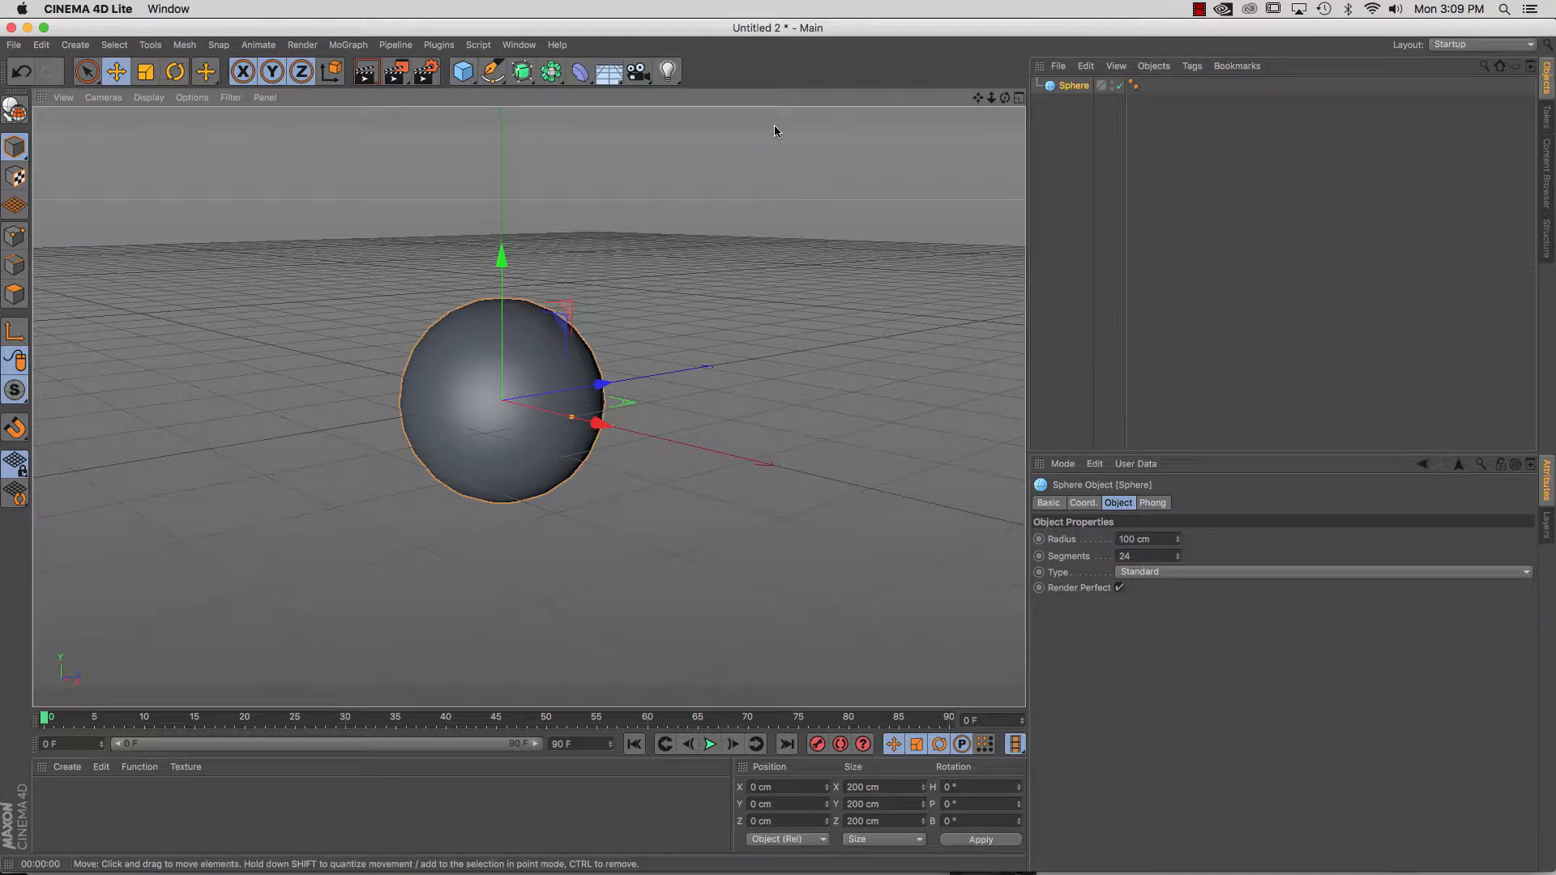
Stretch the sphere into an egg-shaped head by setting its Y scale to 1.5, and deselect it.
left_click(1083, 503)
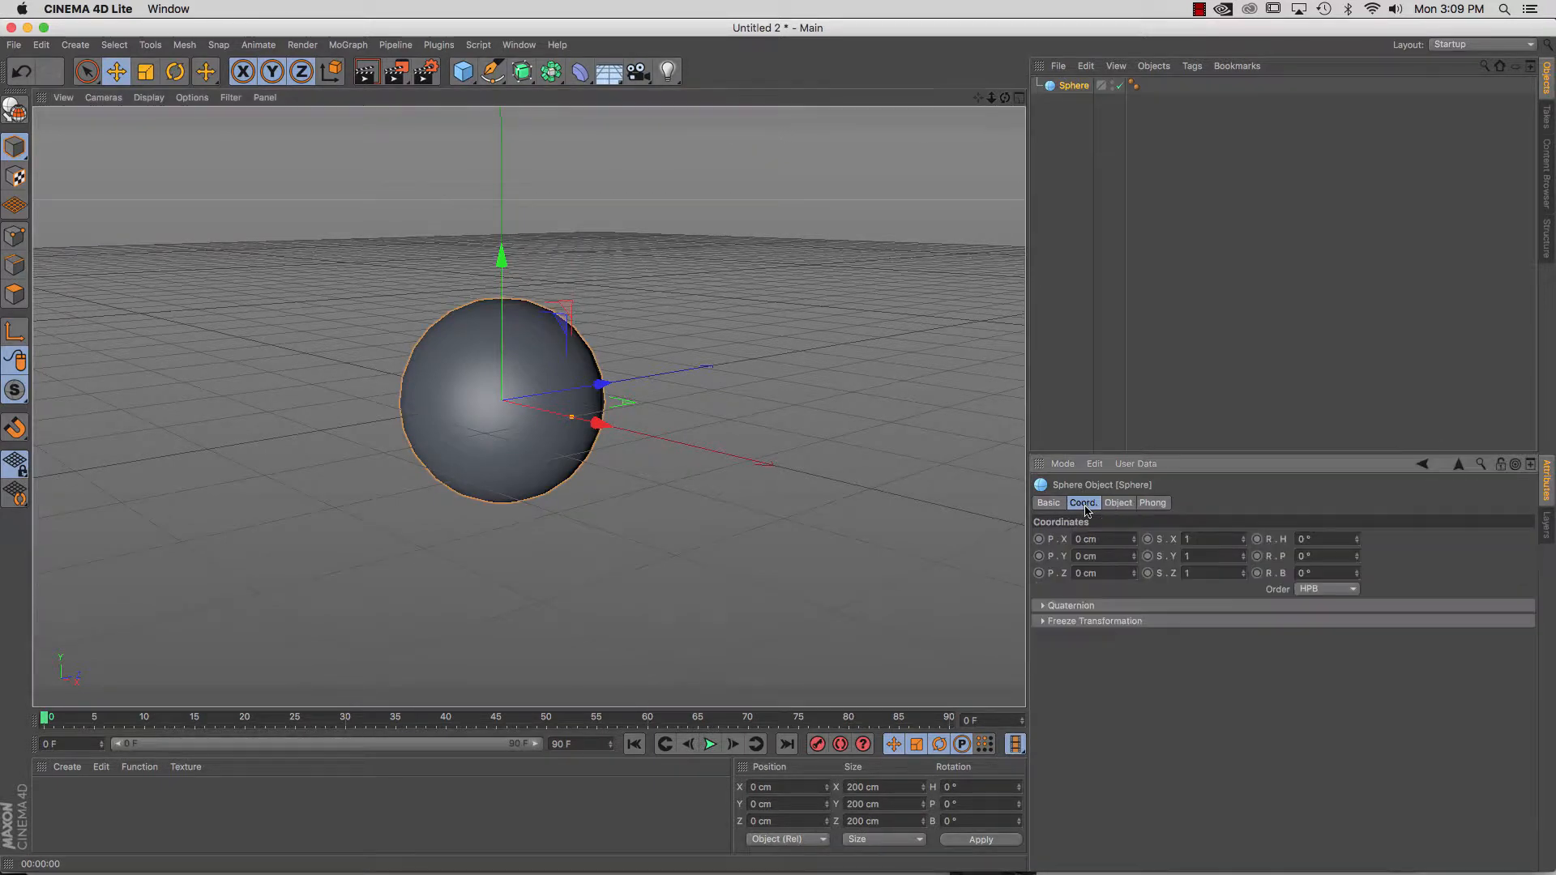
left_click(1183, 556)
type("1.5")
key("Return")
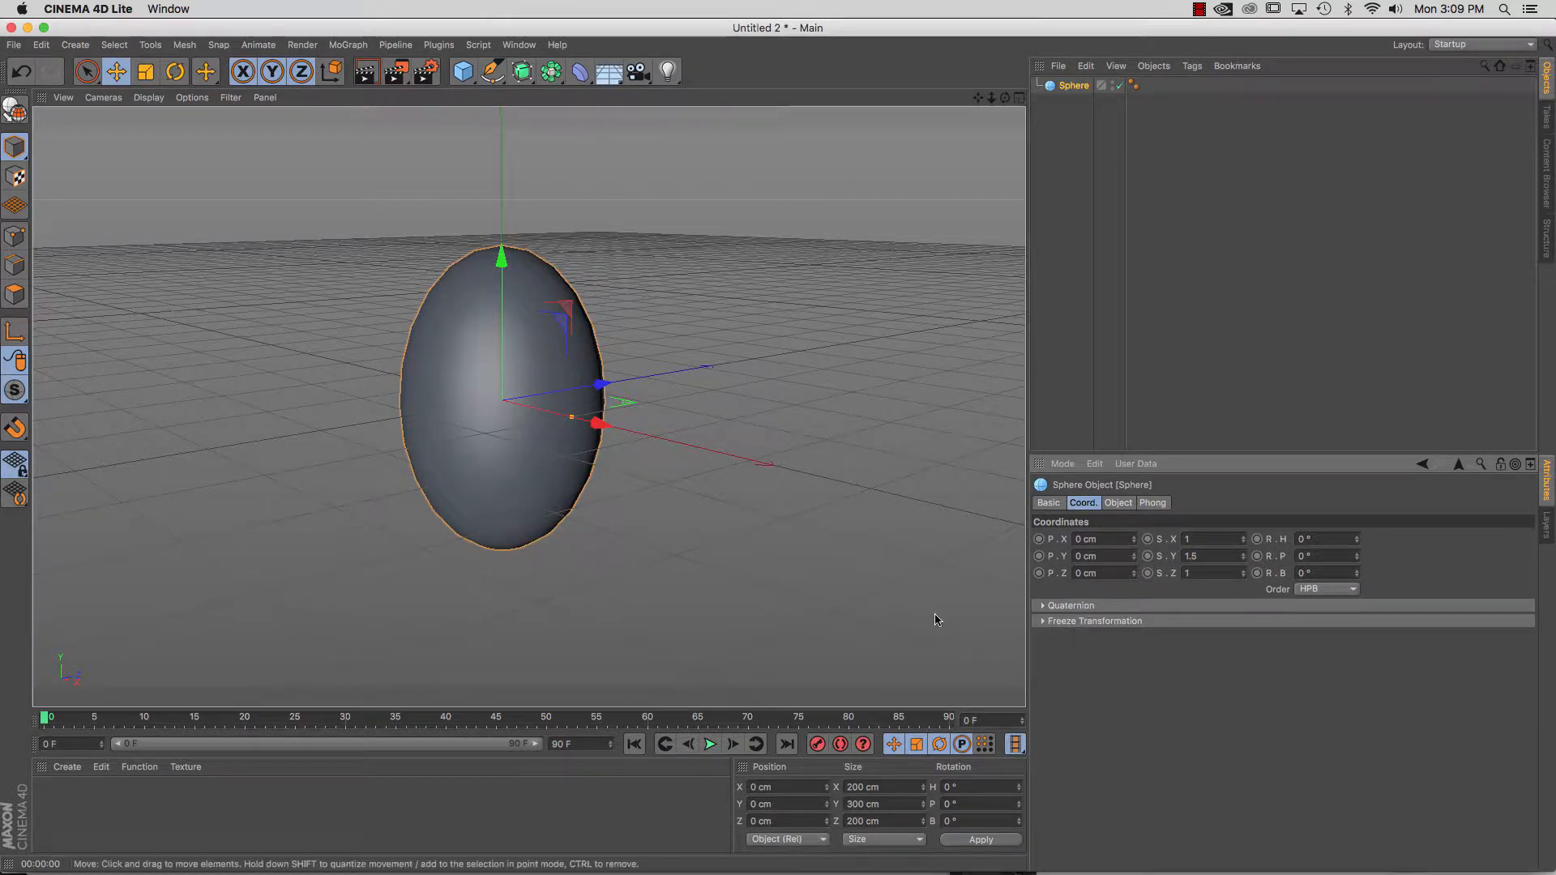
left_click(865, 566)
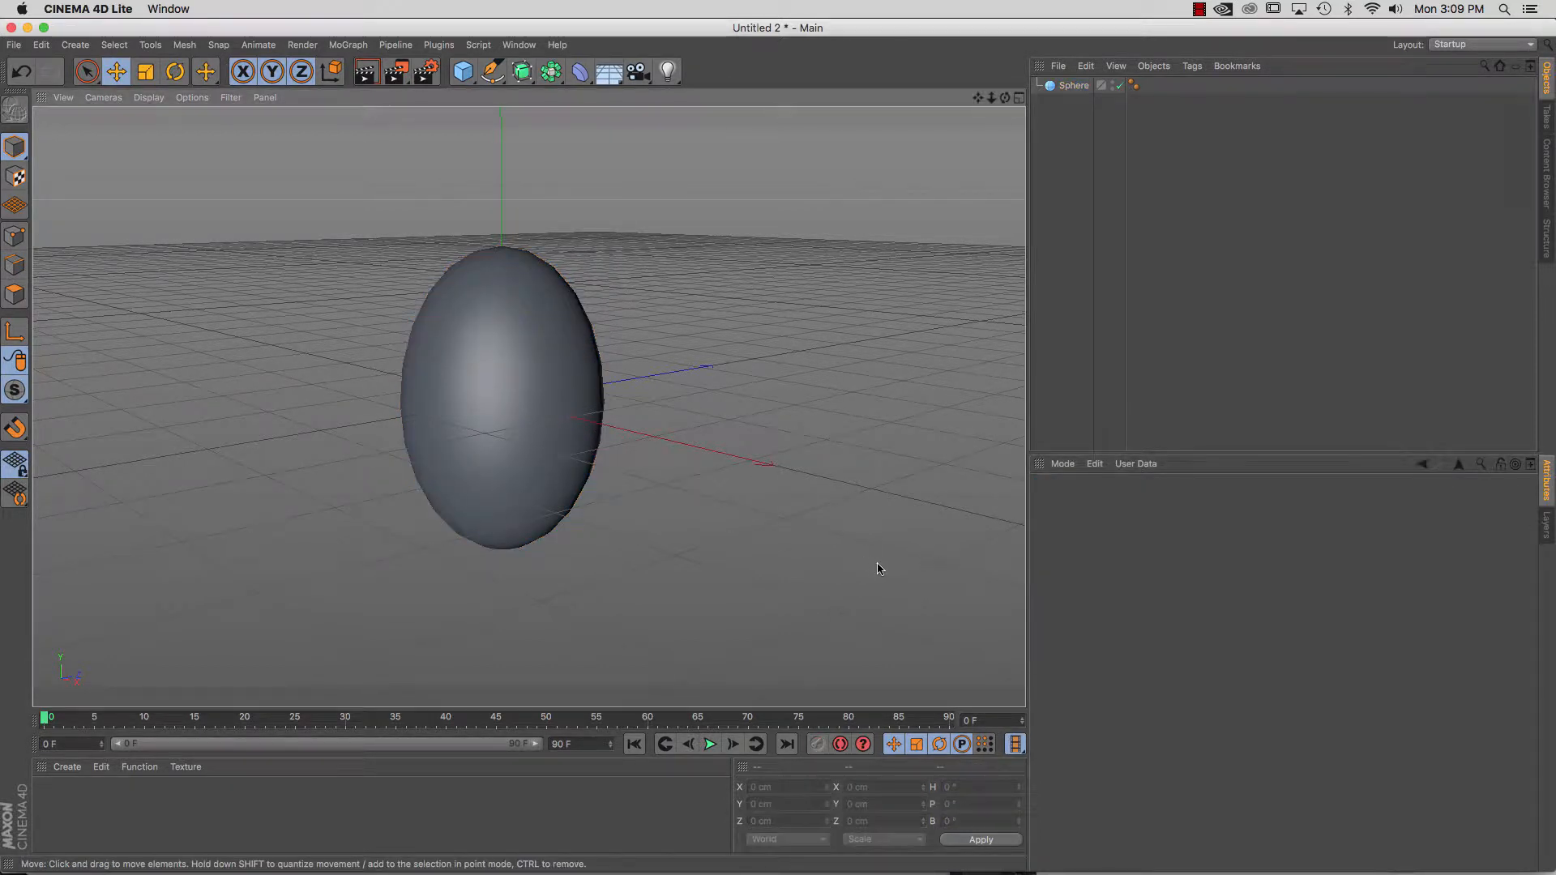
Add a cube to the scene and set its X, Y and Z segments to 10.
left_click(462, 72)
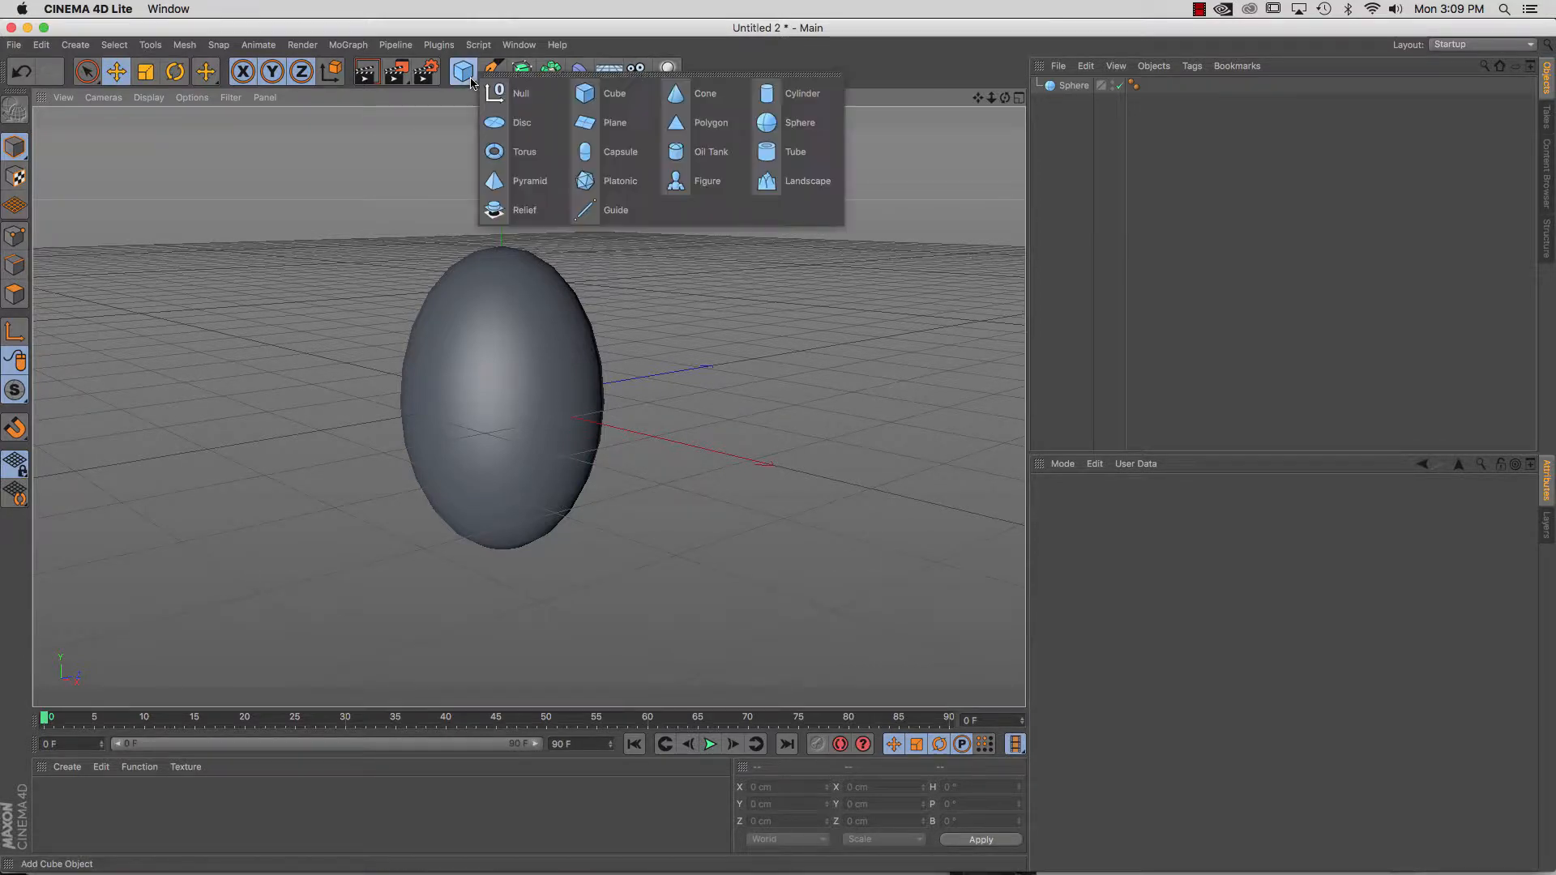
left_click(594, 94)
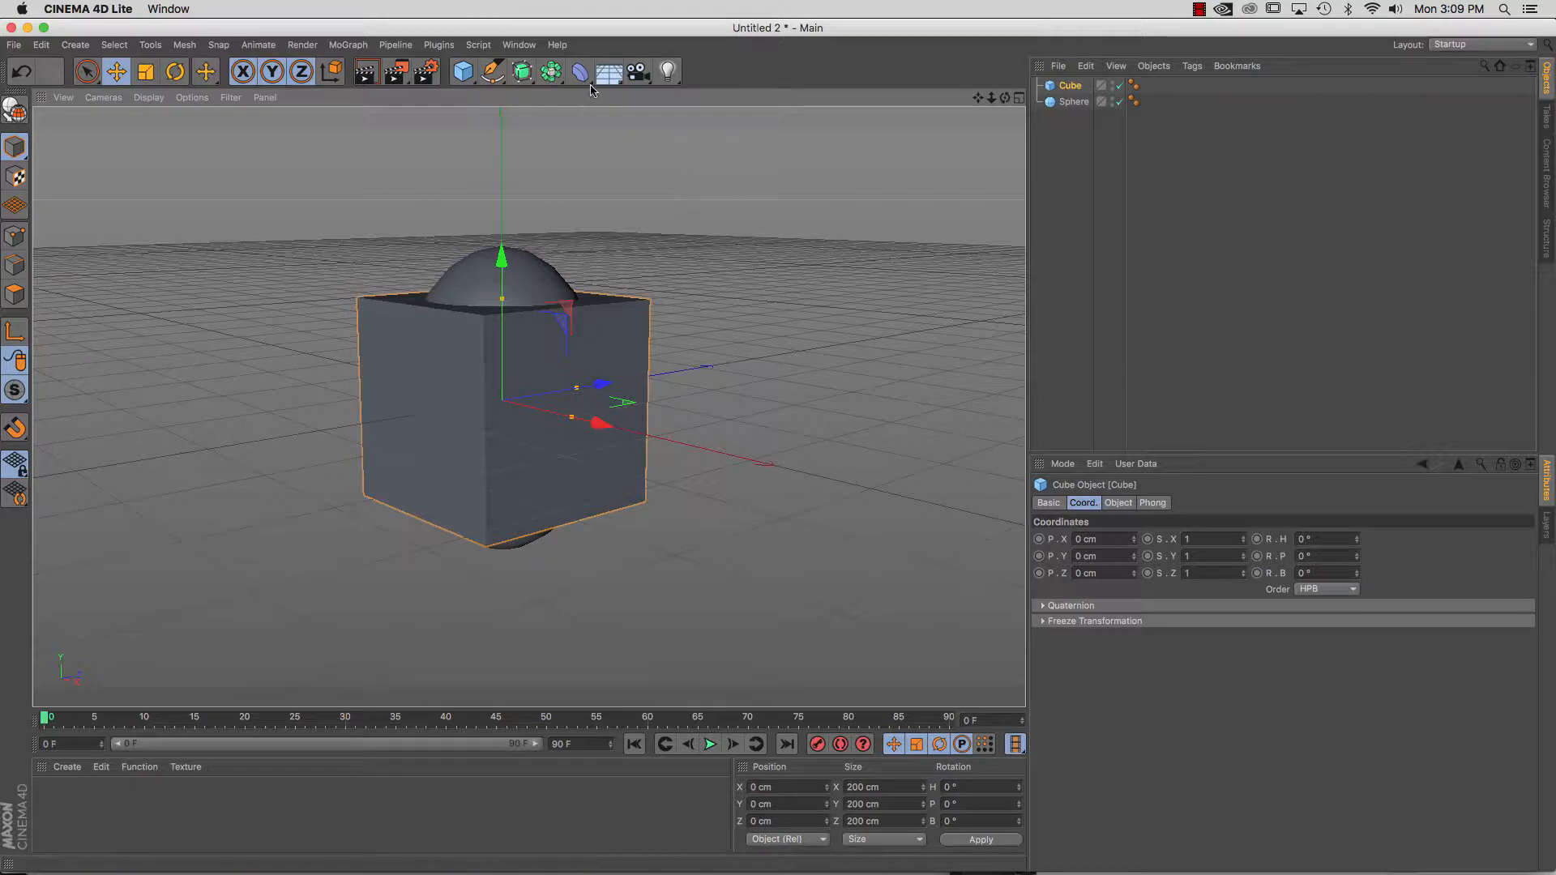
left_click(1118, 503)
left_click(1247, 536)
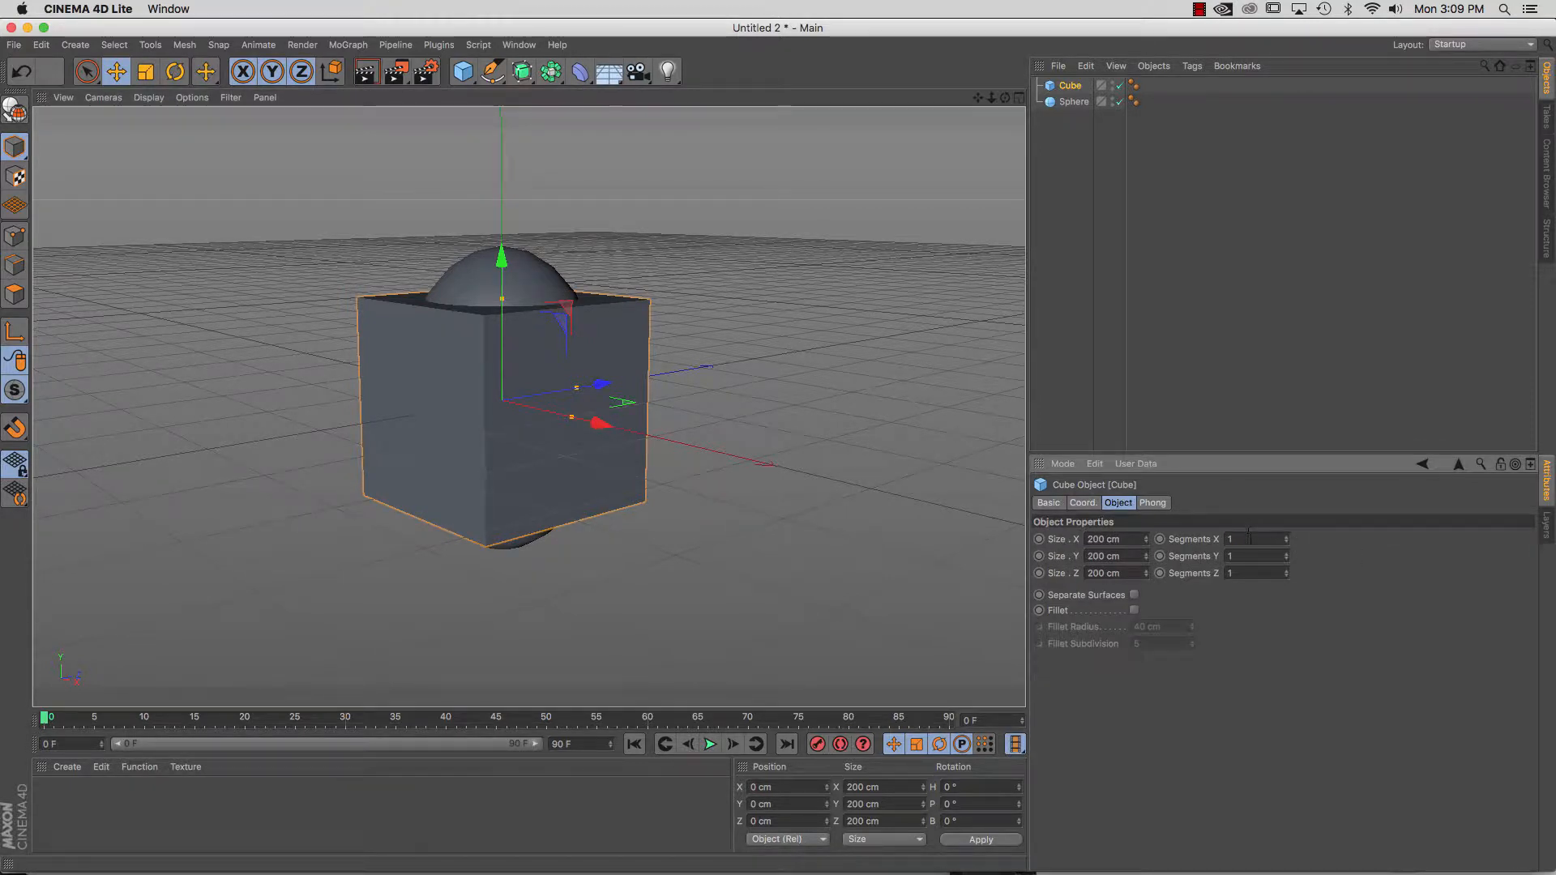
left_click(1257, 556)
type("10")
key("Return")
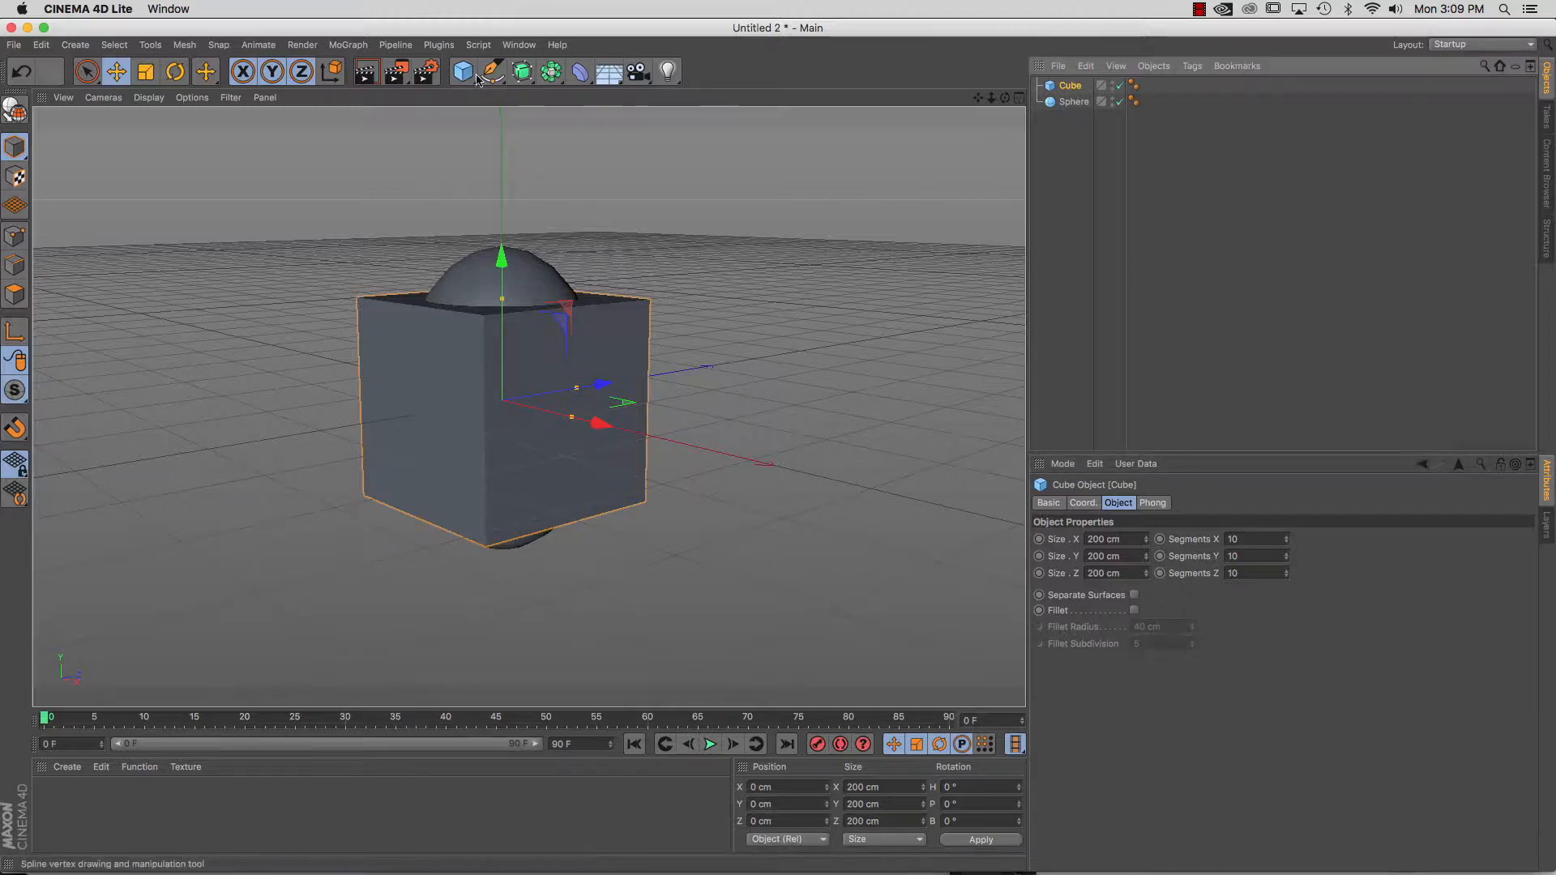
Add a Taper deformer and set its pitch rotation to 180°.
left_click(580, 71)
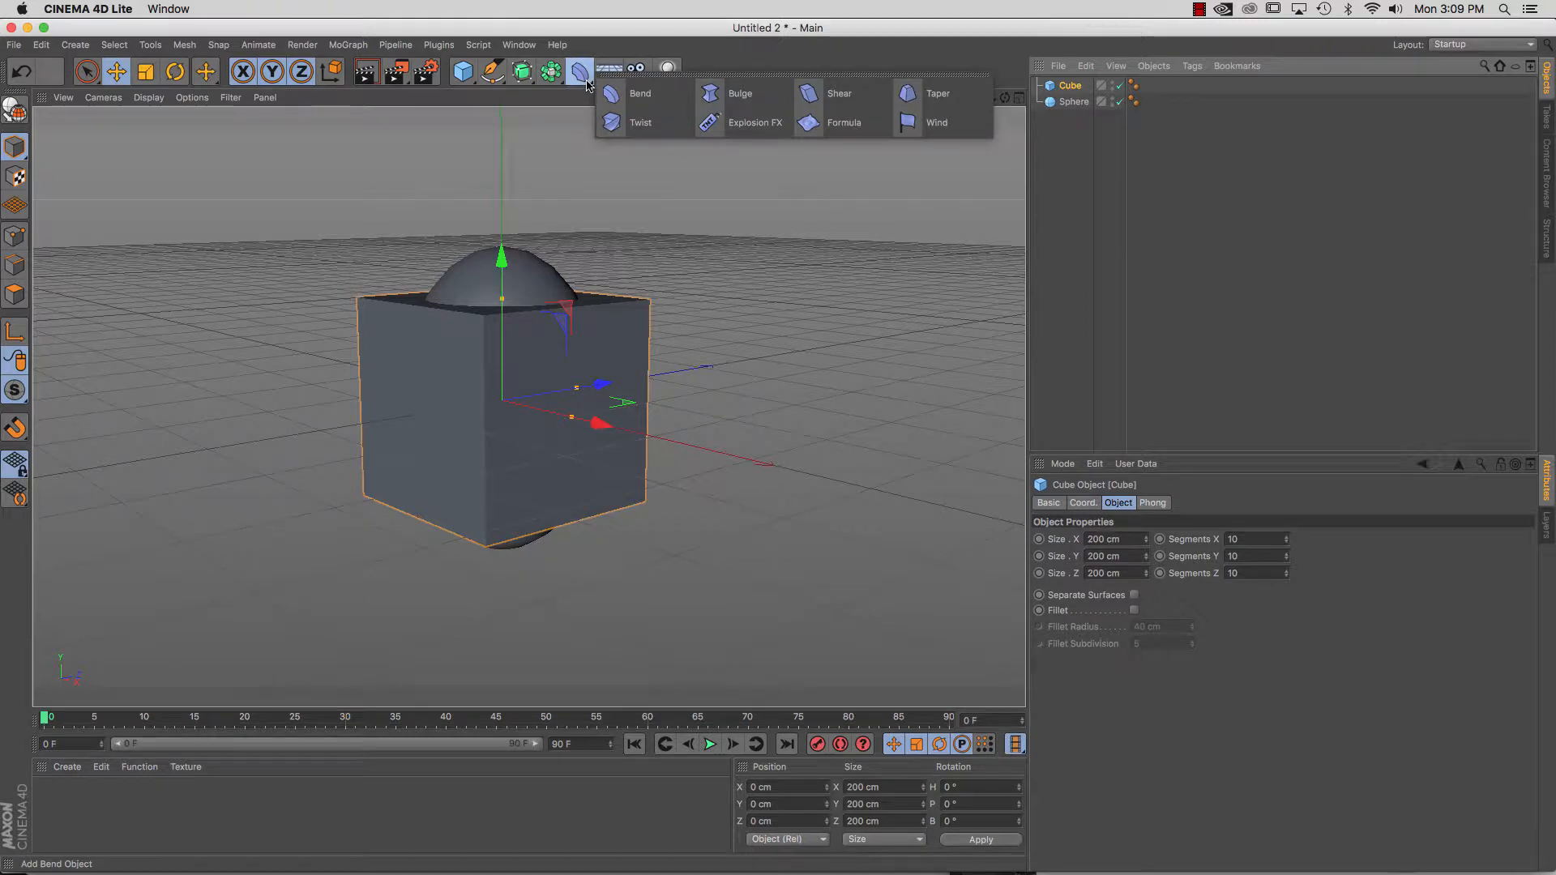
left_click(928, 94)
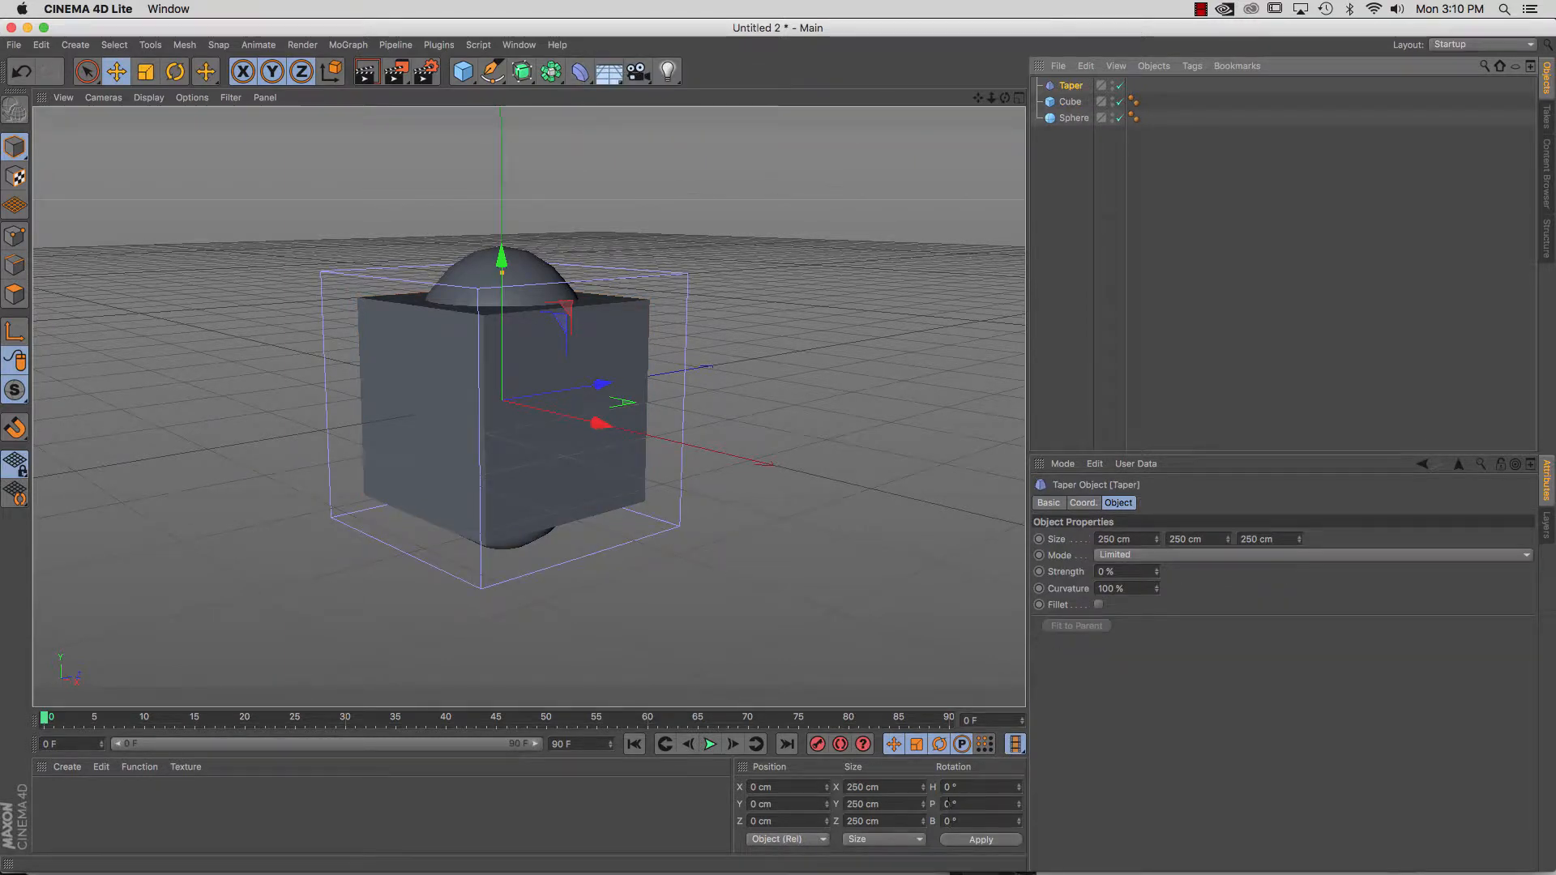
left_click(171, 71)
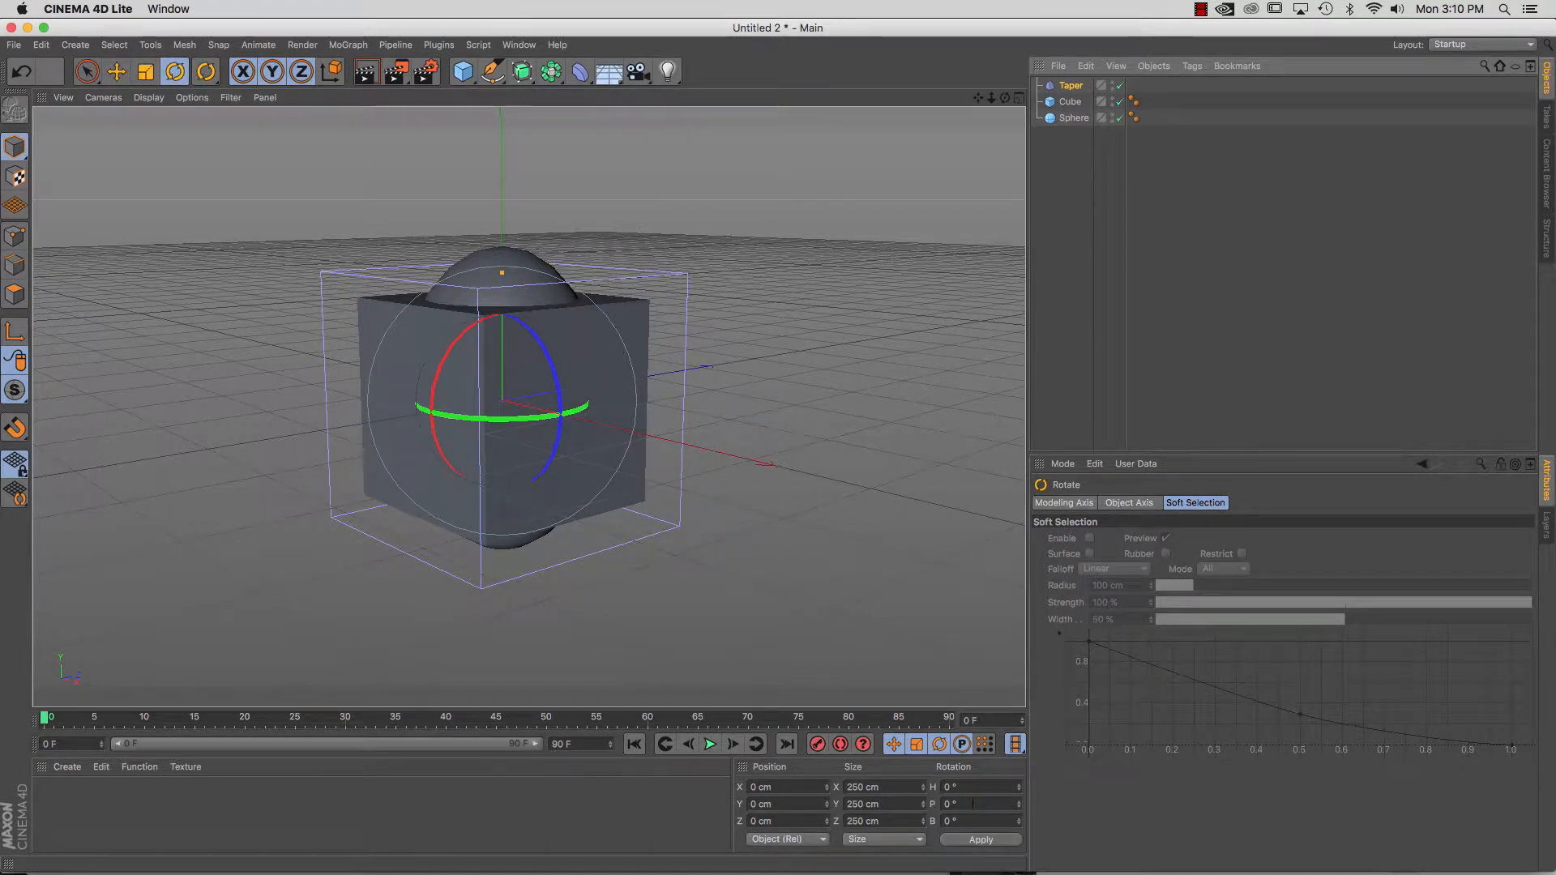
left_click(948, 804)
type("180")
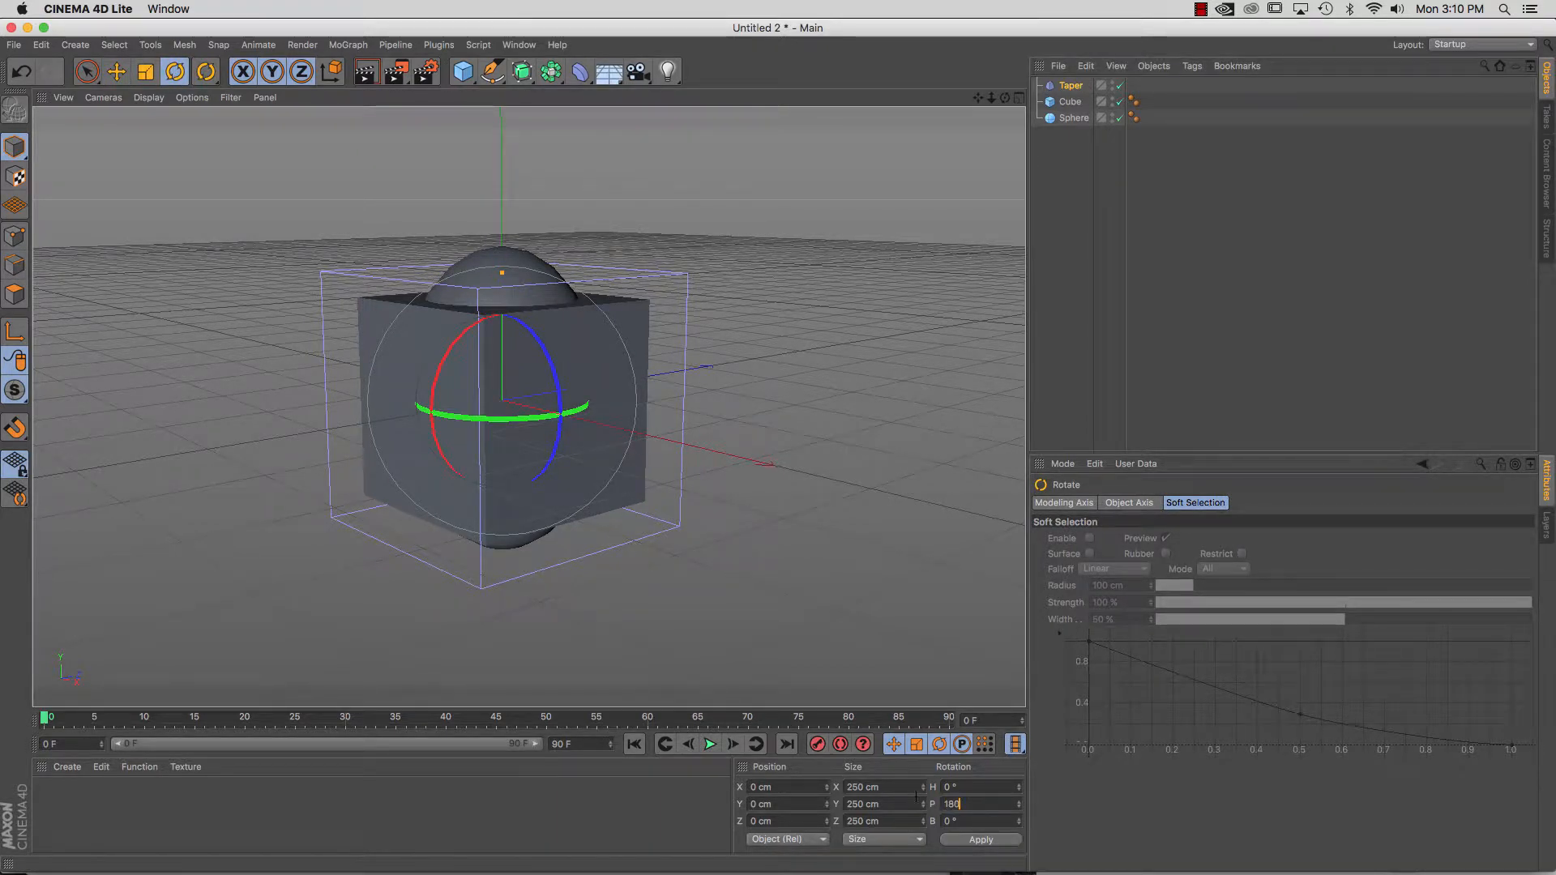
key("Return")
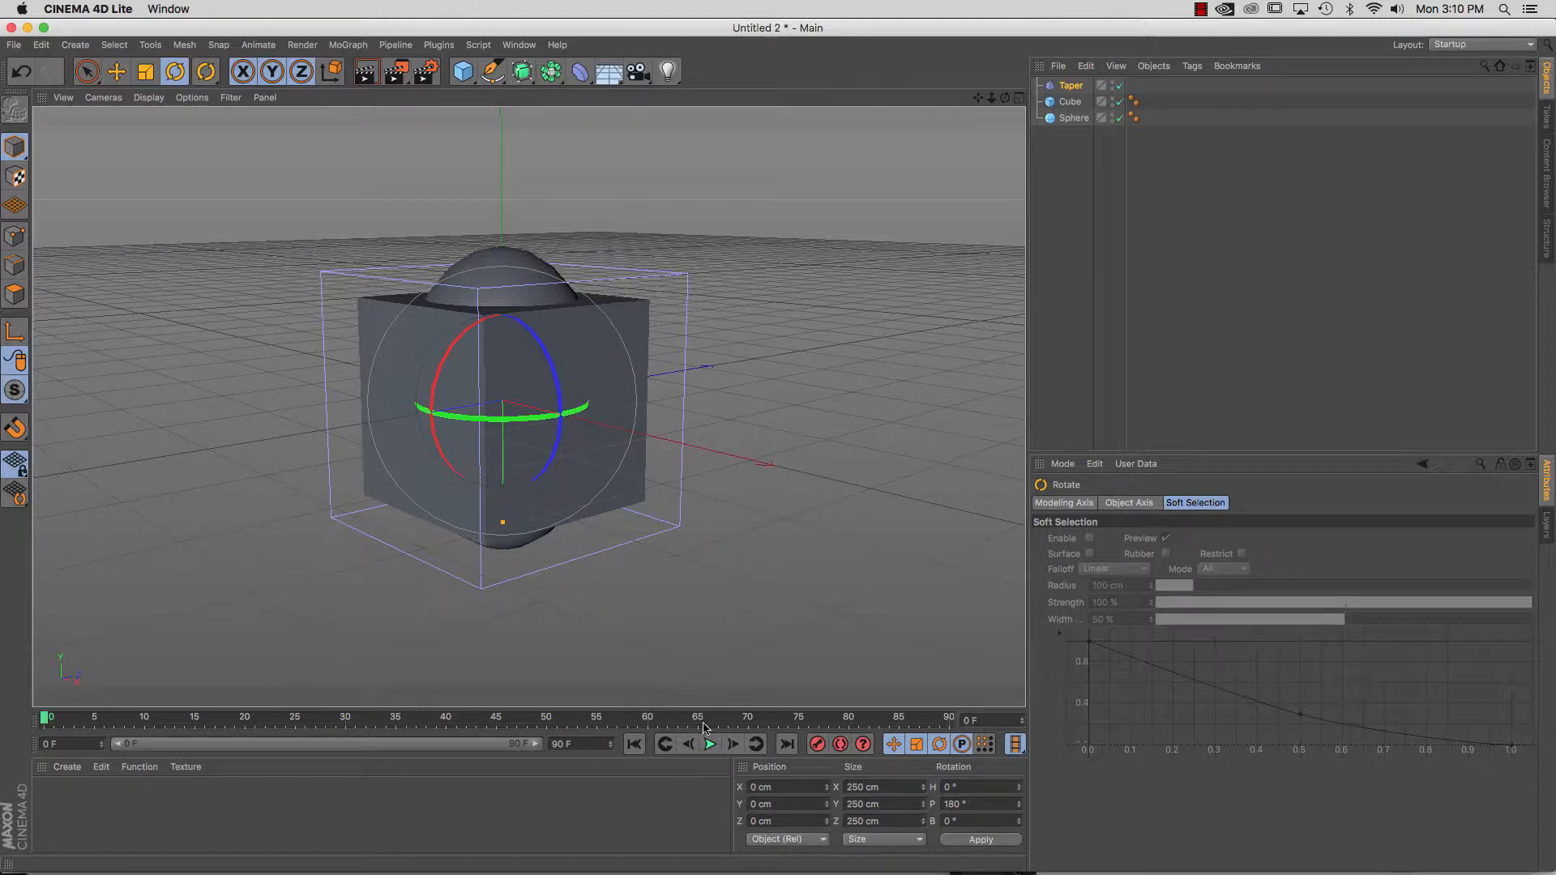
Make the Taper a child of the cube and narrow the cube's lower end with a strength of about 55 %.
left_click_drag(1074, 85, 1071, 102)
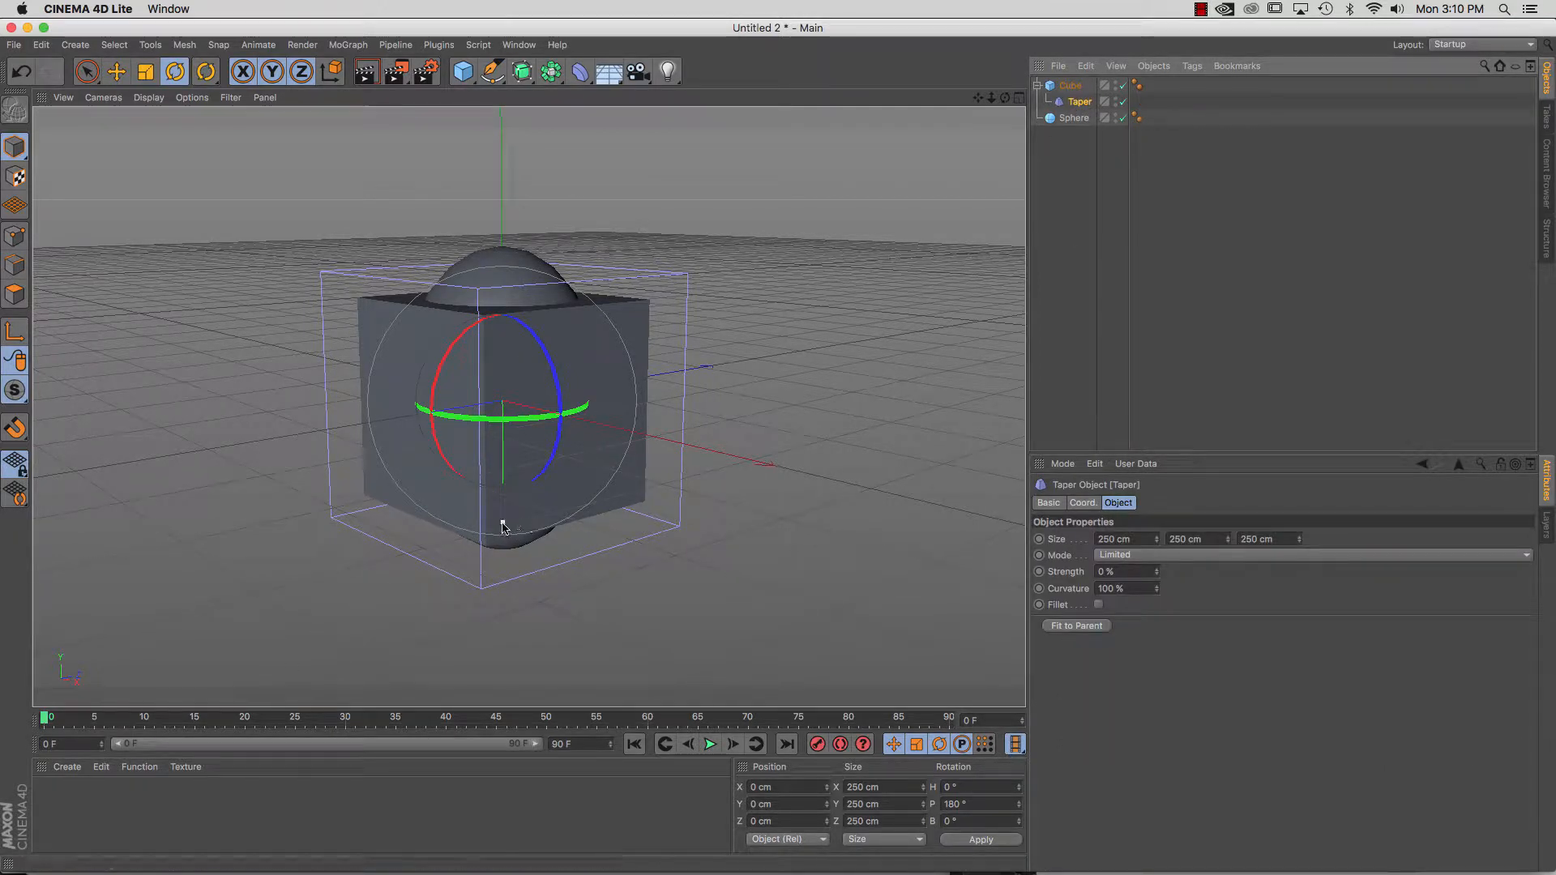
left_click_drag(503, 525, 543, 531)
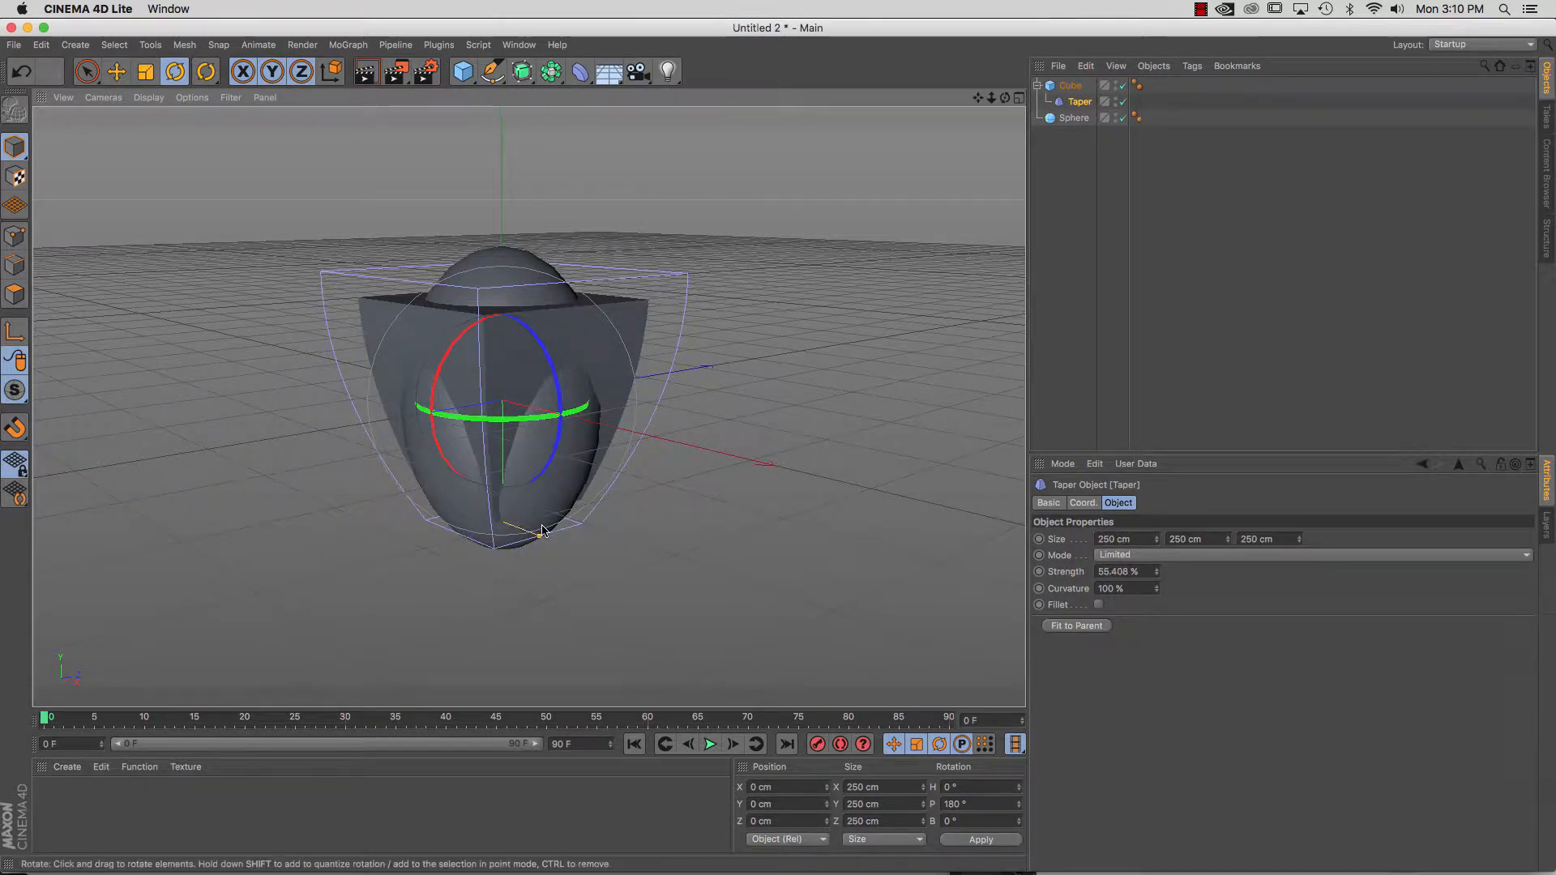
Move the Taper down to a Y position of about -17 cm and the cube below the egg-shaped sphere to about -284 cm.
left_click(115, 72)
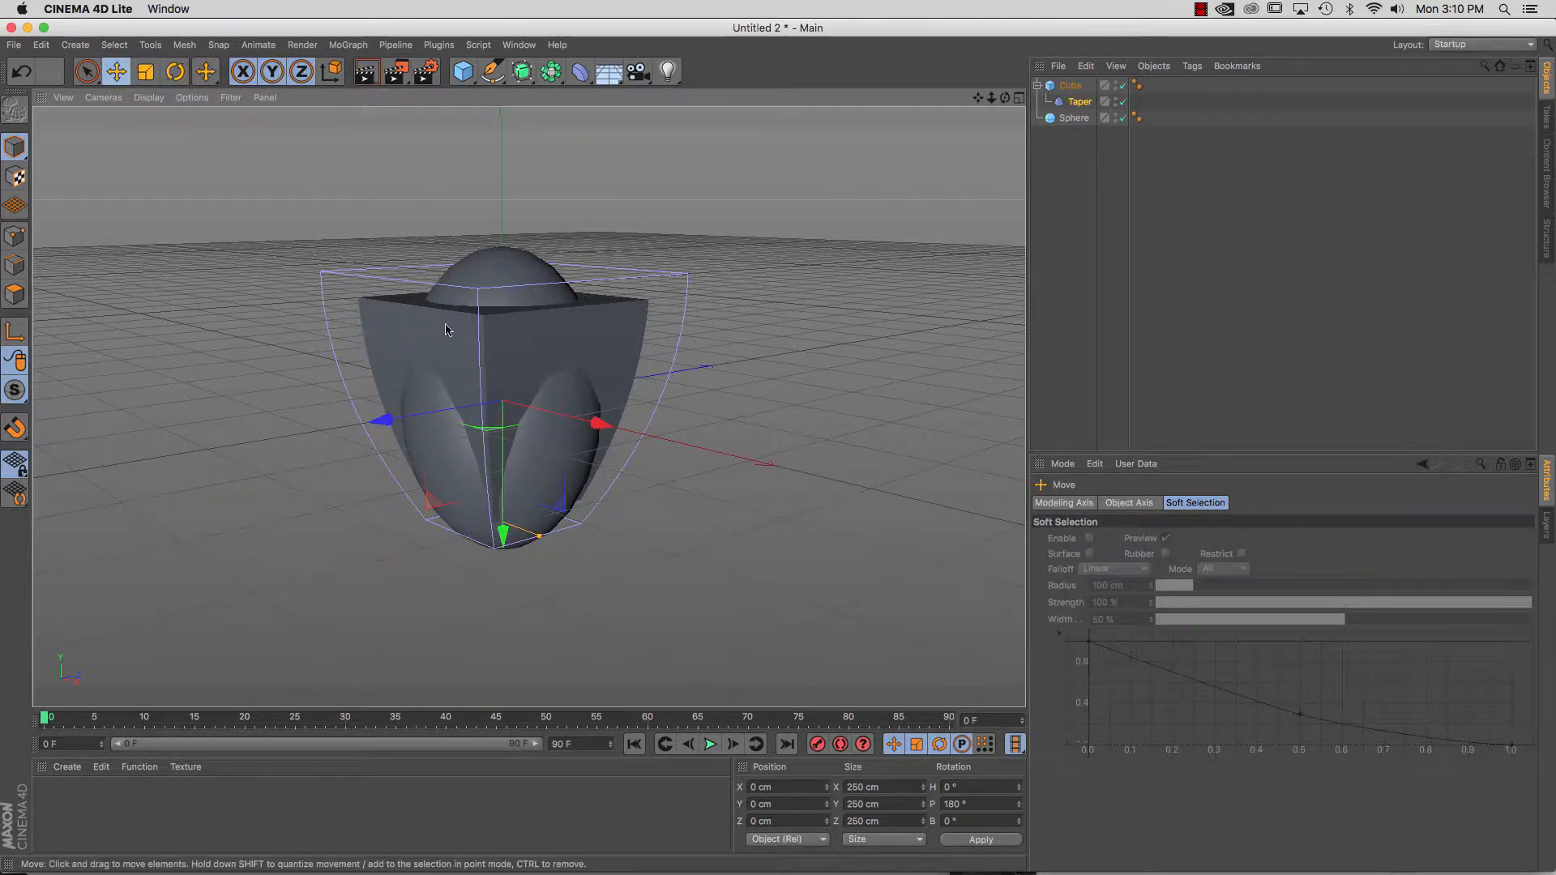
mouse_move(506, 554)
left_mouse_down()
mouse_move(504, 681)
mouse_move(506, 551)
mouse_move(499, 562)
left_mouse_up()
left_click(1070, 85)
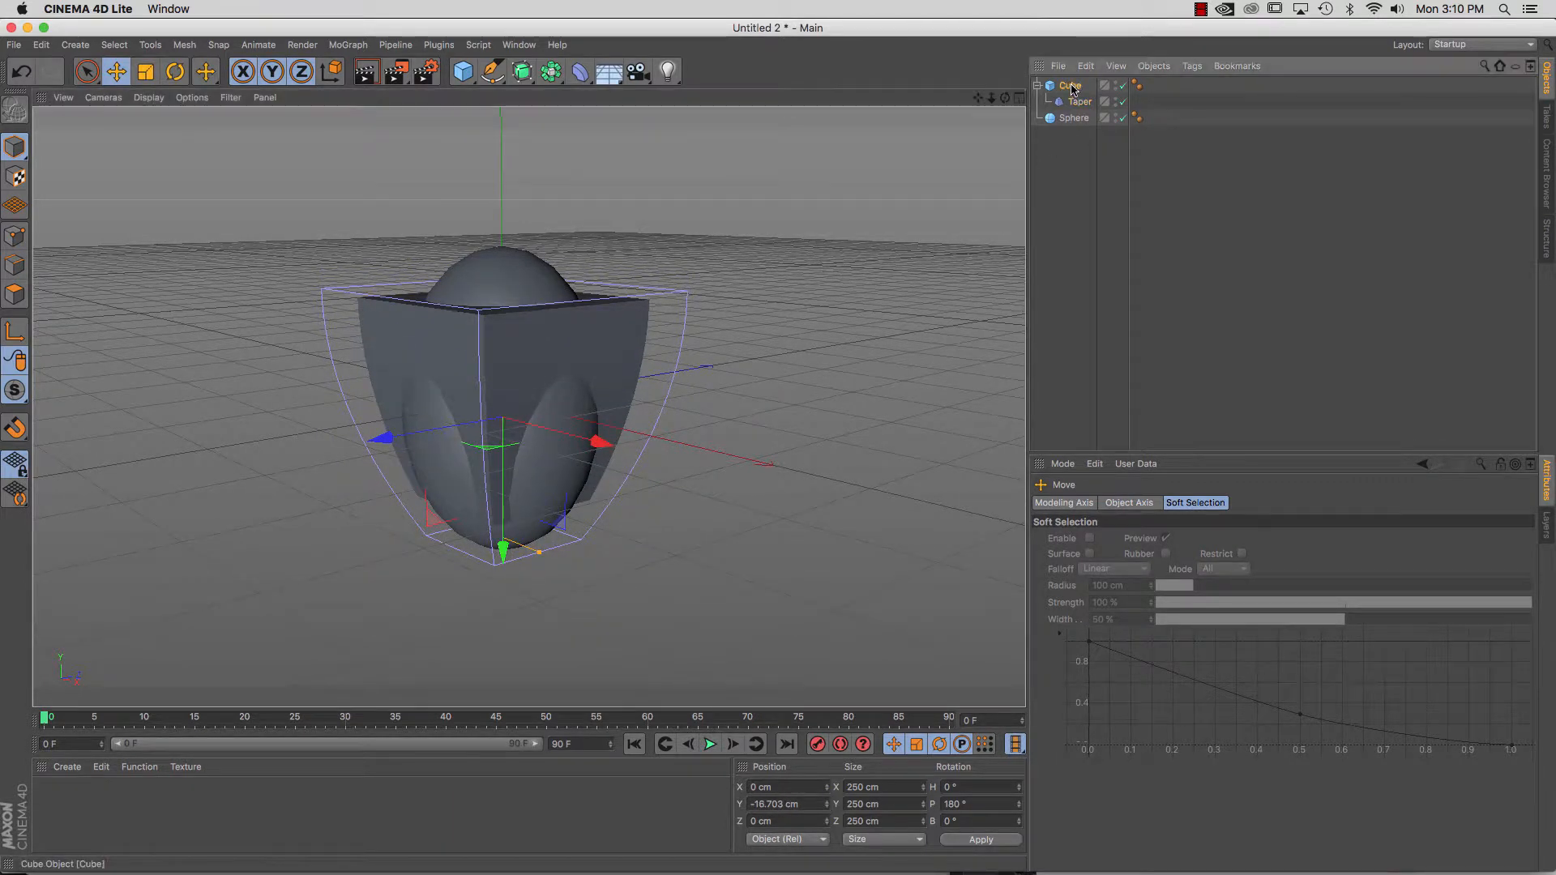
left_click_drag(502, 258, 474, 526)
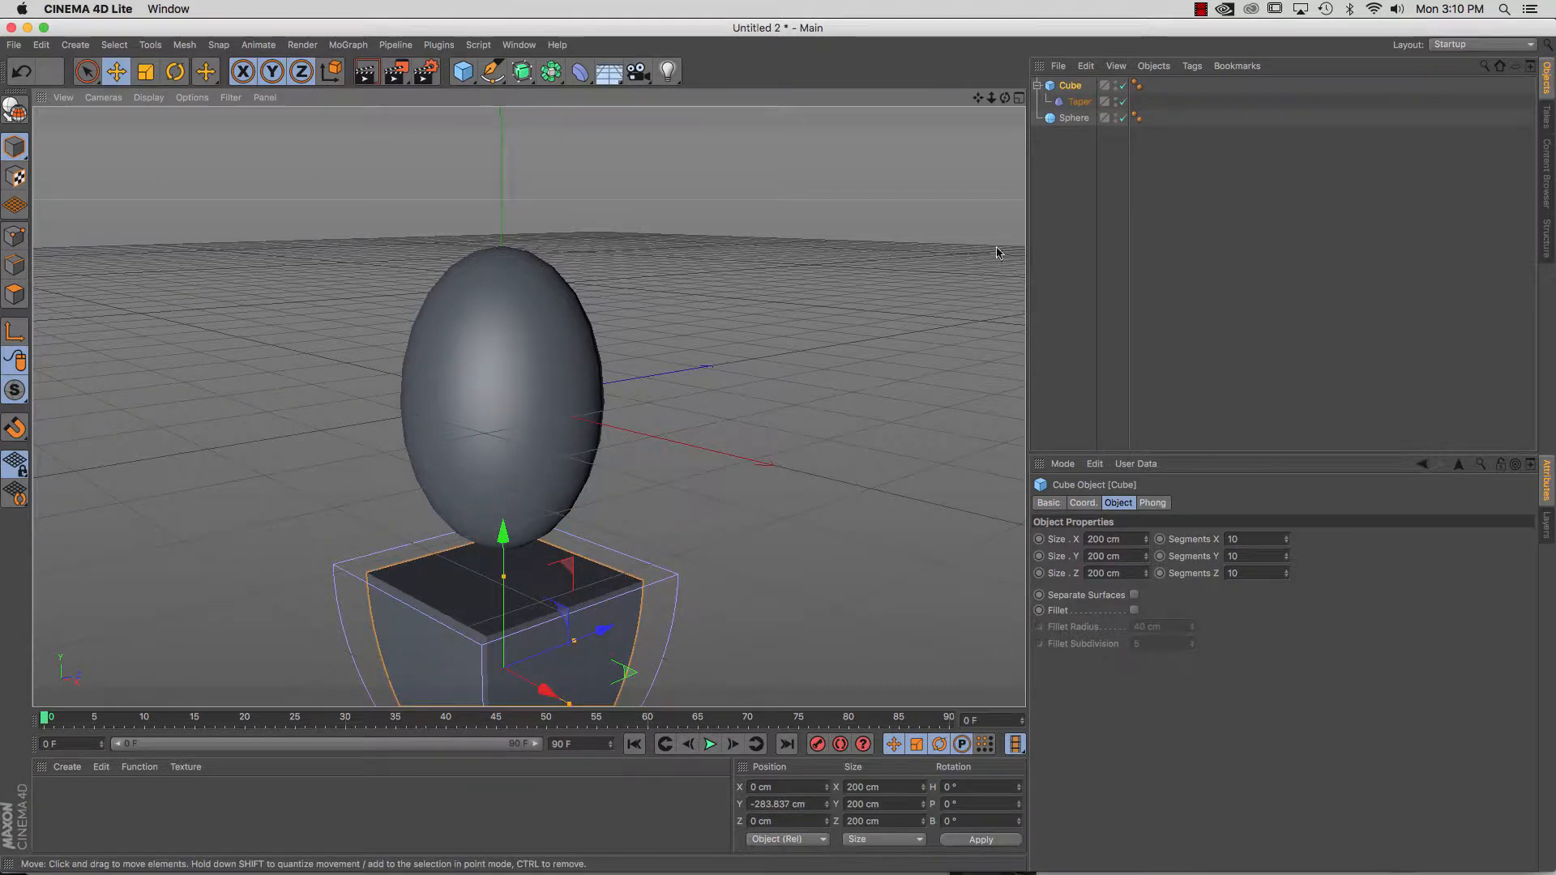
Add a second sphere with a radius of about 40 cm and lower it to Y about -166 cm as a neck between head and cube.
left_click_drag(991, 98, 423, 70)
left_click(463, 72)
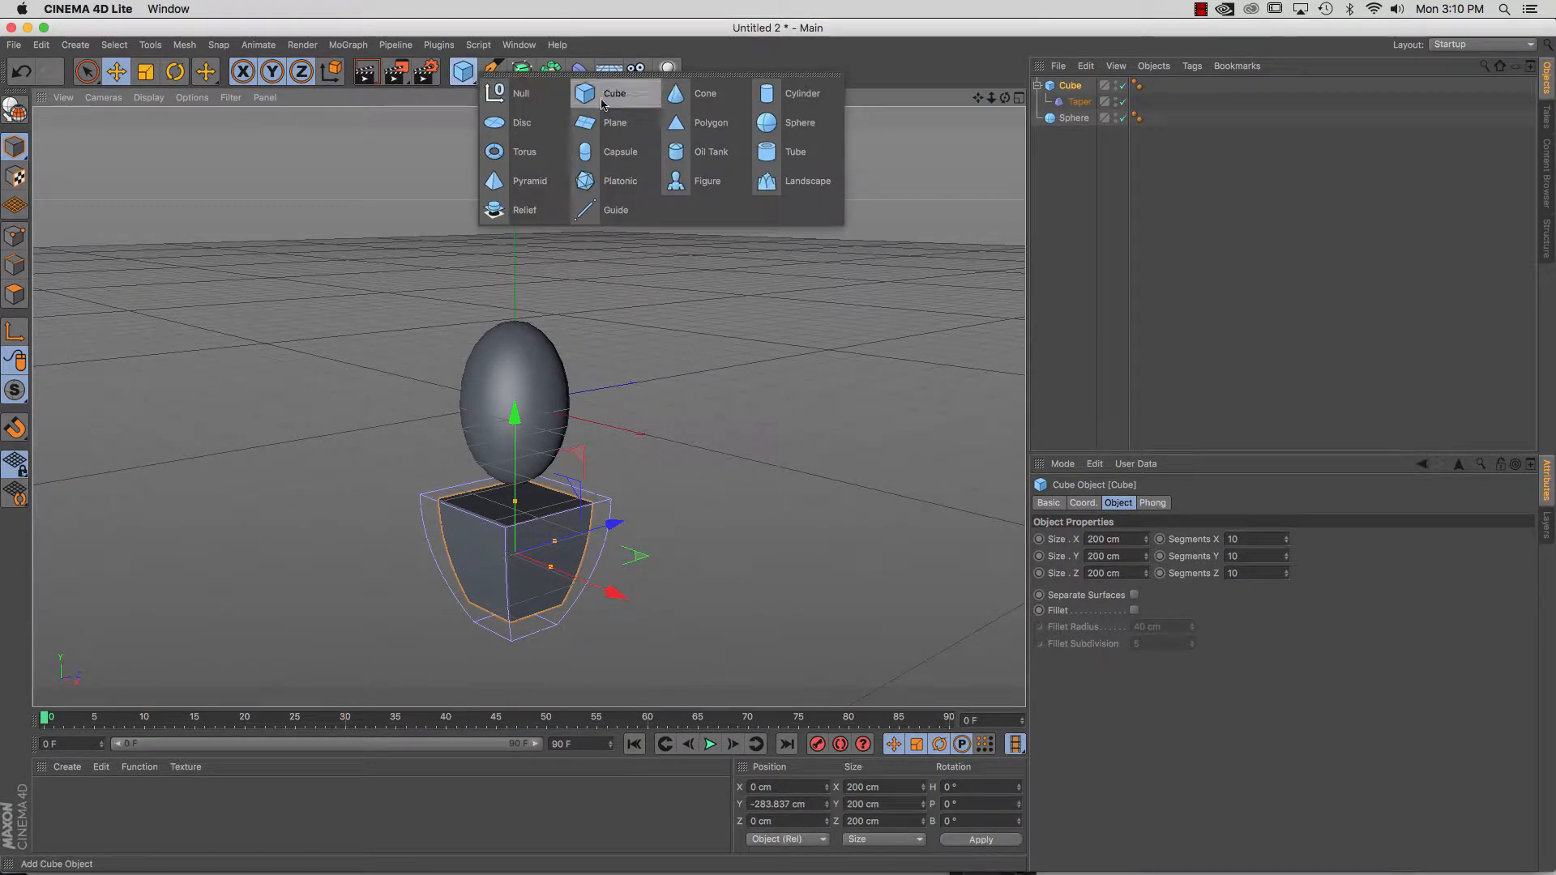
left_click(784, 123)
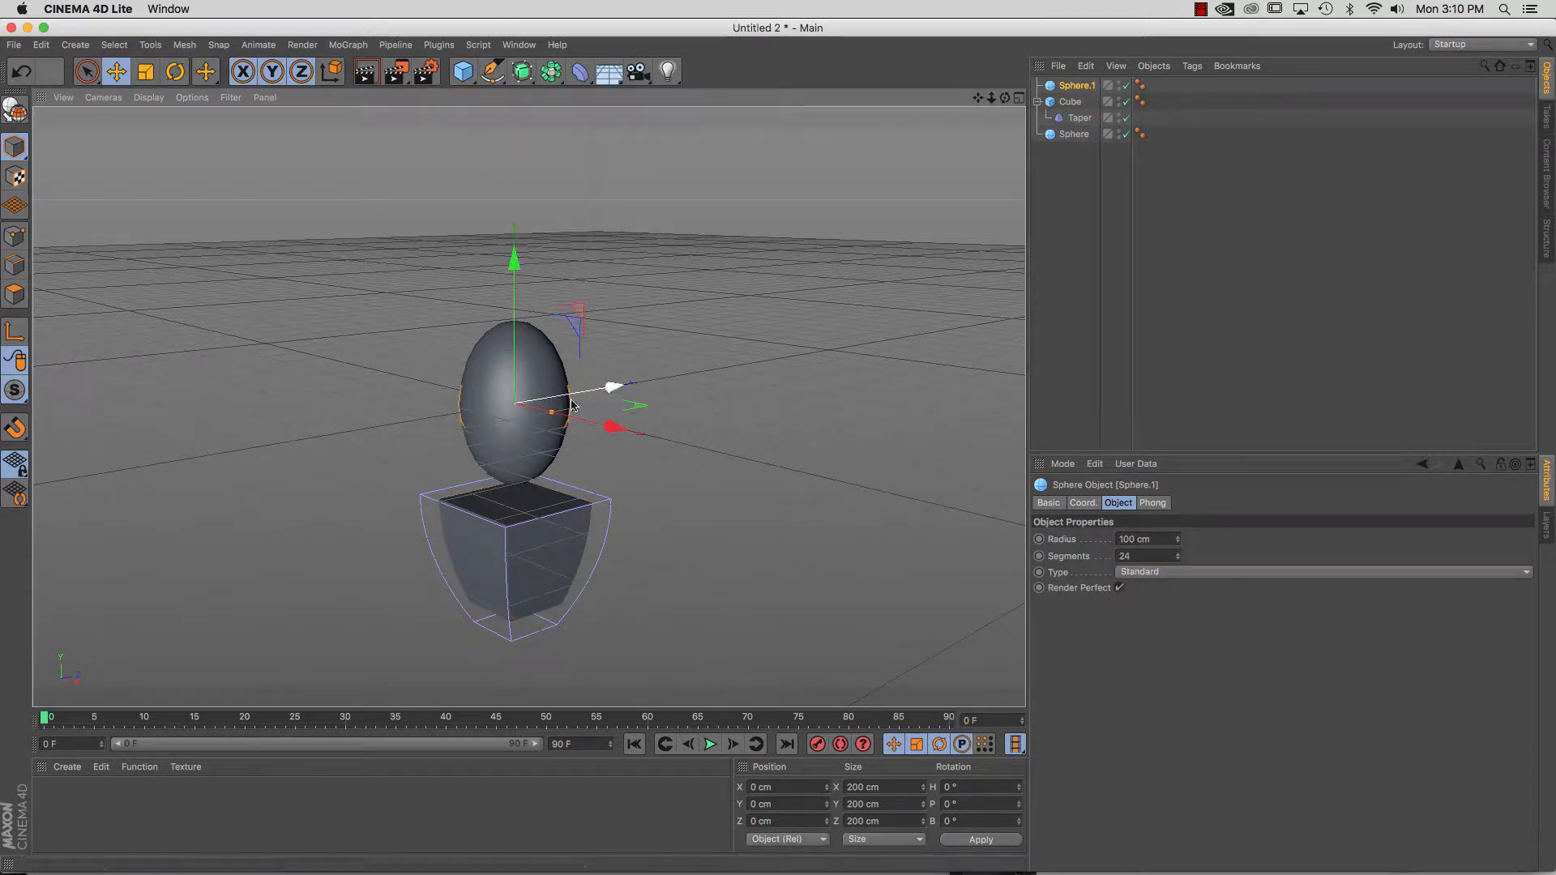
left_click_drag(552, 417, 529, 410)
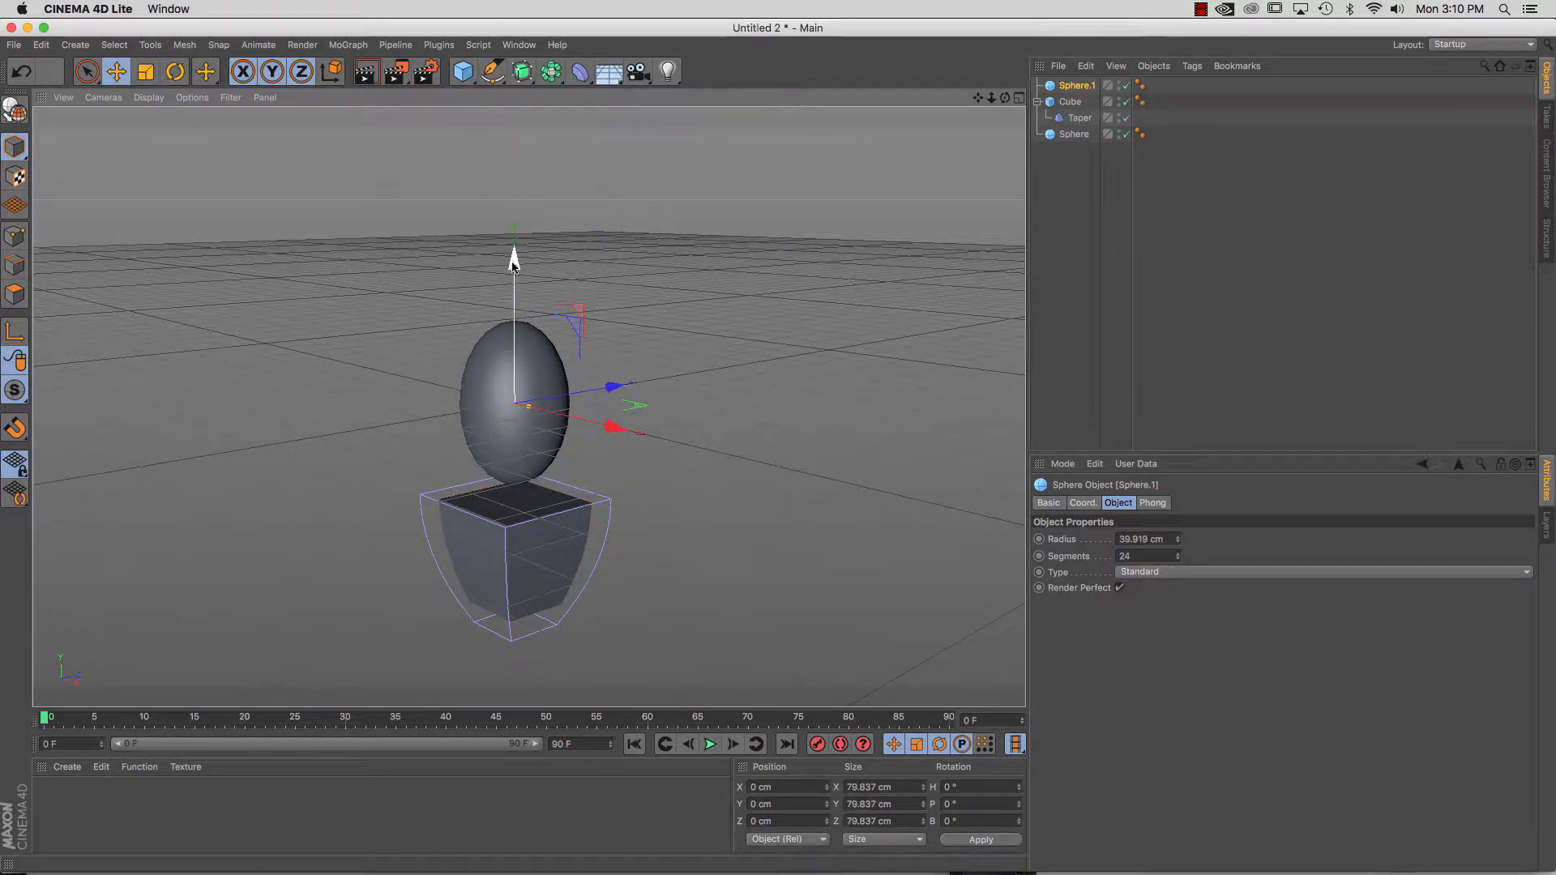
left_click_drag(514, 255, 517, 366)
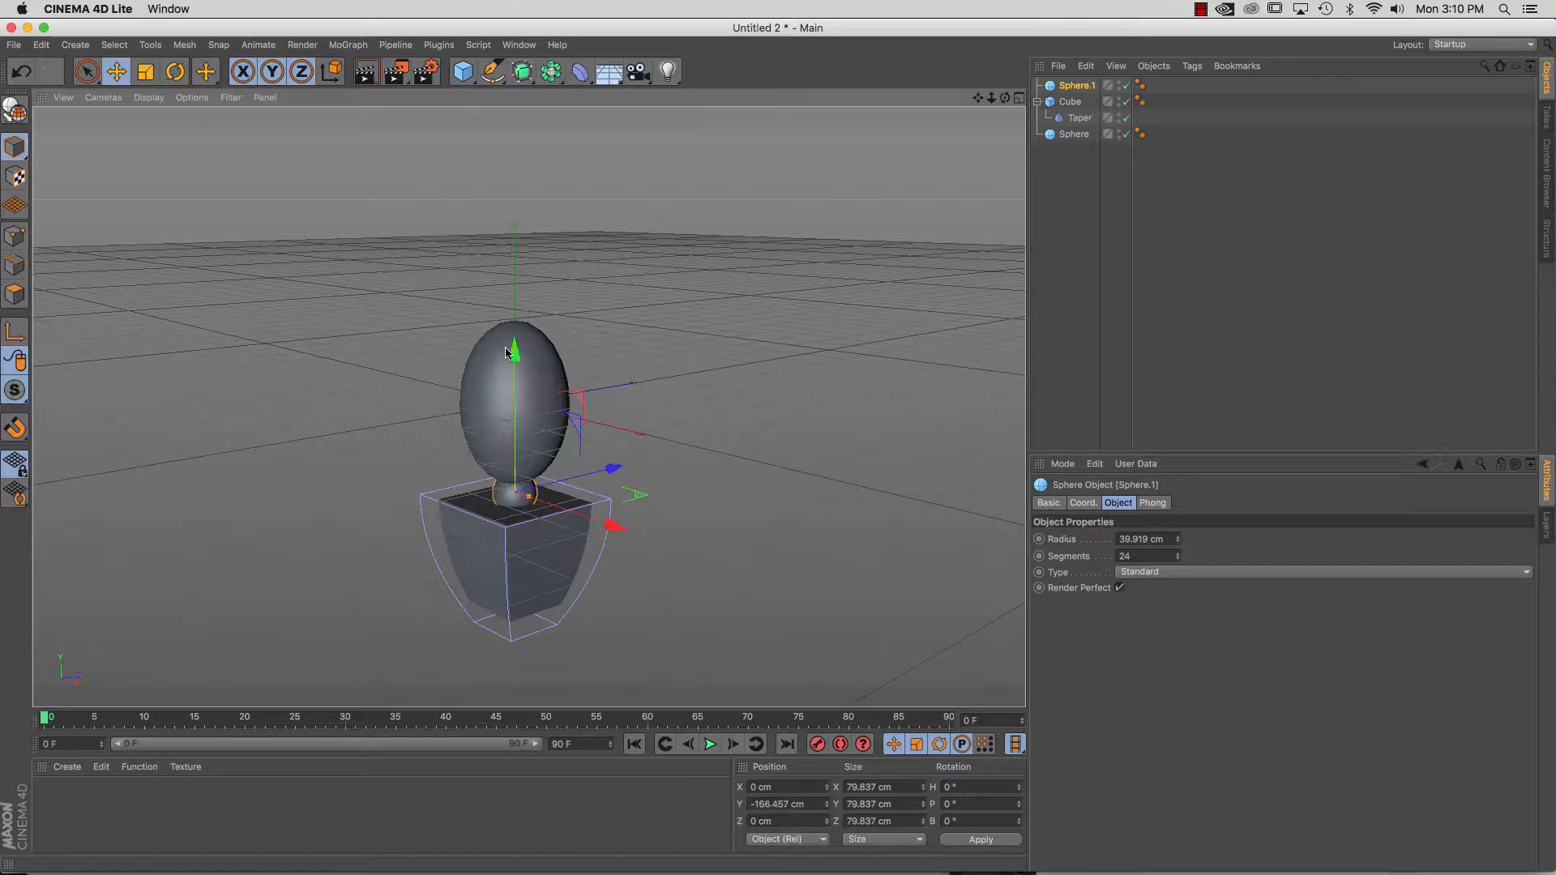
left_click_drag(1004, 97, 1069, 75)
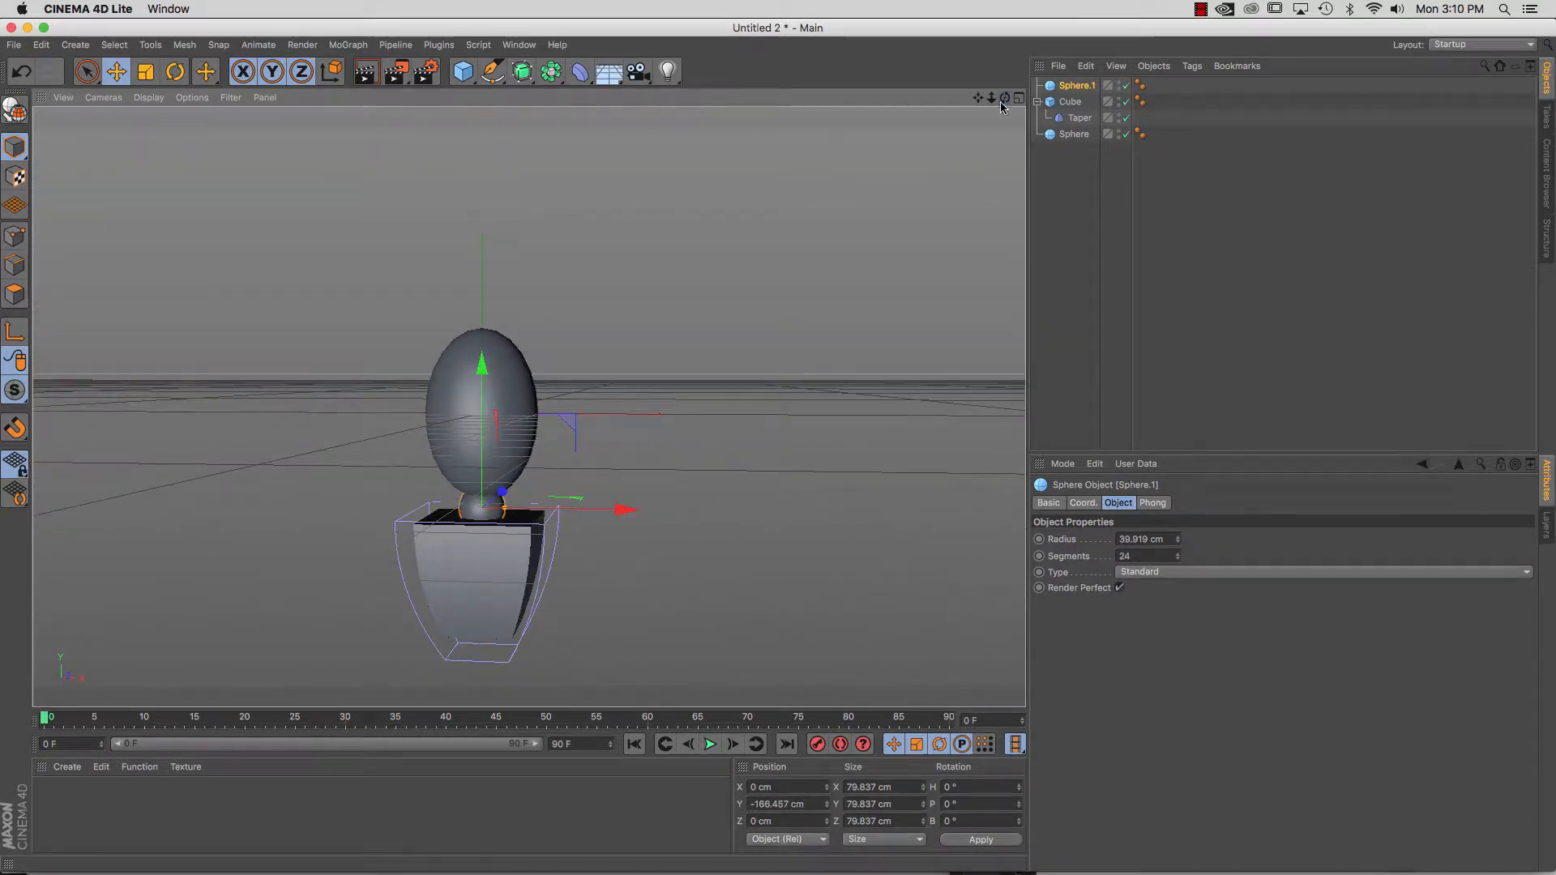
left_click(819, 237)
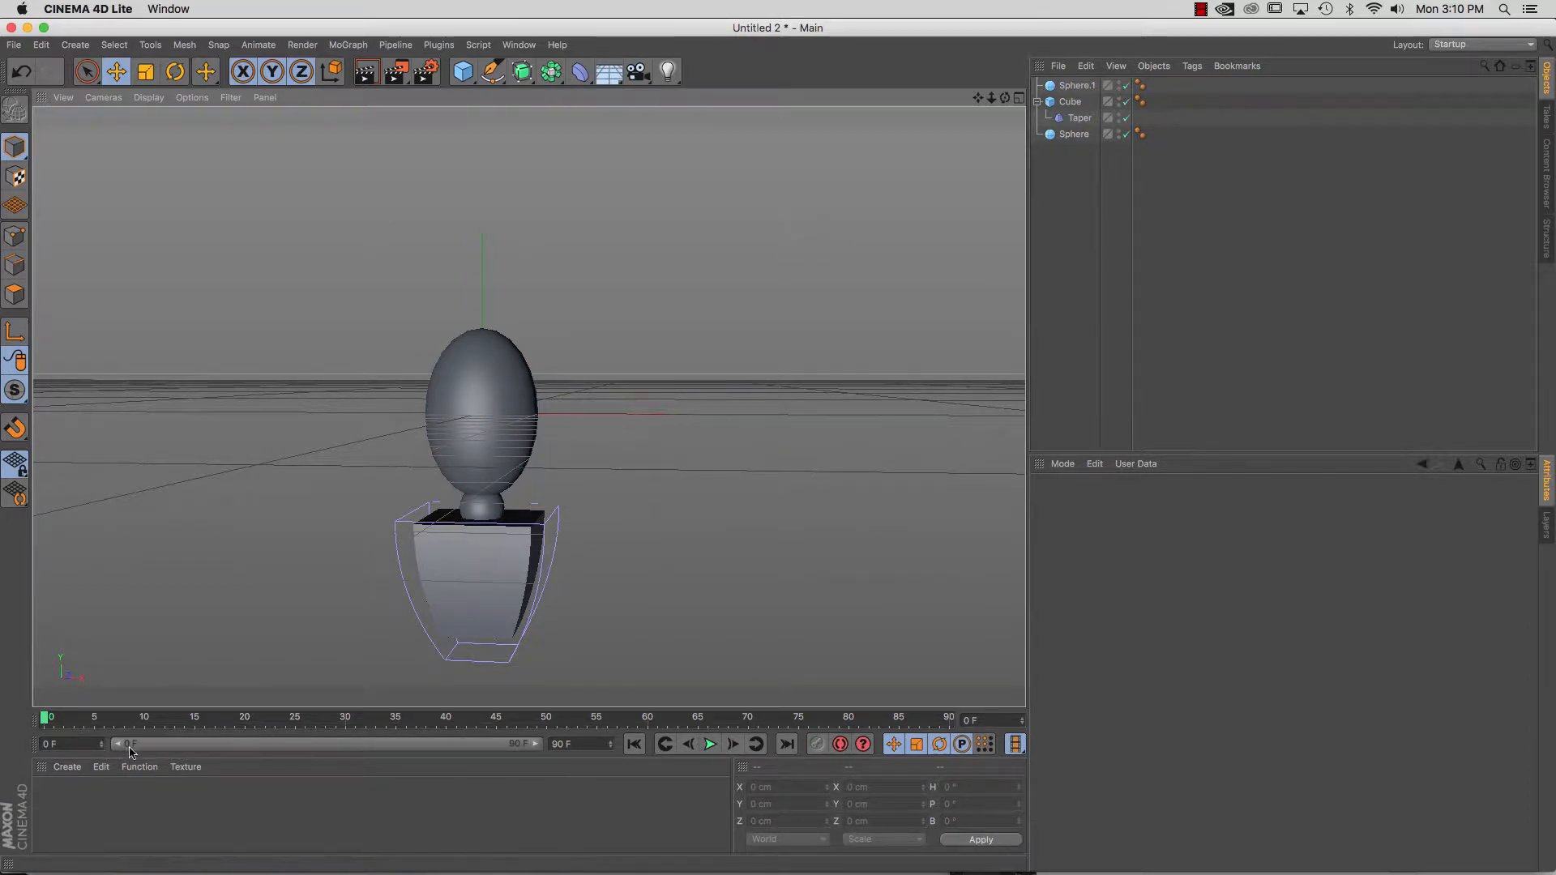
Create a new material and set its color to a skin tone with hue 32°, saturation 31 % and value 81 %.
left_click(67, 767)
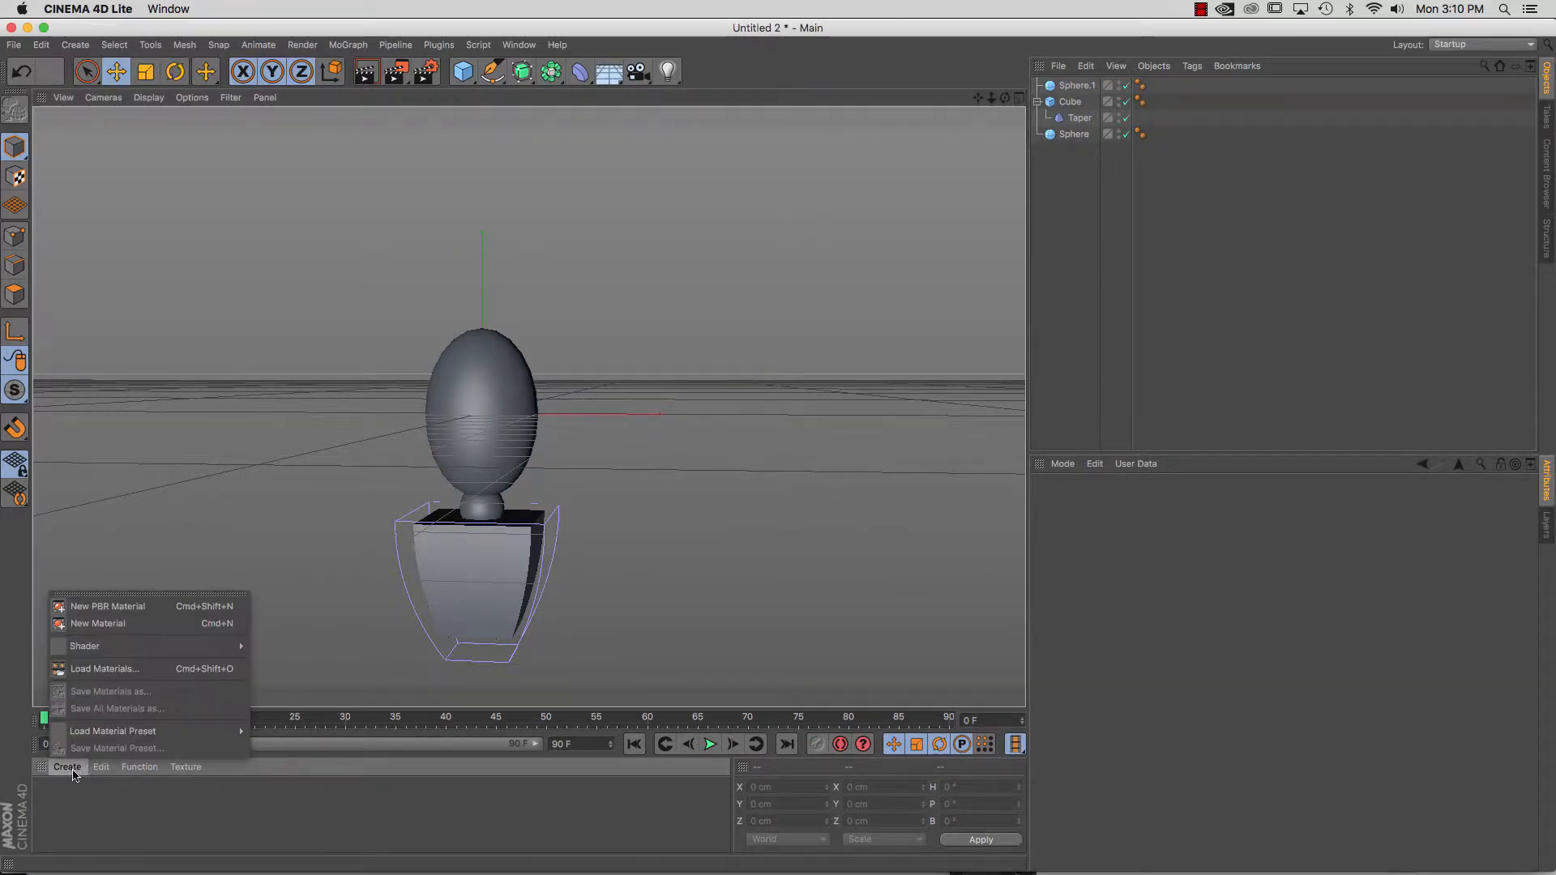
left_click(111, 622)
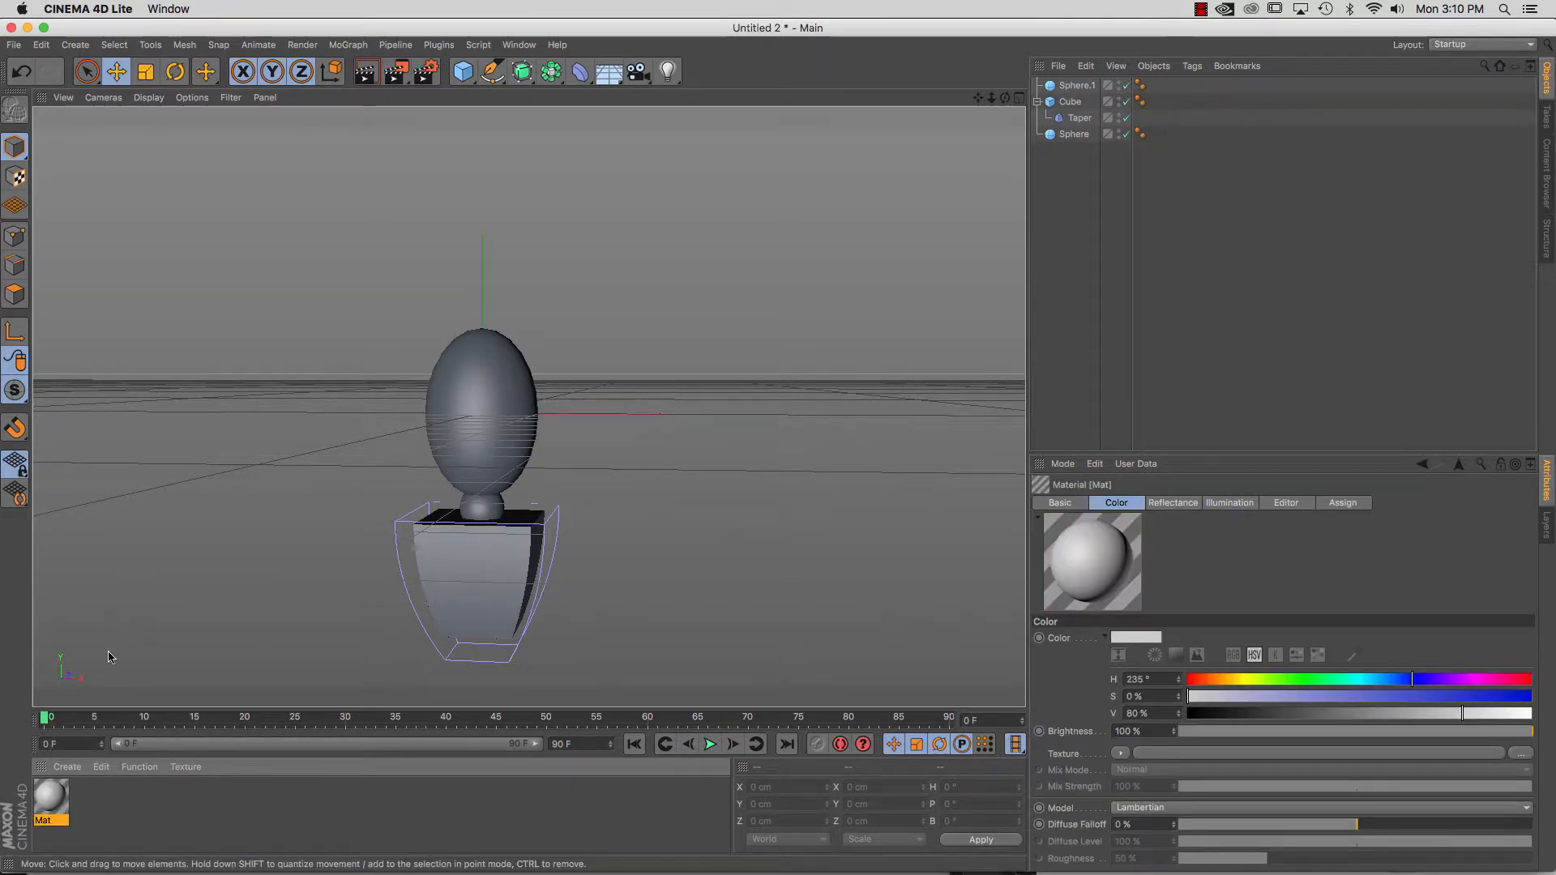
double_click(53, 801)
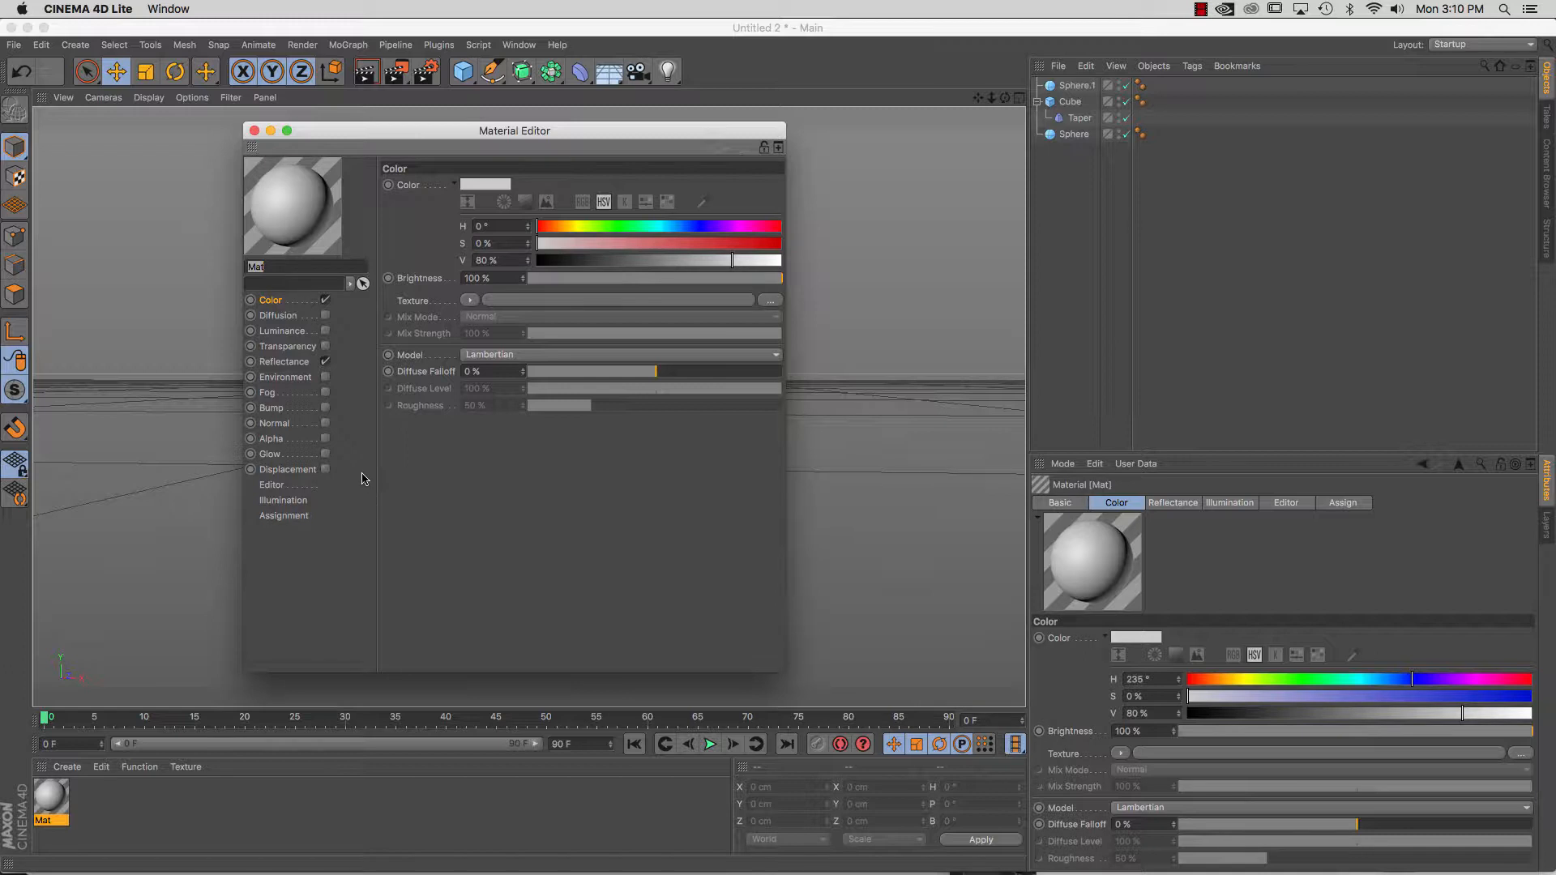
left_click(281, 300)
left_click_drag(503, 226, 472, 226)
type("23")
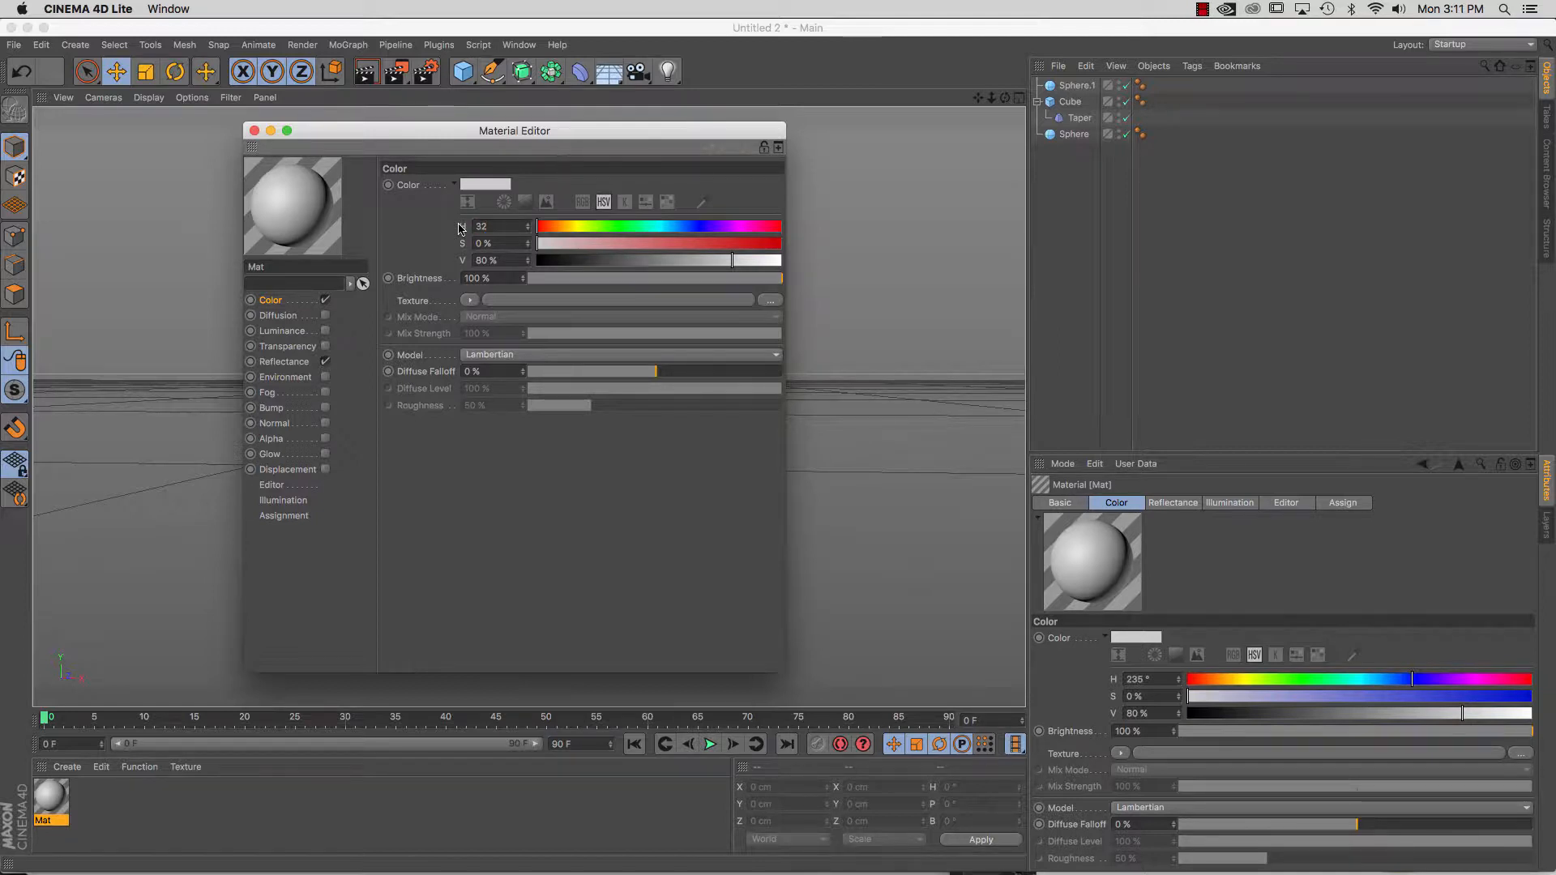
key("Tab")
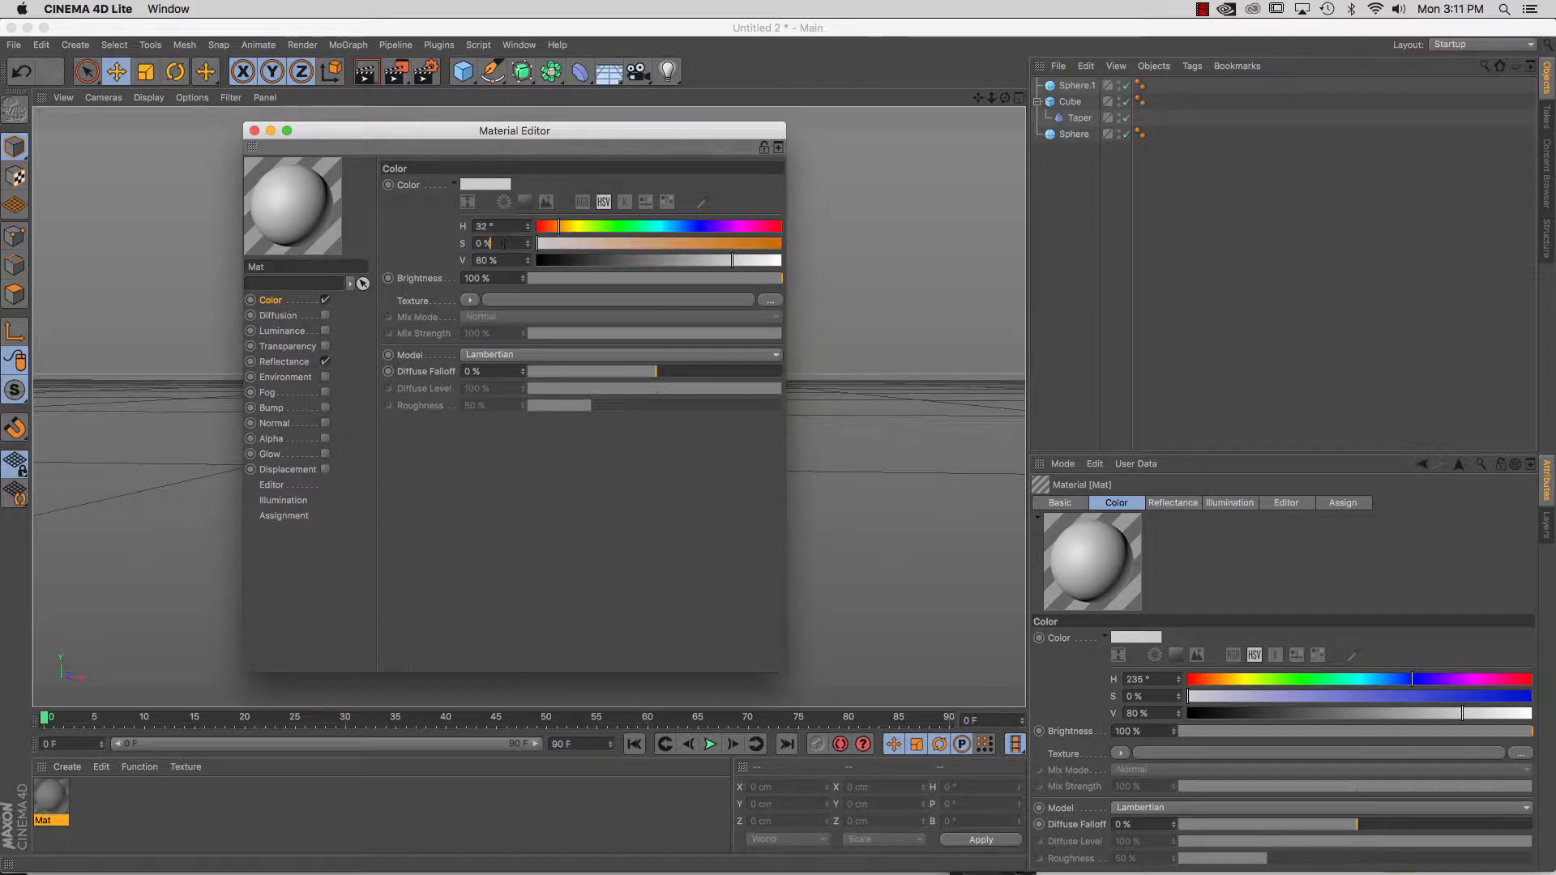
left_click(626, 250)
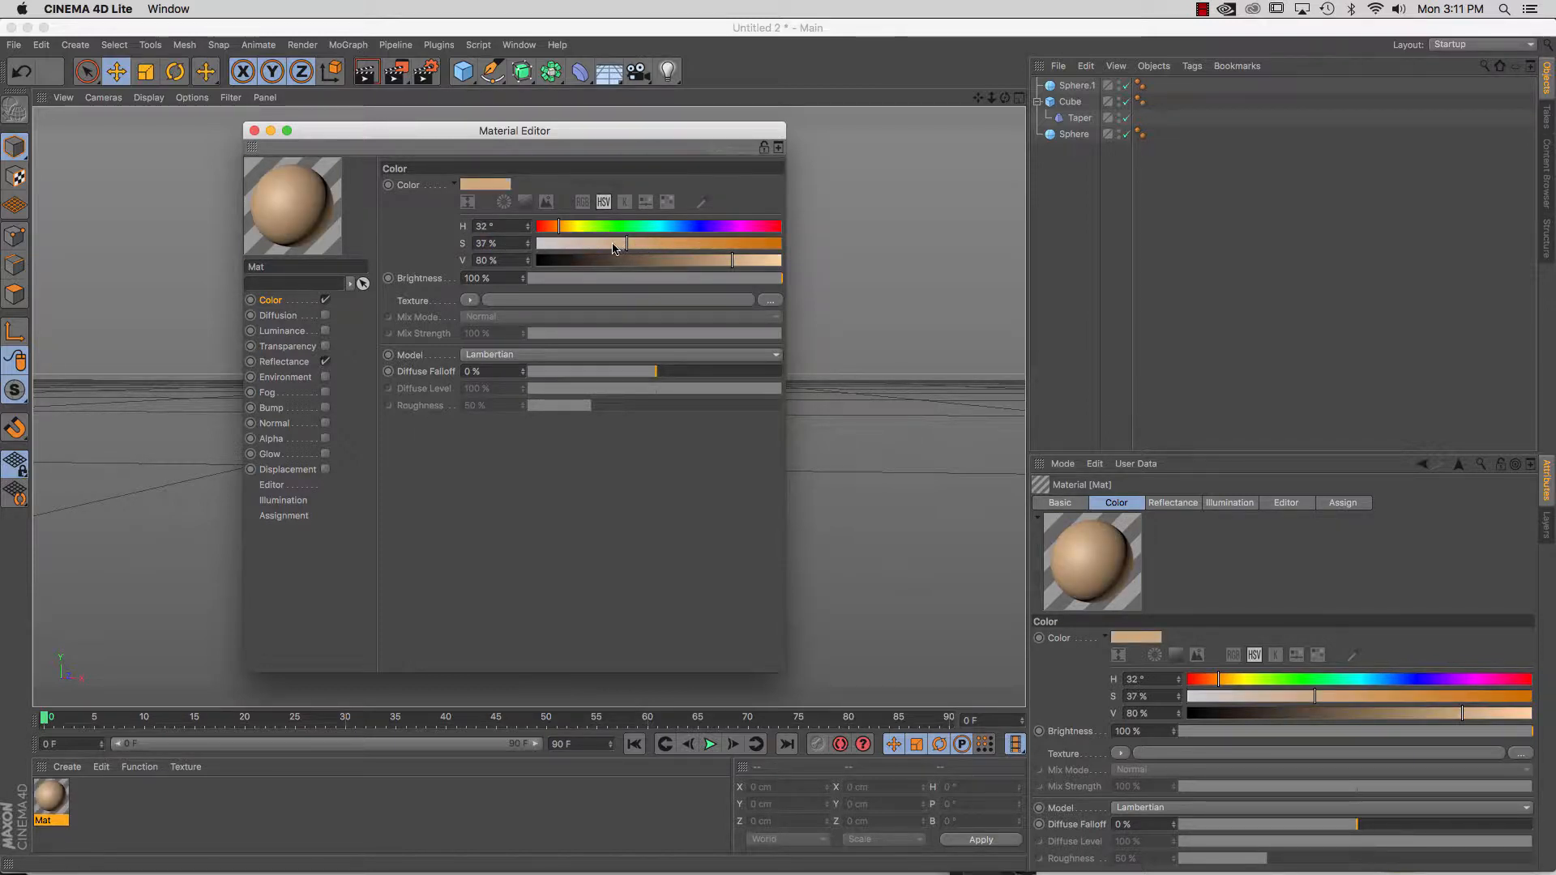
left_click(613, 248)
mouse_move(731, 261)
left_mouse_down()
mouse_move(716, 262)
mouse_move(760, 257)
mouse_move(735, 256)
left_mouse_up()
Compare the material with and without its Reflectance channel and leave Reflectance disabled.
left_click(325, 362)
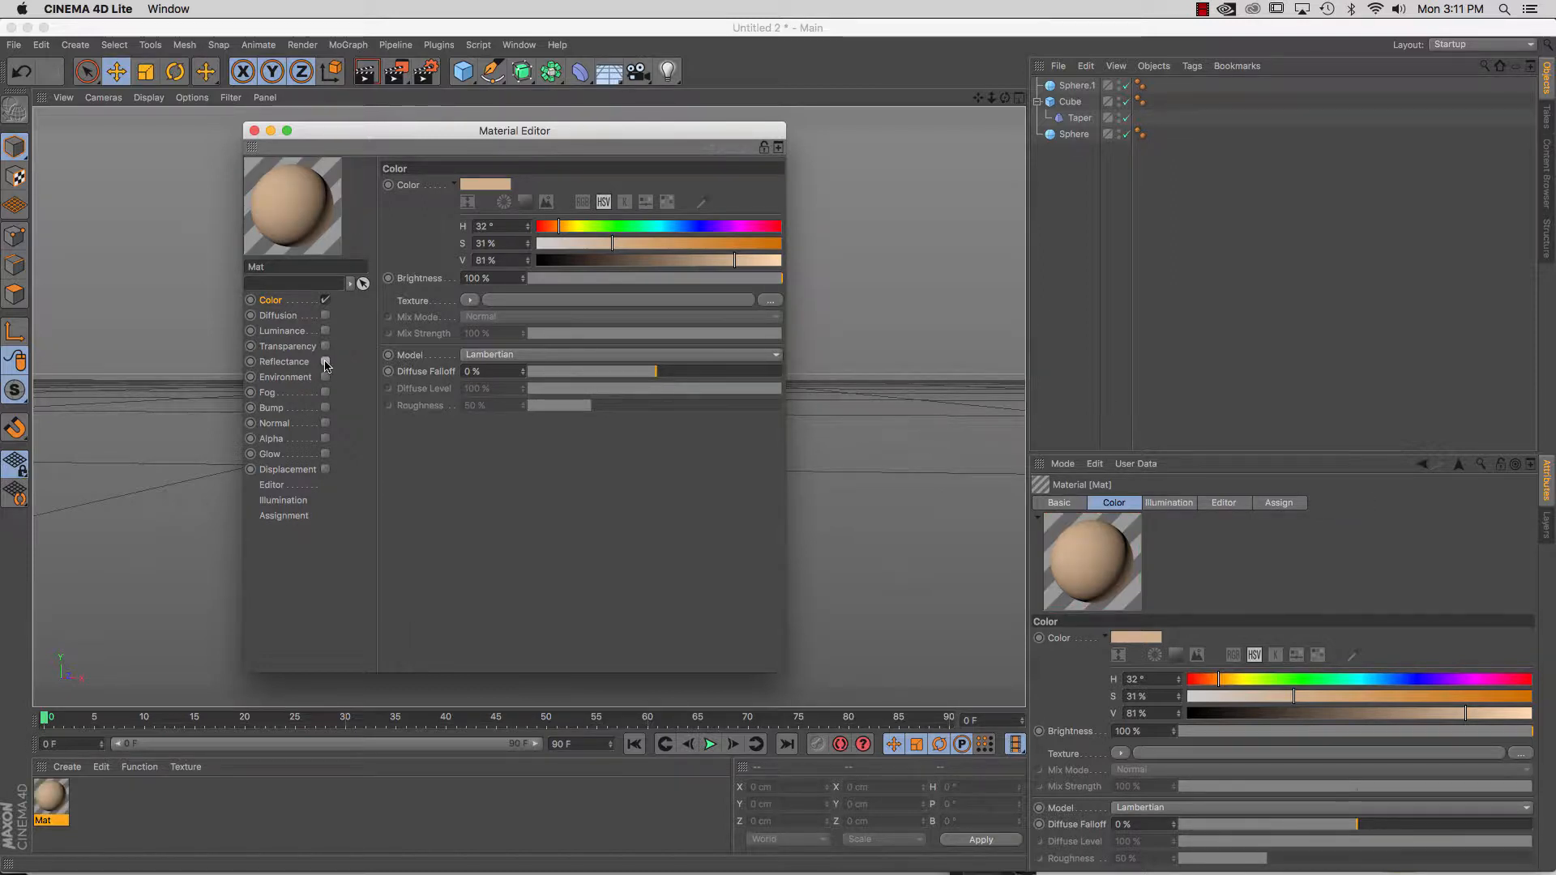
left_click(325, 362)
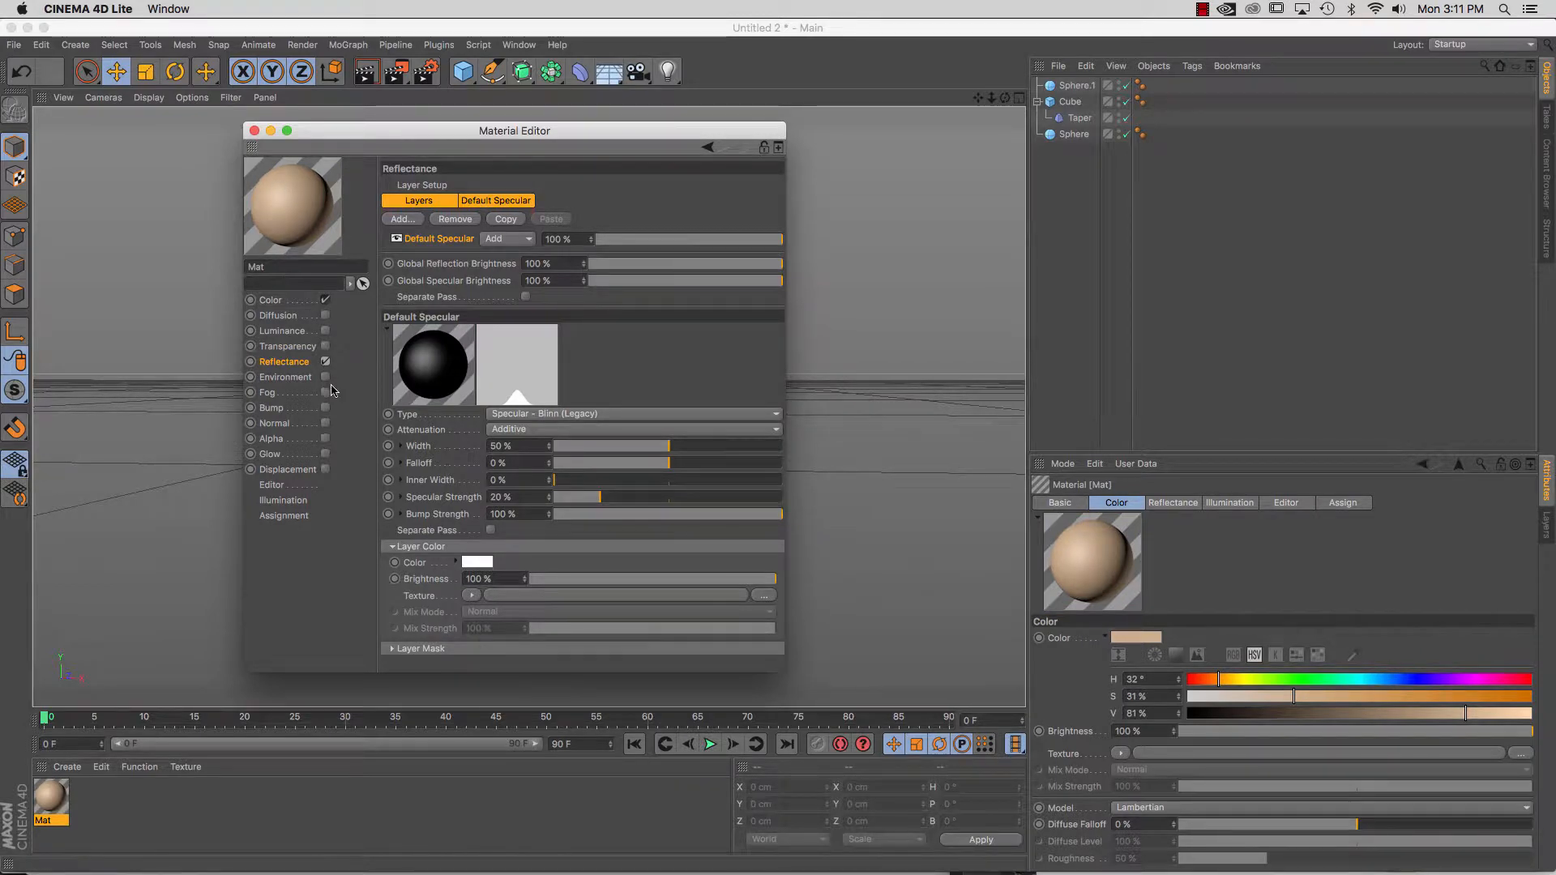
left_click(325, 362)
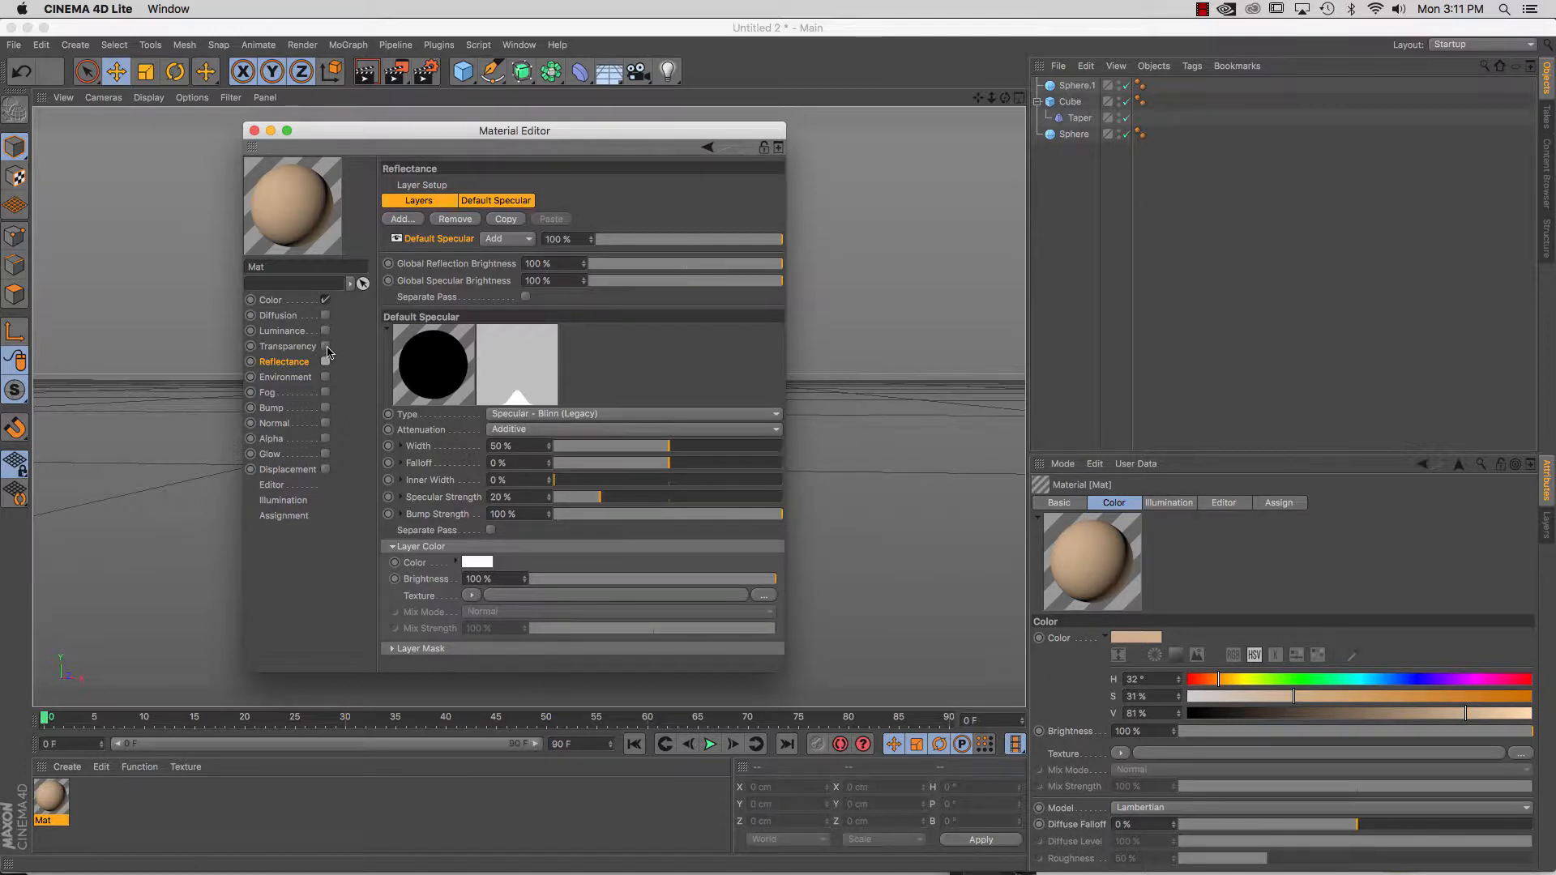
Try the material's Transparency channel with brightness lowered to 0 %, and disable the channel again.
left_click(324, 346)
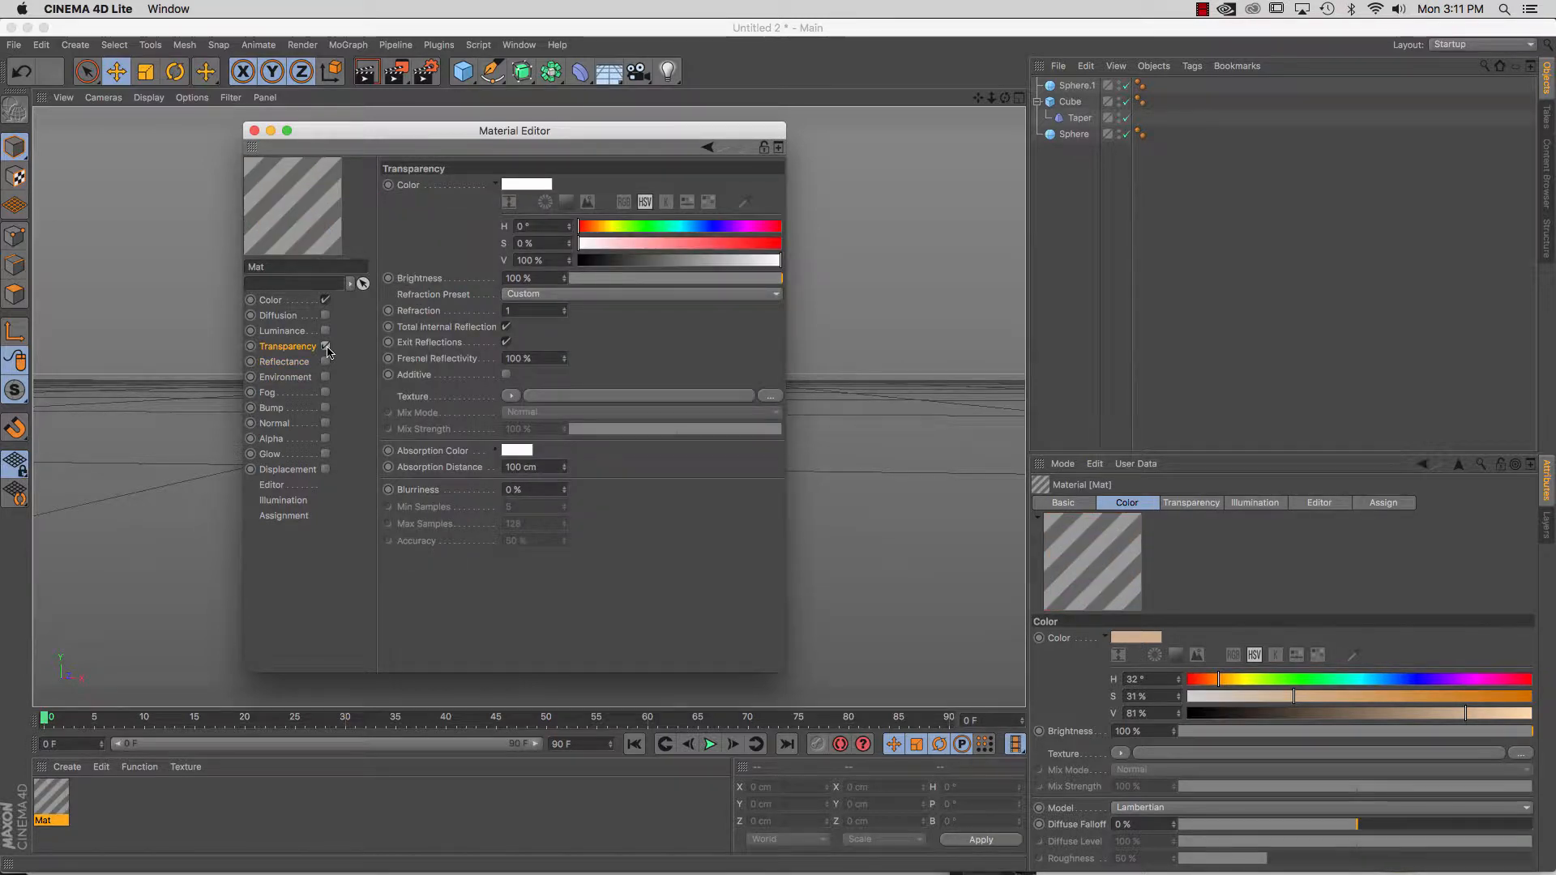
left_click(573, 279)
mouse_move(573, 279)
left_mouse_down()
mouse_move(772, 278)
mouse_move(557, 281)
left_mouse_up()
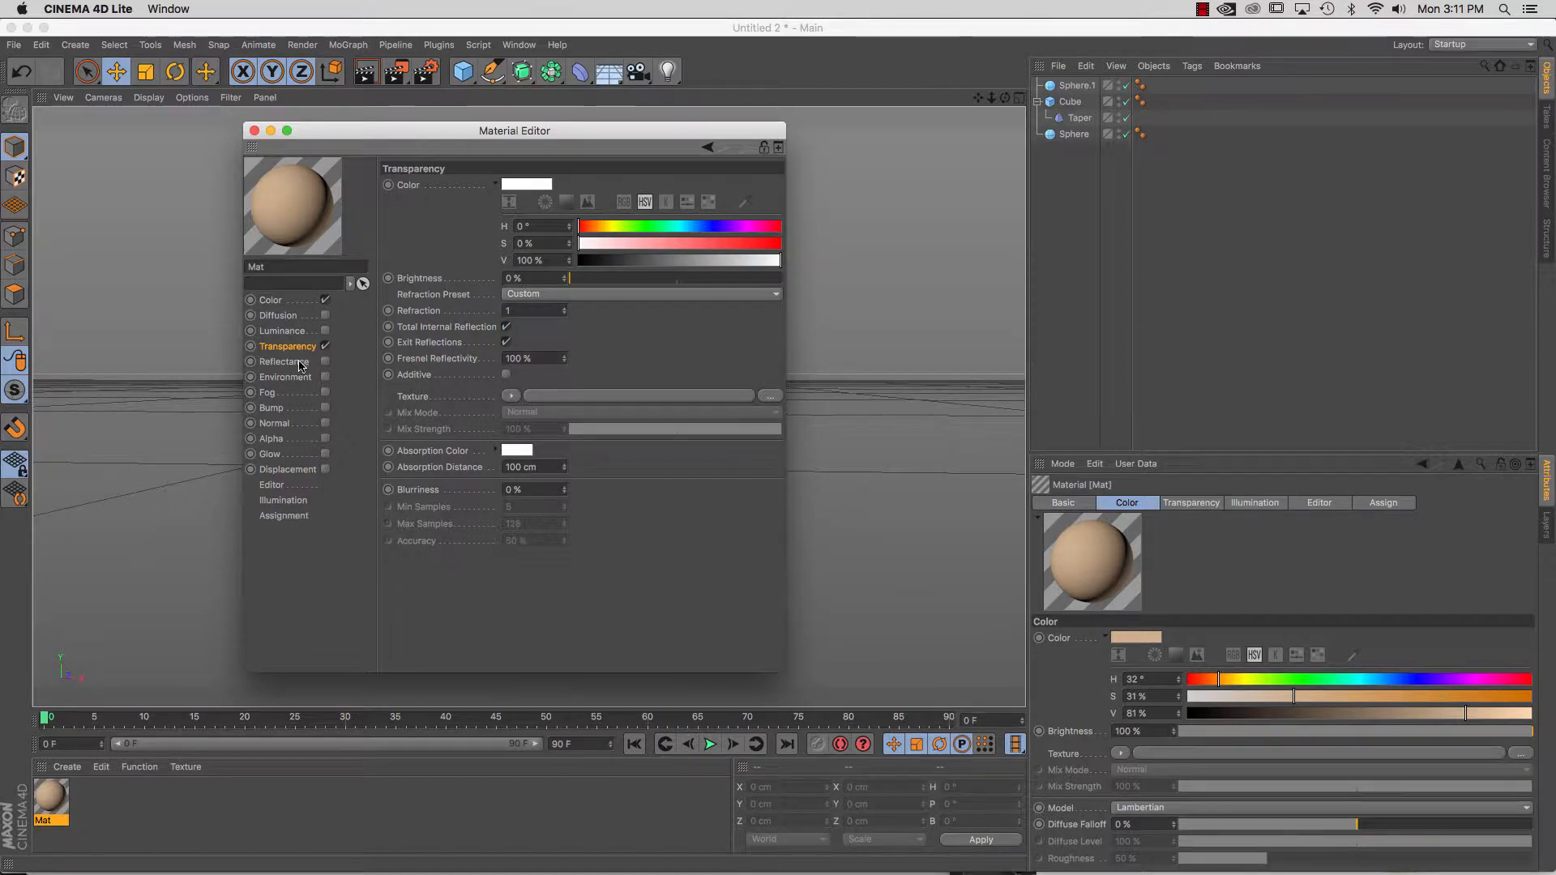
left_click(325, 346)
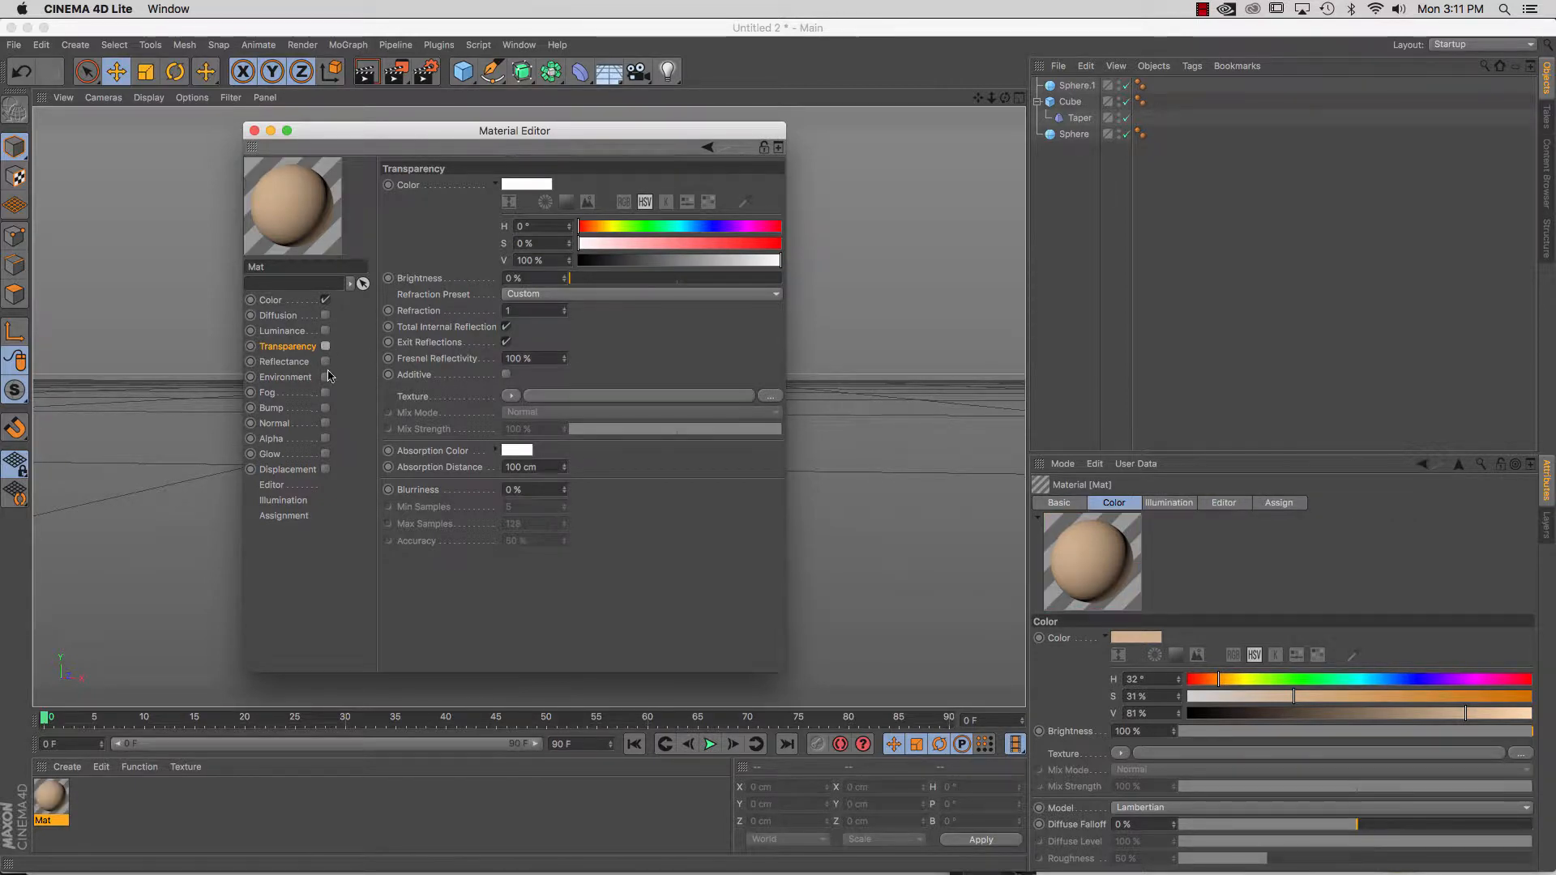
Enable Reflectance on the skin material and set its Default Specular width to 63 % and specular strength to 11 %.
left_click(326, 362)
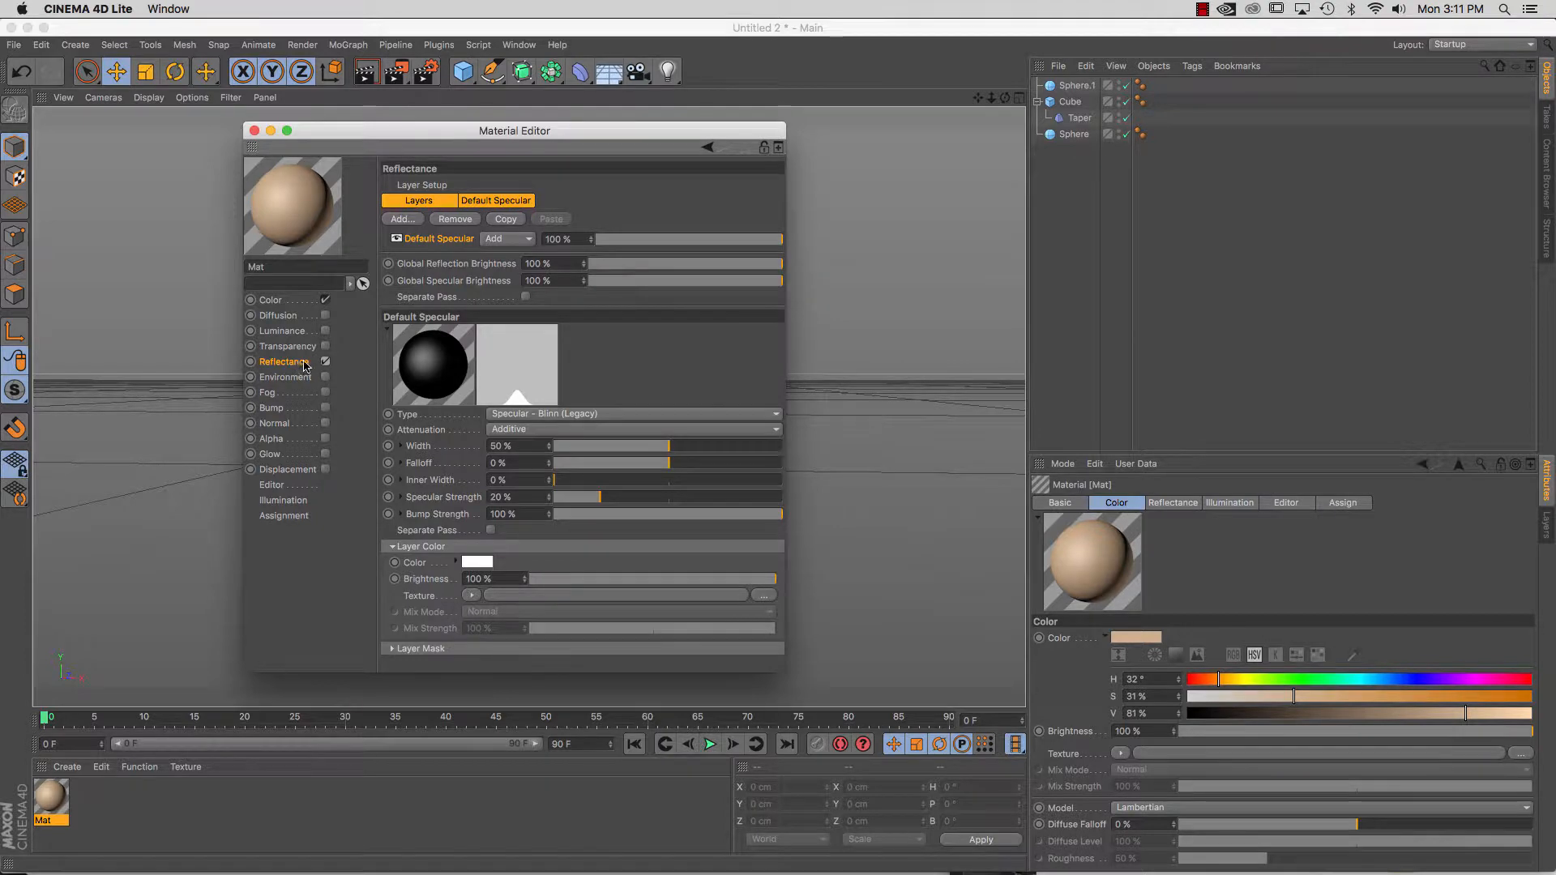
left_click(512, 200)
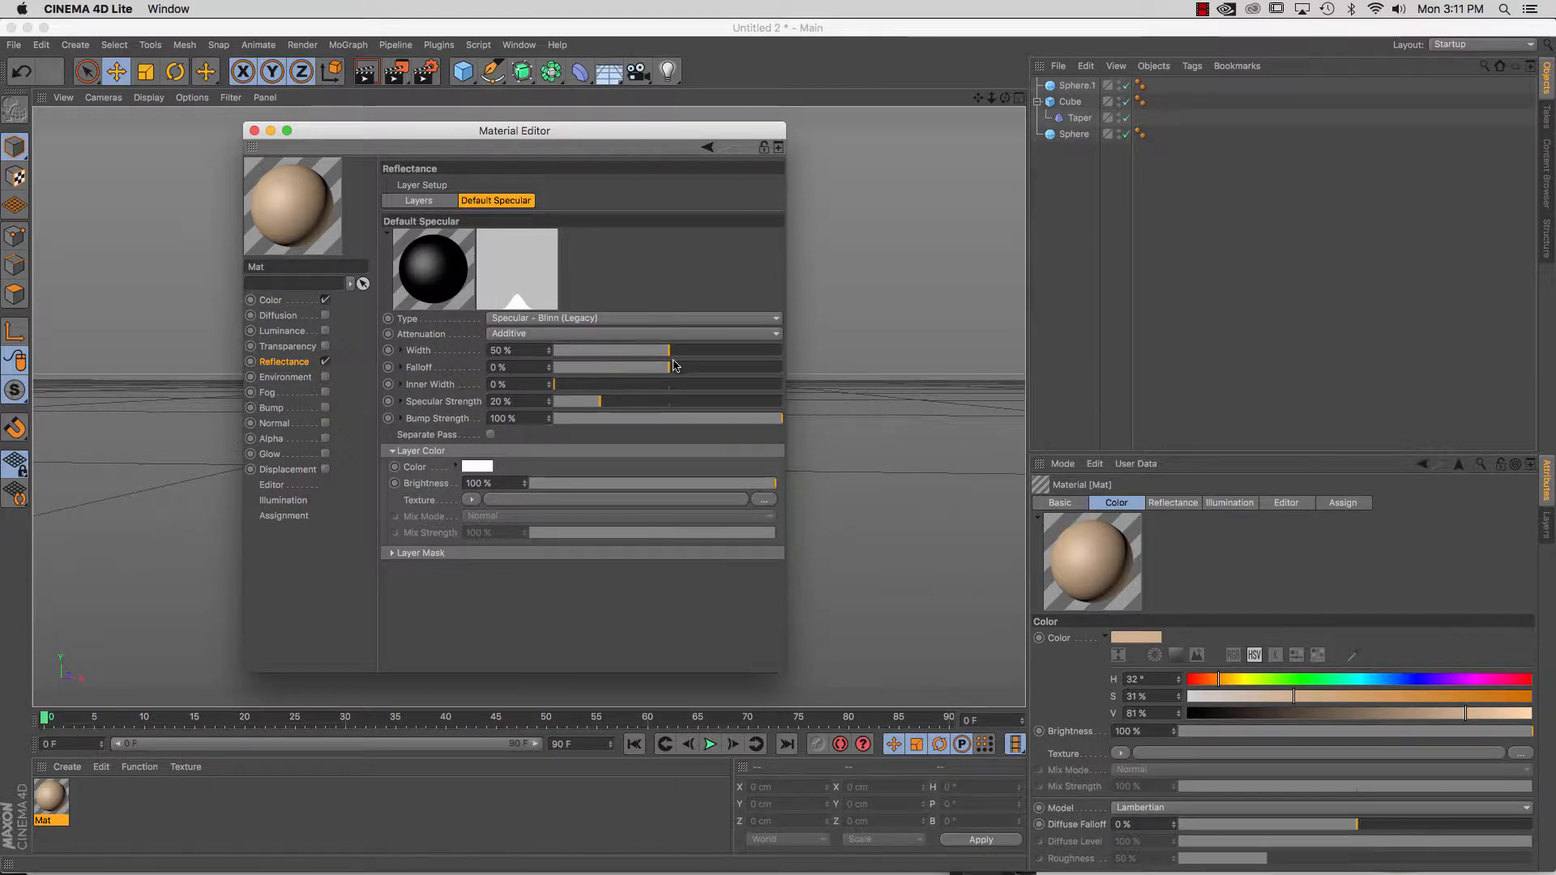
left_click_drag(672, 356, 635, 354)
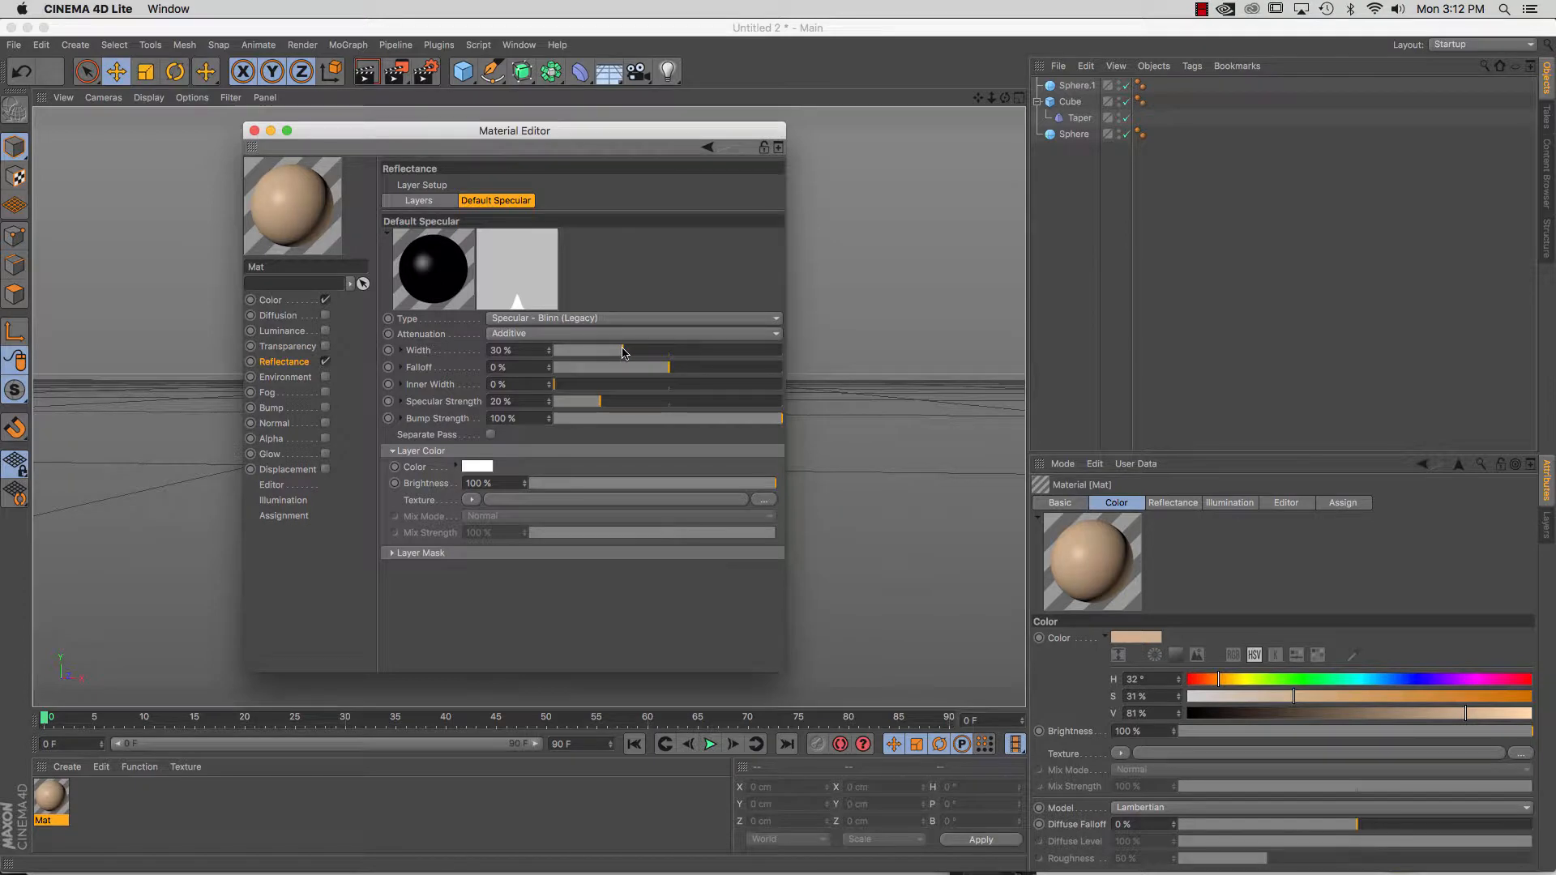
left_click_drag(623, 351, 700, 357)
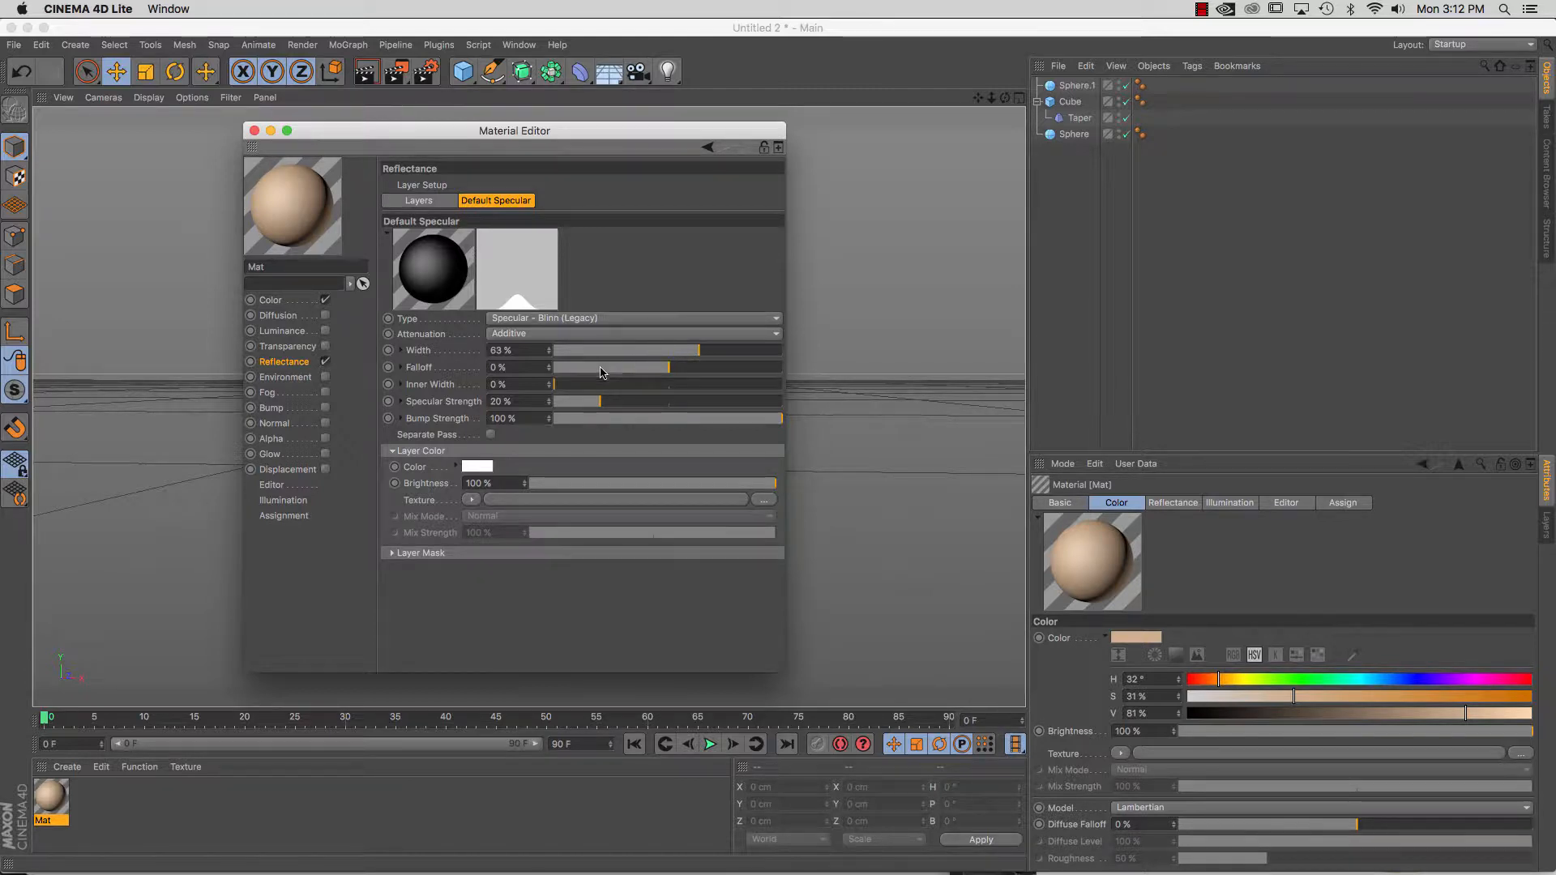
left_click_drag(600, 403, 580, 403)
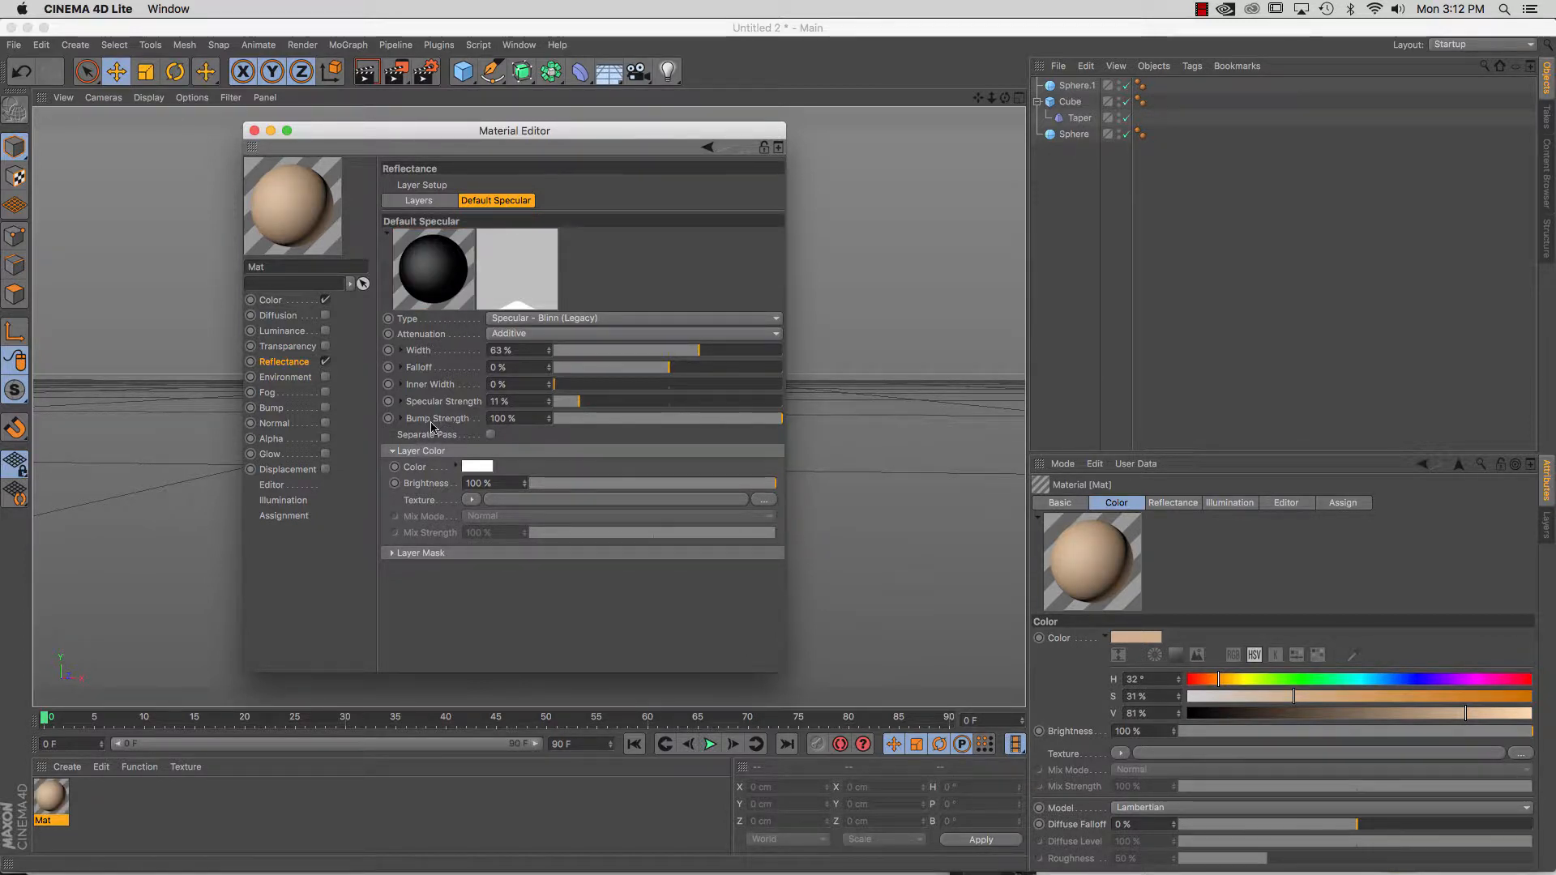
Give the skin material a Simple Noise bump texture with 1 % strength and apply the material to the neck sphere.
left_click(324, 408)
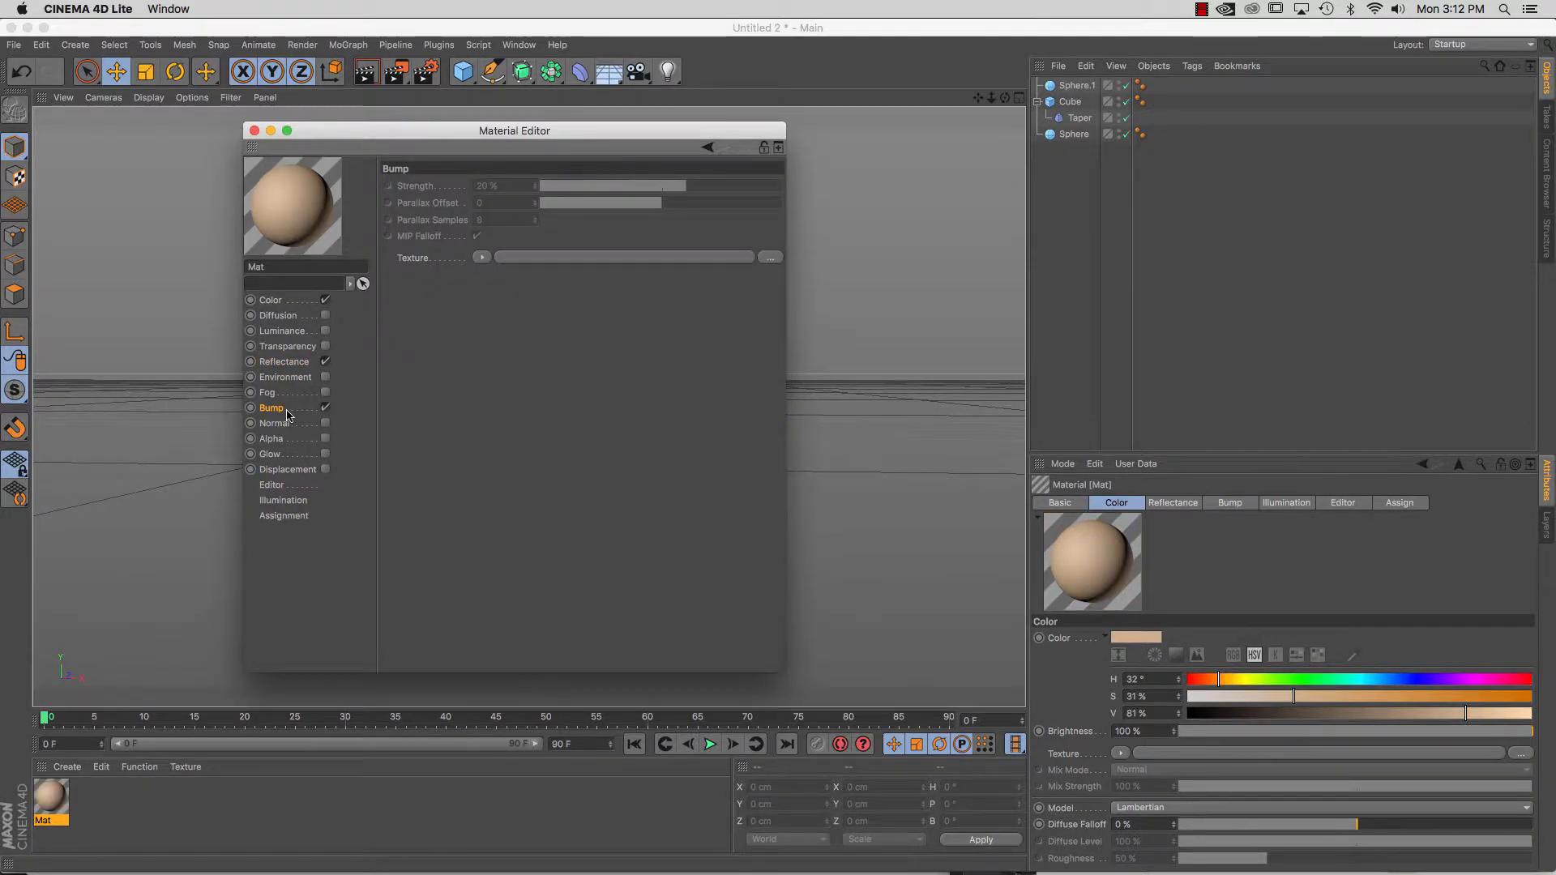
left_click(481, 258)
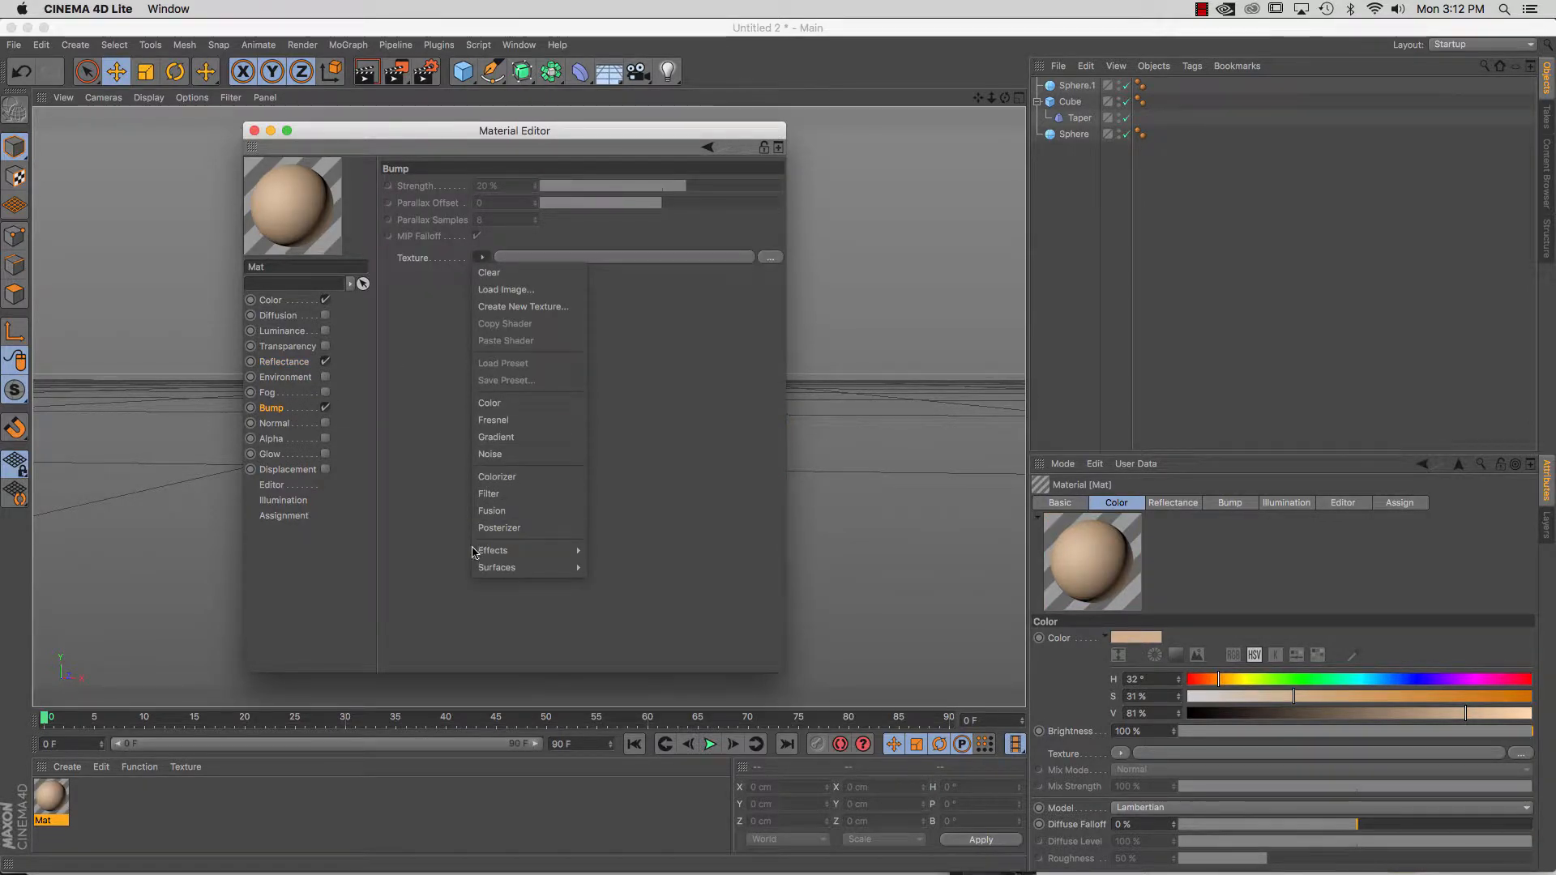
mouse_move(490, 570)
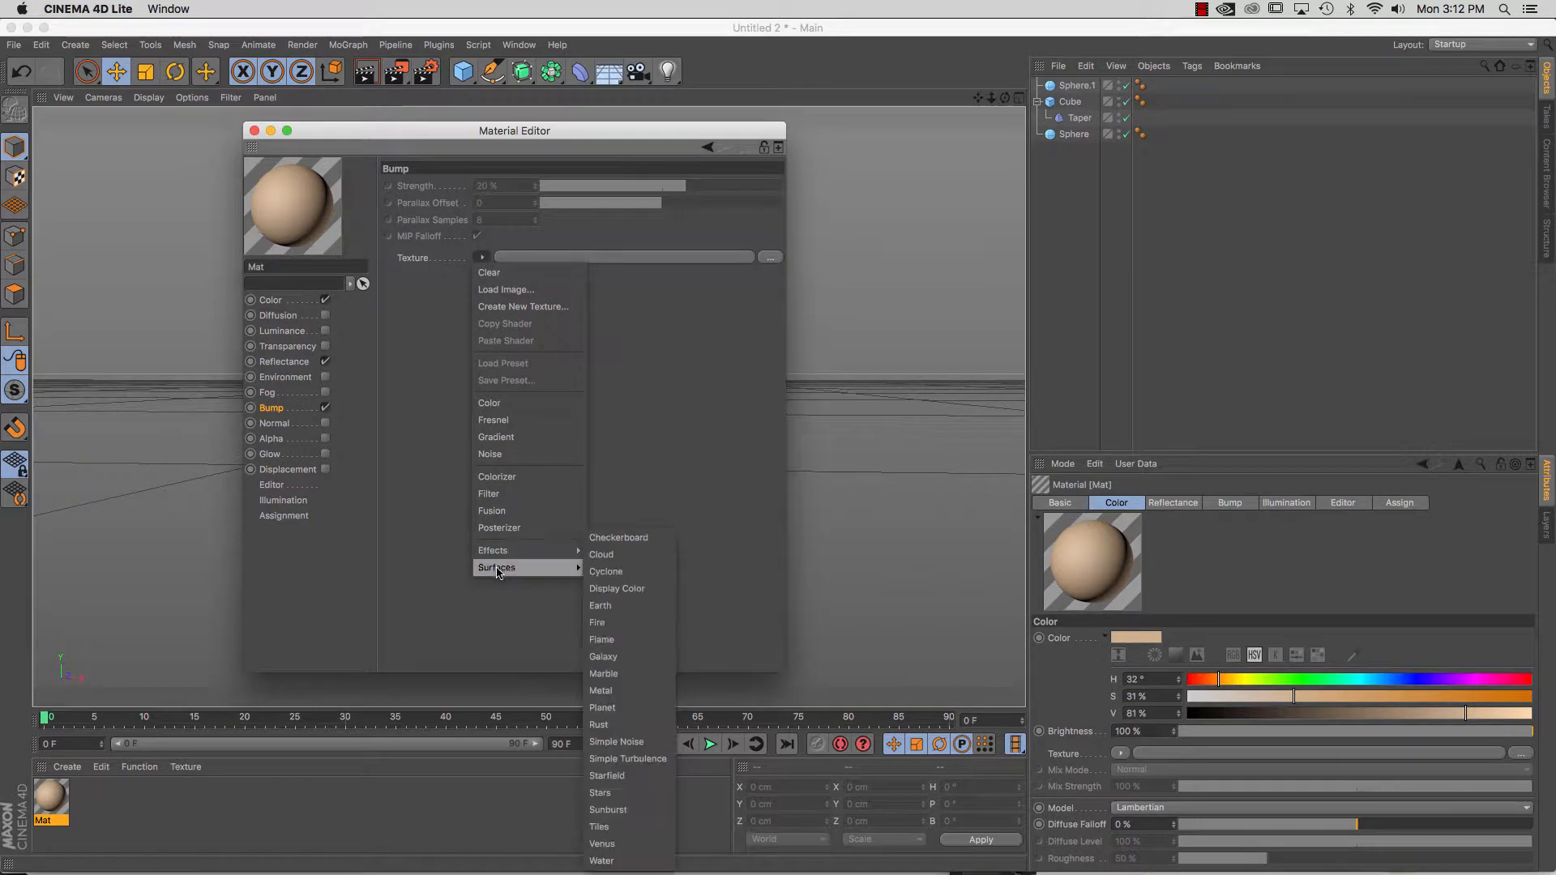
left_click(640, 743)
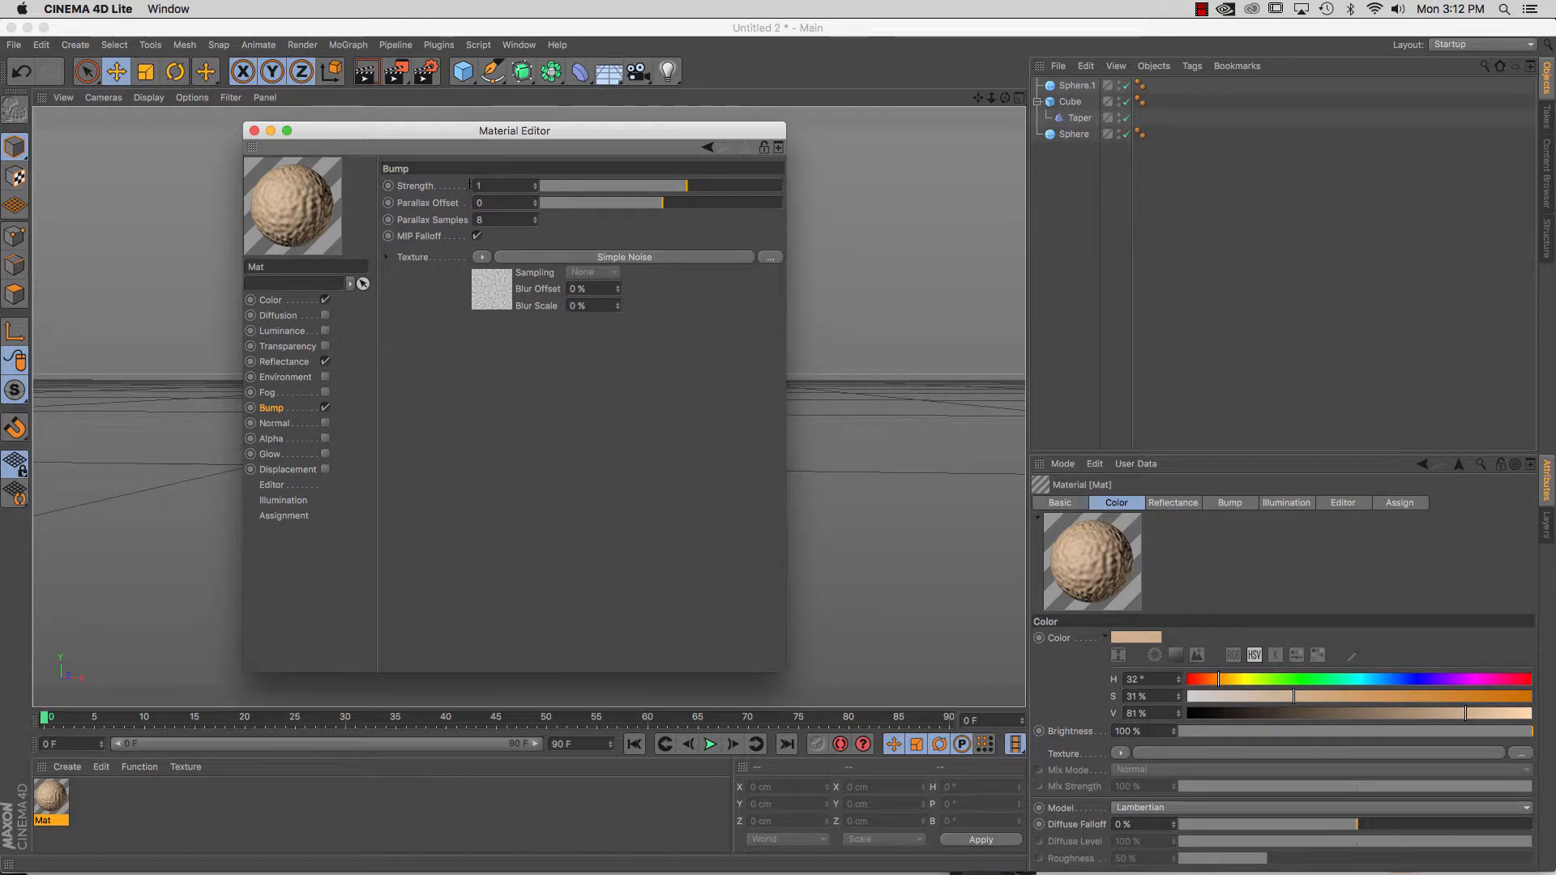
key("Return")
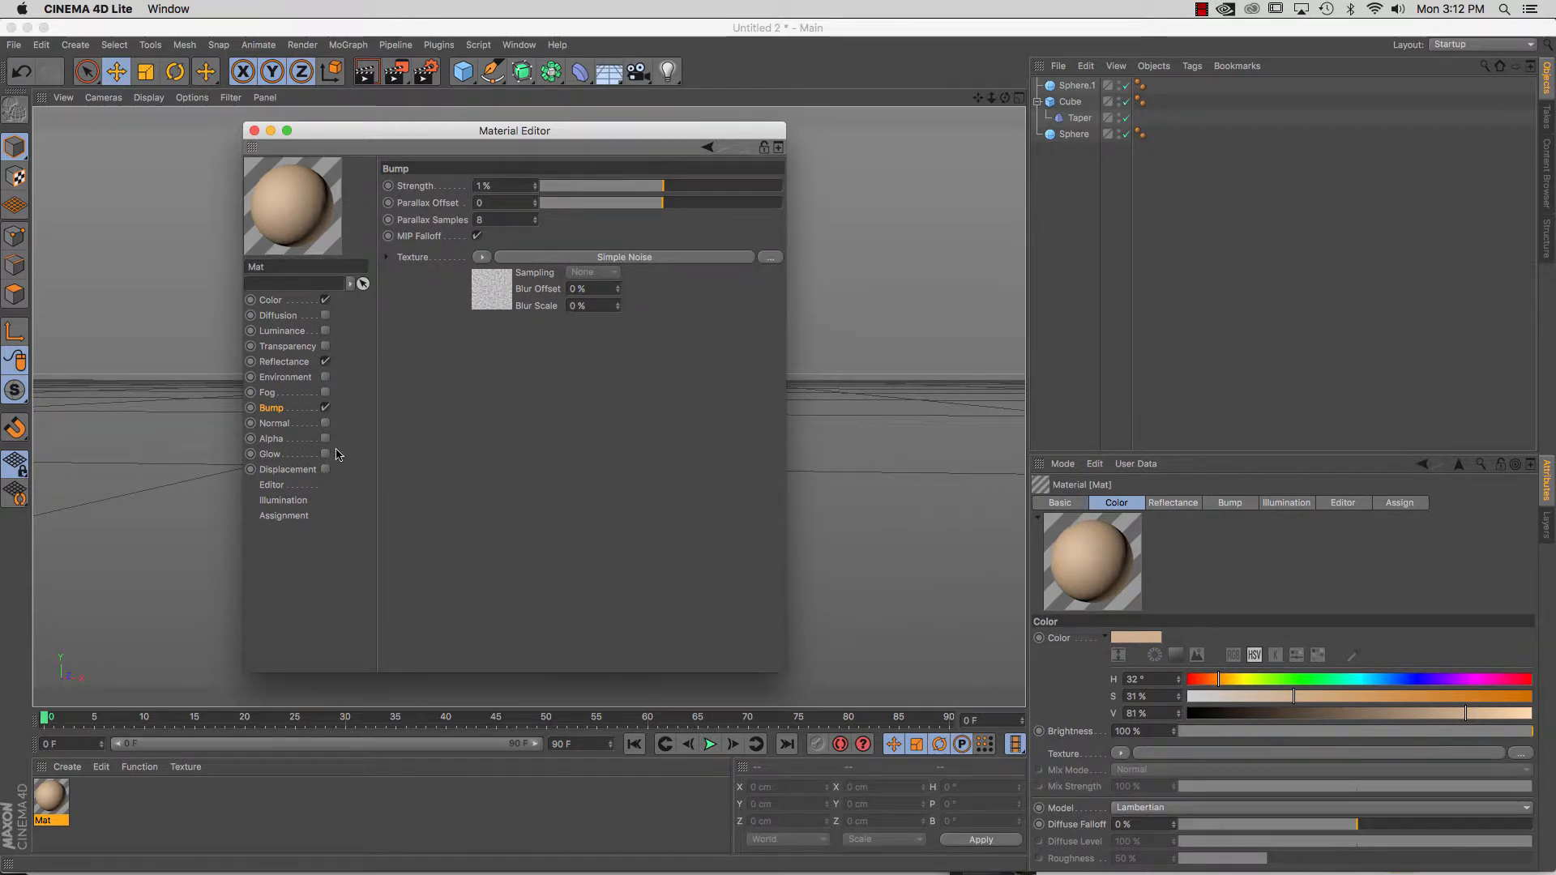
left_click(253, 131)
left_click_drag(453, 628, 487, 509)
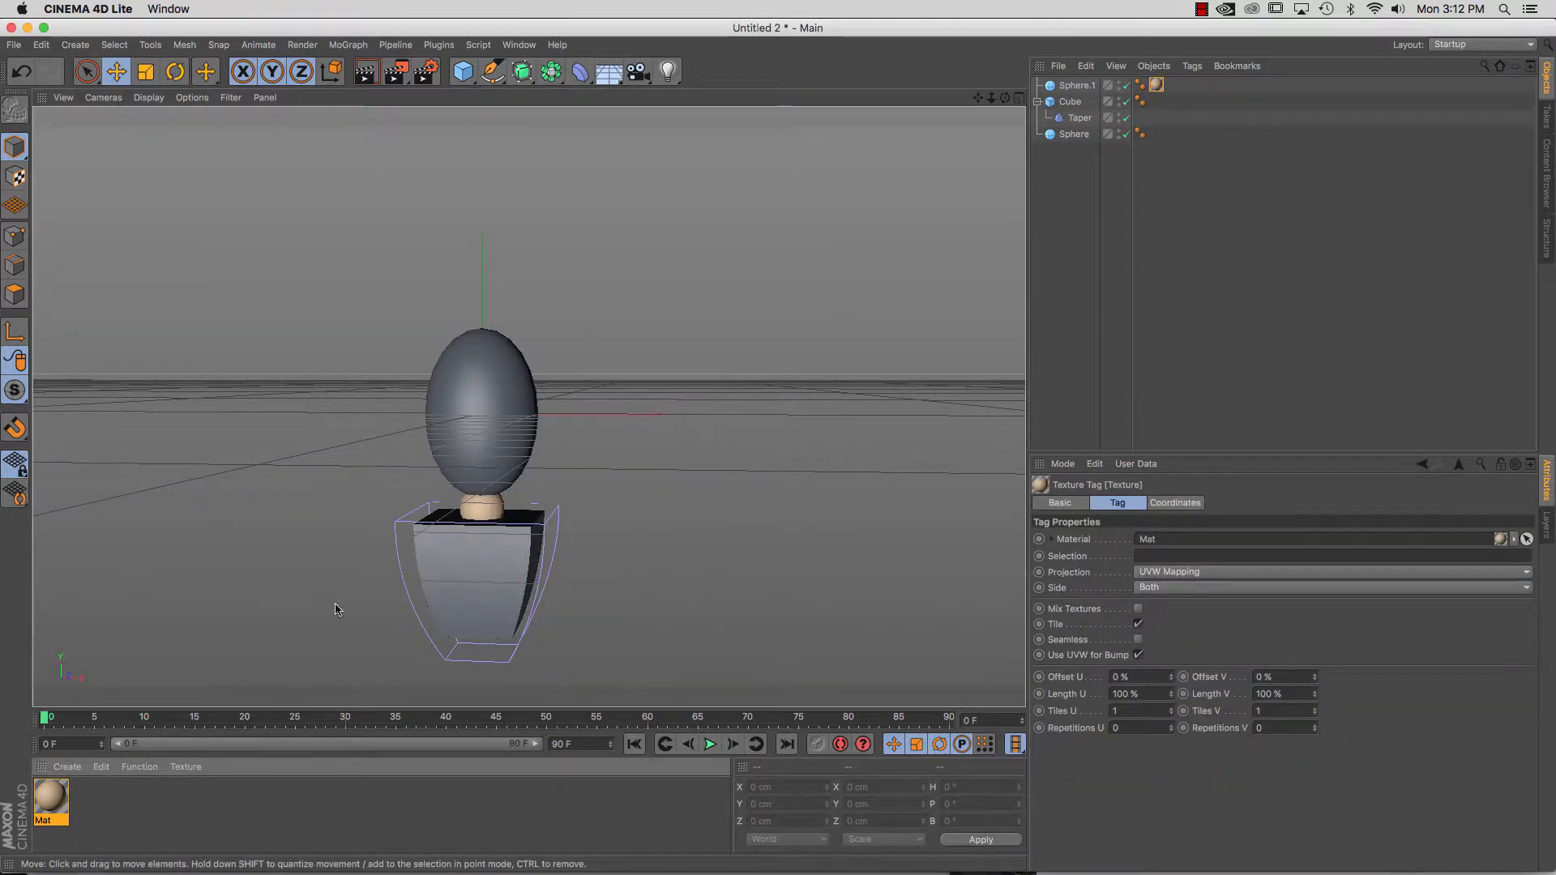
Create a second material and make its color blue with hue 234° and saturation 68 %.
left_click(67, 766)
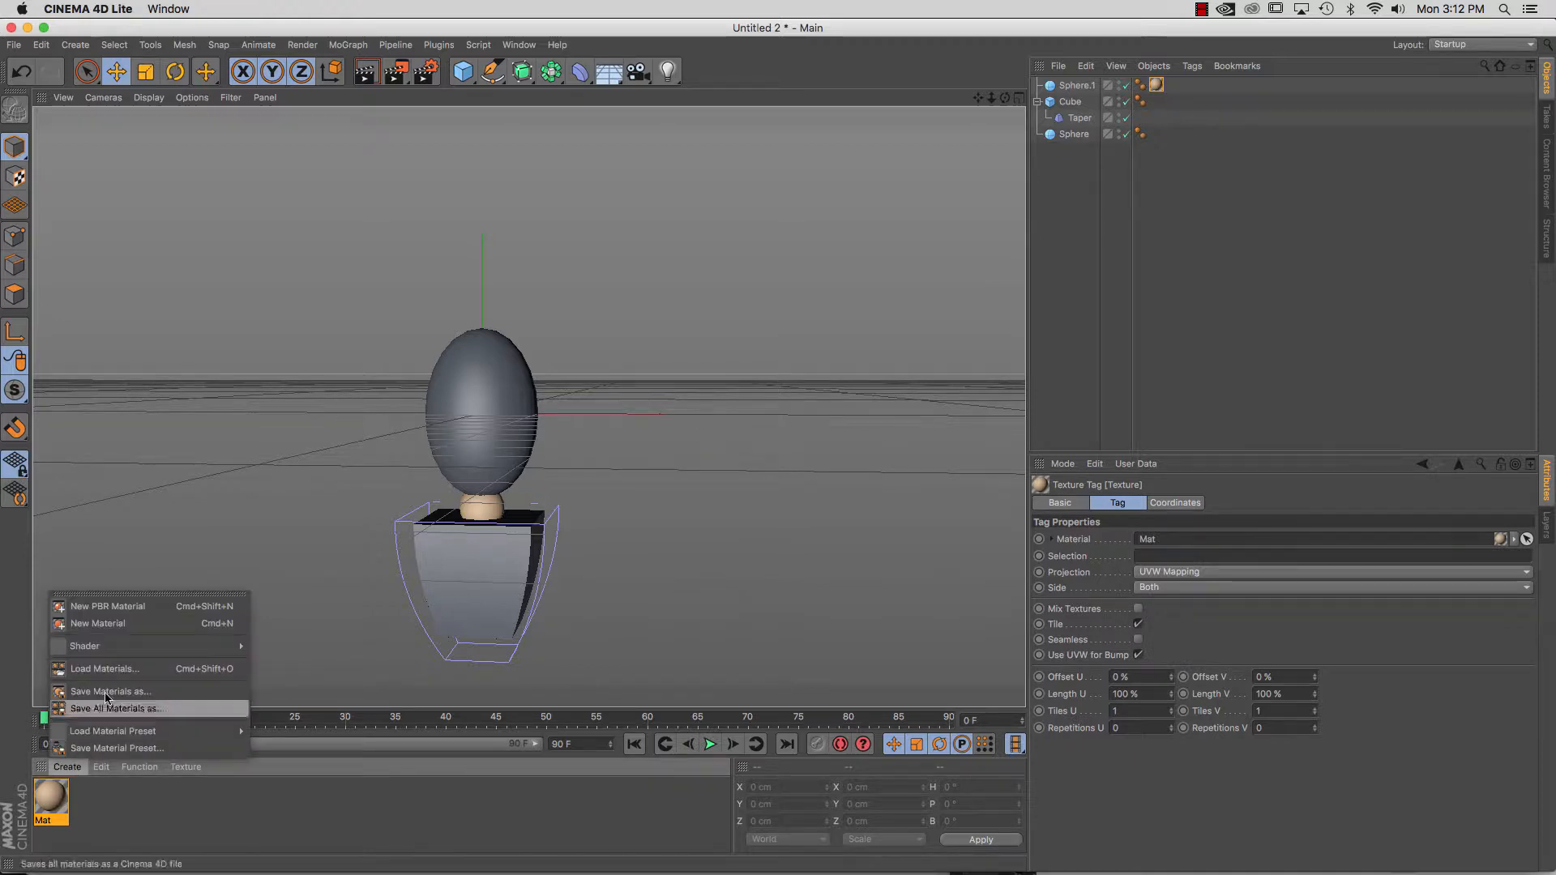
left_click(114, 623)
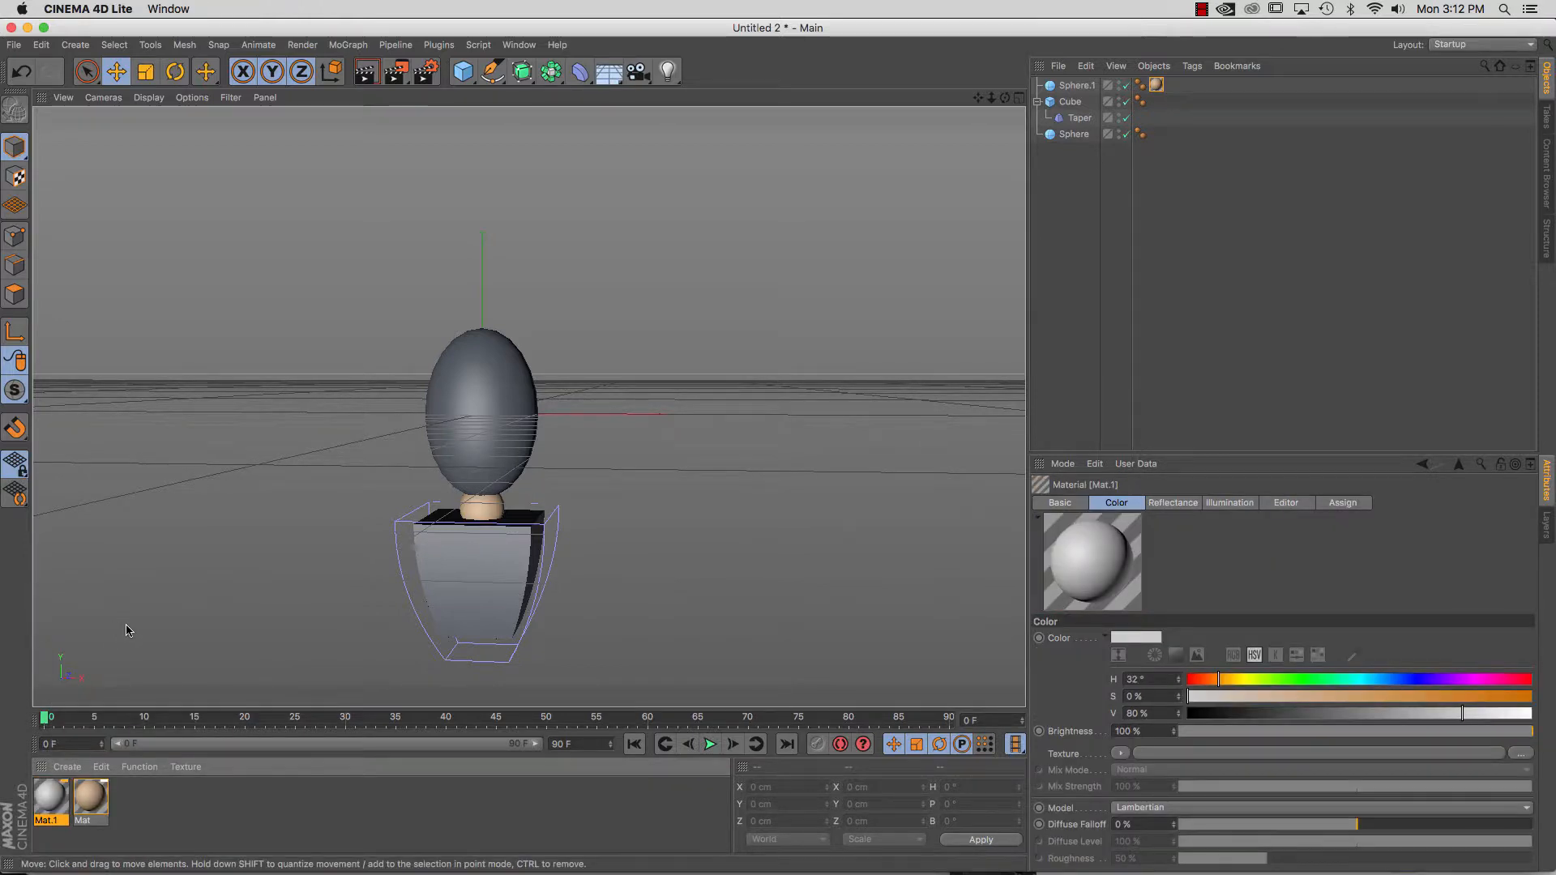
double_click(49, 805)
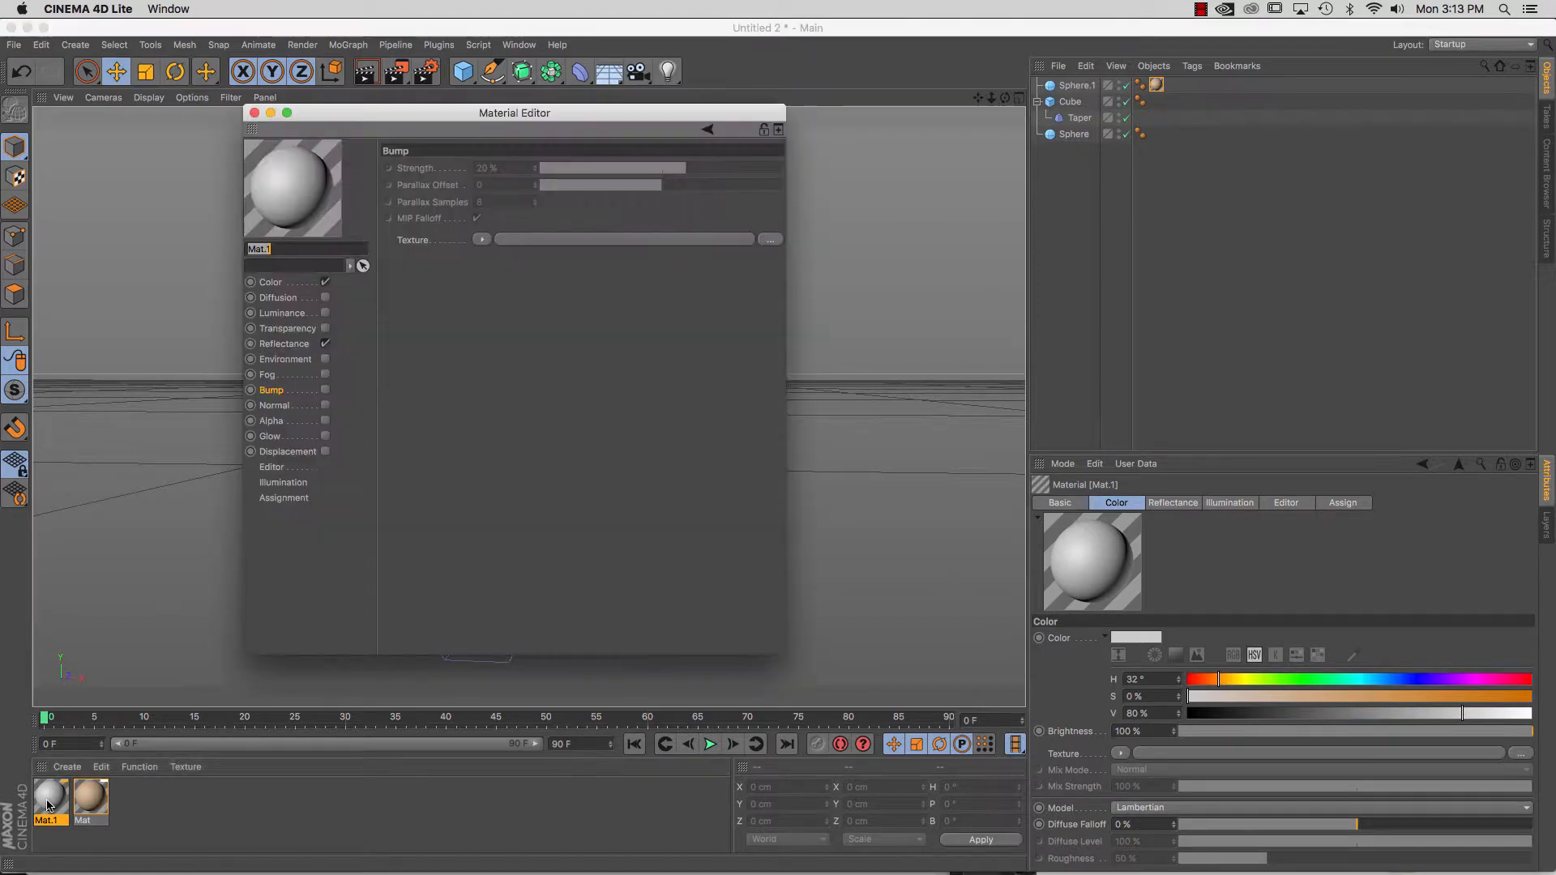
left_click(272, 282)
left_click(695, 209)
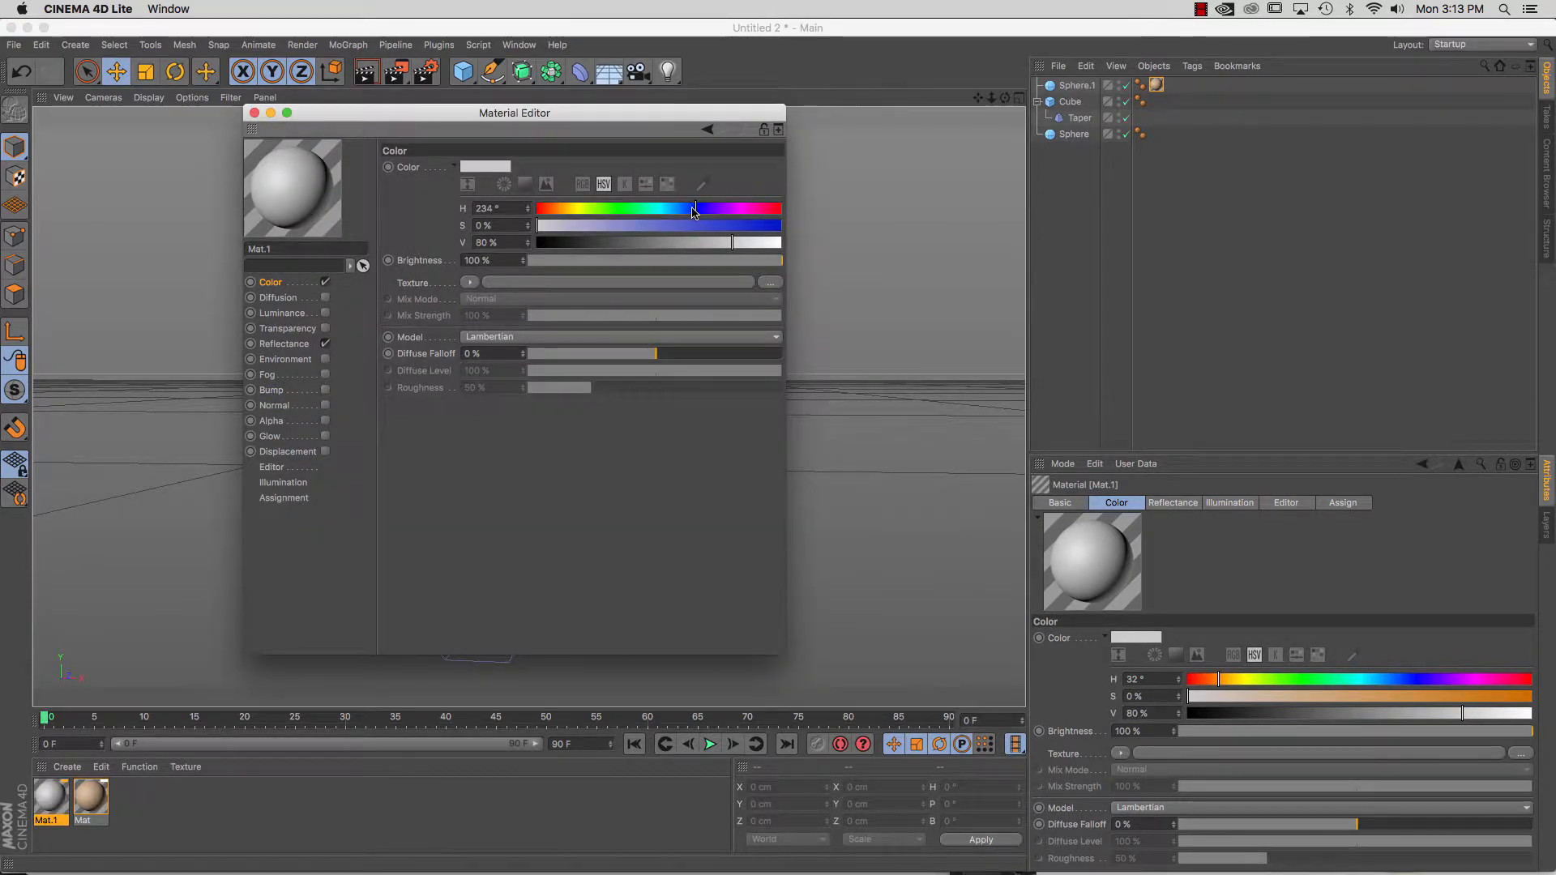
left_click(702, 226)
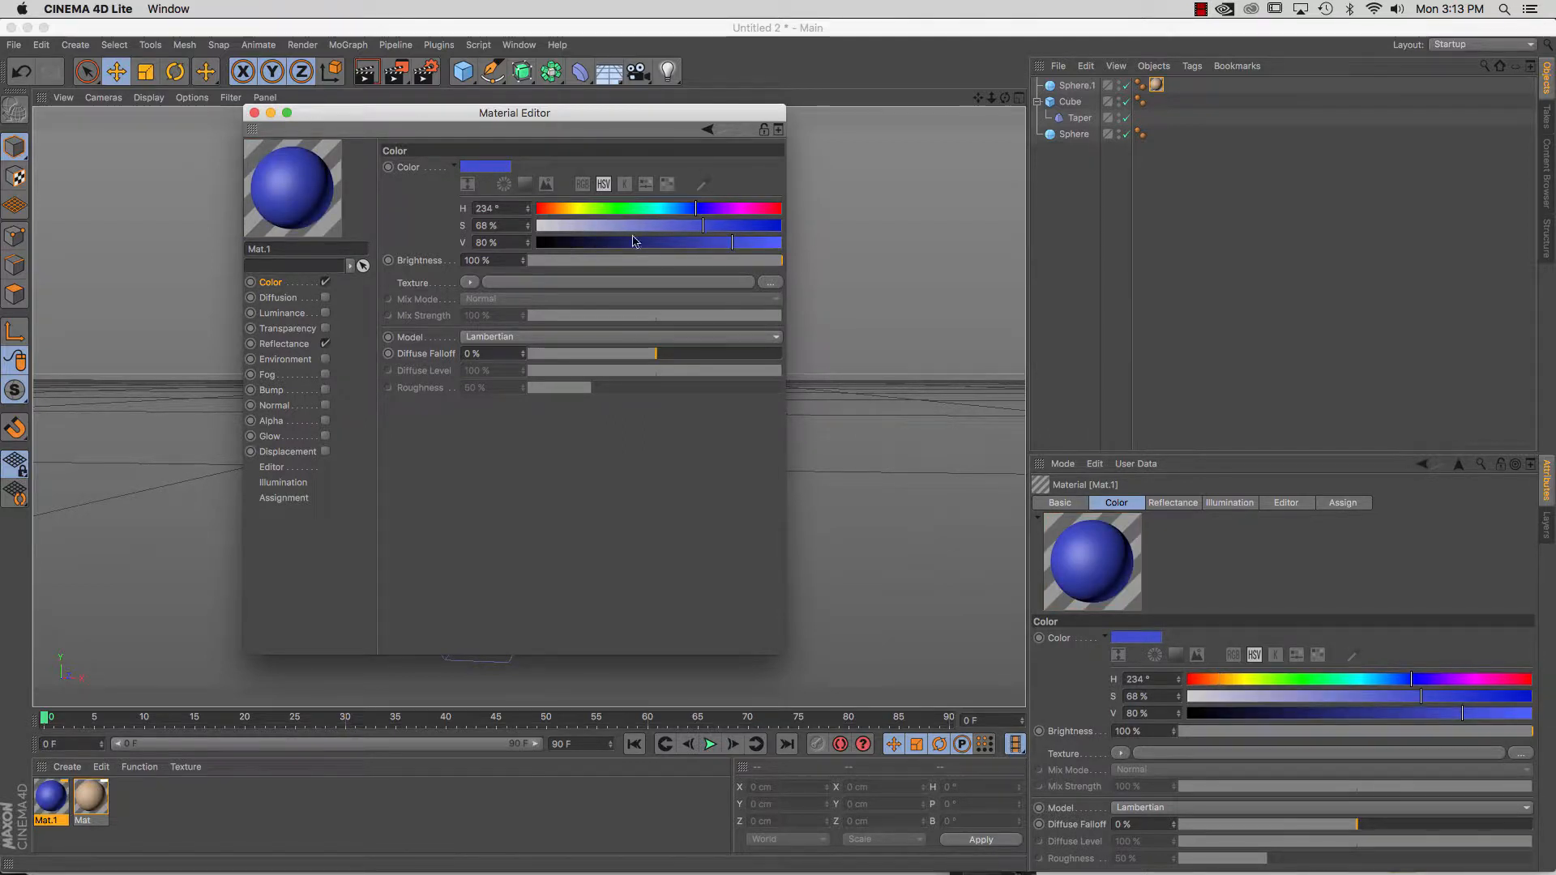
Compare the blue material without Reflectance, keep the channel enabled, and set Default Specular width to 58 % and specular strength to 14 %.
left_click(325, 345)
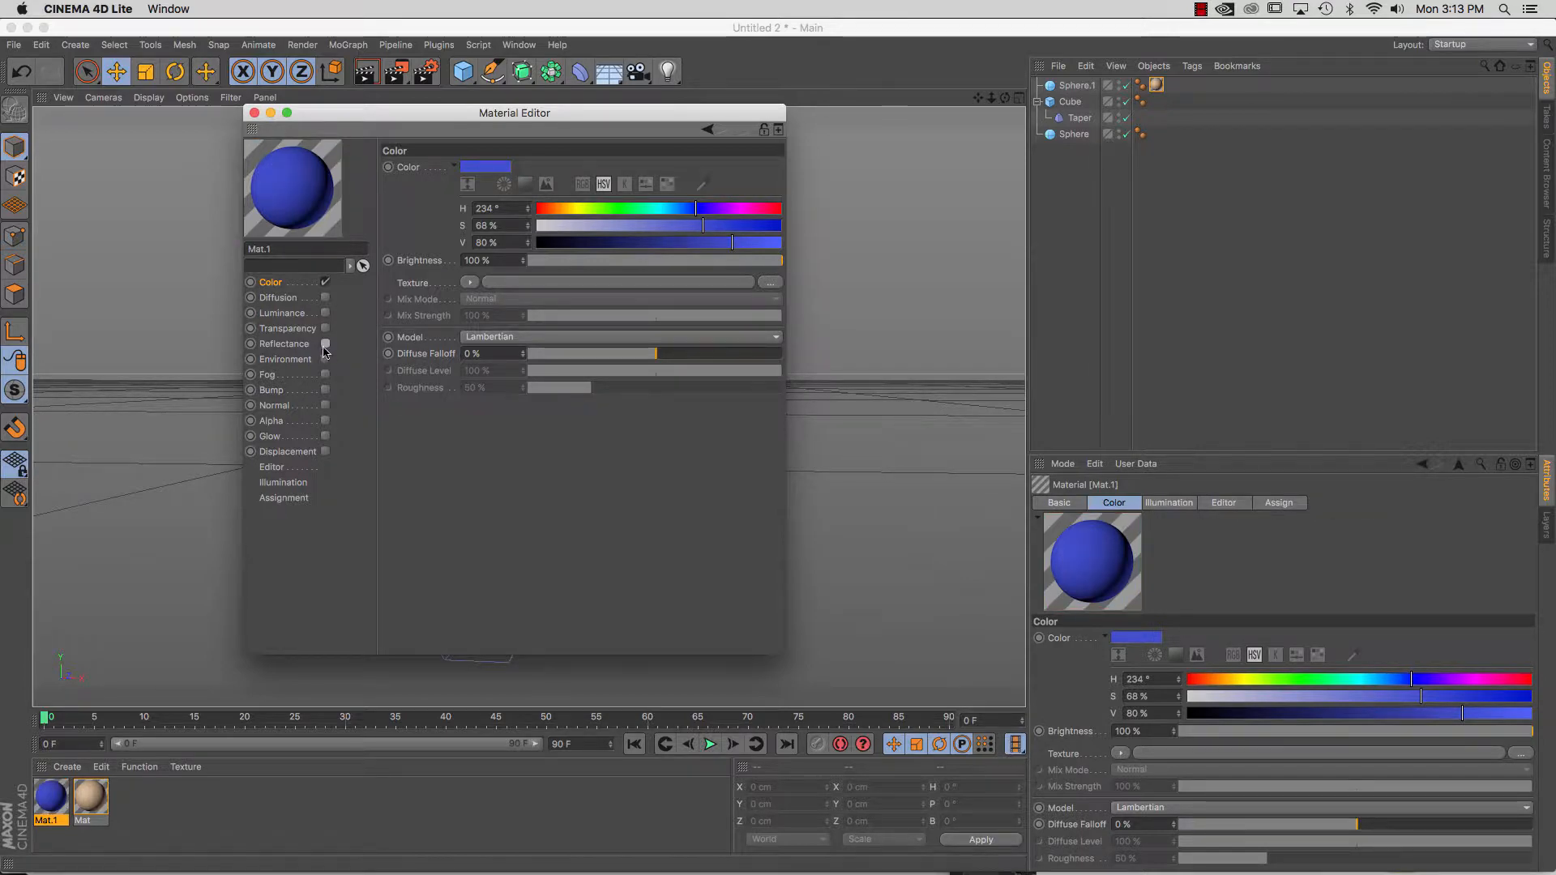
left_click(325, 344)
left_click(297, 345)
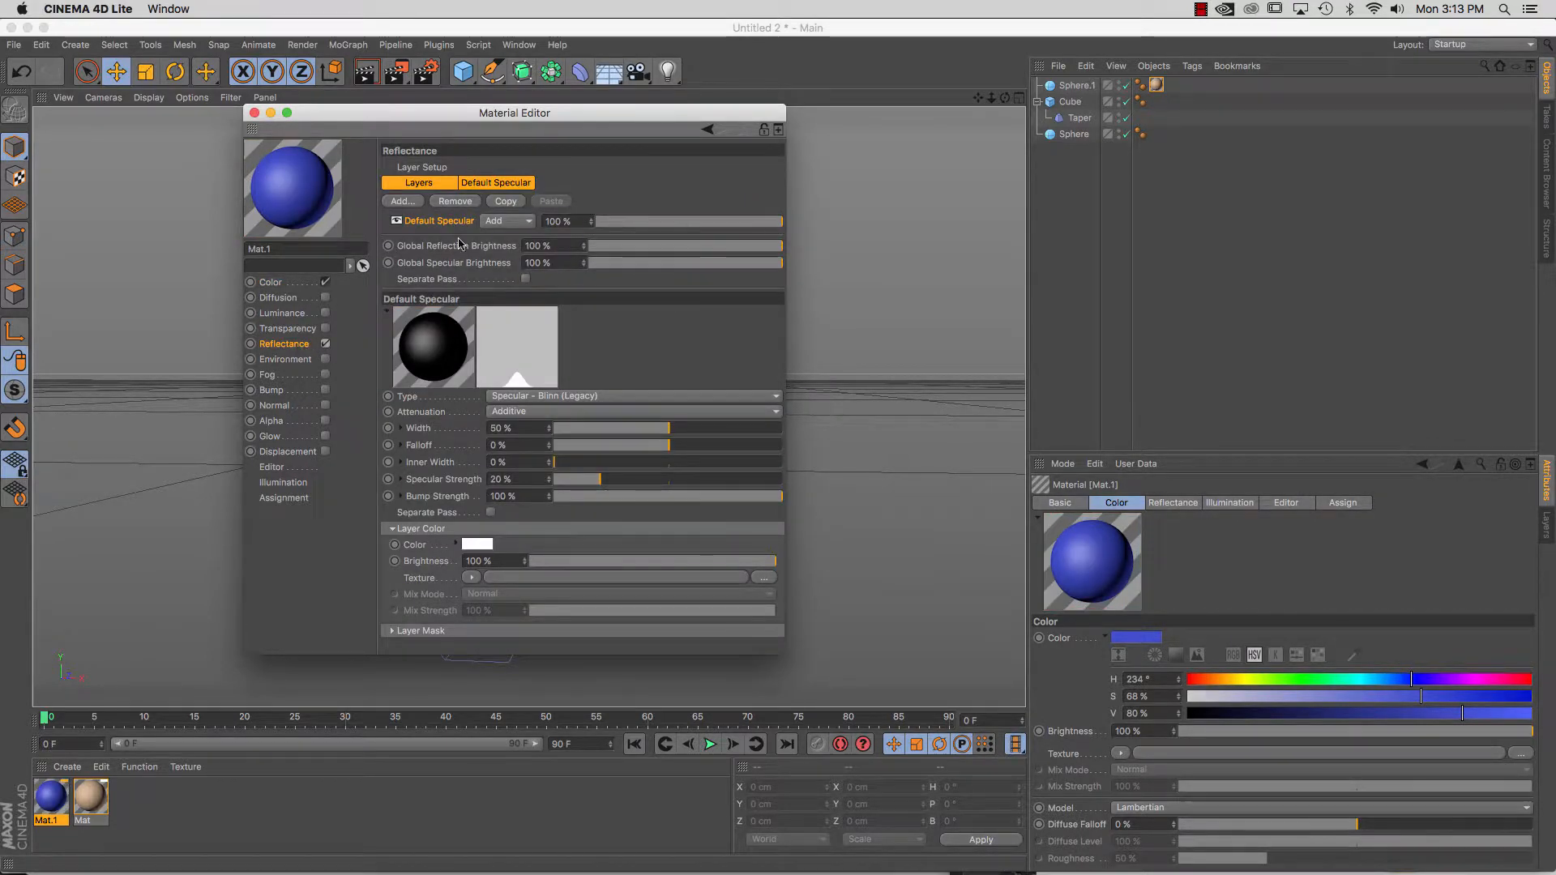
left_click(497, 185)
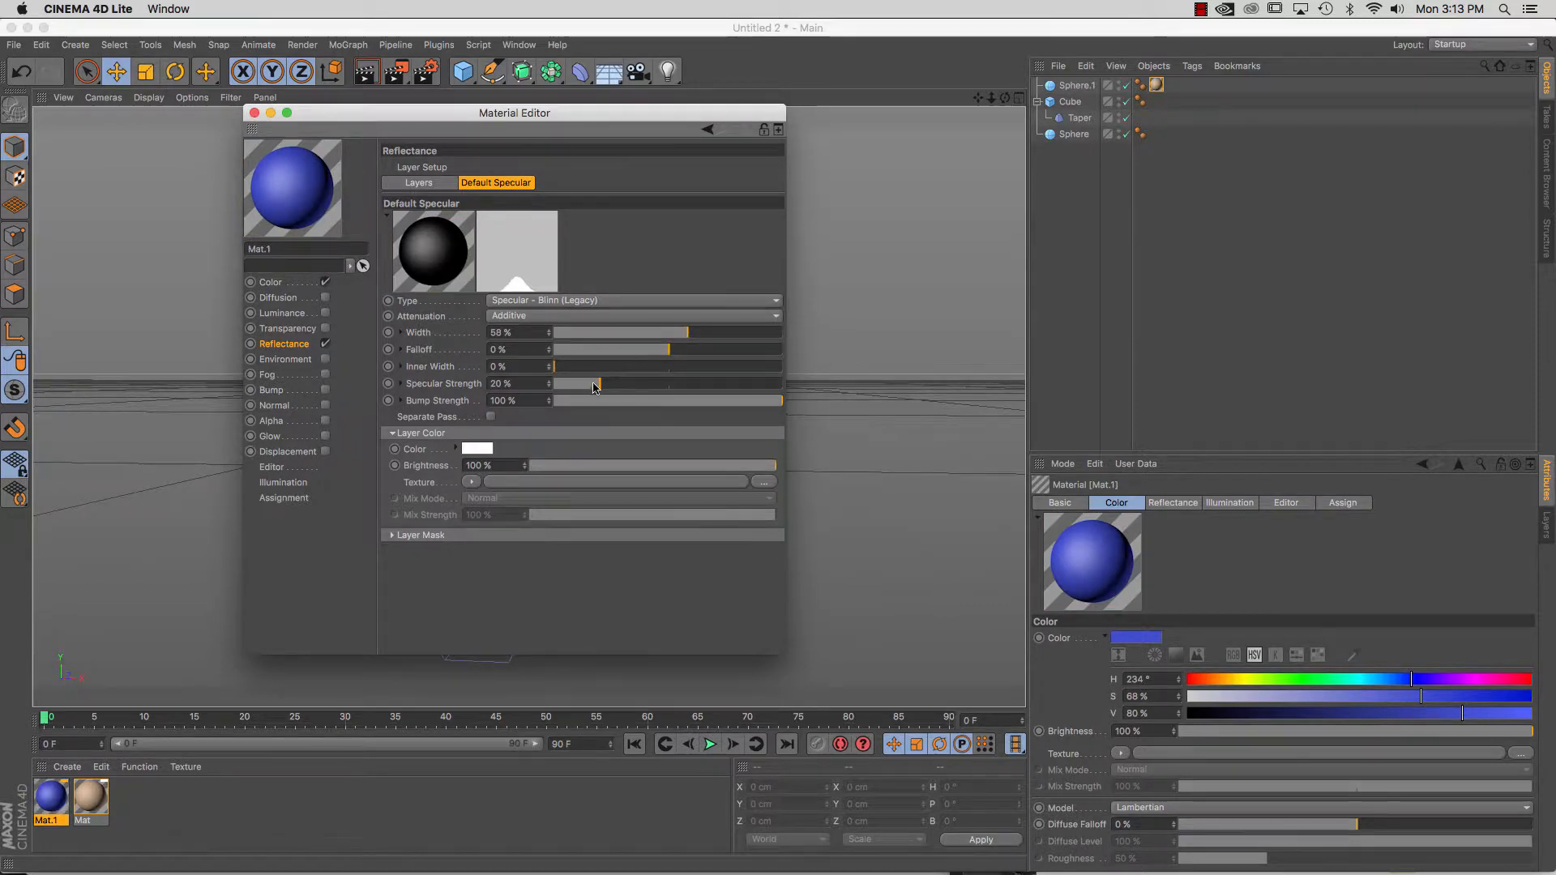
left_click_drag(595, 387, 585, 386)
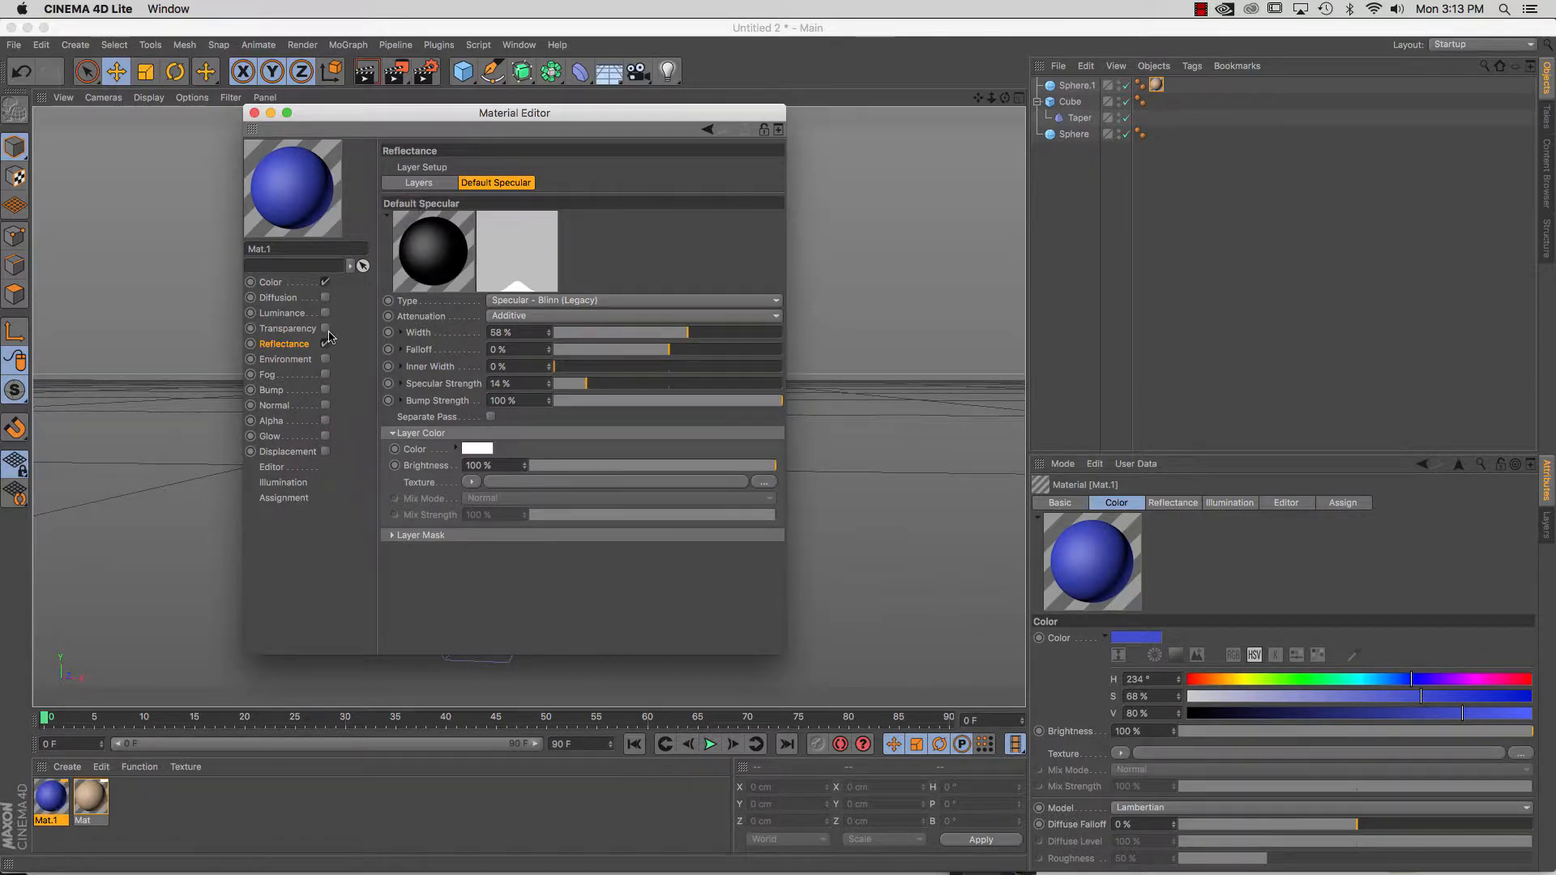
Enable Bump on the blue material with a Simple Noise surface texture and set the bump strength to -2 %.
left_click(325, 390)
left_click(483, 240)
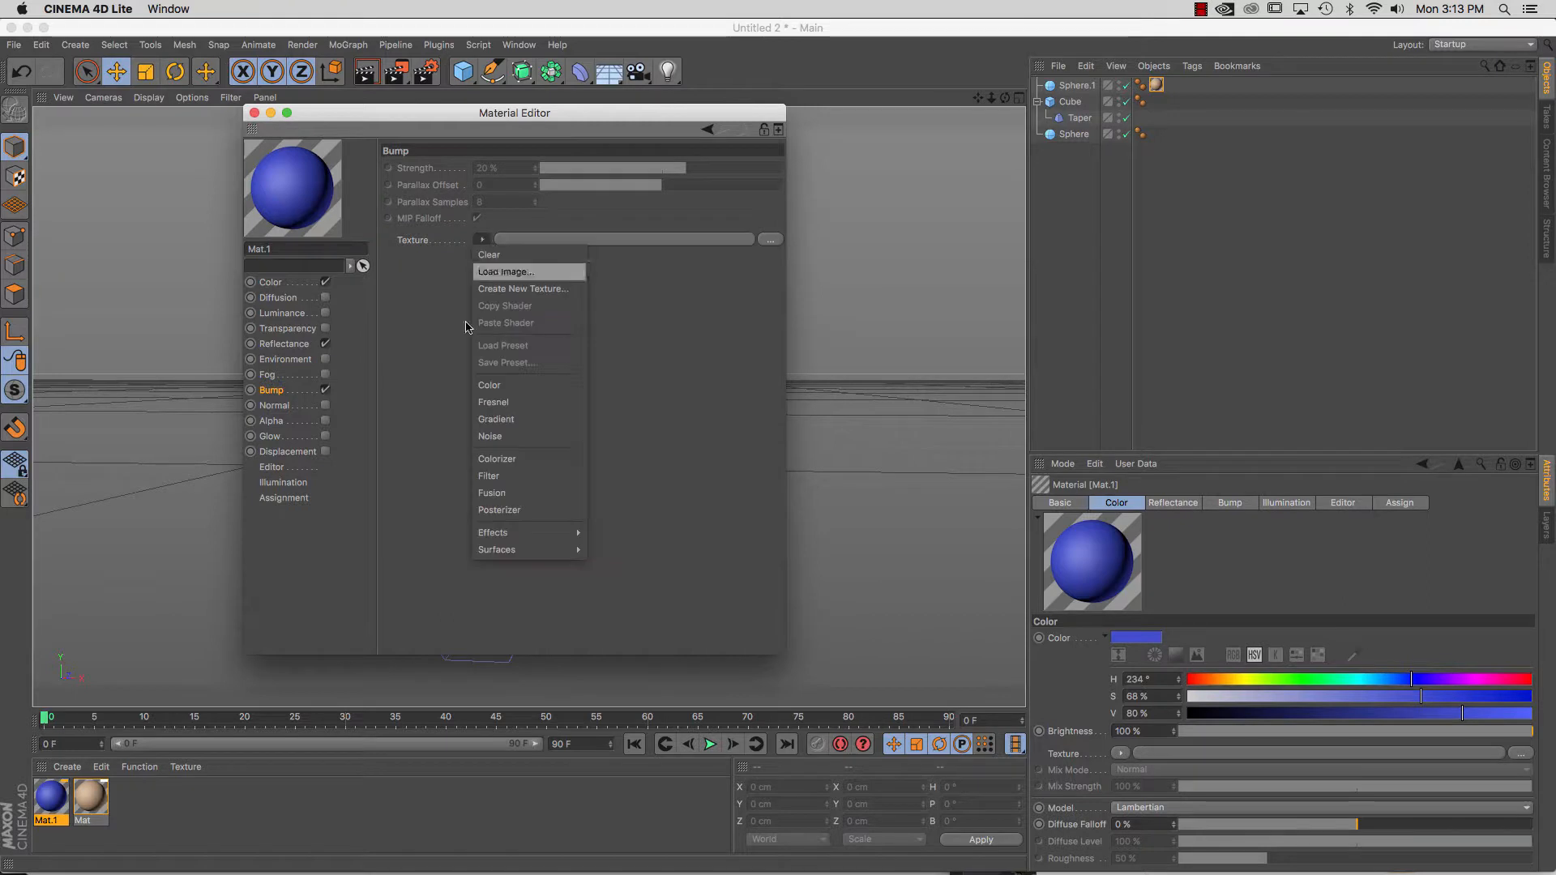
mouse_move(496, 550)
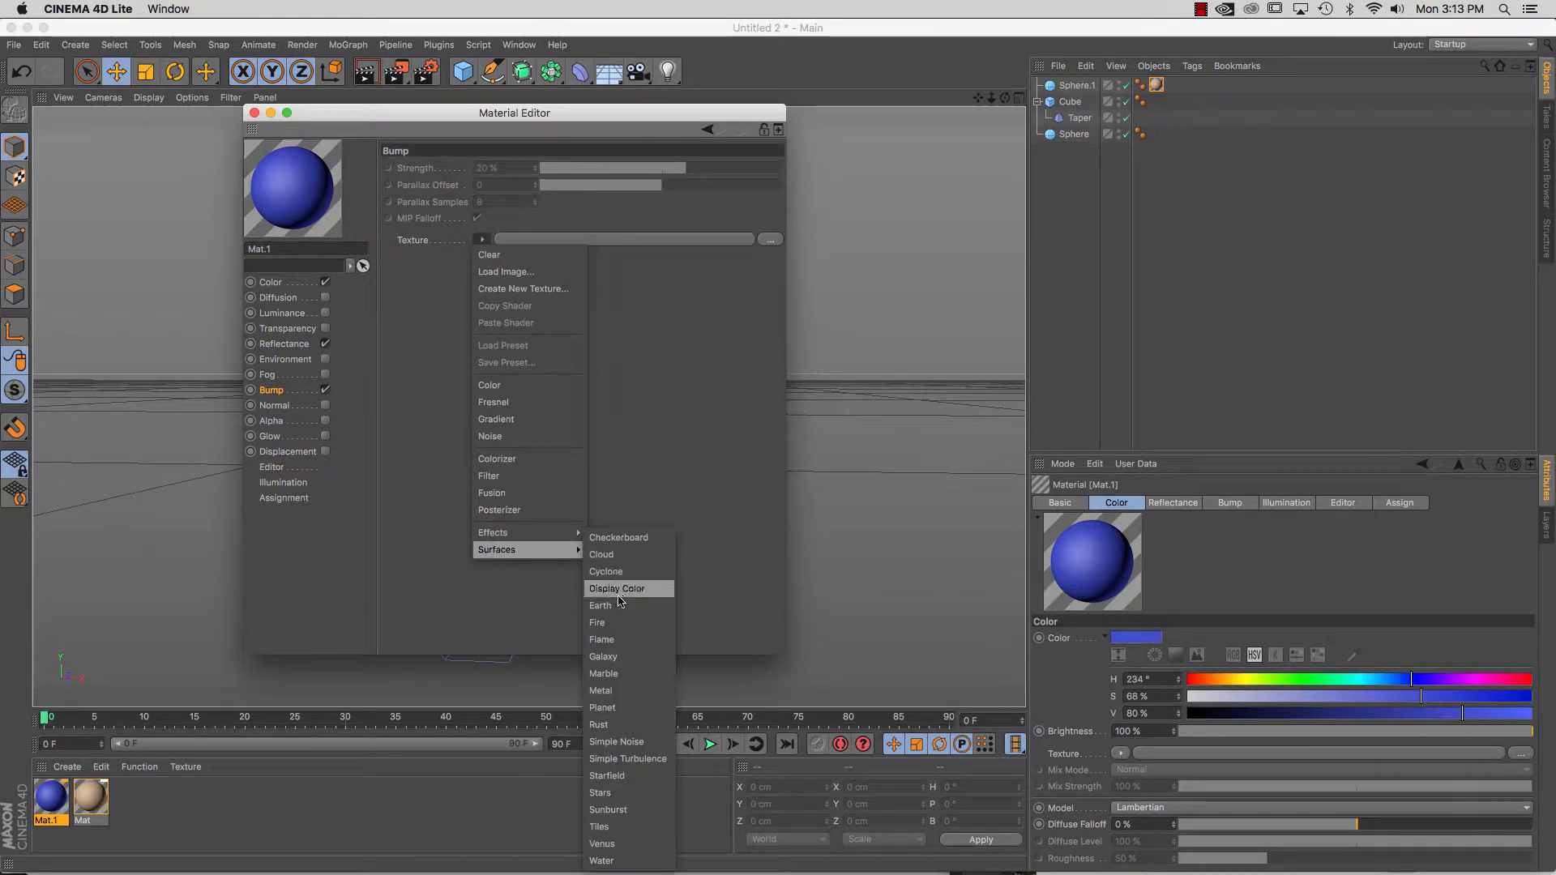
left_click(617, 744)
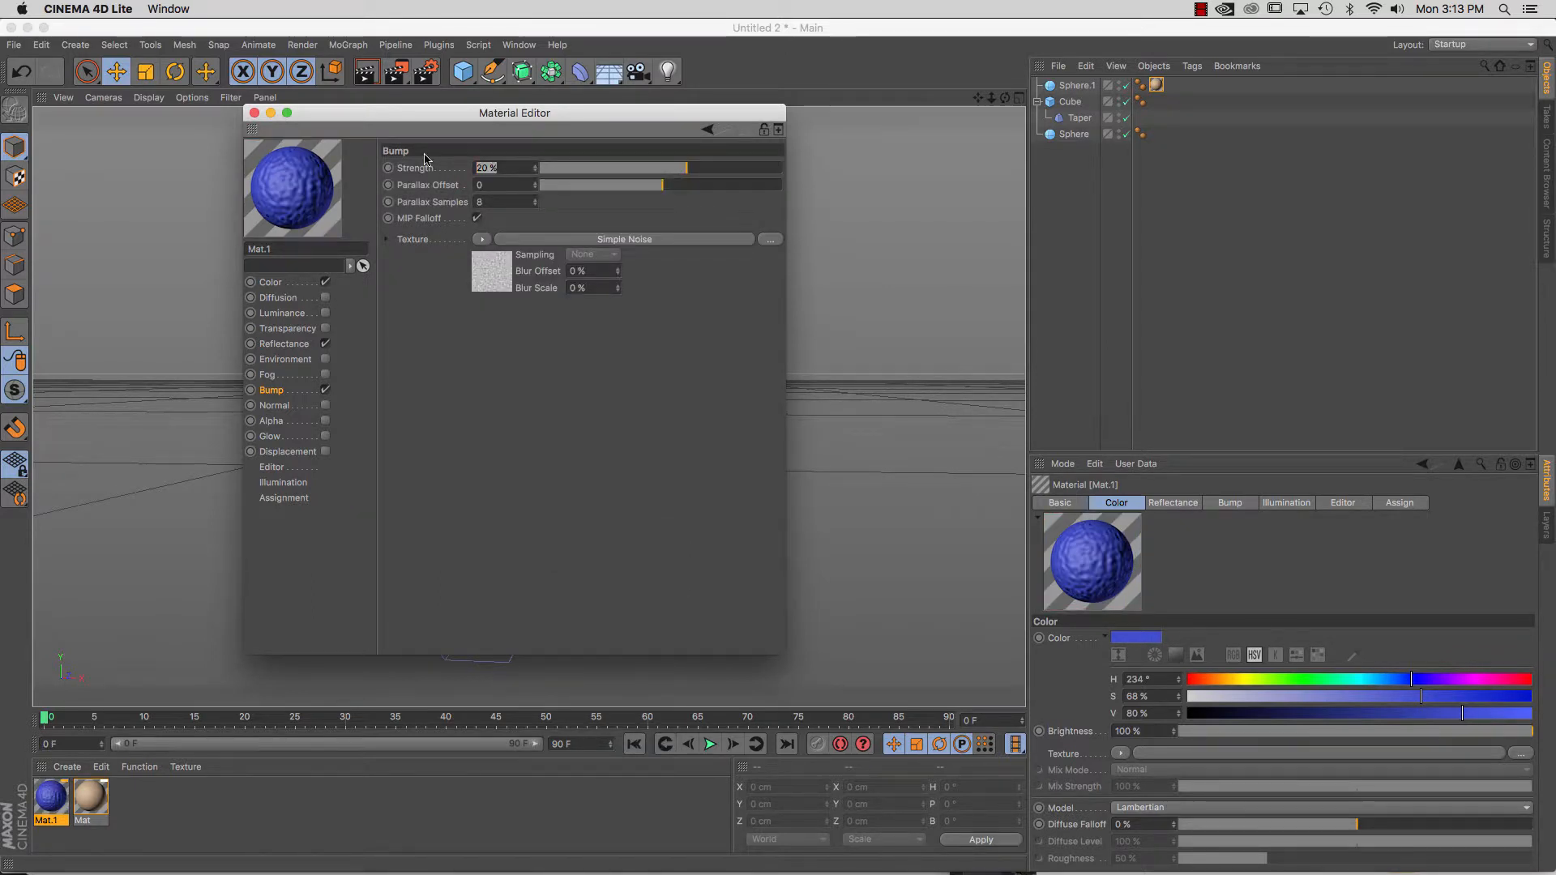
type("-2")
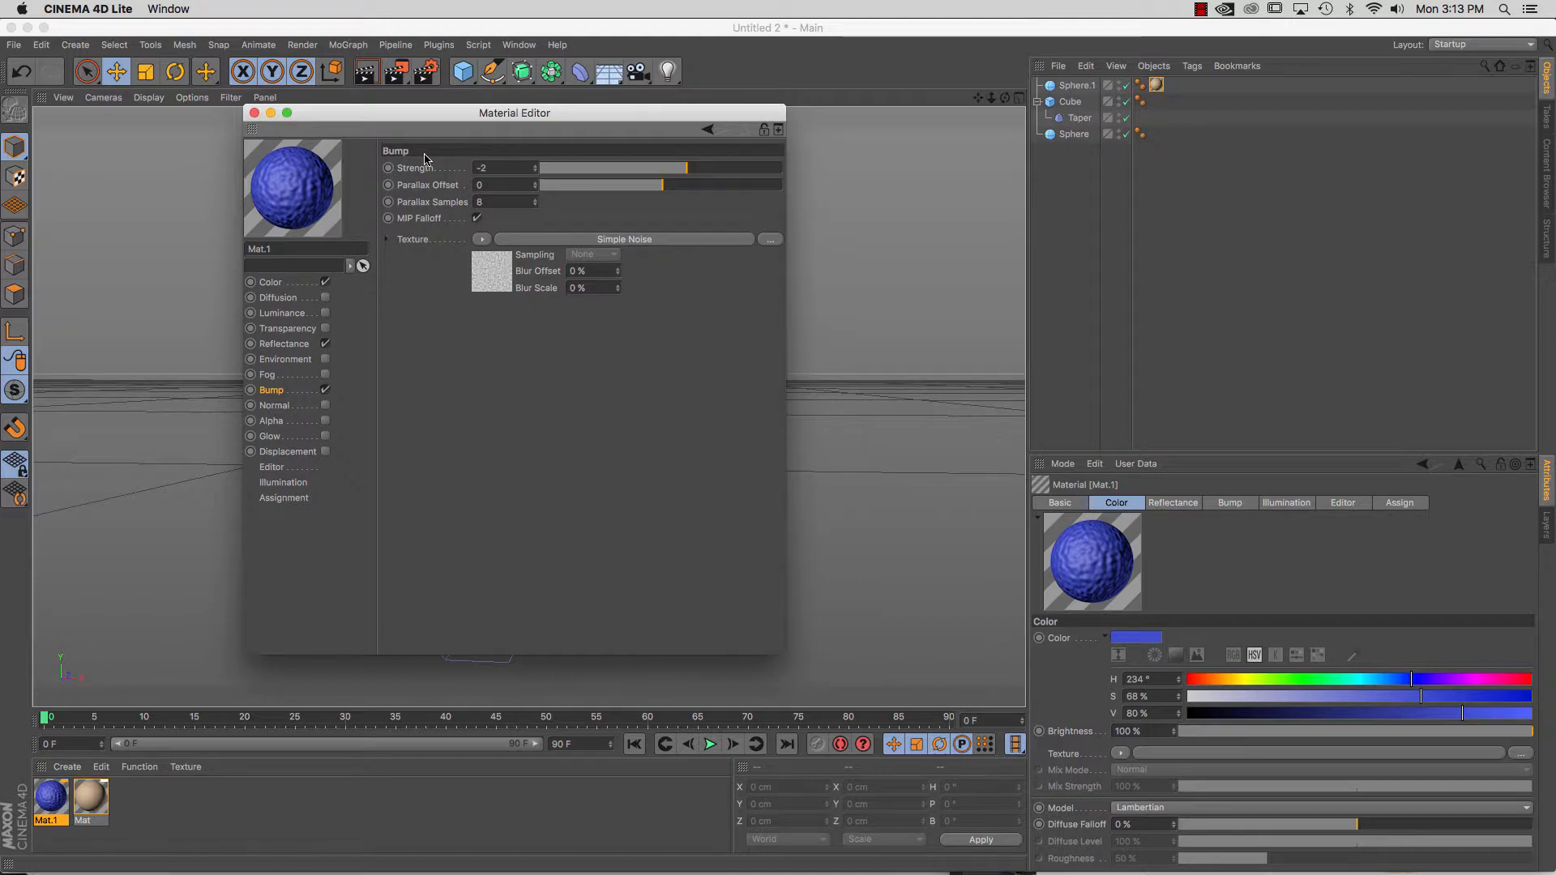
key("Return")
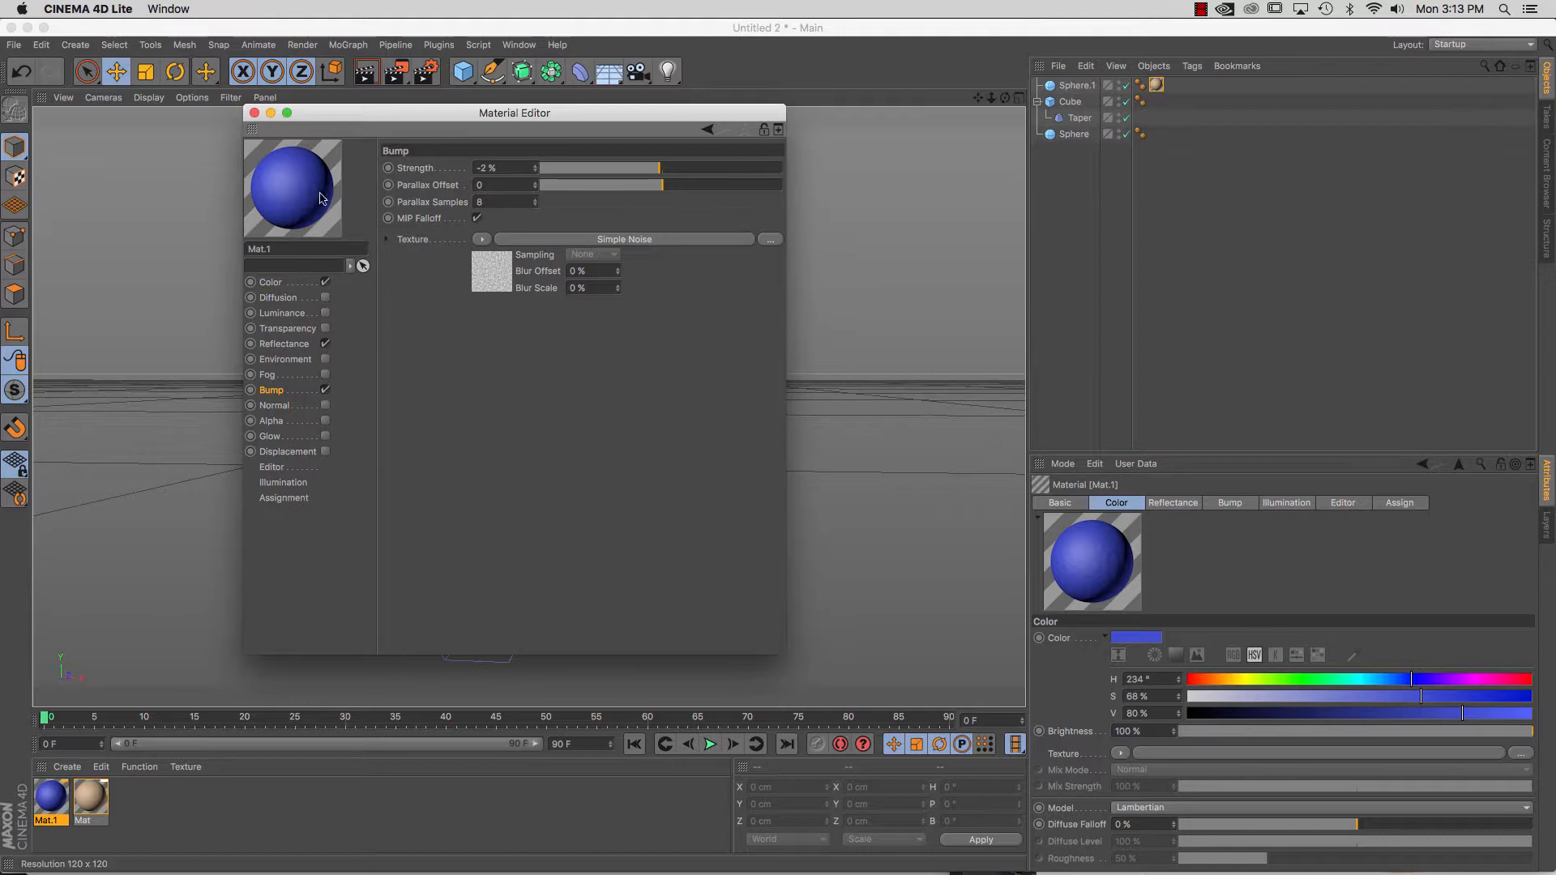
Close the material's settings and apply the blue material to the tapered cube body.
left_click(256, 114)
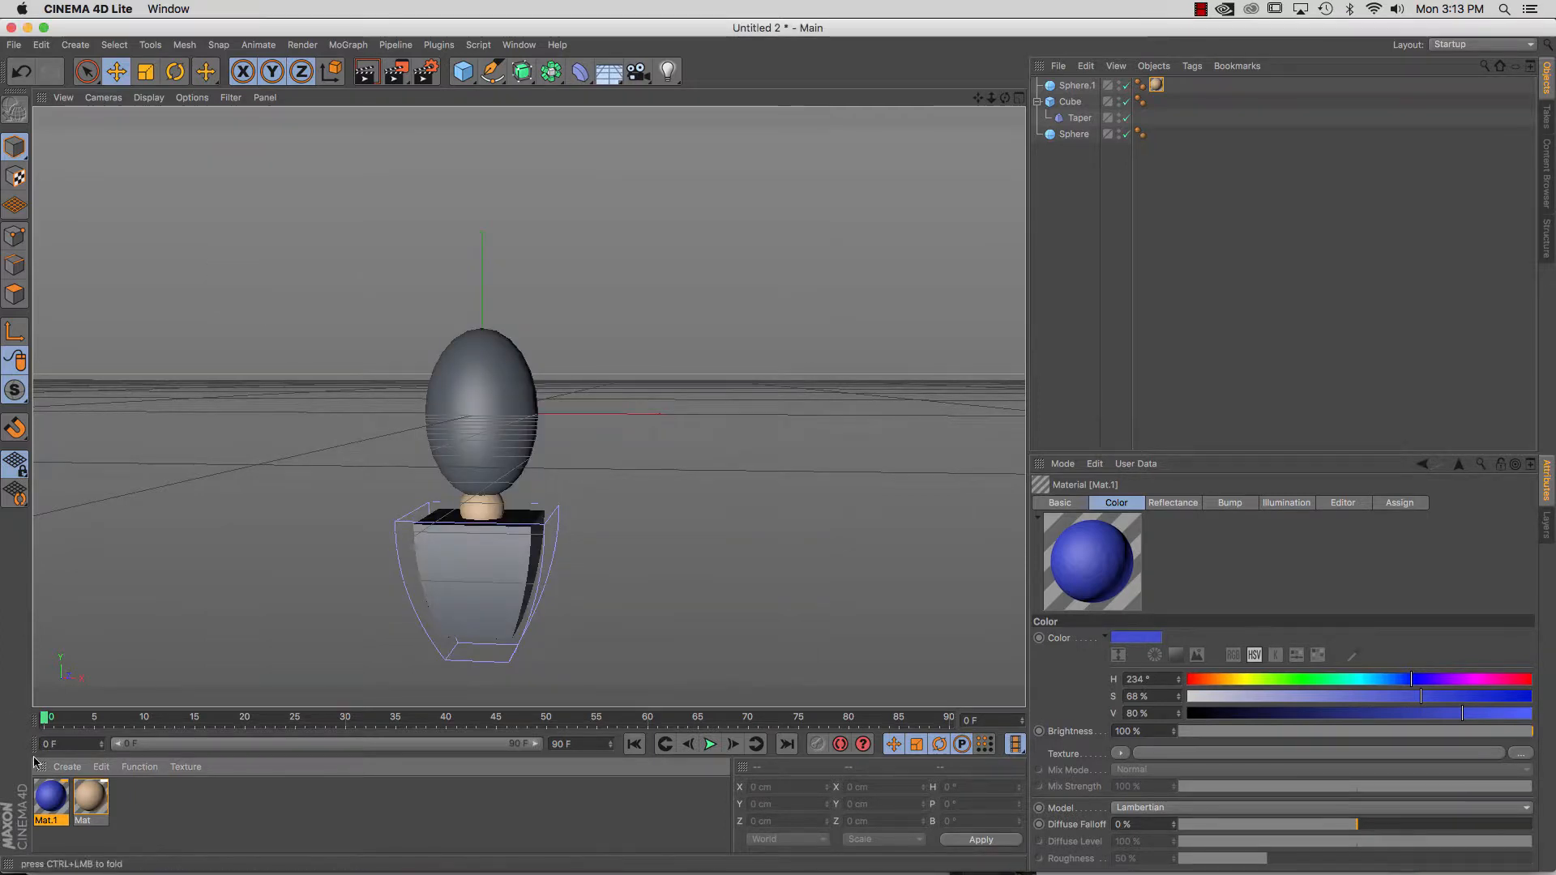
left_click_drag(94, 791, 504, 559)
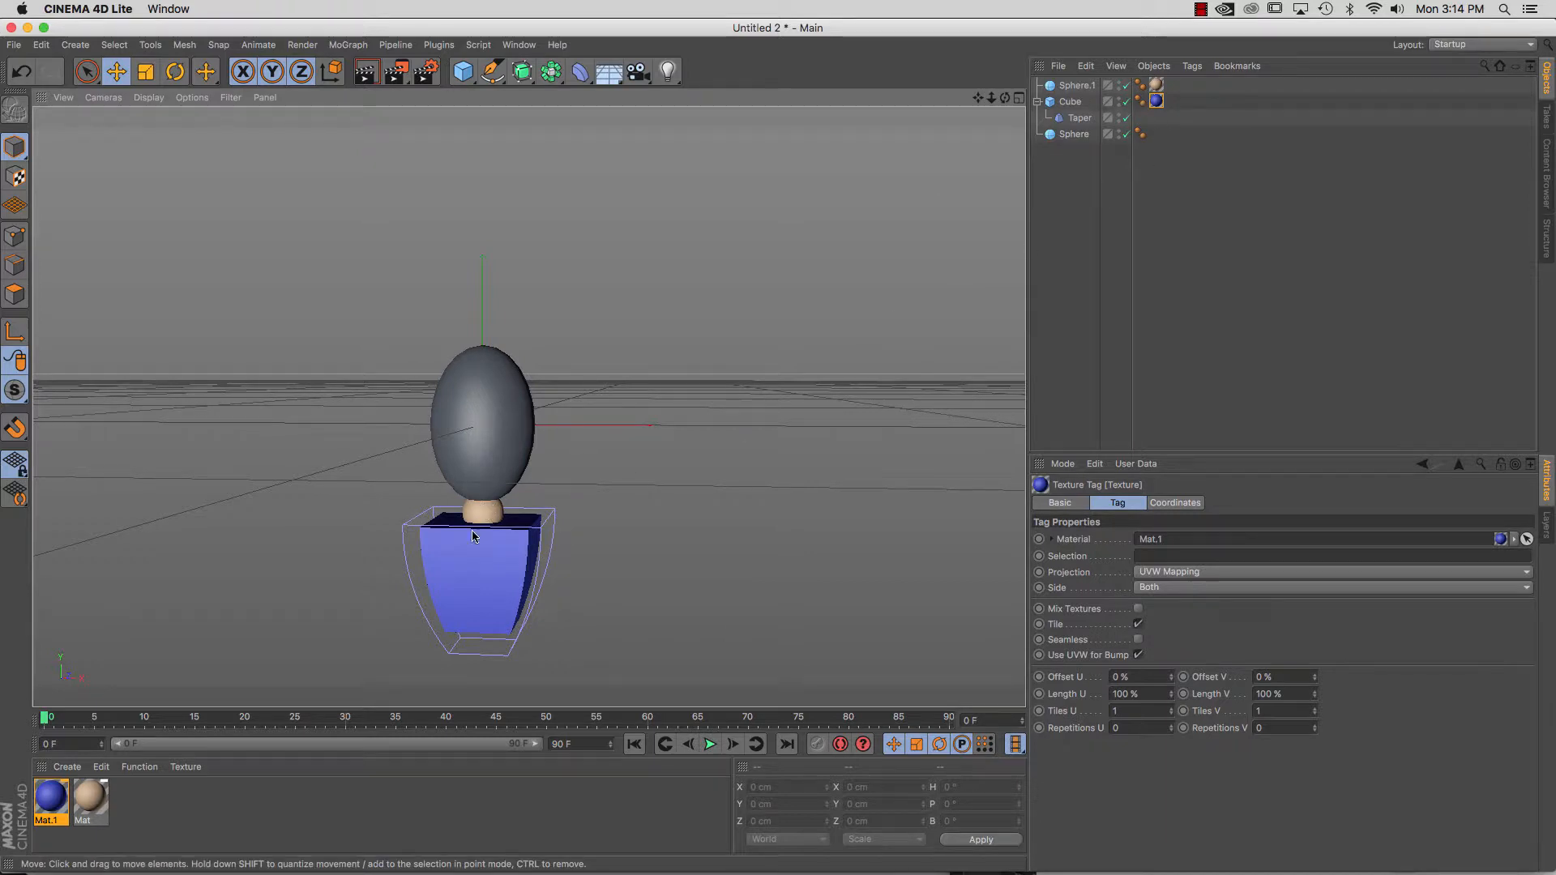
scroll(438, 563, "down", 1)
Create a third material and open its Color channel settings.
left_click(65, 767)
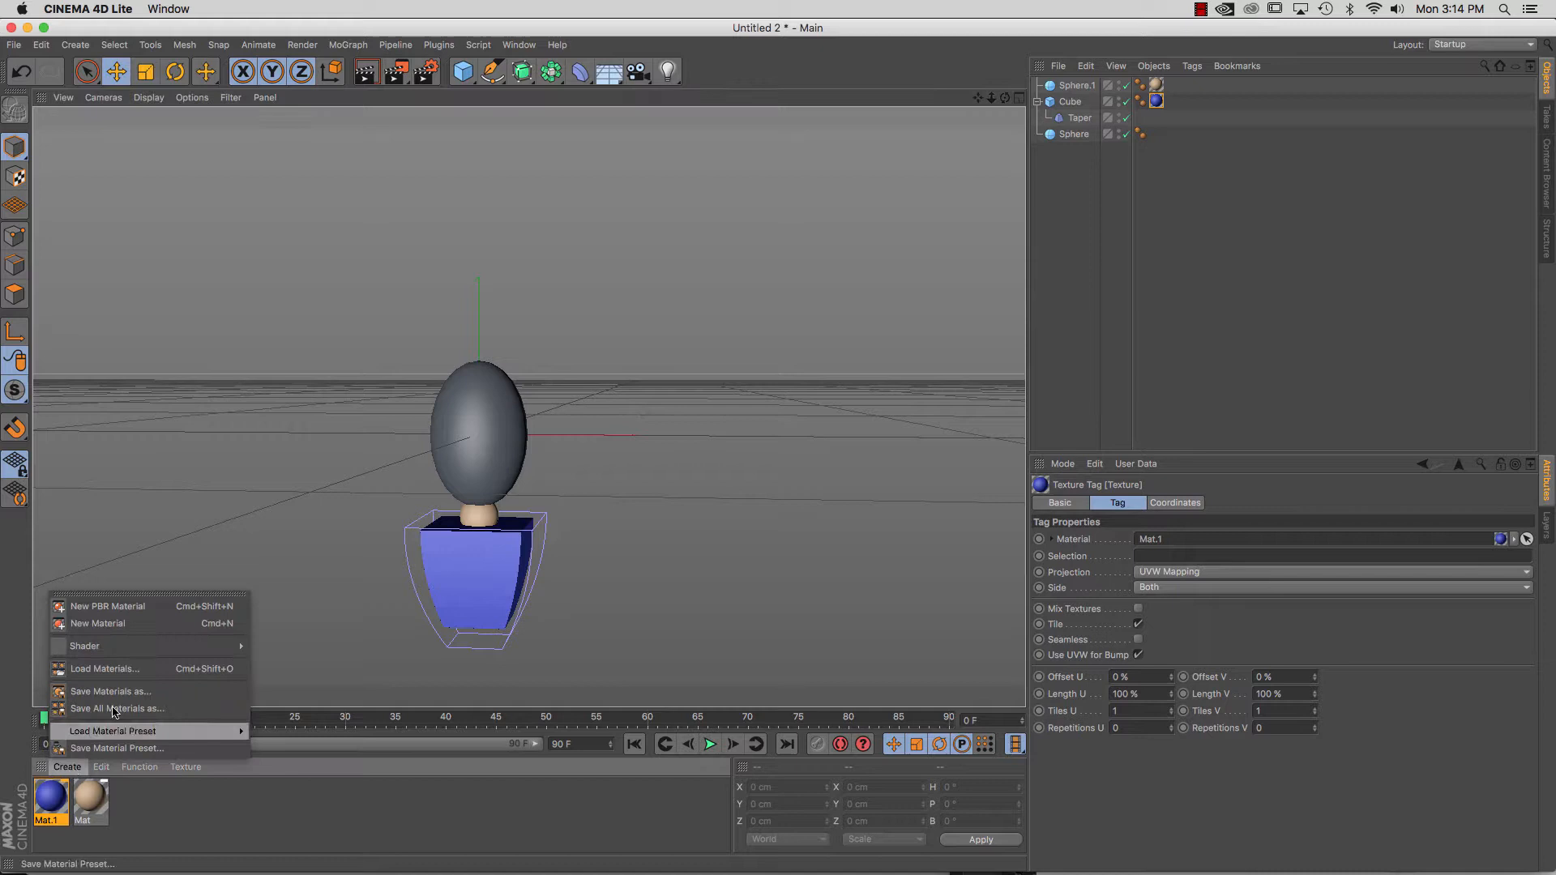
left_click(136, 623)
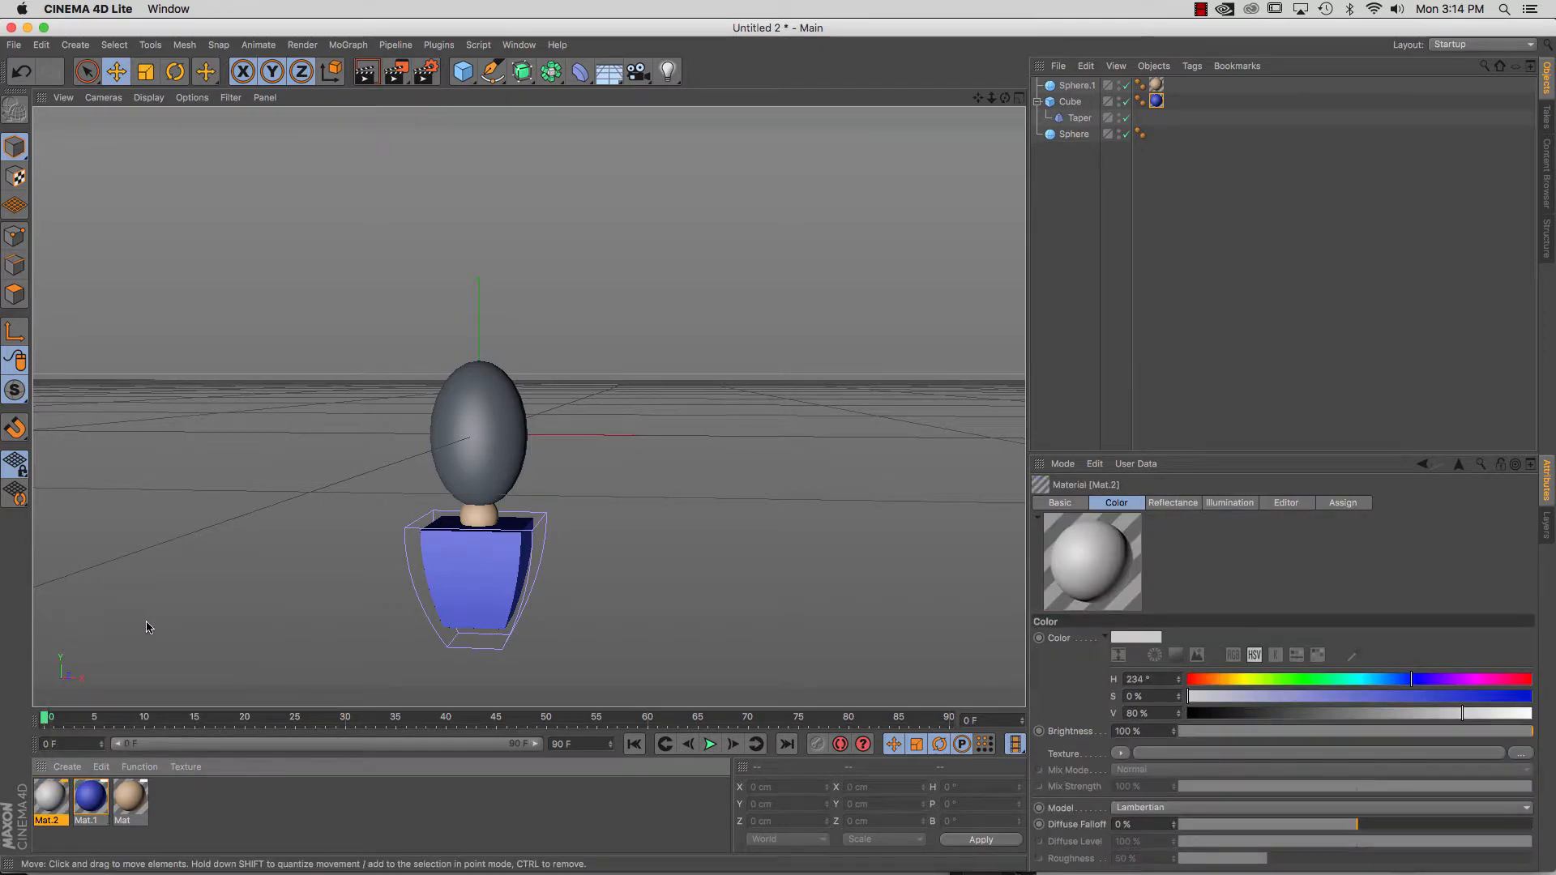
double_click(53, 801)
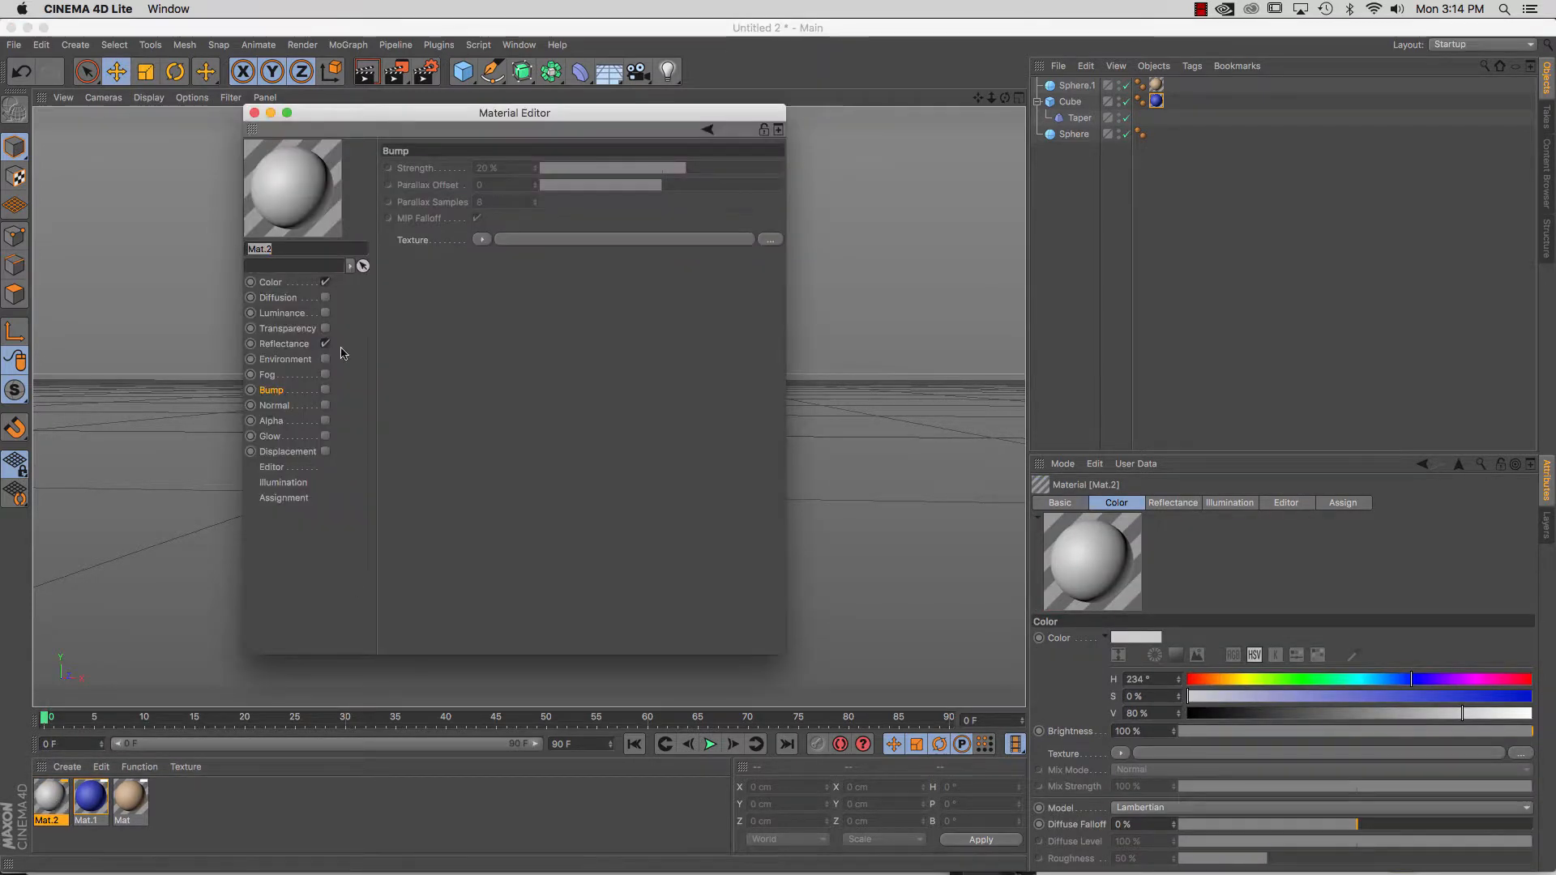
left_click(290, 285)
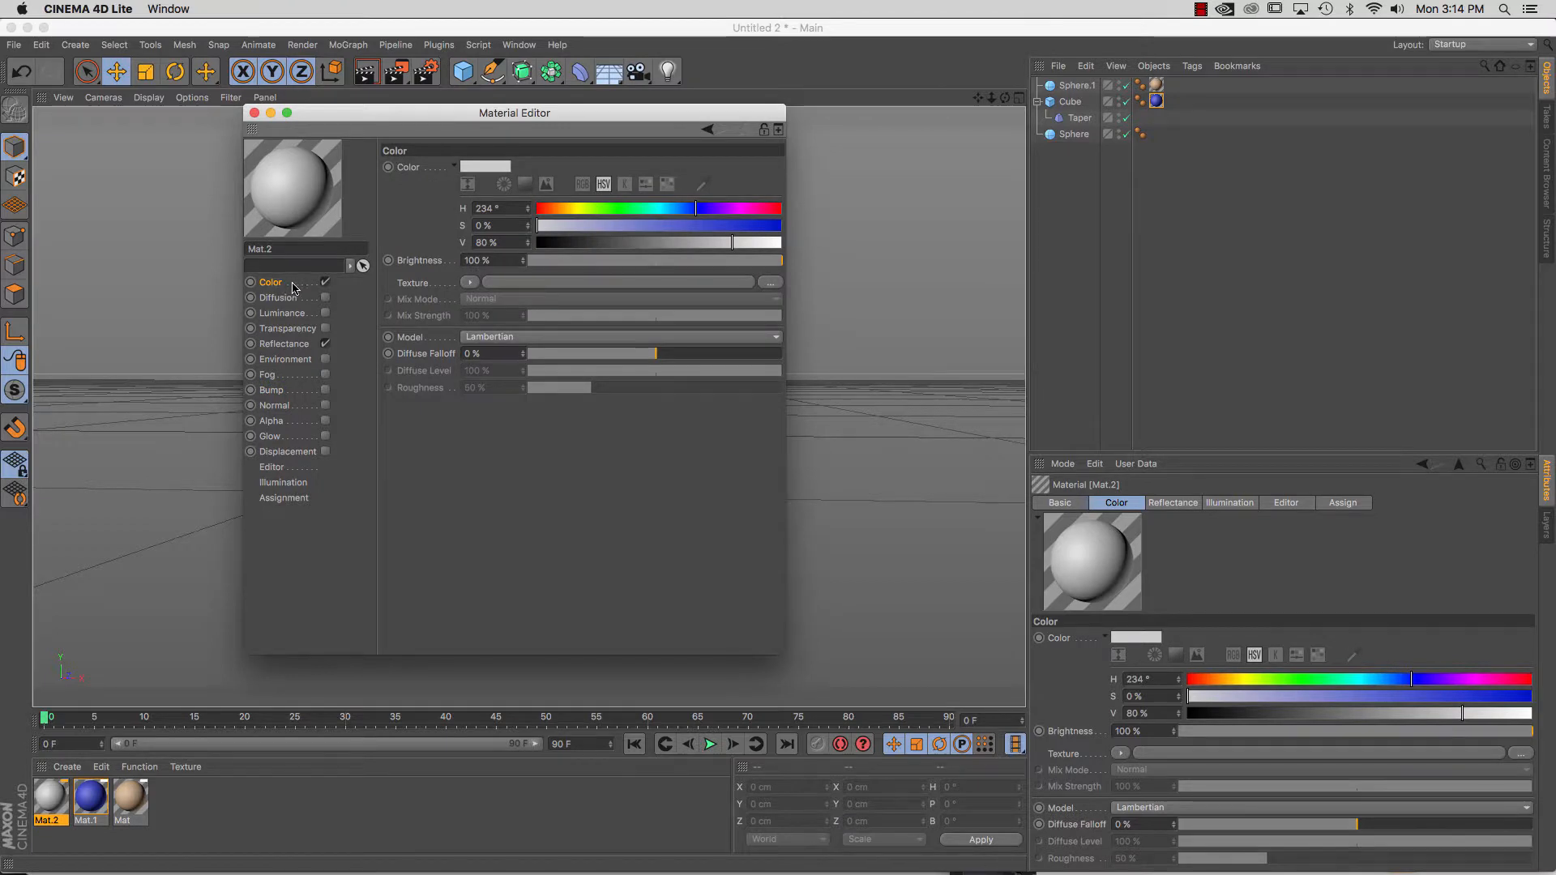
Load face1.png from the Desktop as the new material's color texture and copy the image to the project location.
left_click(471, 282)
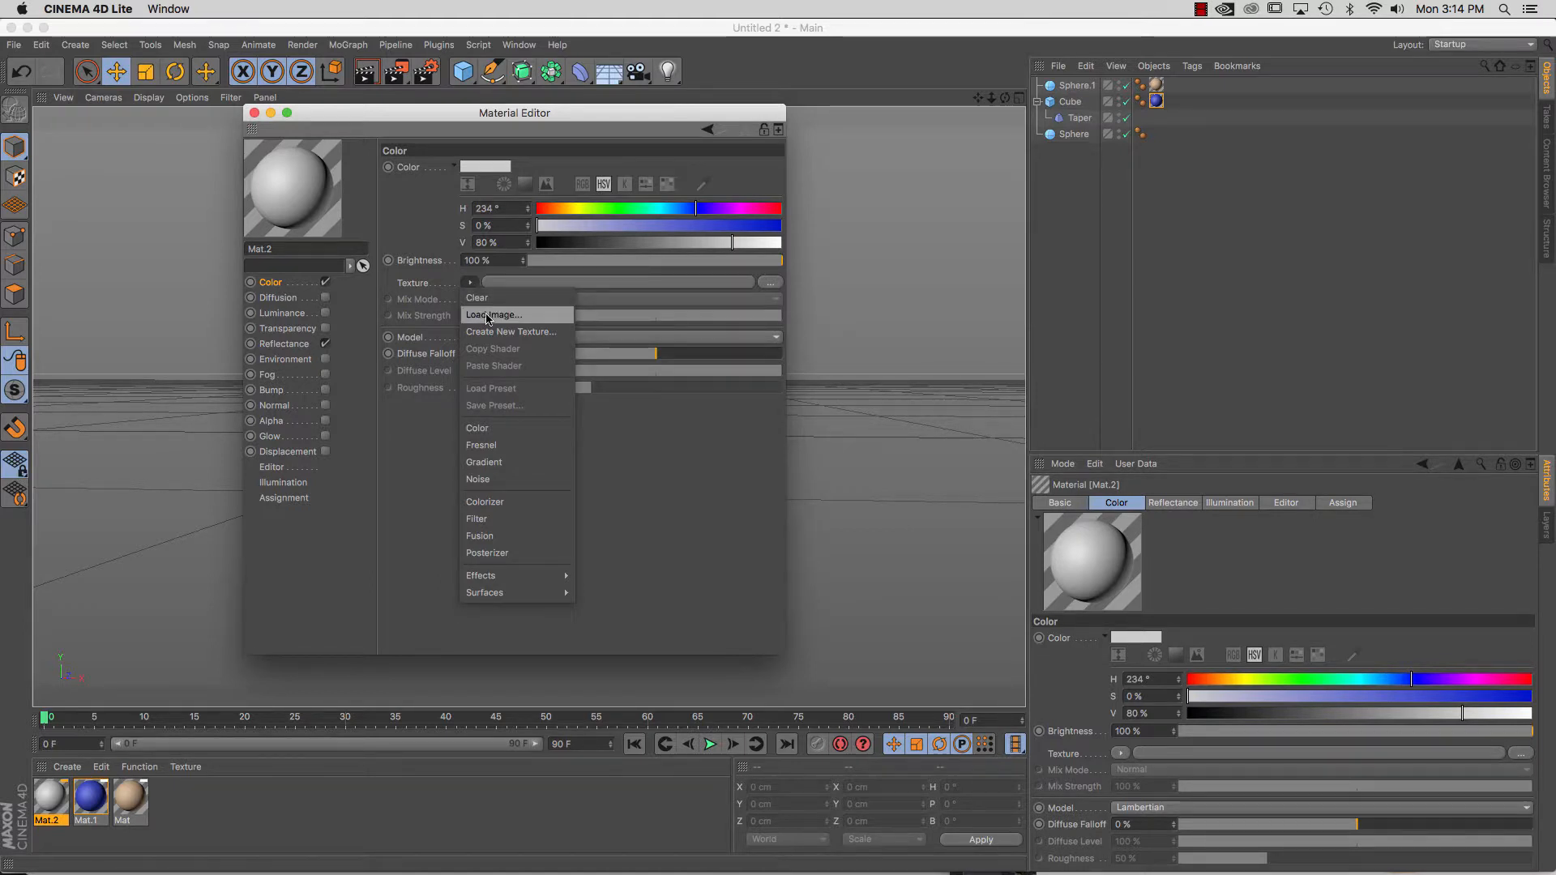
left_click(488, 317)
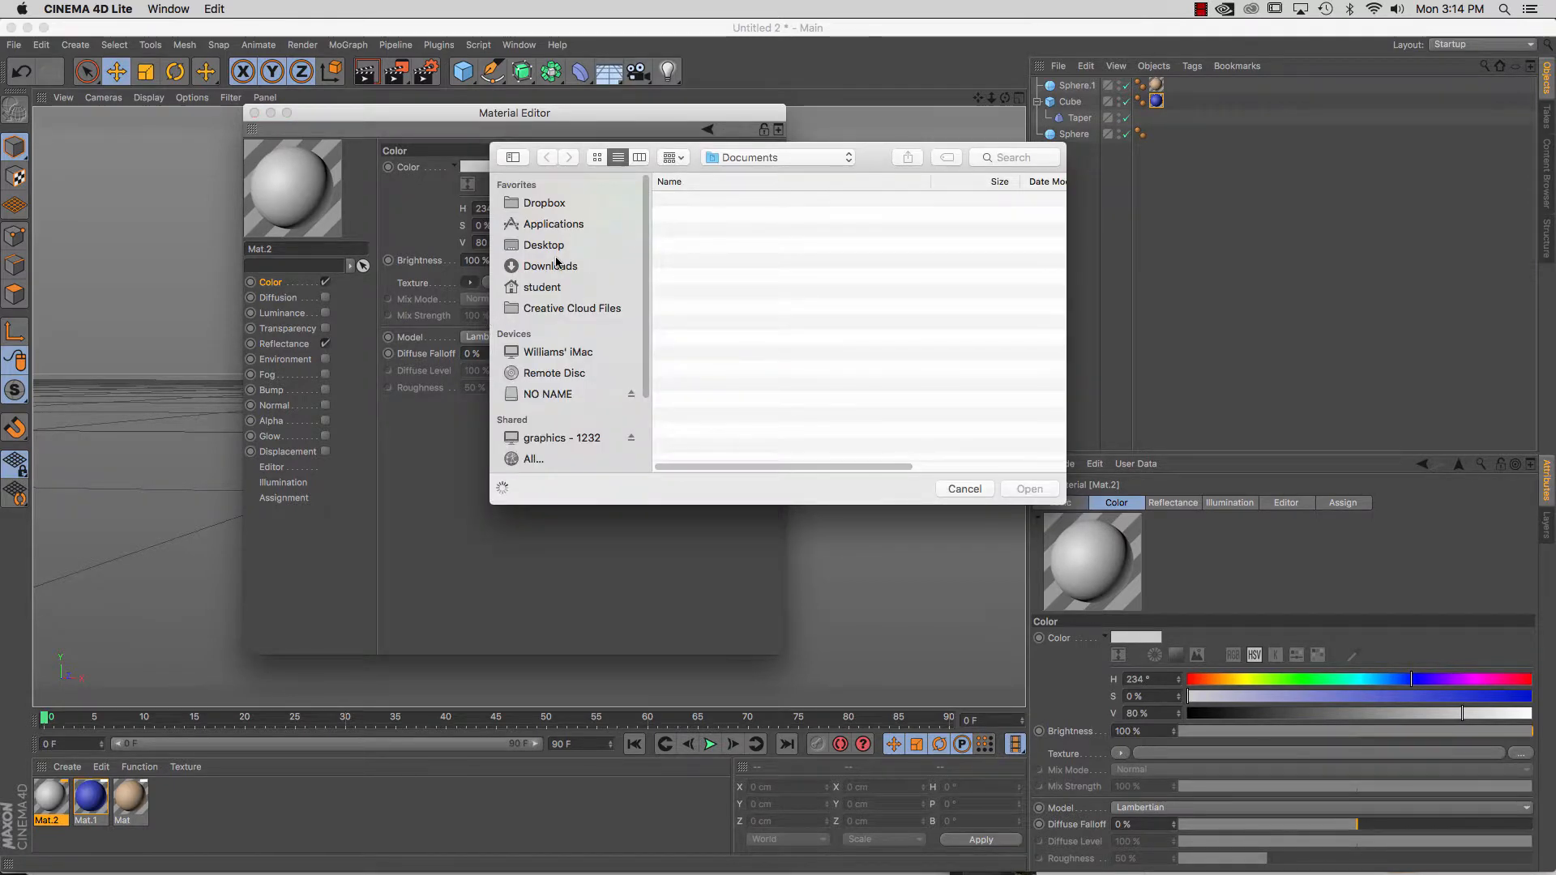
left_click(553, 244)
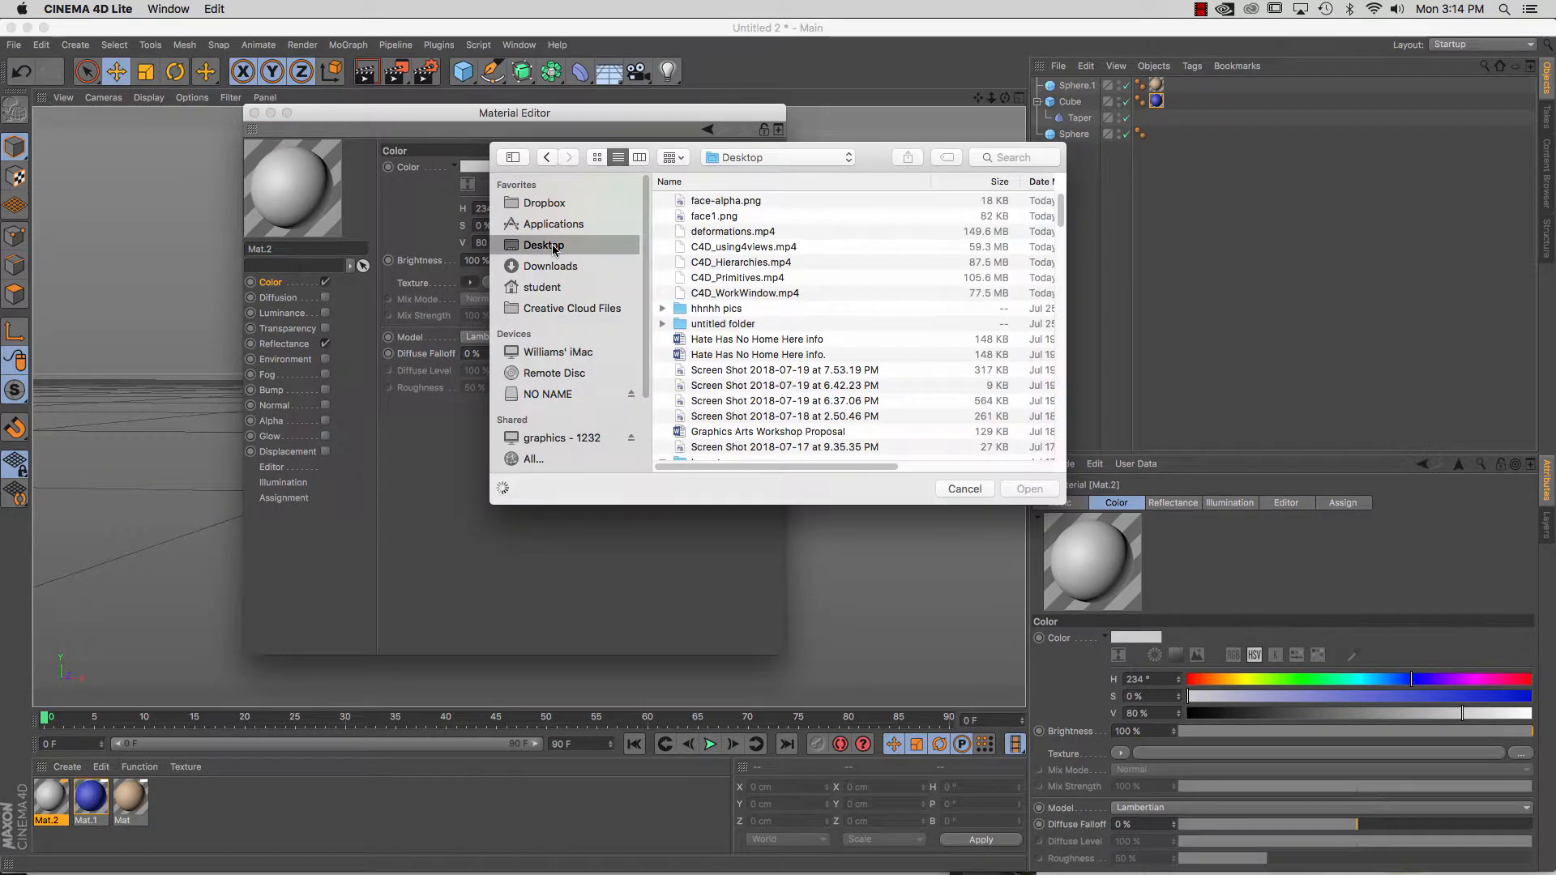
left_click(710, 217)
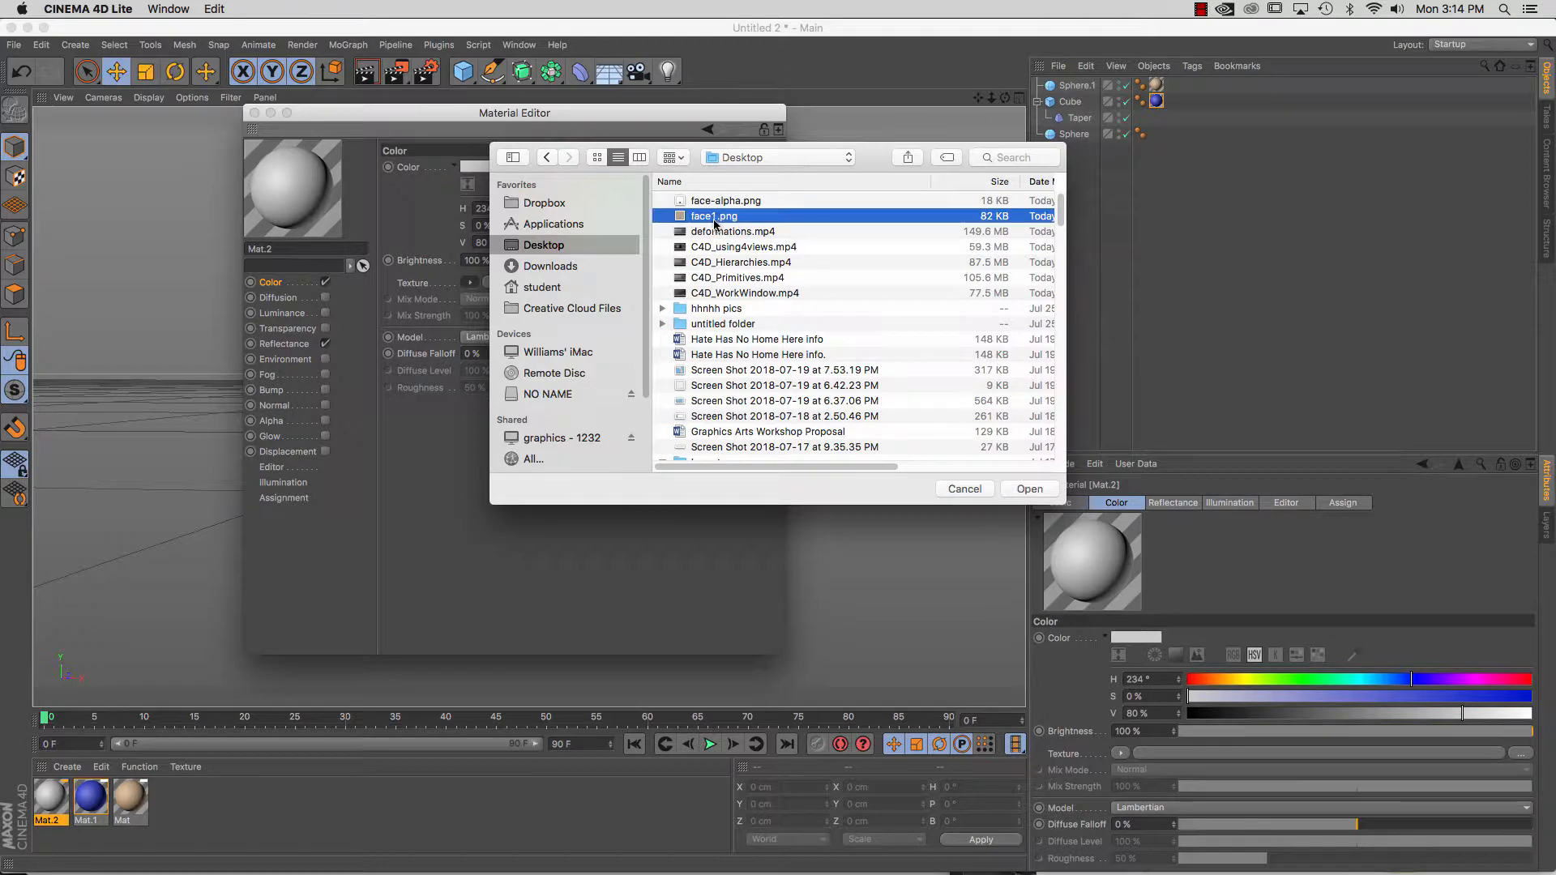
left_click(1029, 490)
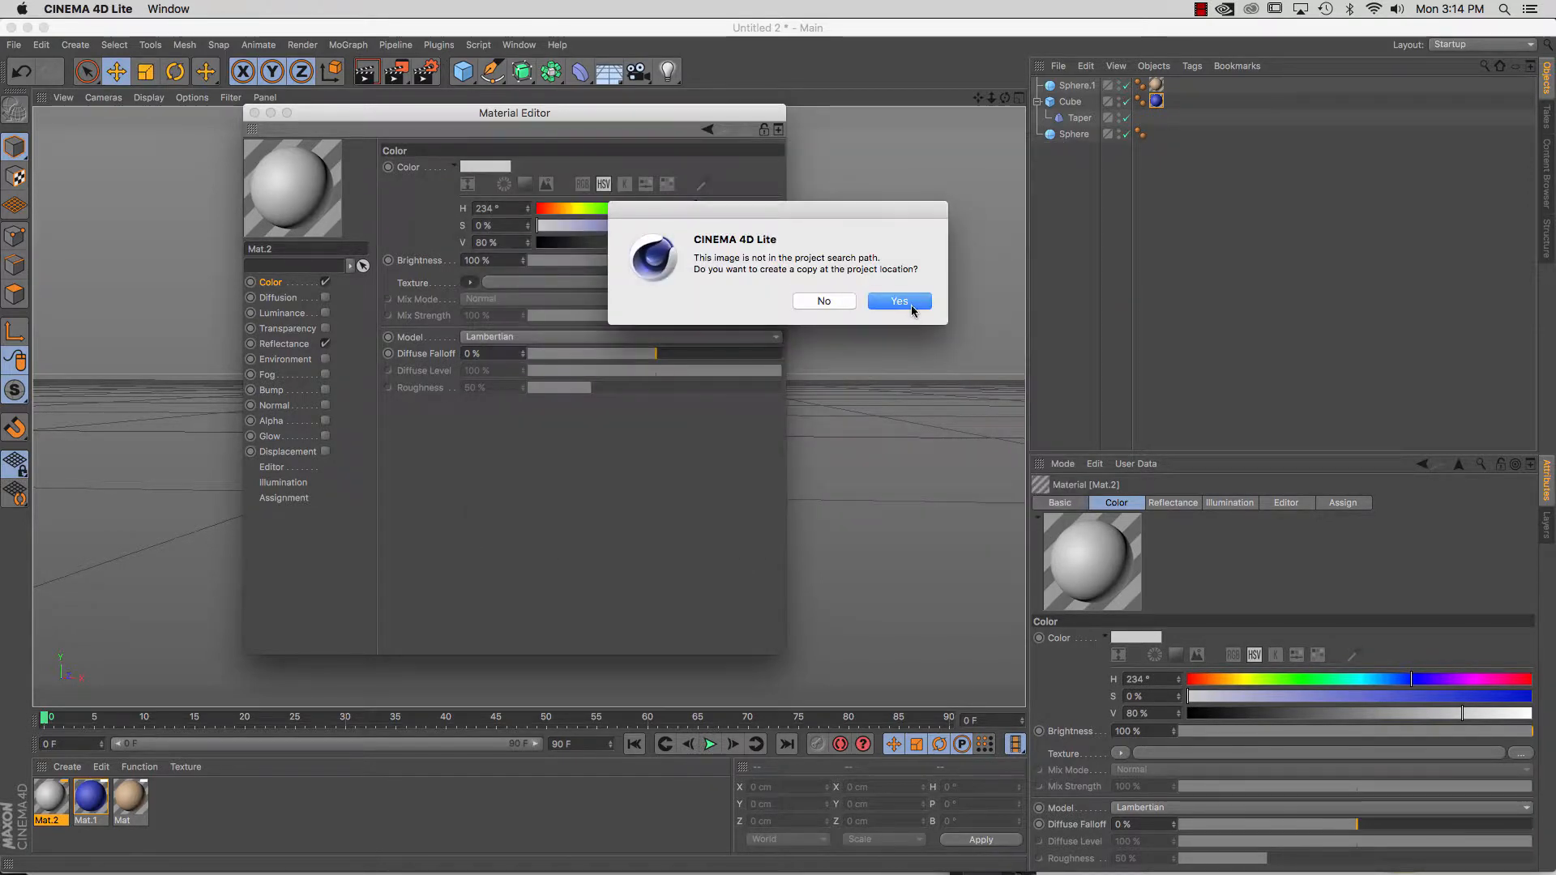
left_click(900, 300)
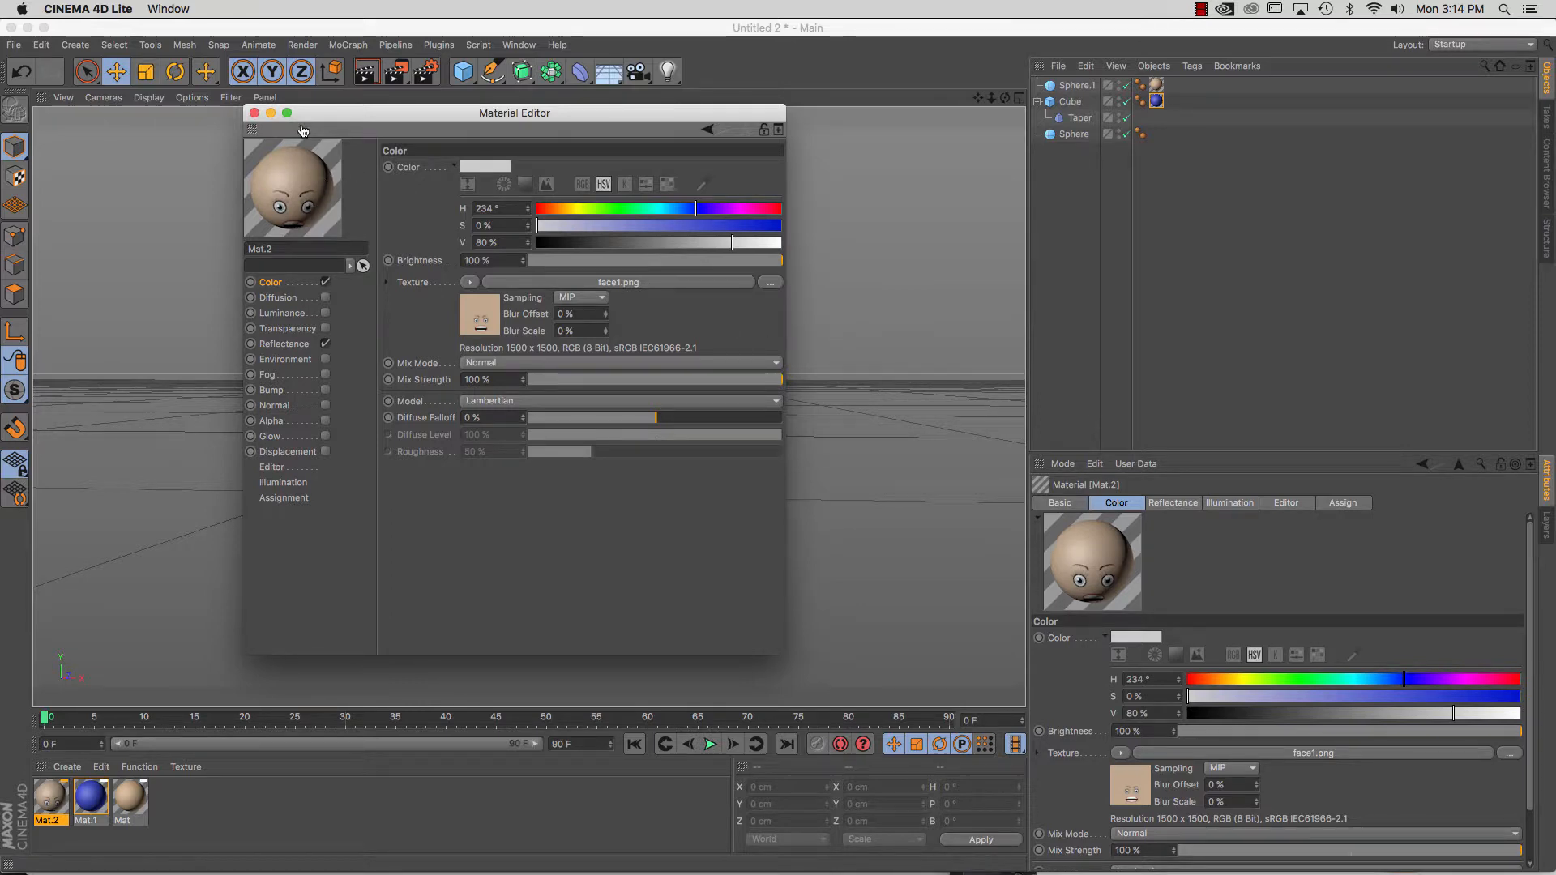
Switch to Photoshop to examine the layout of the face artwork, and return to Cinema 4D.
key("super+Tab")
key("super+Tab")
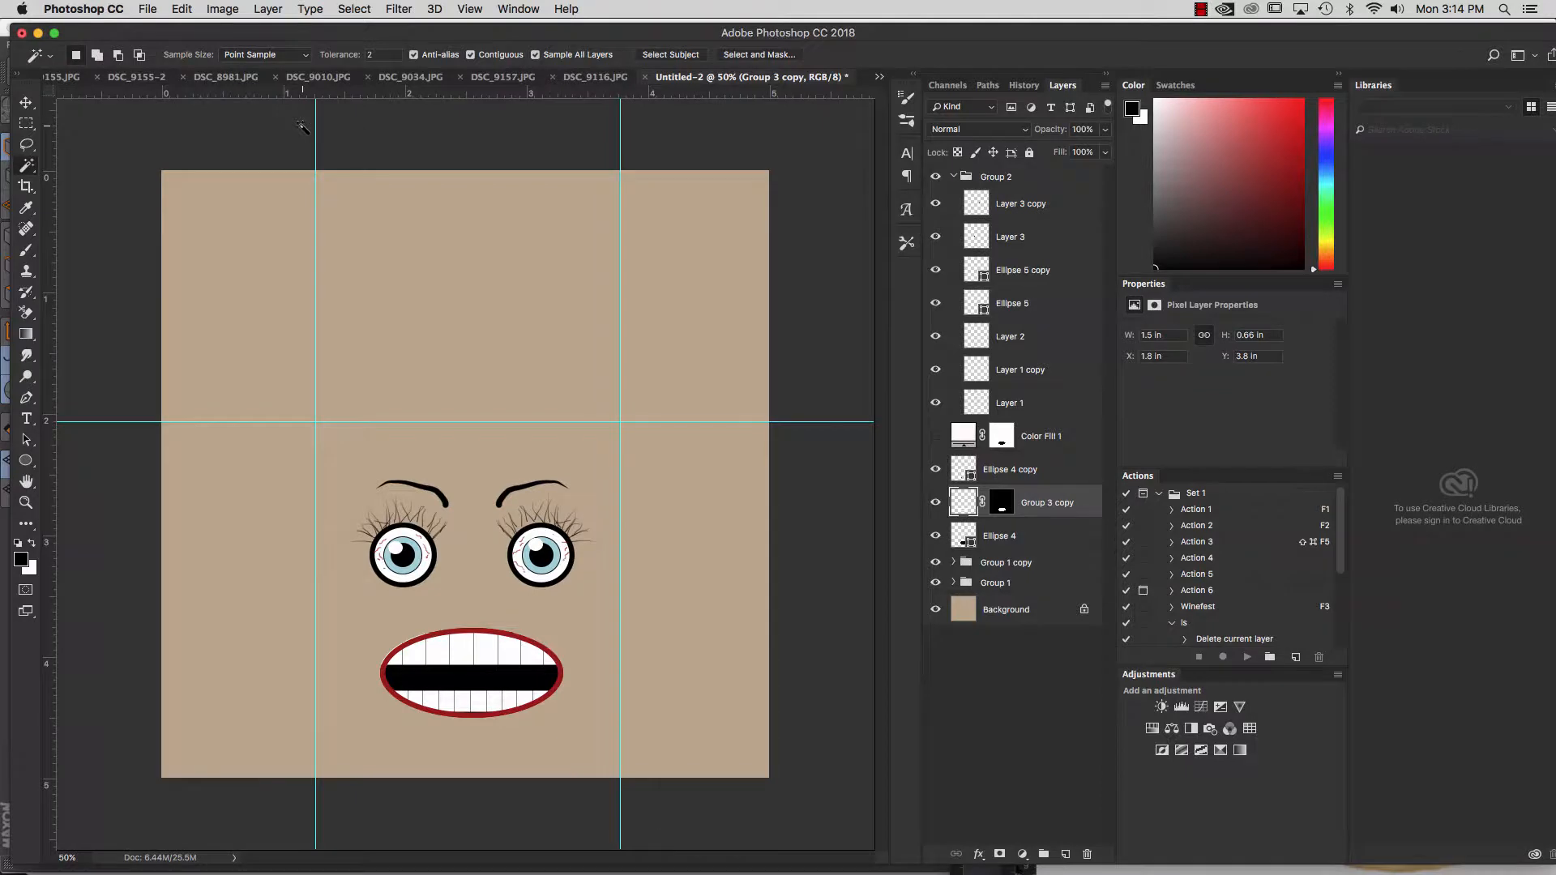
key("super+Tab")
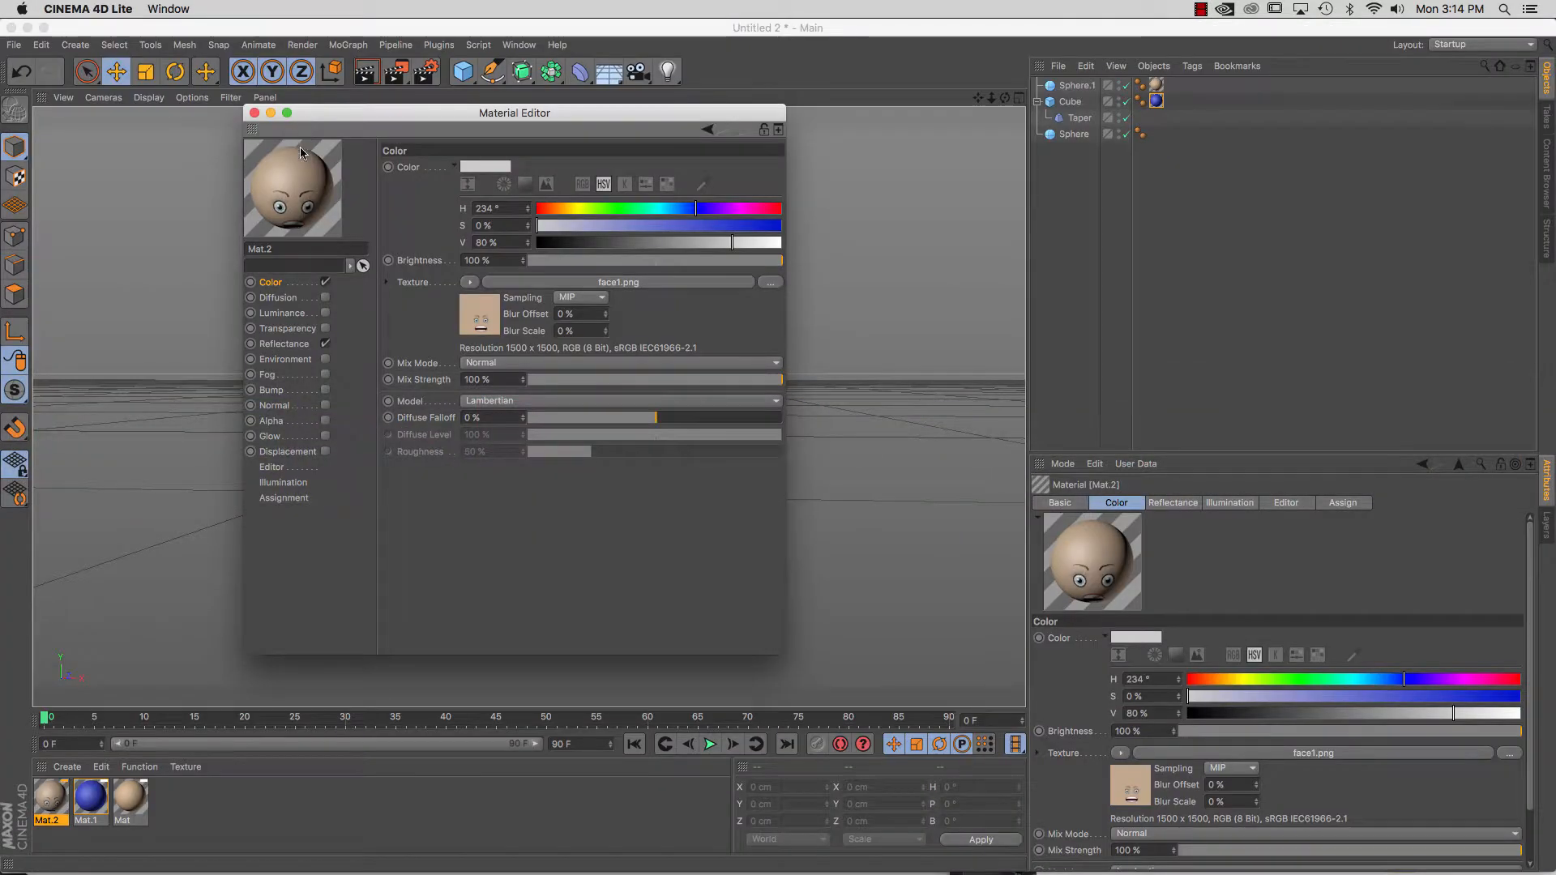
Close the material's settings, apply the face material to the head sphere and set its texture projection to Flat.
left_click(254, 113)
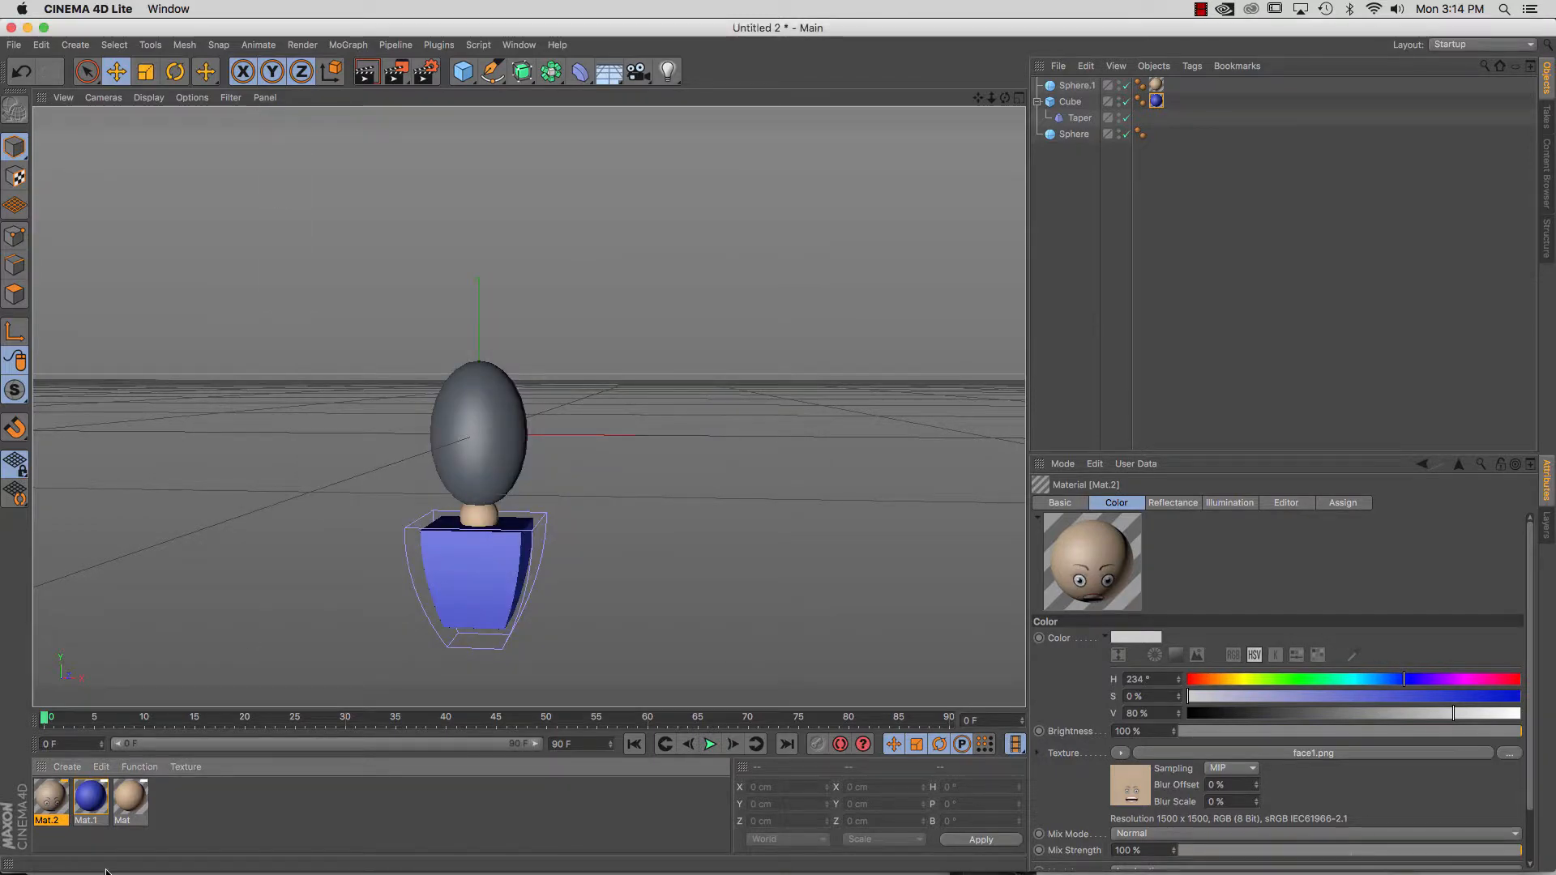
left_click_drag(311, 658, 480, 432)
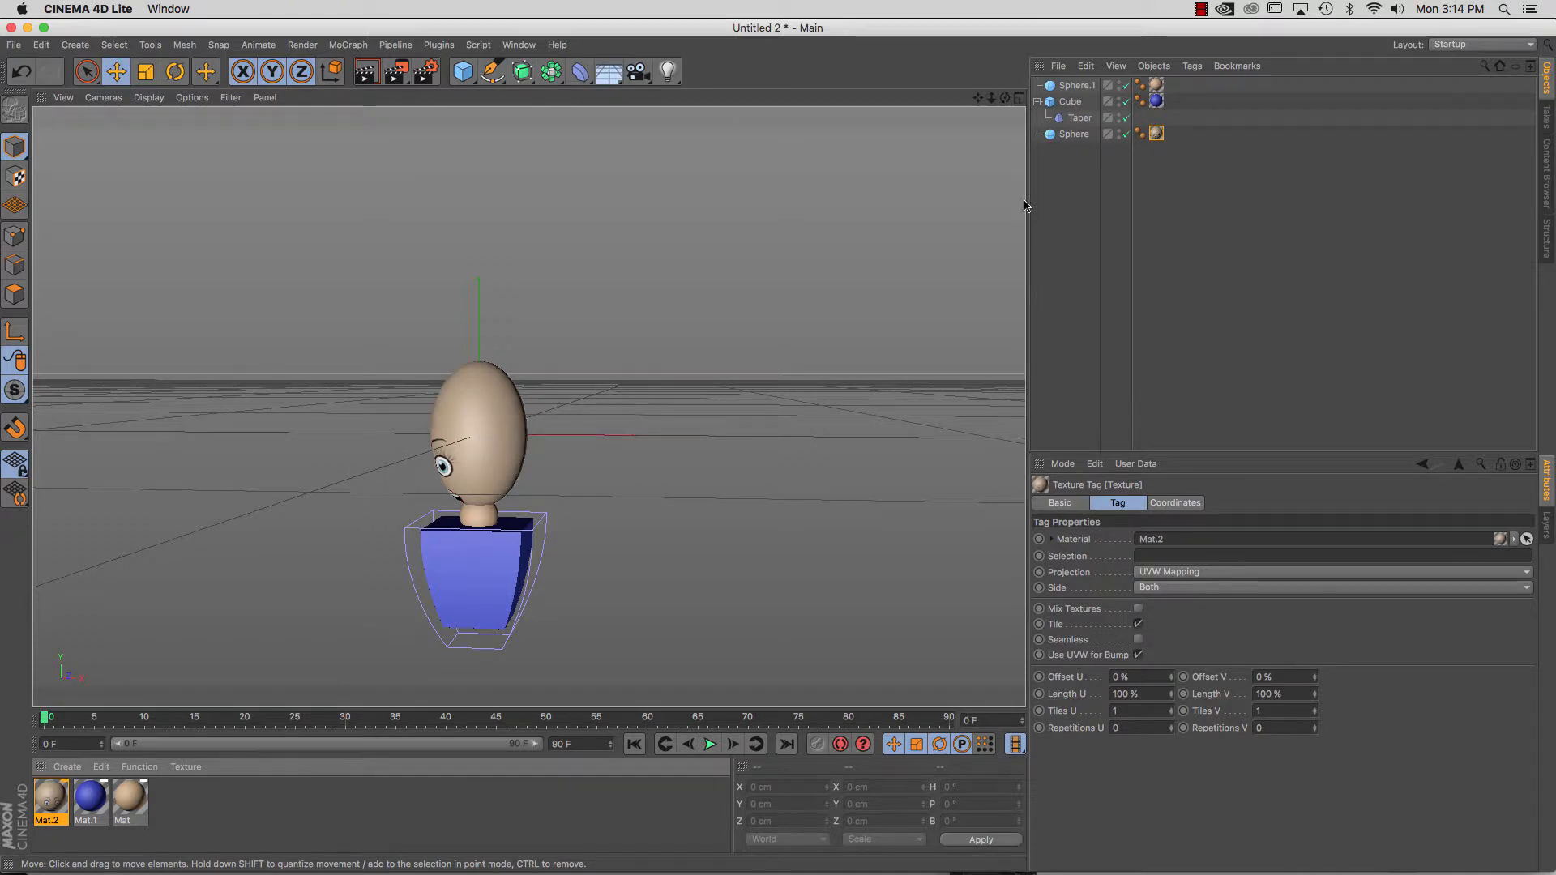
left_click(1202, 572)
left_click(1188, 621)
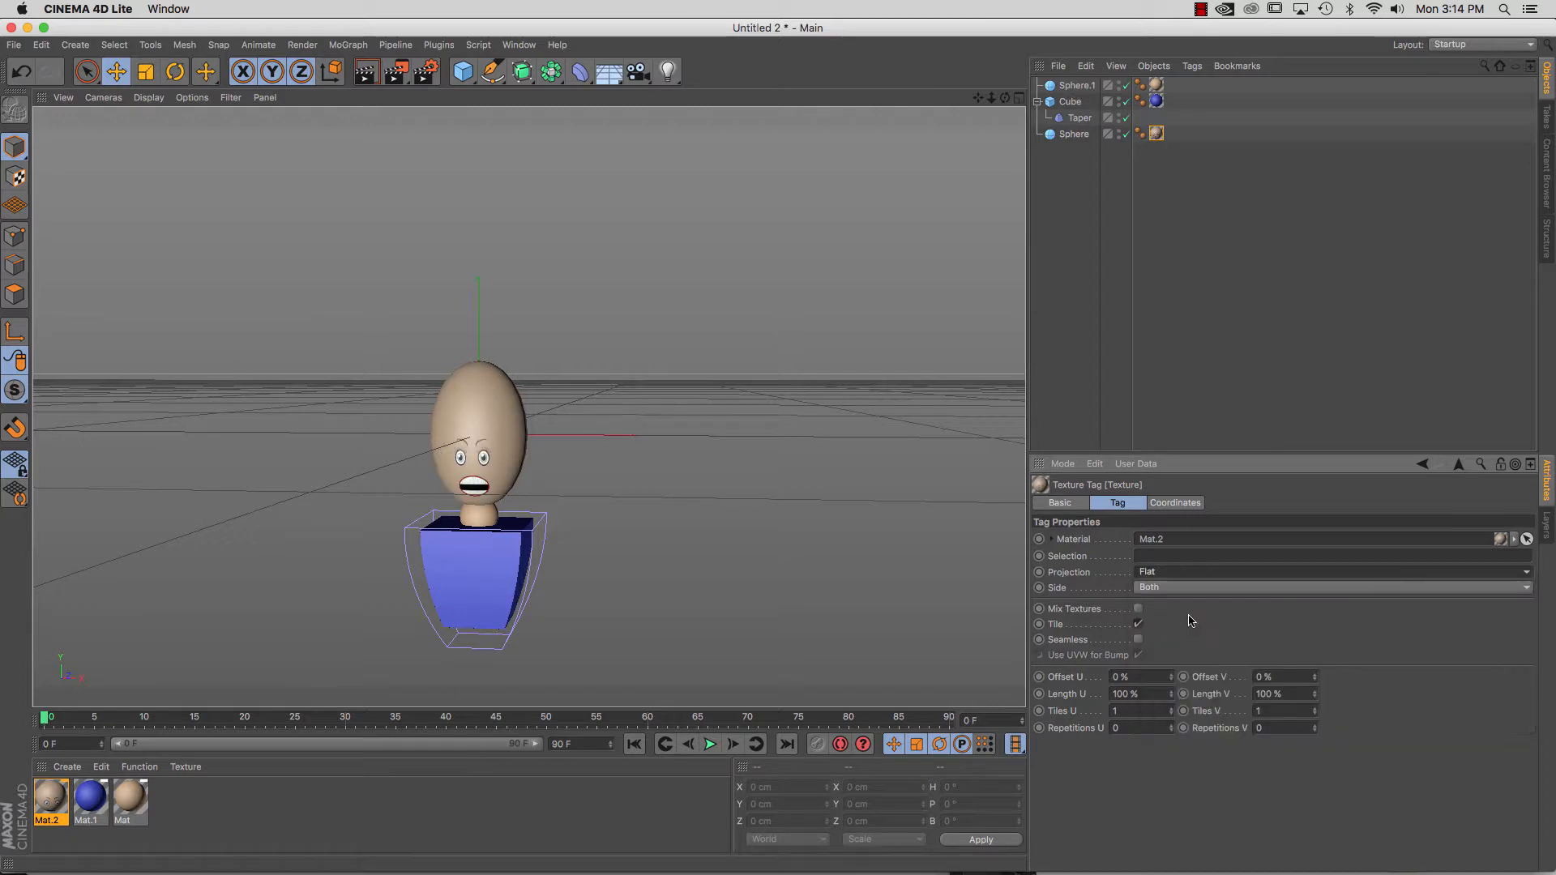
Move the face texture up on the head to offsets of about 2.4 % U and -13.8 % V, and render the view.
left_click(16, 177)
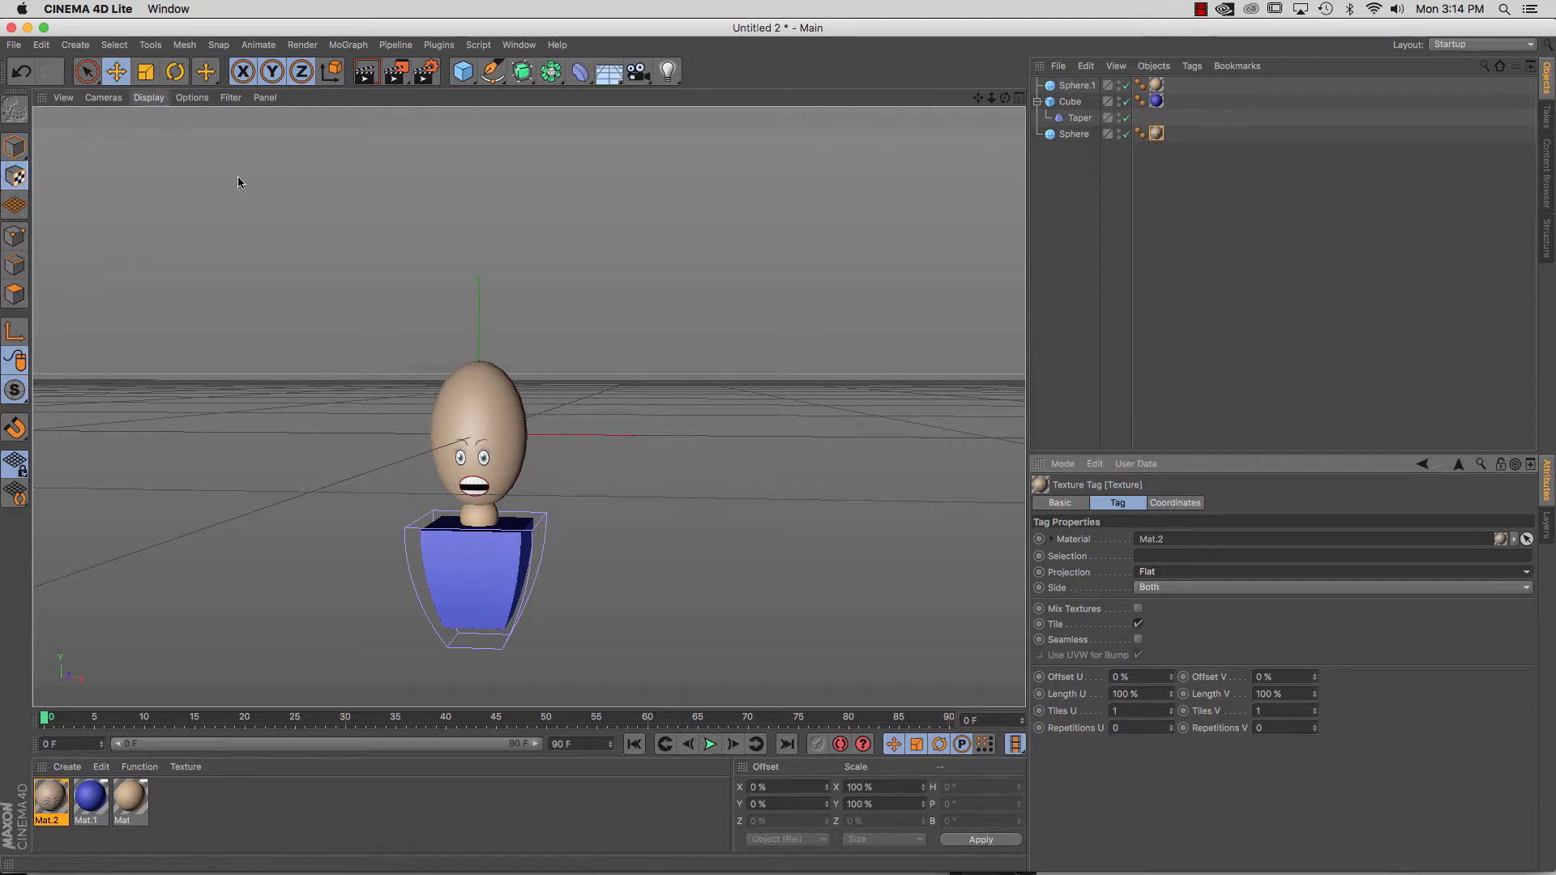
left_click_drag(479, 401, 489, 350)
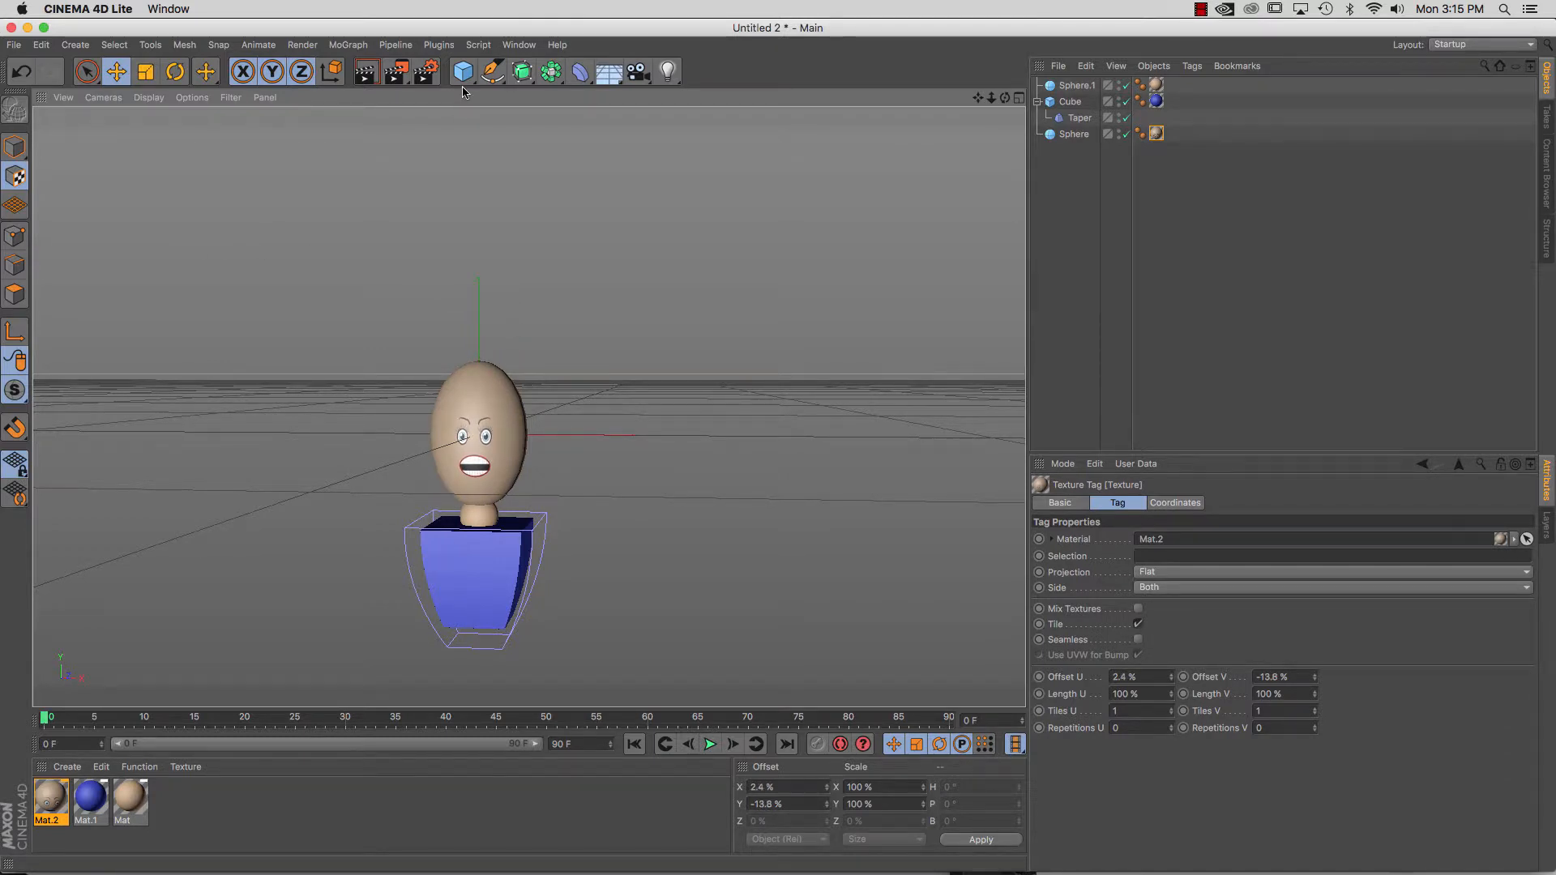
left_click(365, 75)
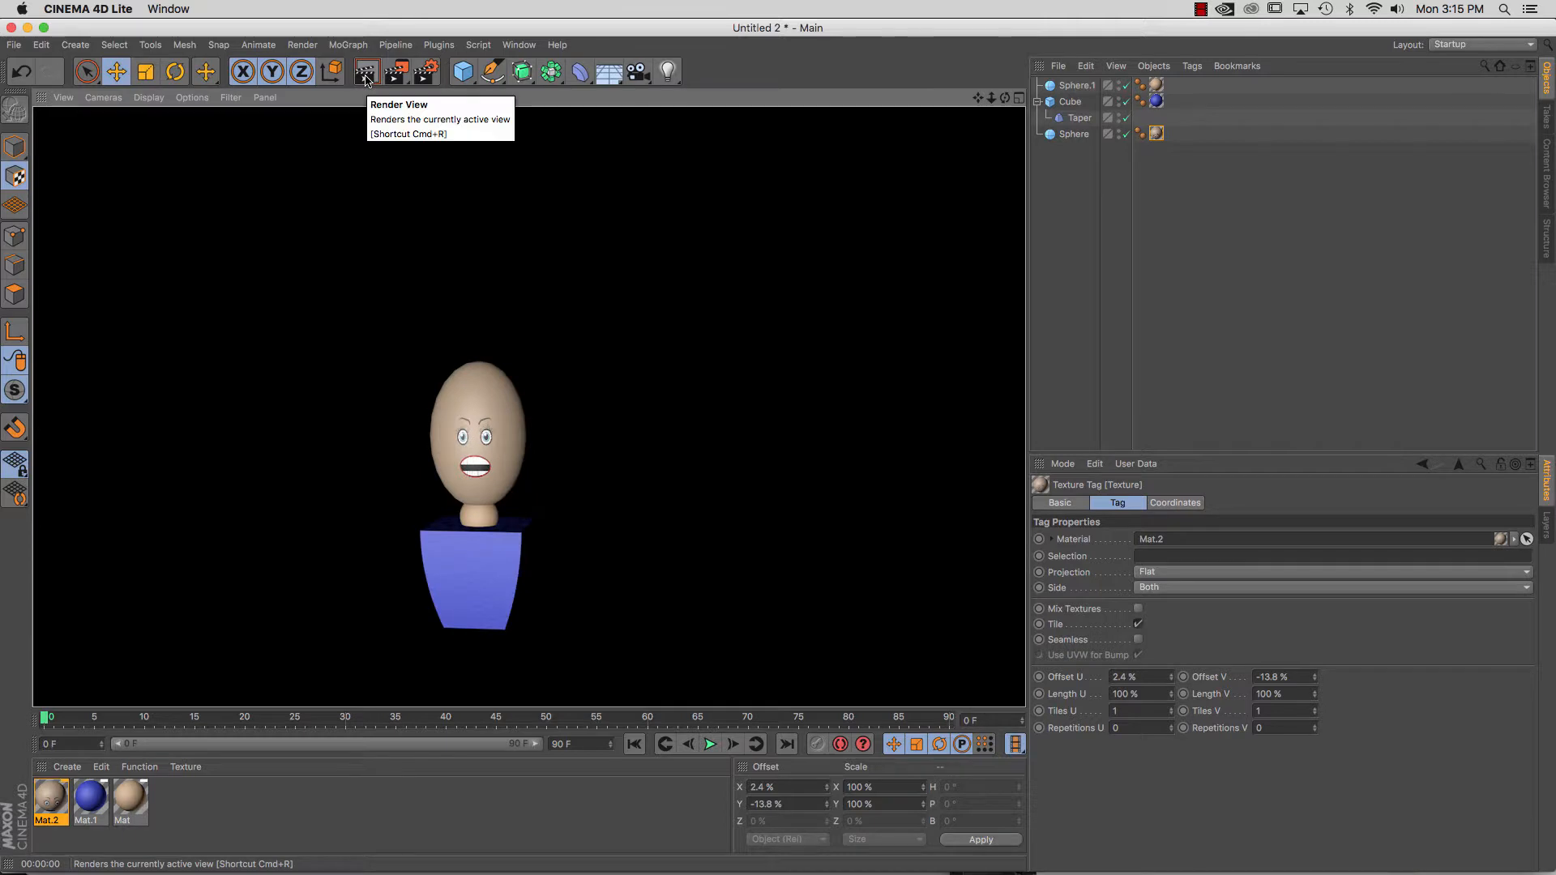
left_click(327, 201)
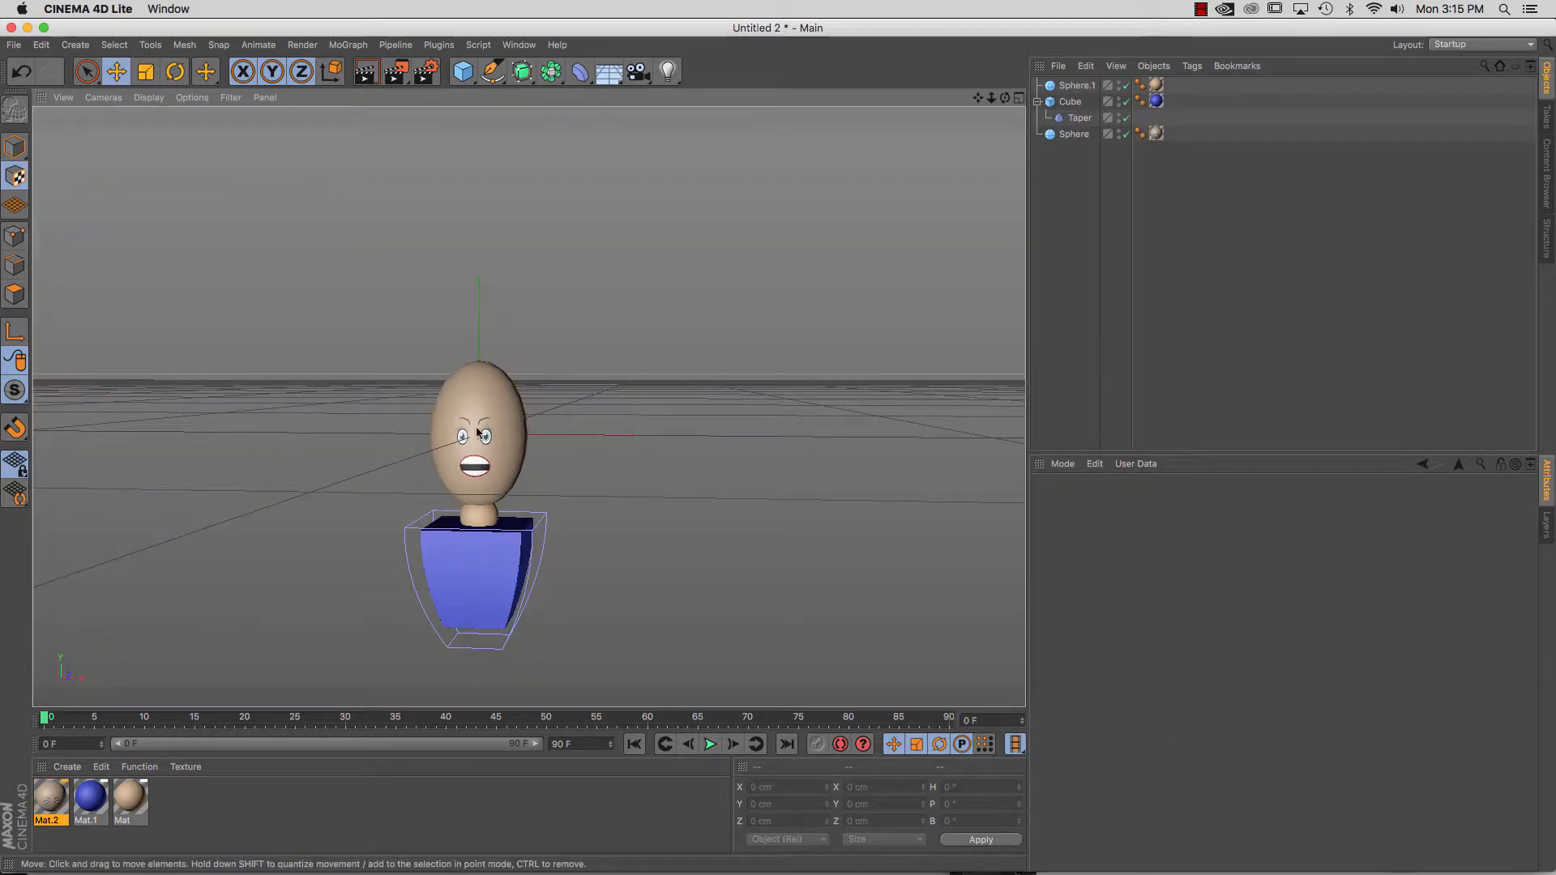
Set Length U and Length V of the neck sphere's skin texture to 115 %.
left_click(1156, 85)
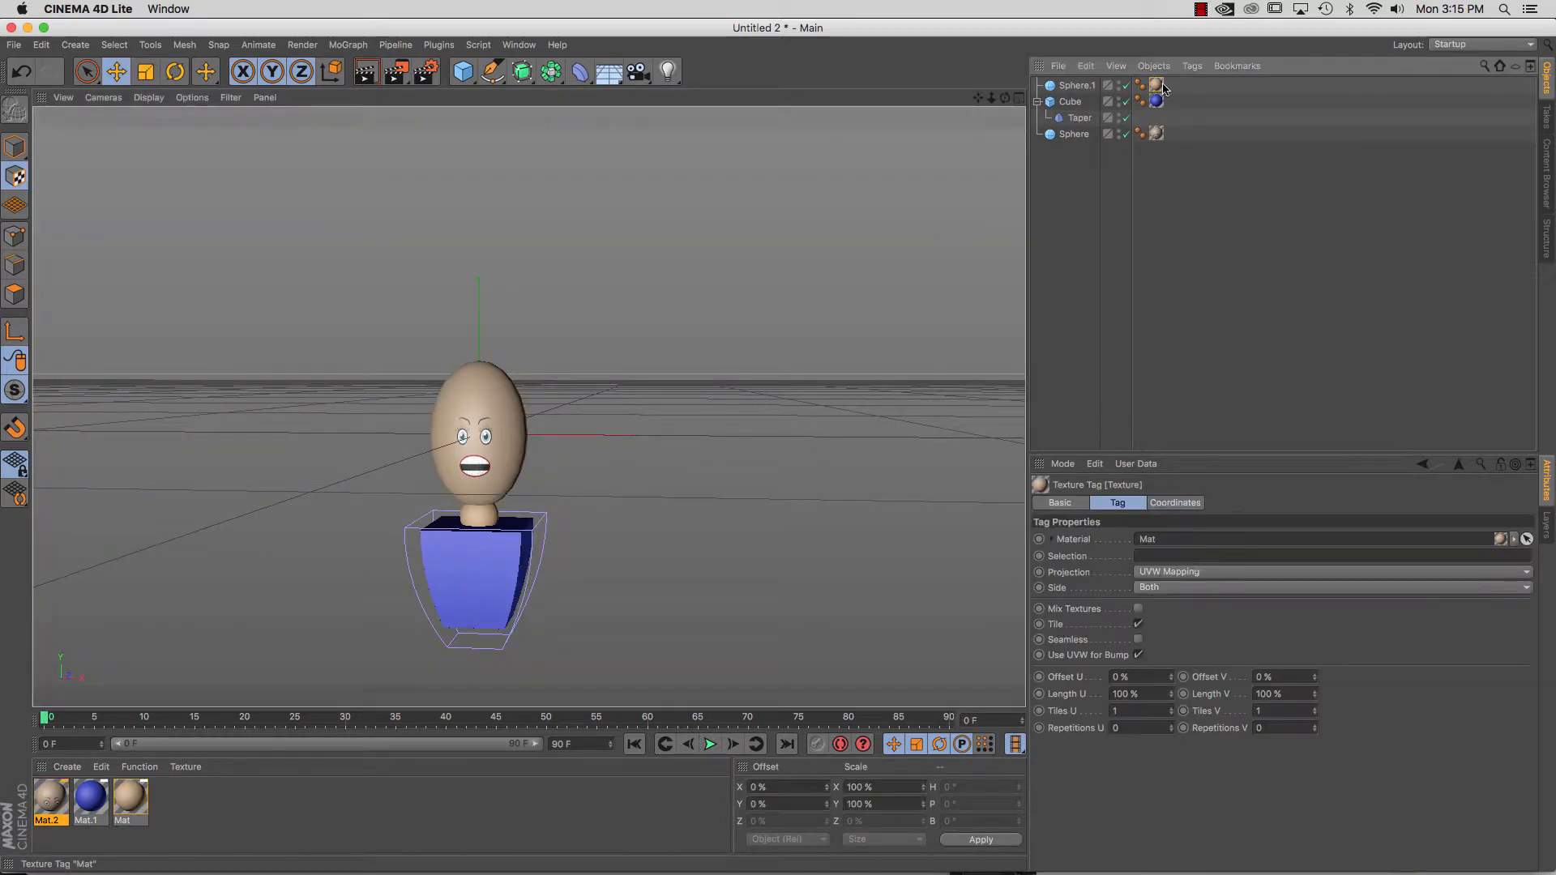
left_click(1149, 695)
left_click_drag(1149, 695, 1093, 693)
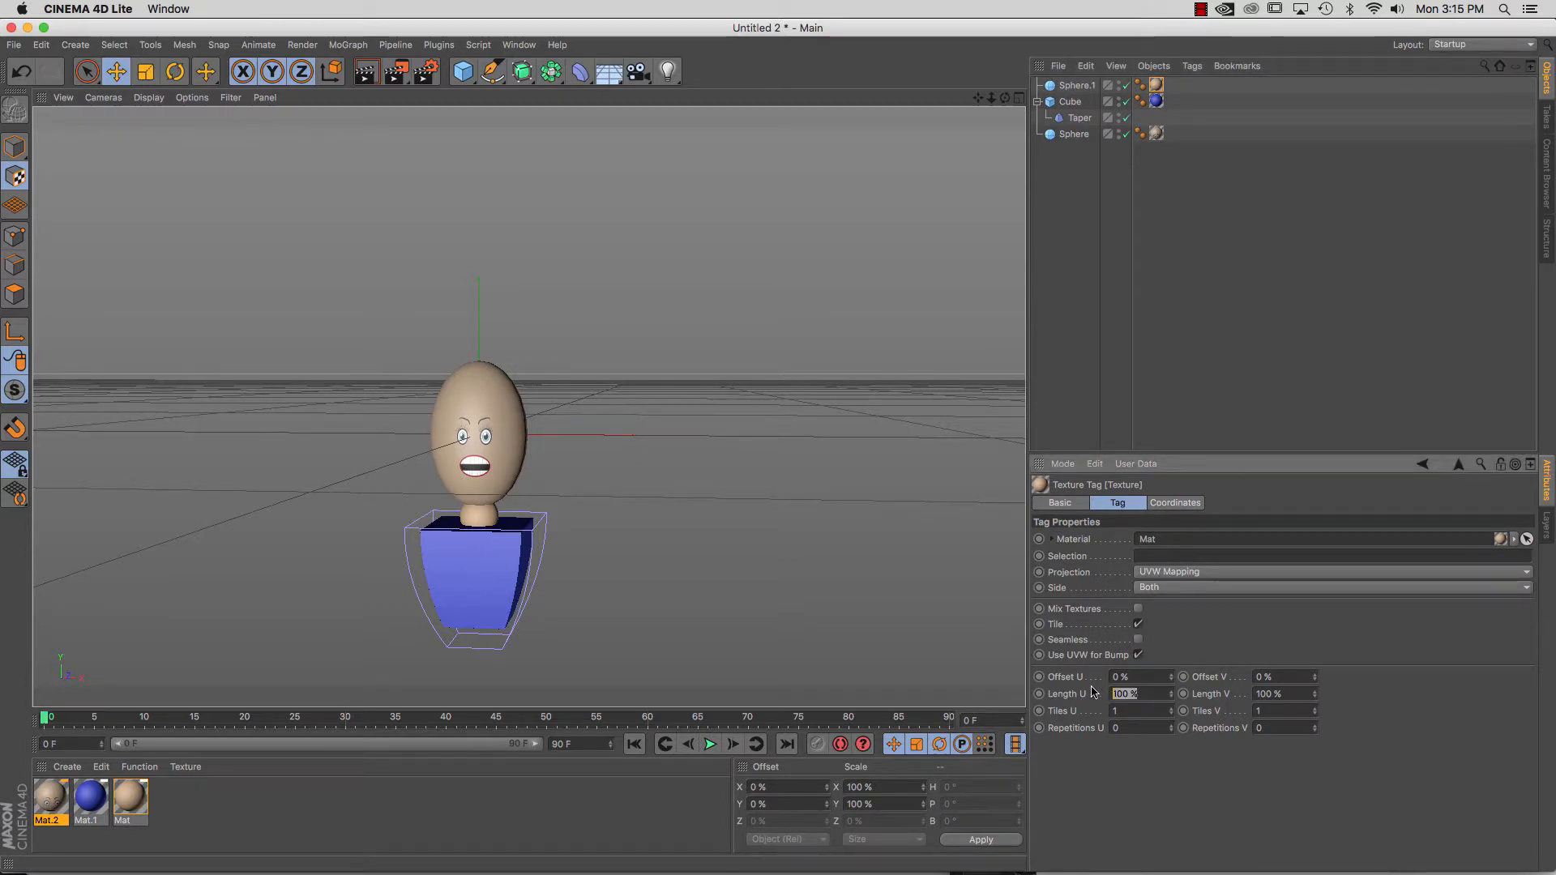
type("115")
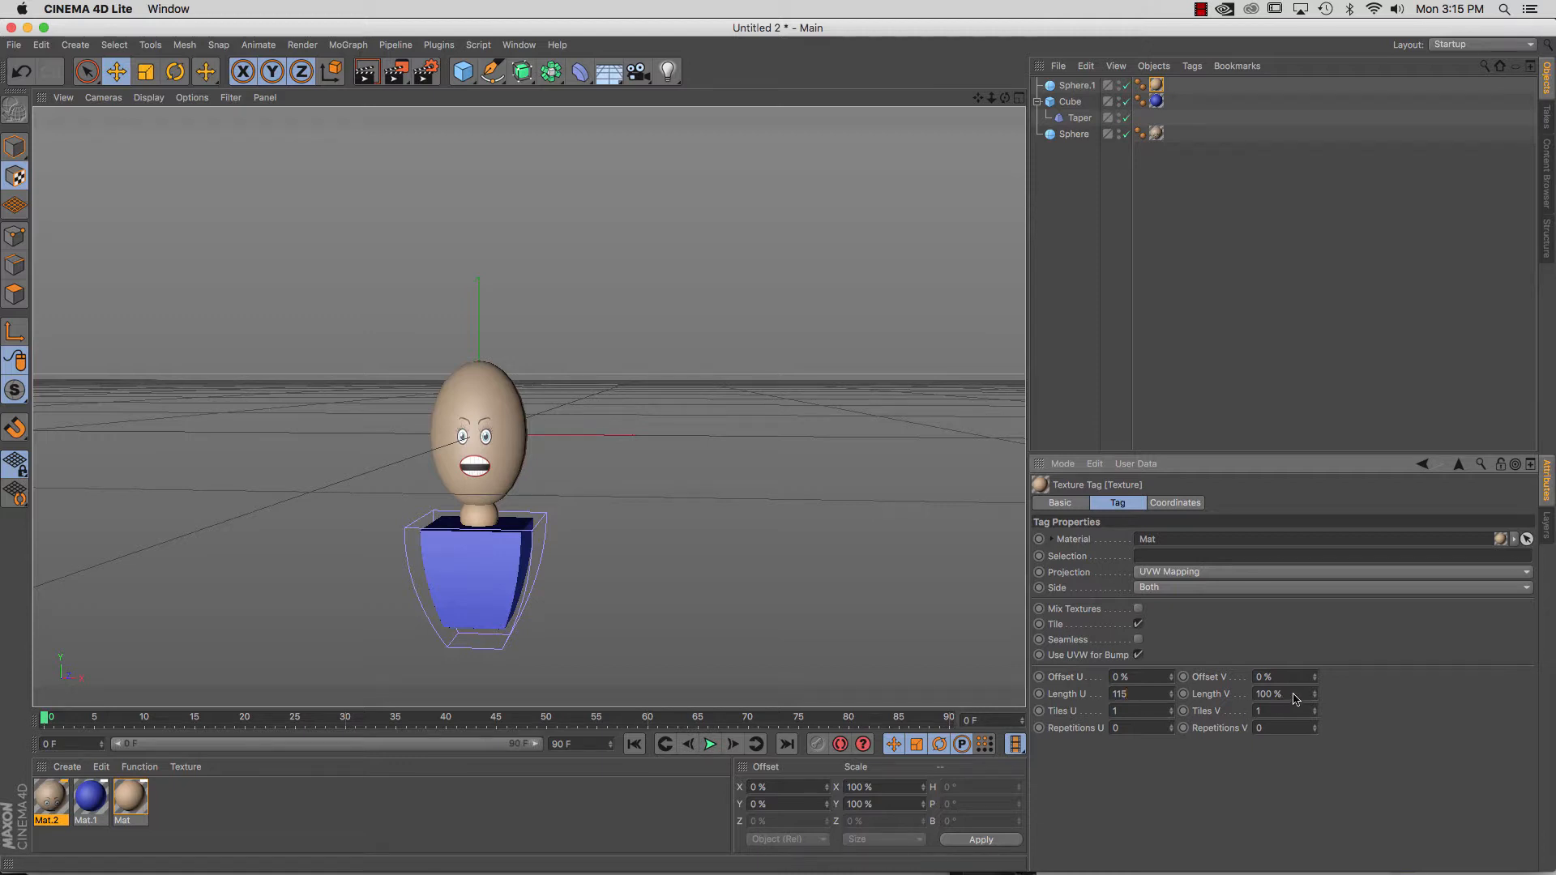
left_click_drag(1294, 695, 1239, 691)
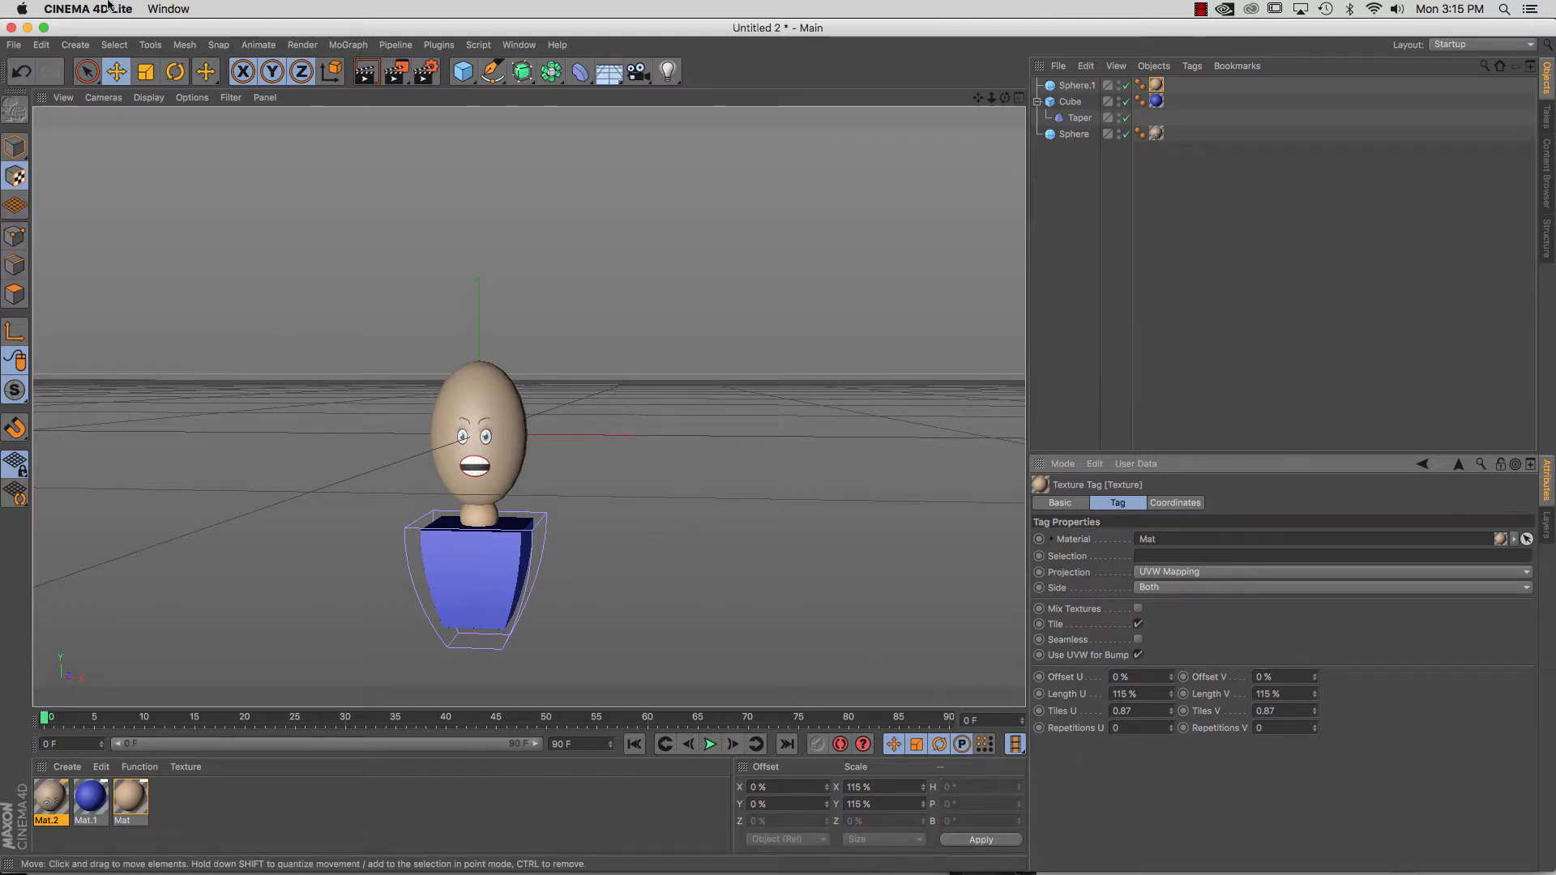
Scale the neck's skin texture to about 87 % by 133 % and offset it vertically by about -0.6 %.
left_click(146, 72)
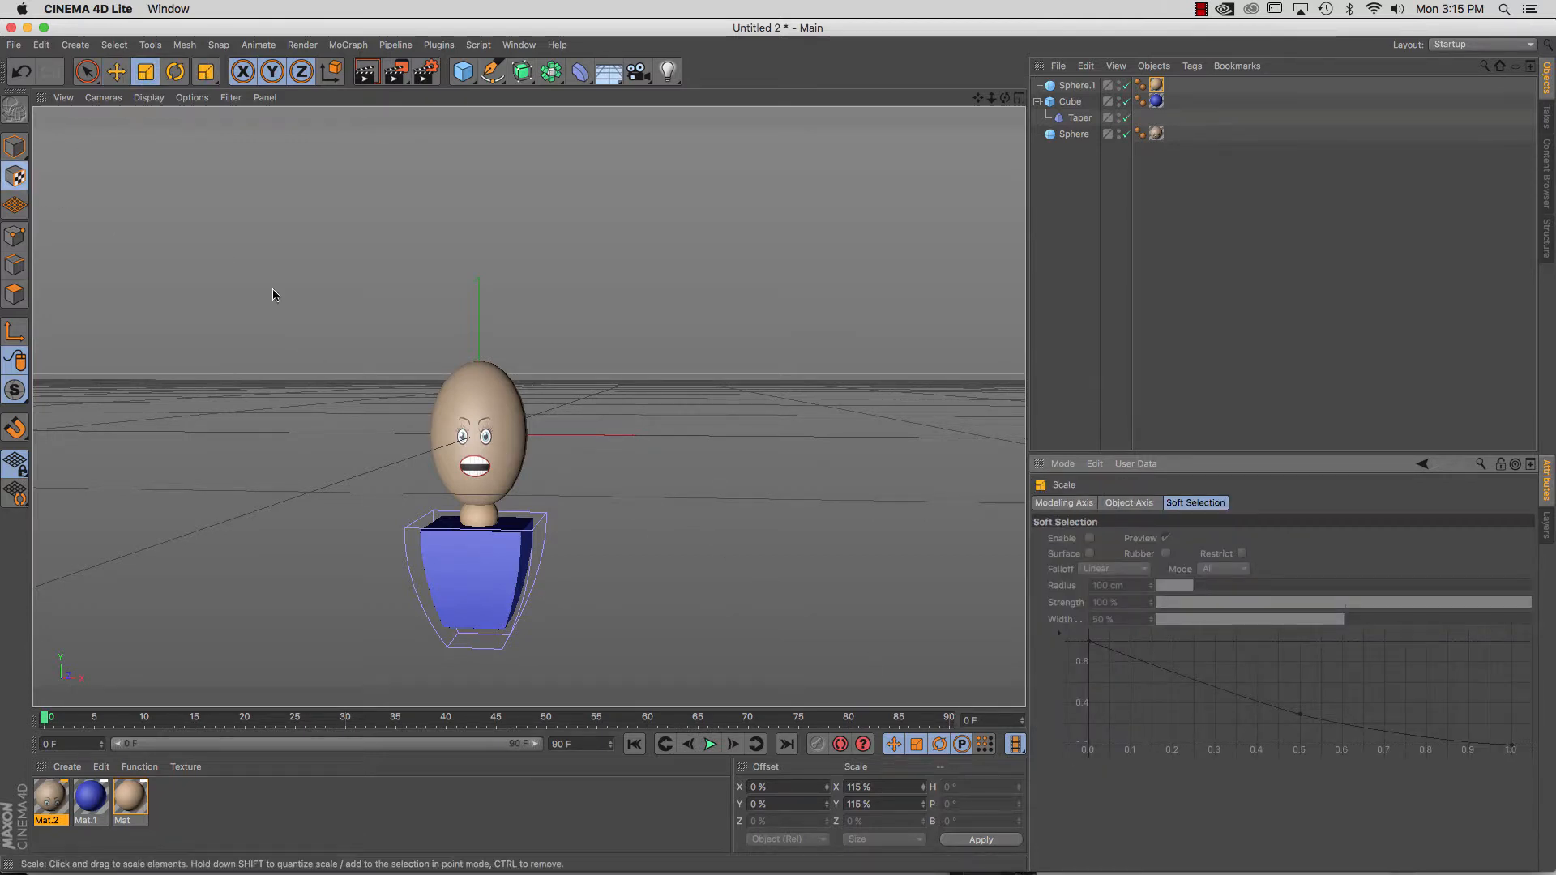
left_click(1156, 89)
left_click_drag(496, 426, 468, 397)
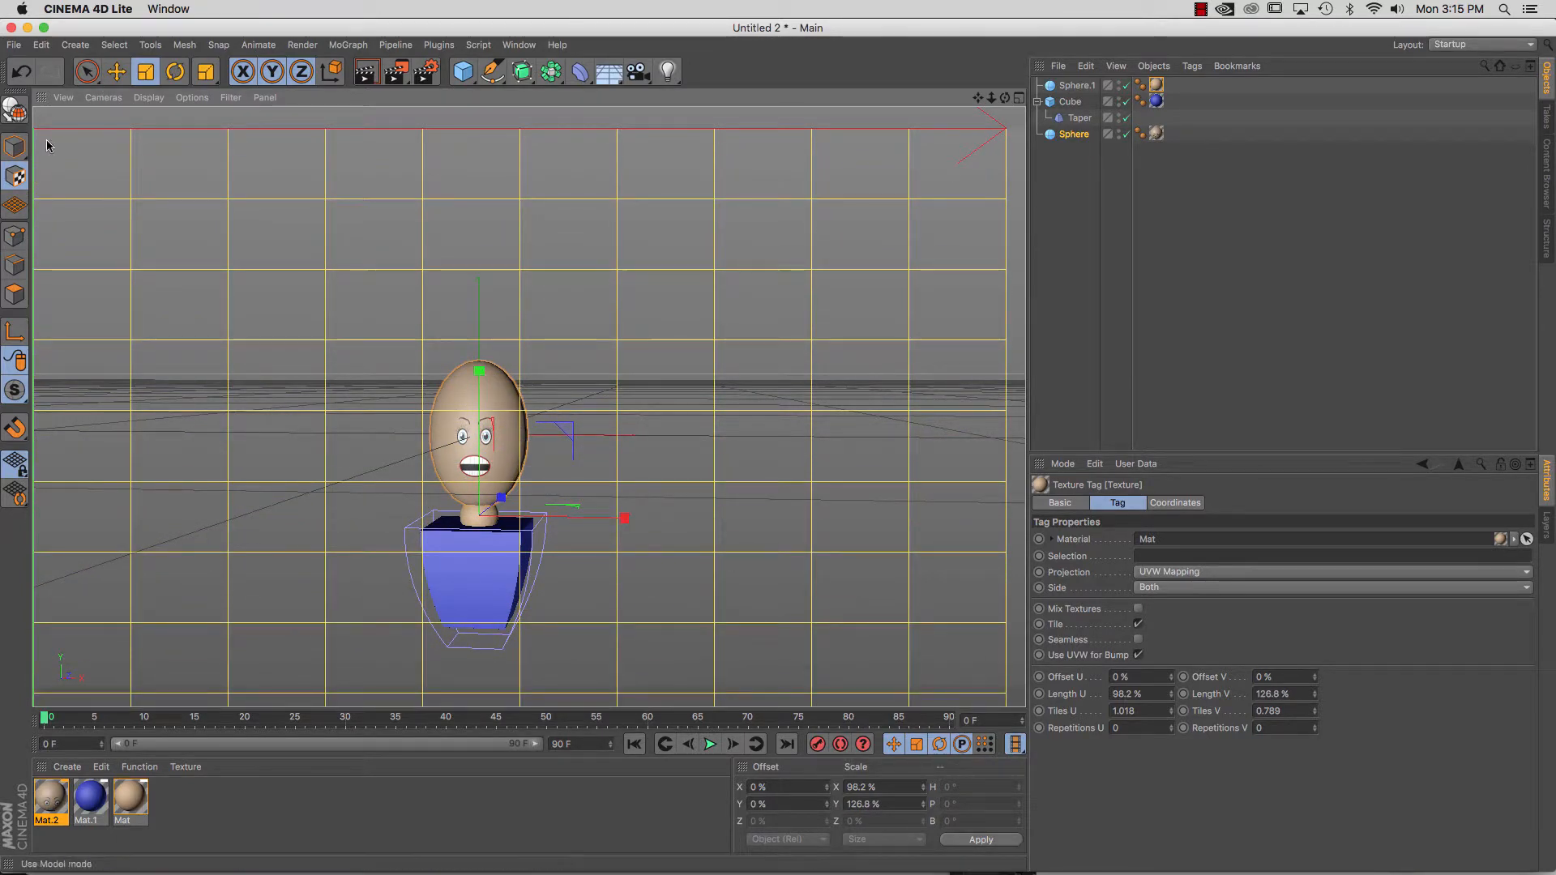
left_click(116, 71)
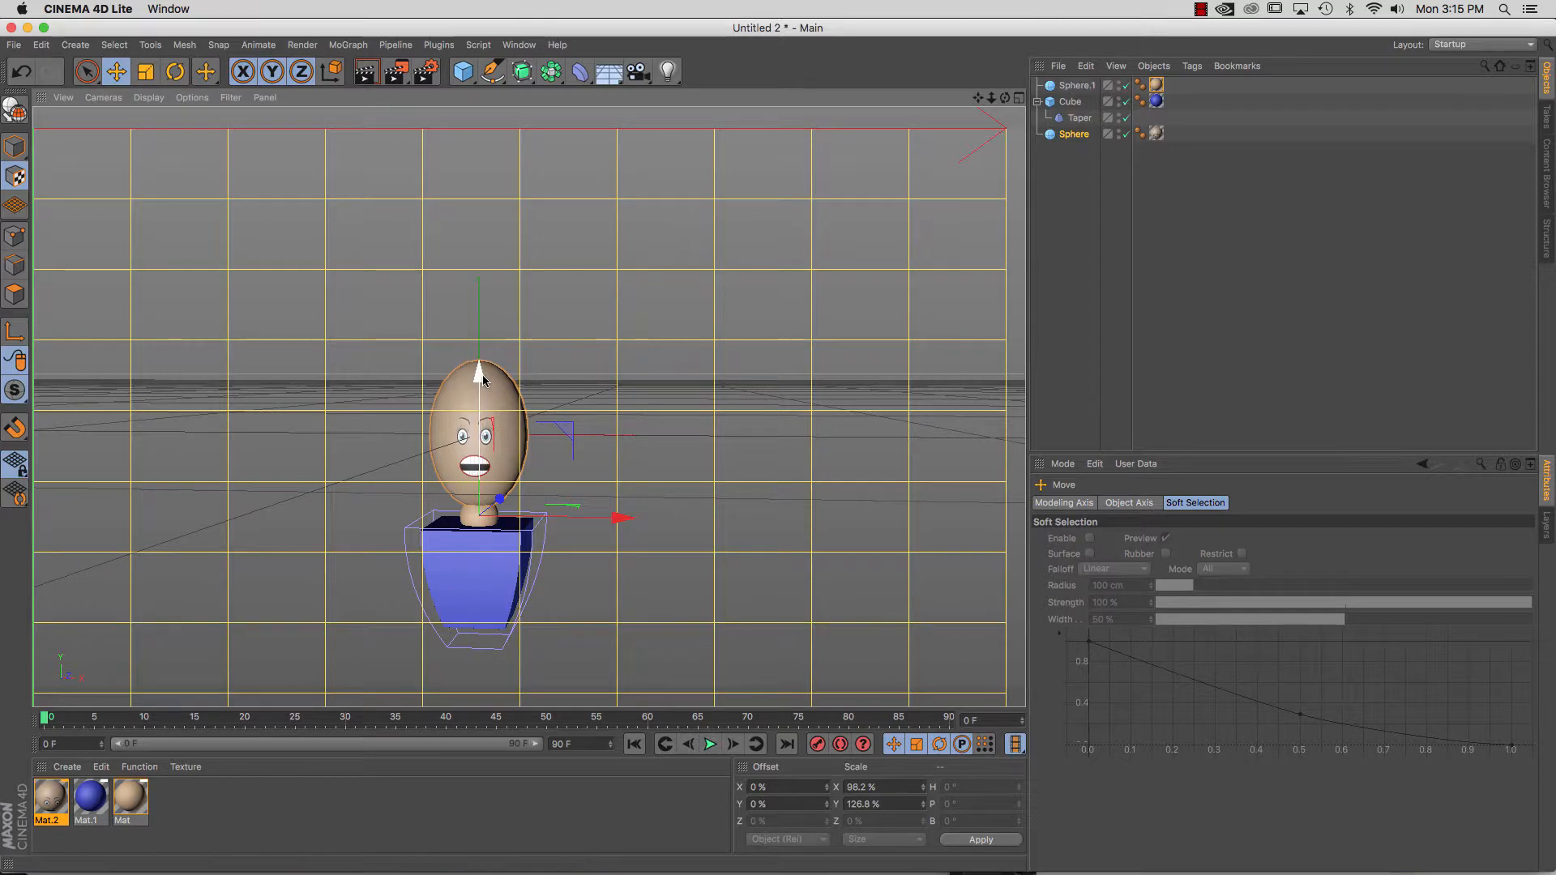
left_click_drag(482, 379, 482, 378)
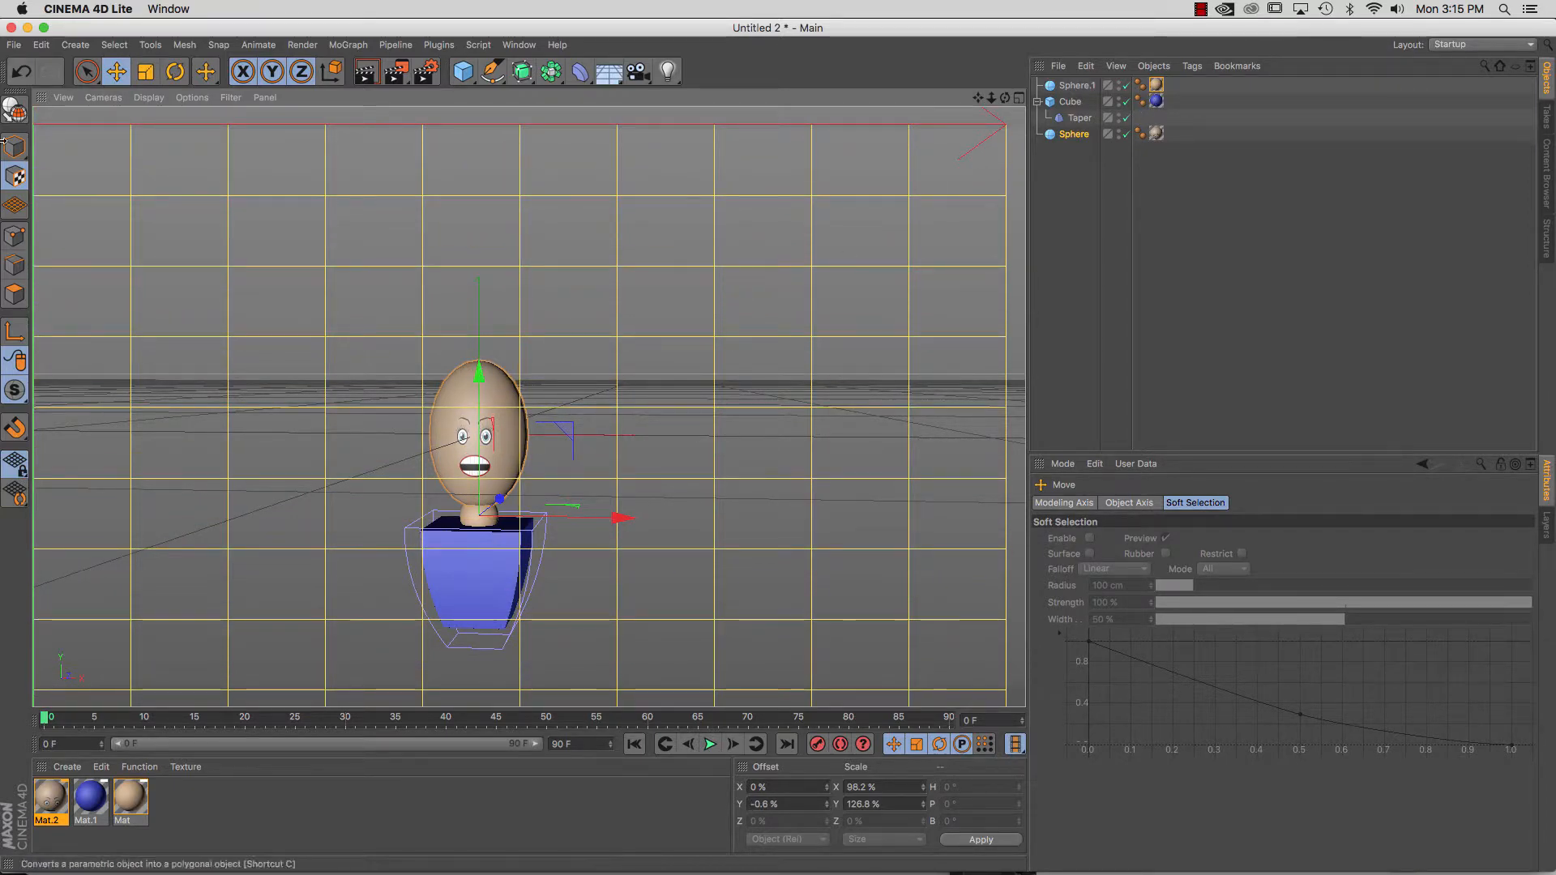
left_click(146, 71)
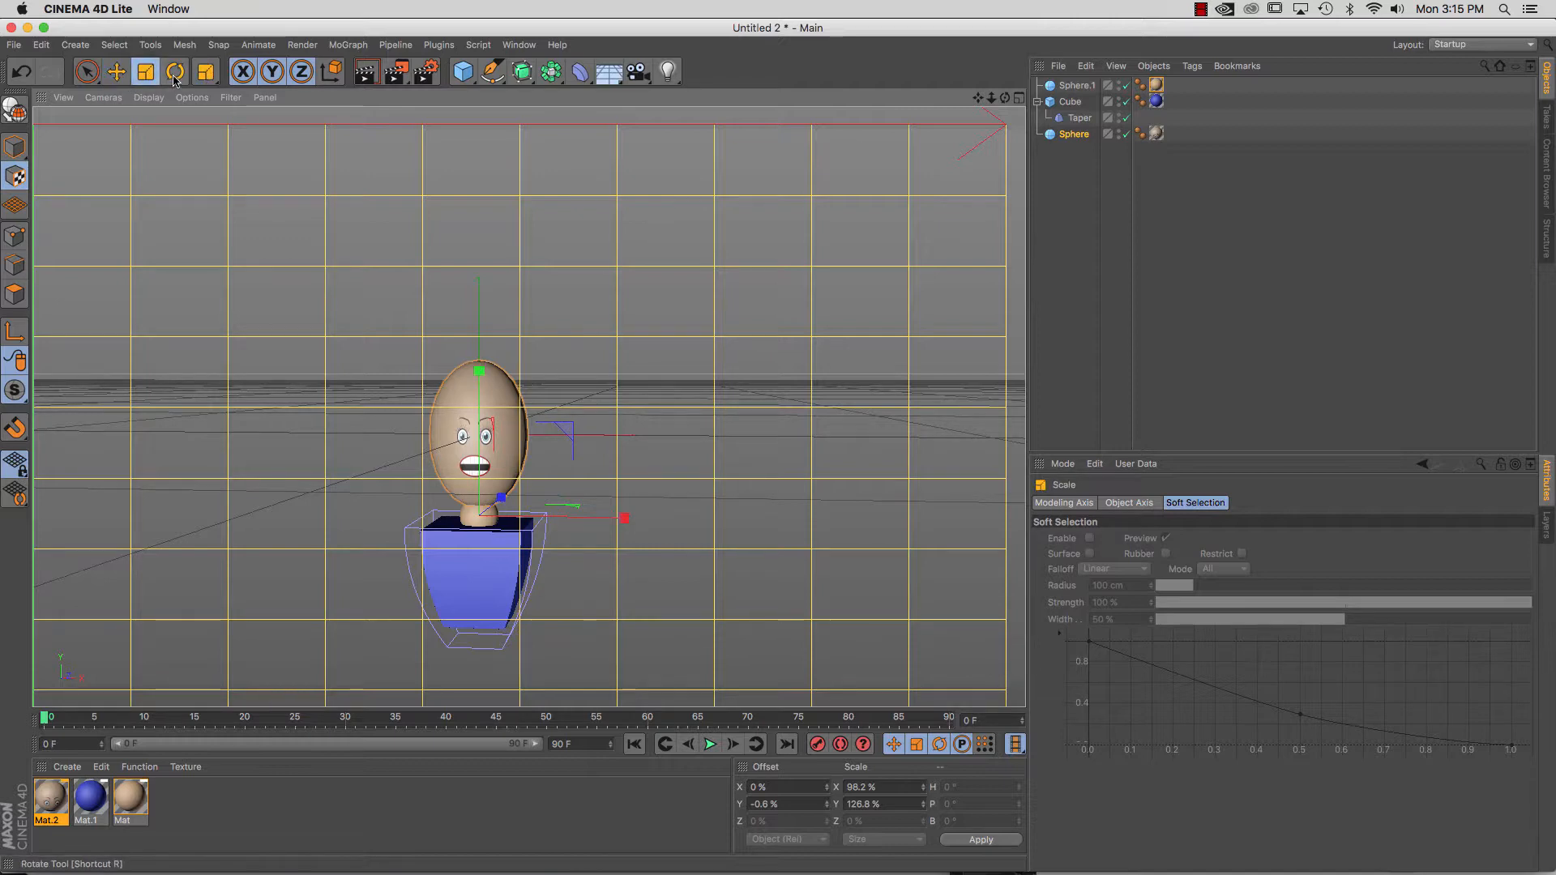
left_click_drag(519, 227, 474, 340)
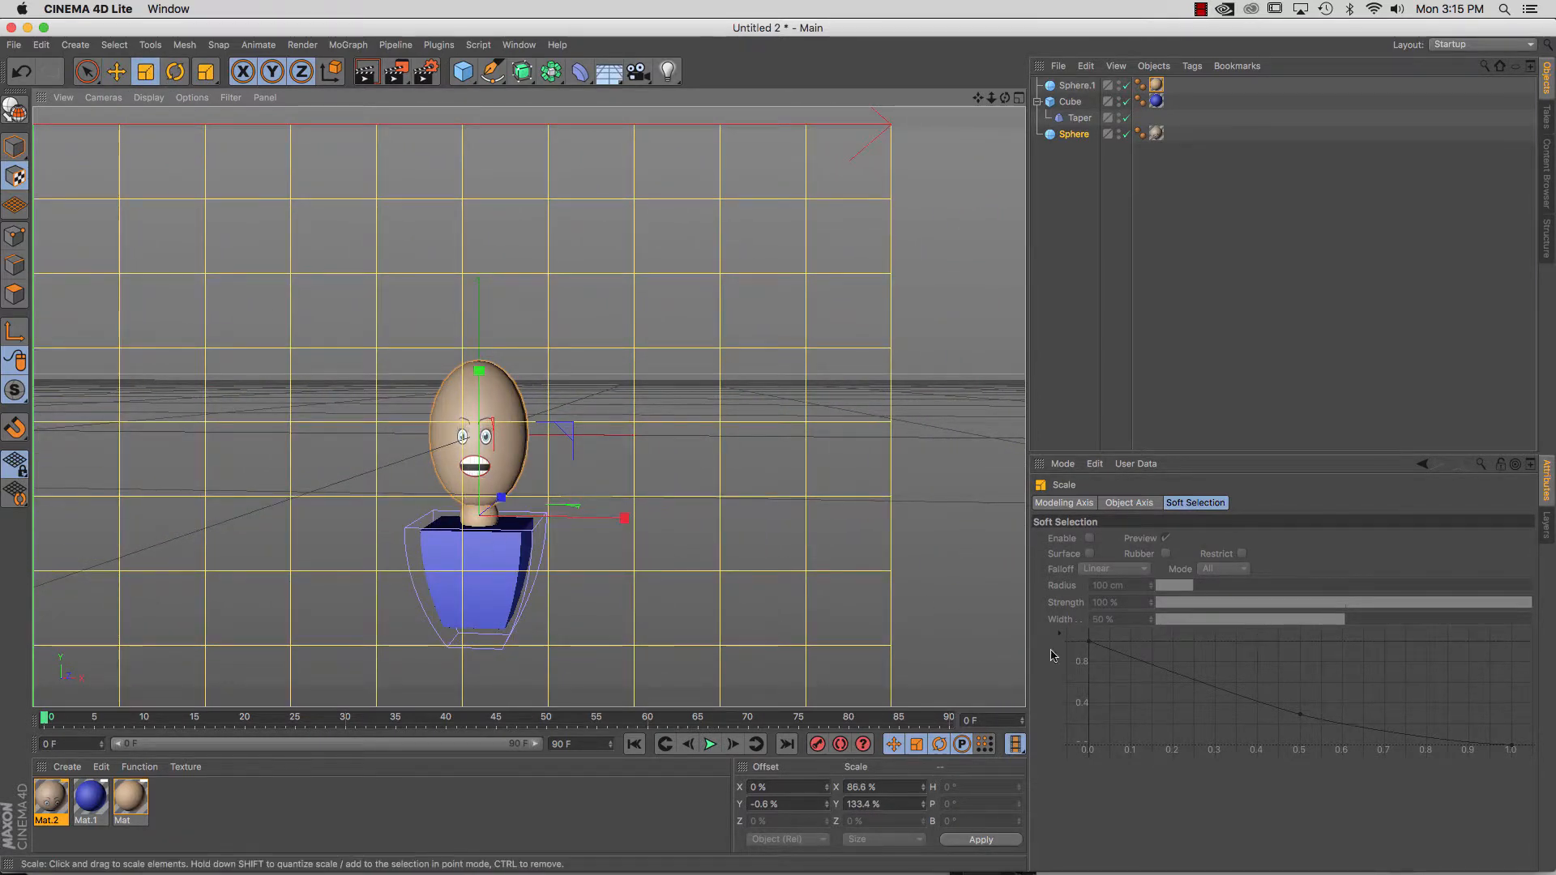
left_click(1212, 244)
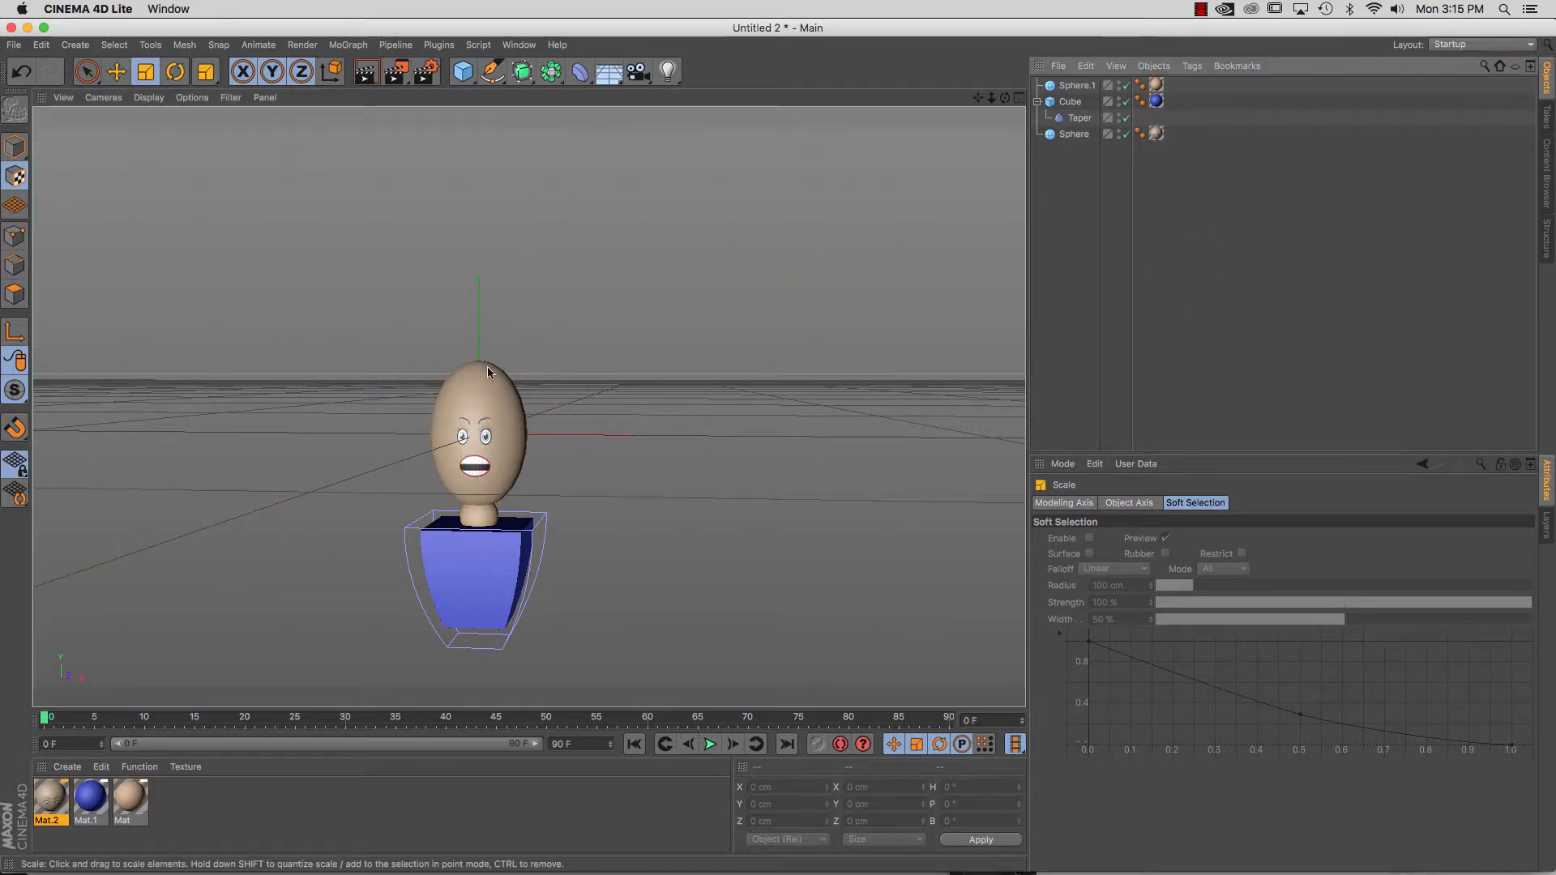
Move the face texture higher on the head, to an offset of about 3 % in X and -20 % in Y.
left_click(116, 71)
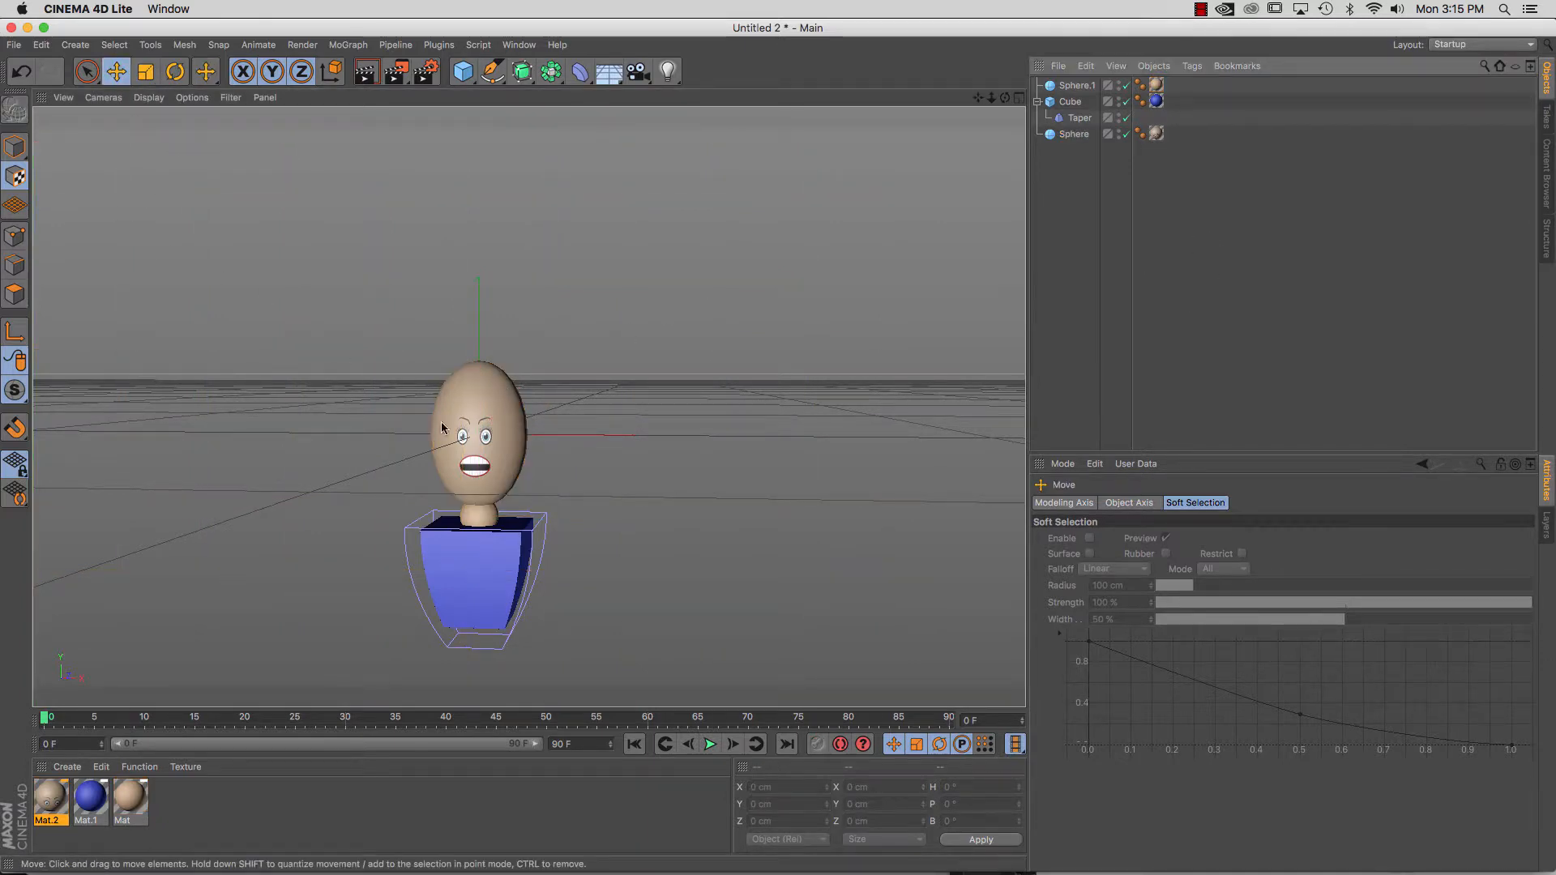
left_click(496, 437)
left_click_drag(496, 437, 497, 428)
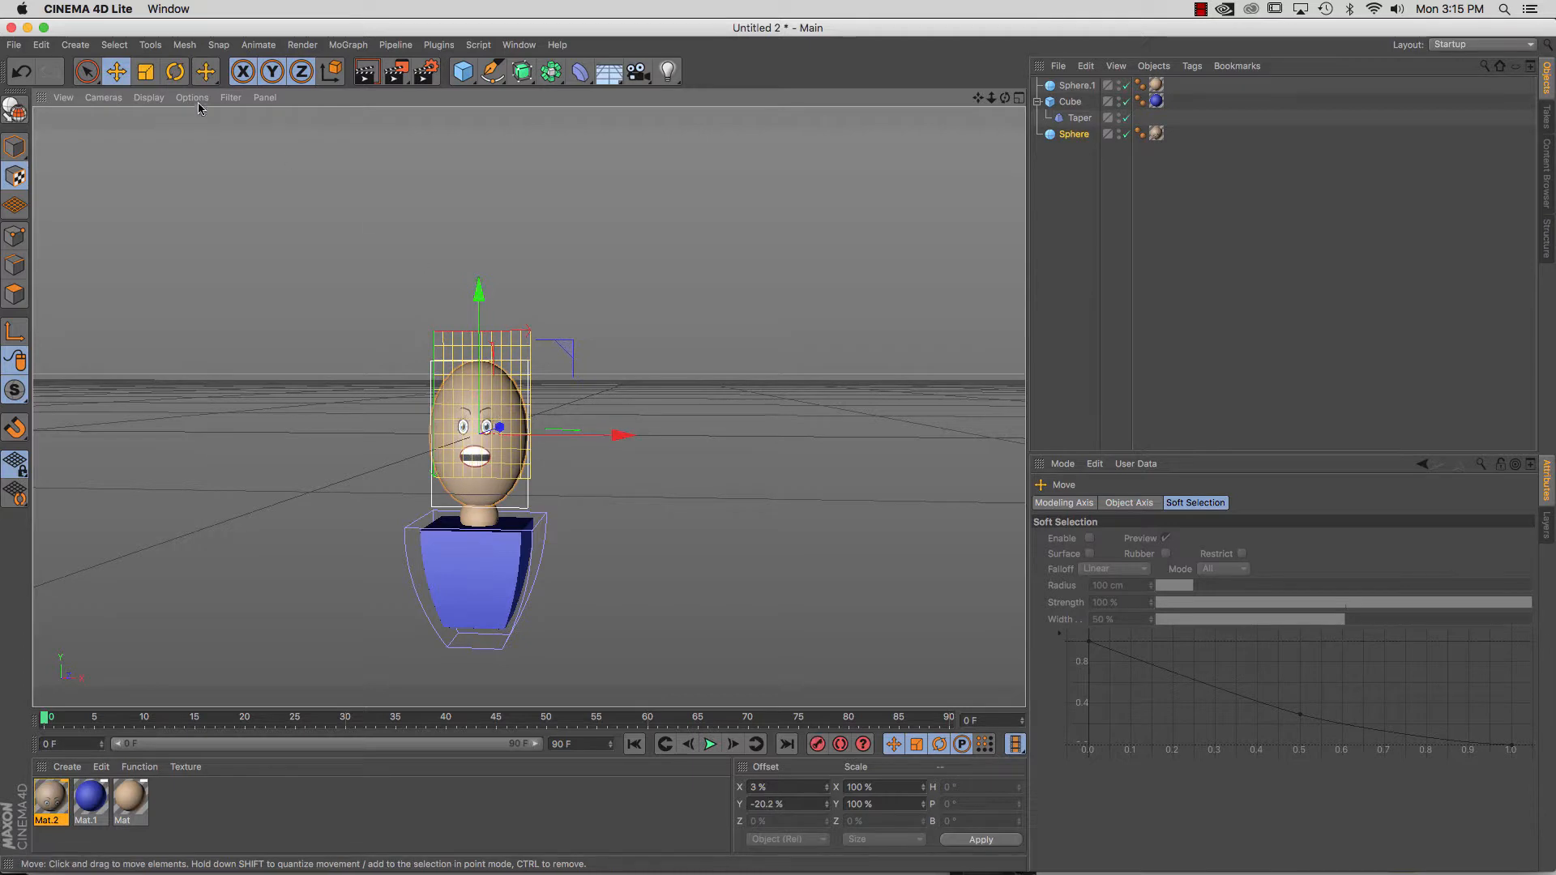
Scale the face texture on the head to about 126 % in X and 118 % in Y.
left_click(154, 74)
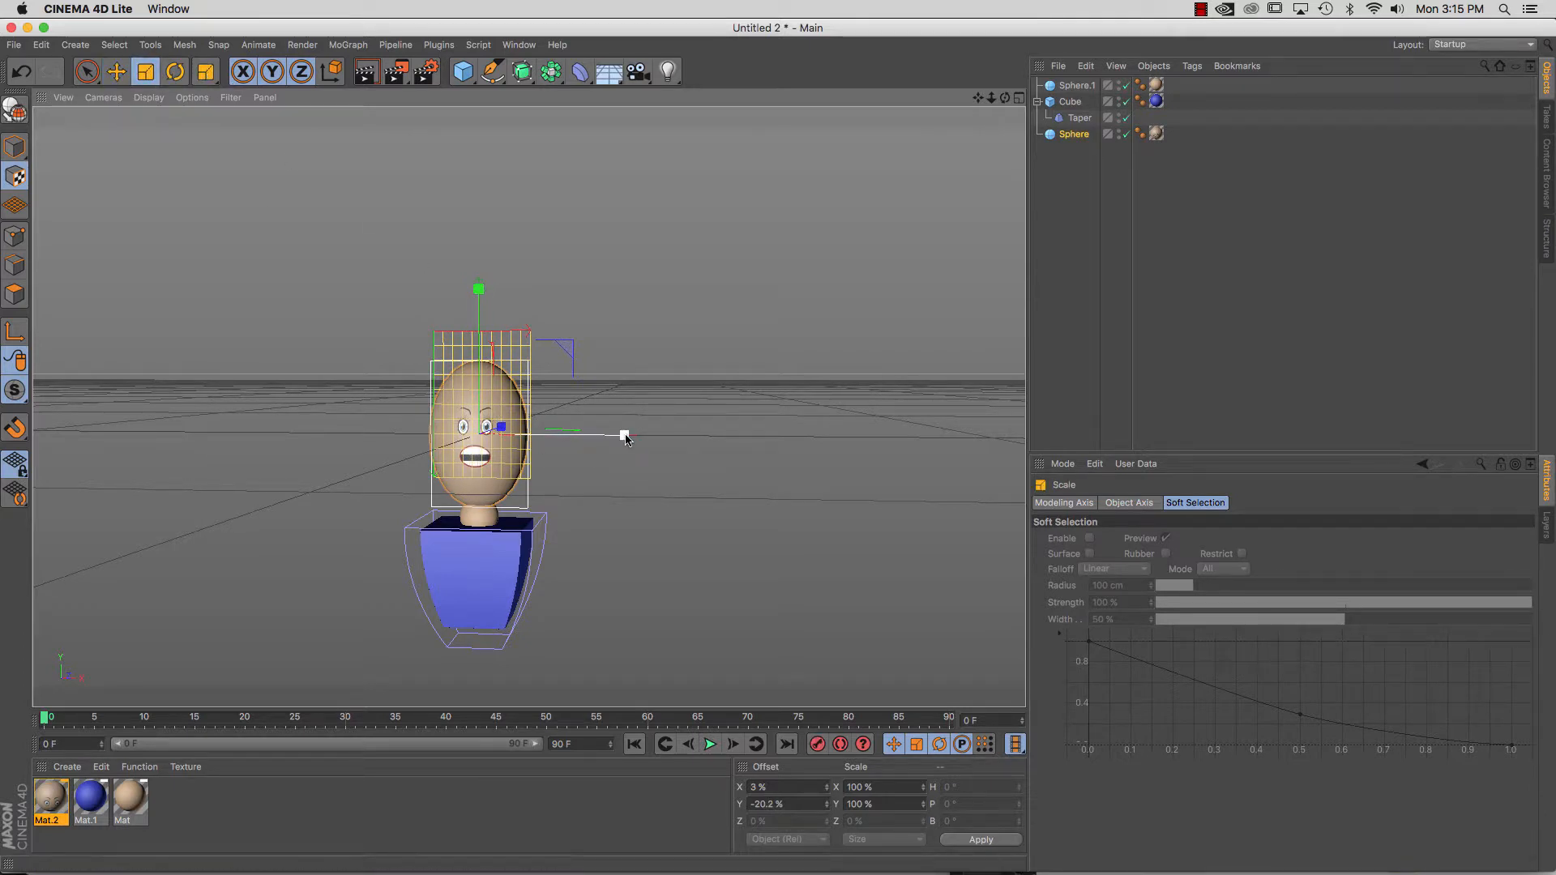
left_click_drag(626, 439, 709, 441)
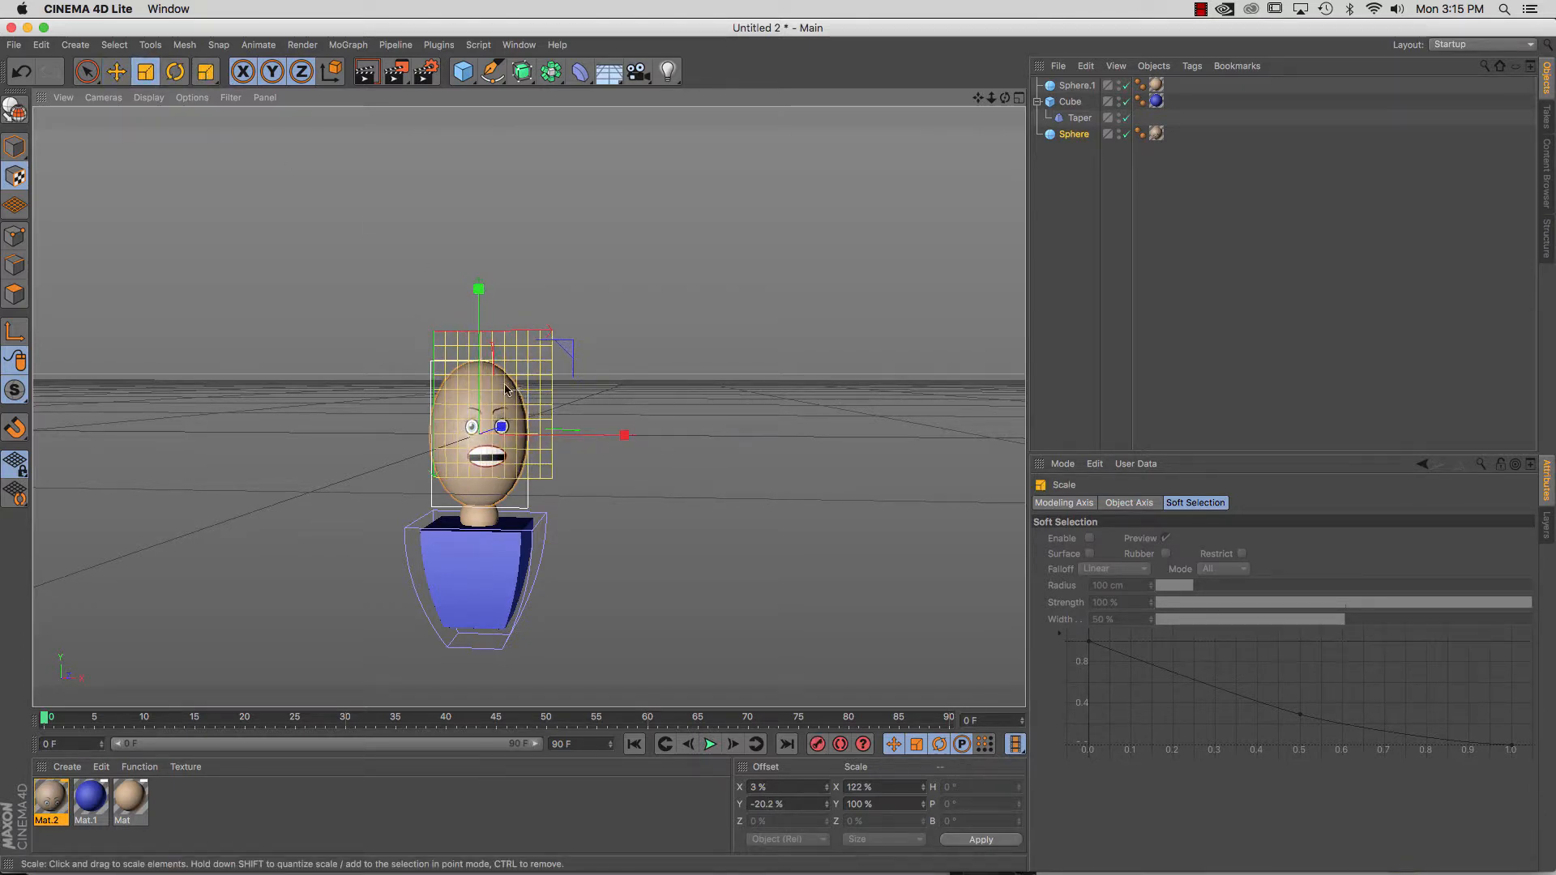
left_click_drag(507, 389, 517, 389)
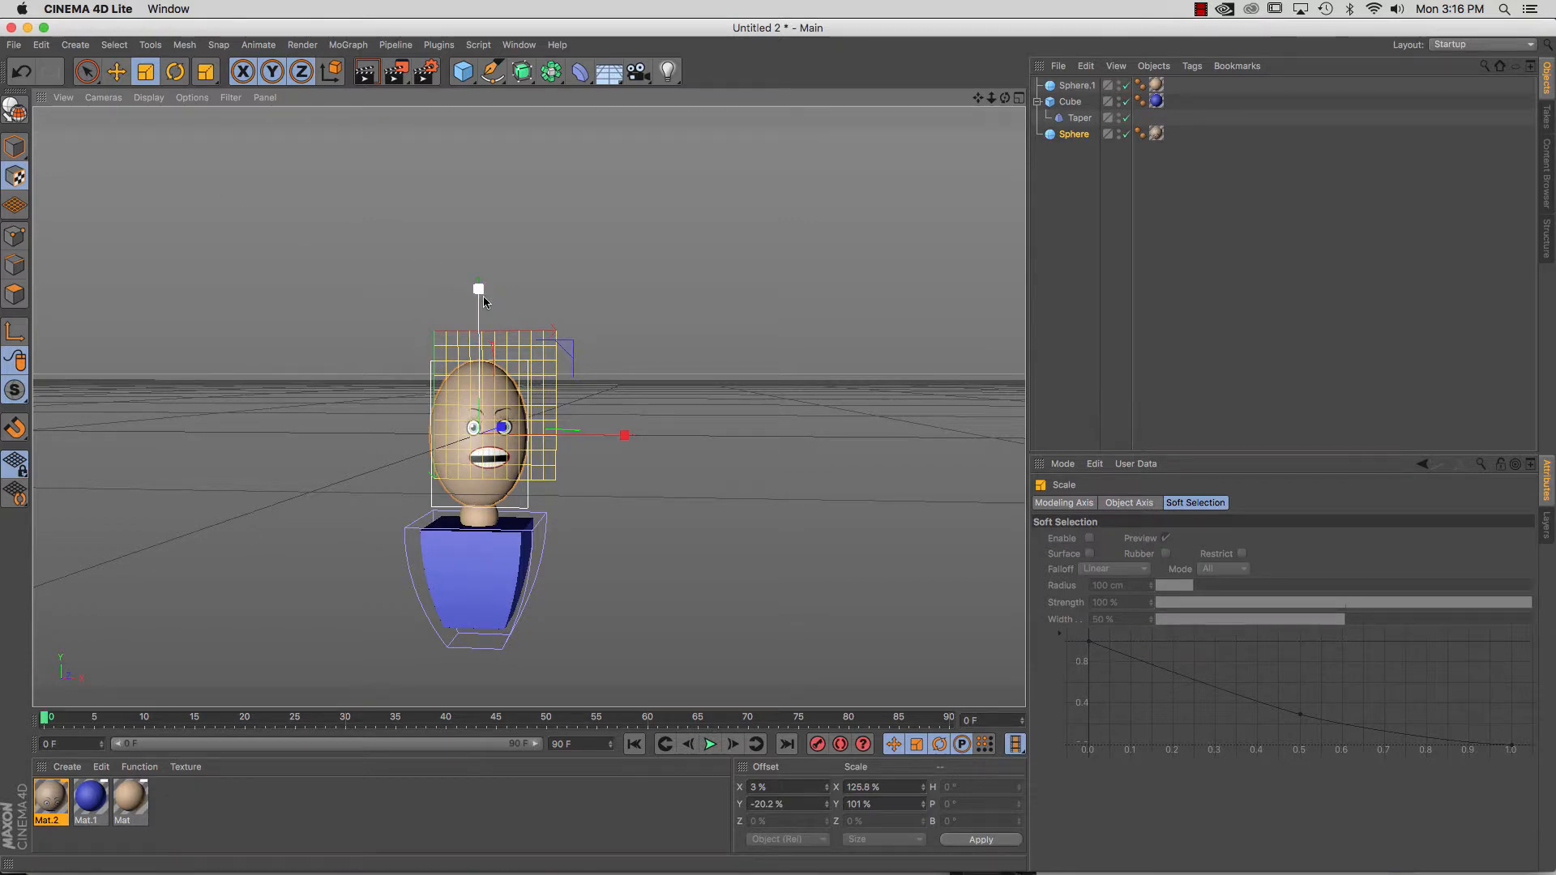
left_click_drag(484, 301, 466, 359)
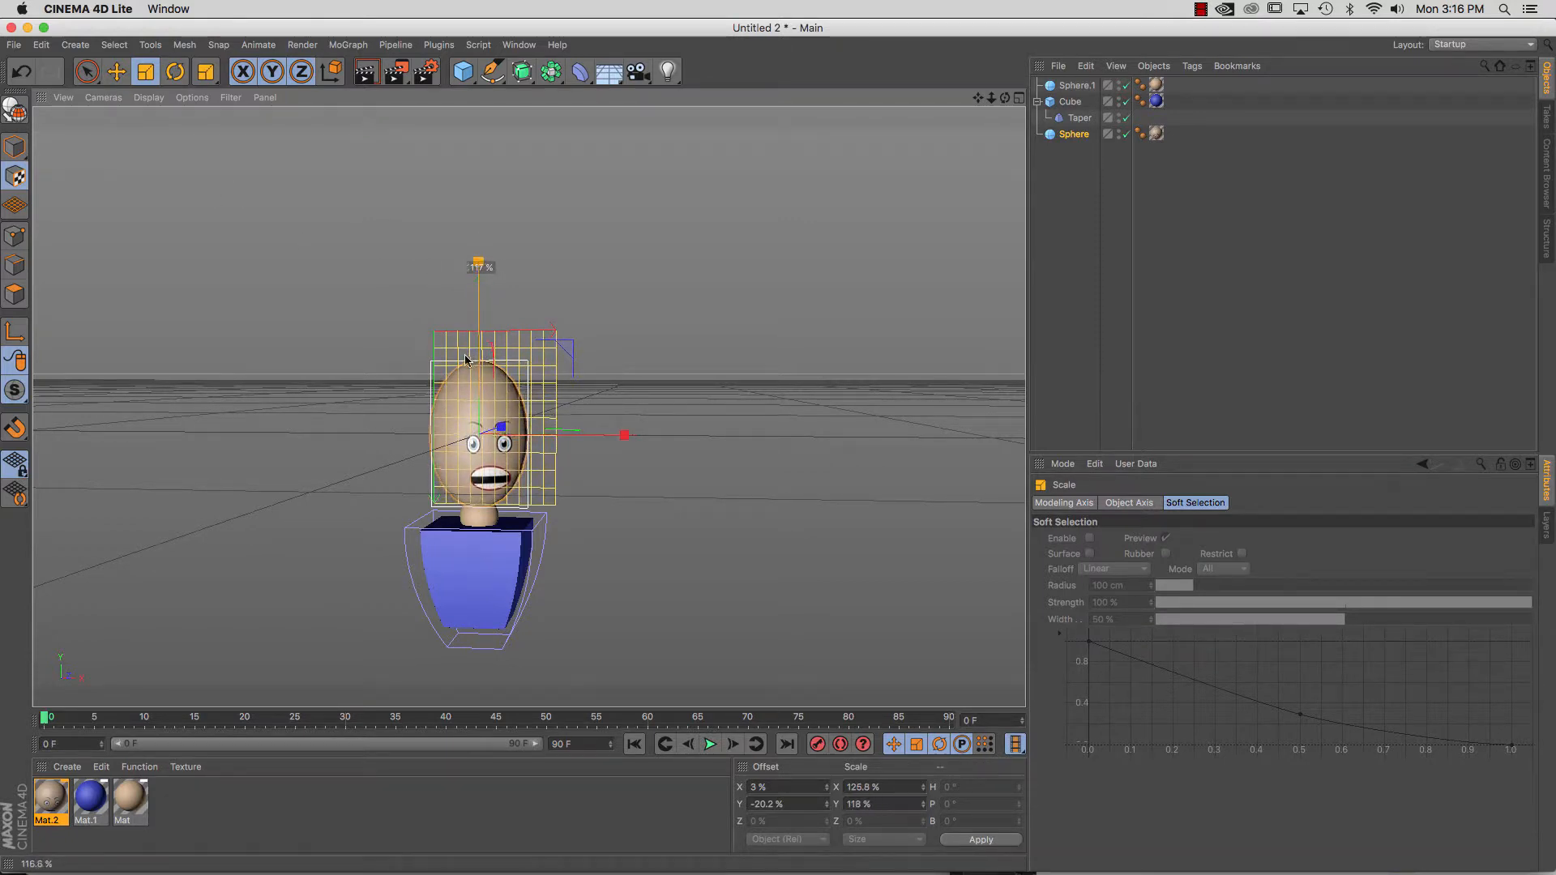
Move the face texture on the head to offsets of about -7.6 % in X and -27 % in Y, and render the view.
left_click(118, 71)
left_click_drag(480, 438, 464, 430)
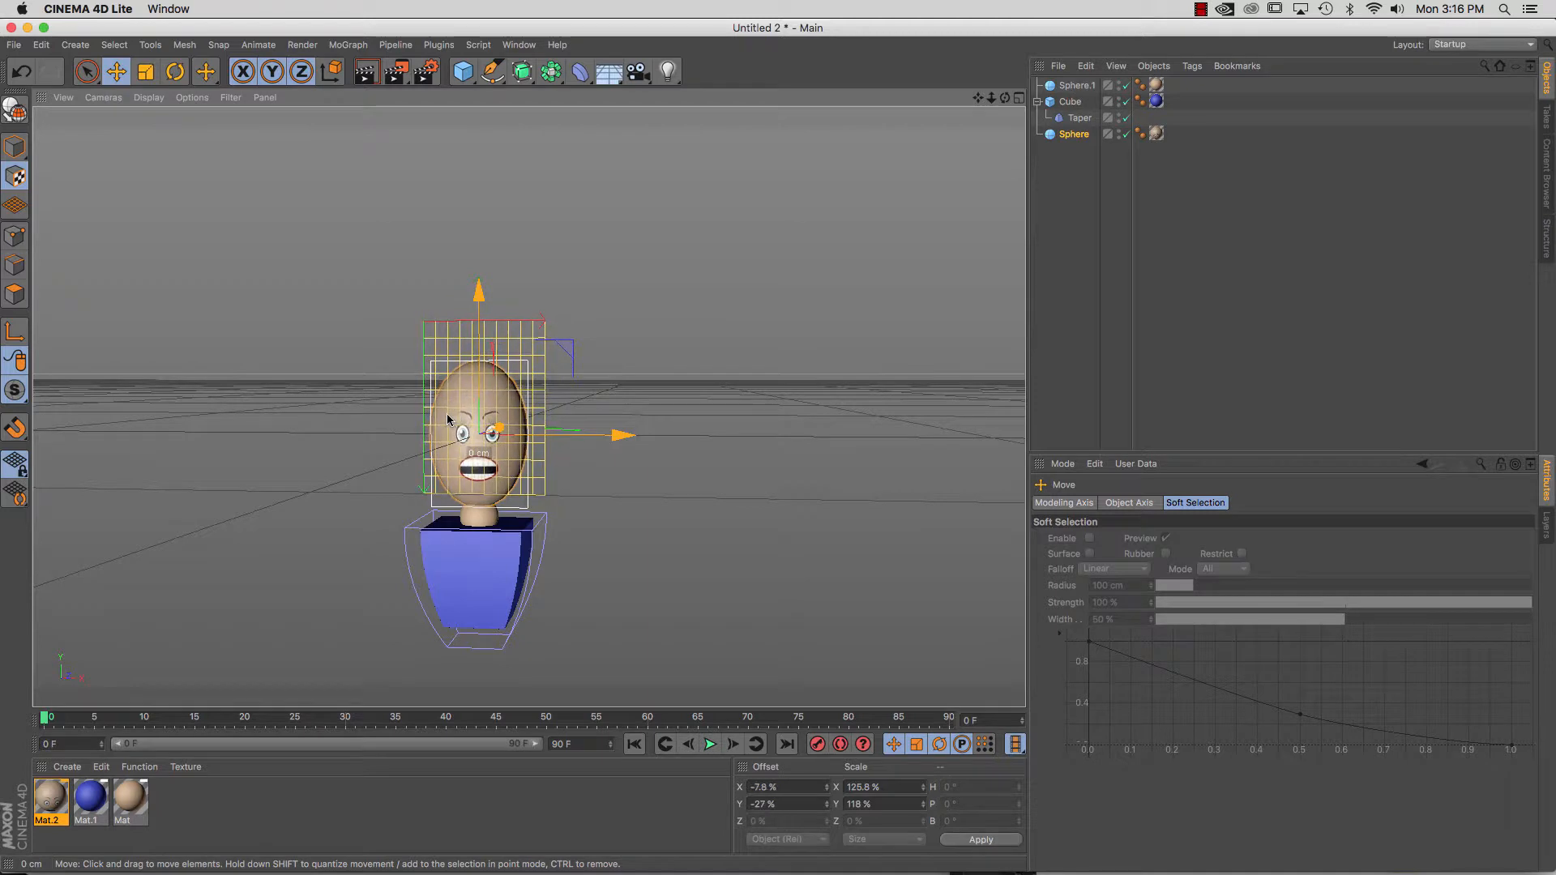
left_click(366, 73)
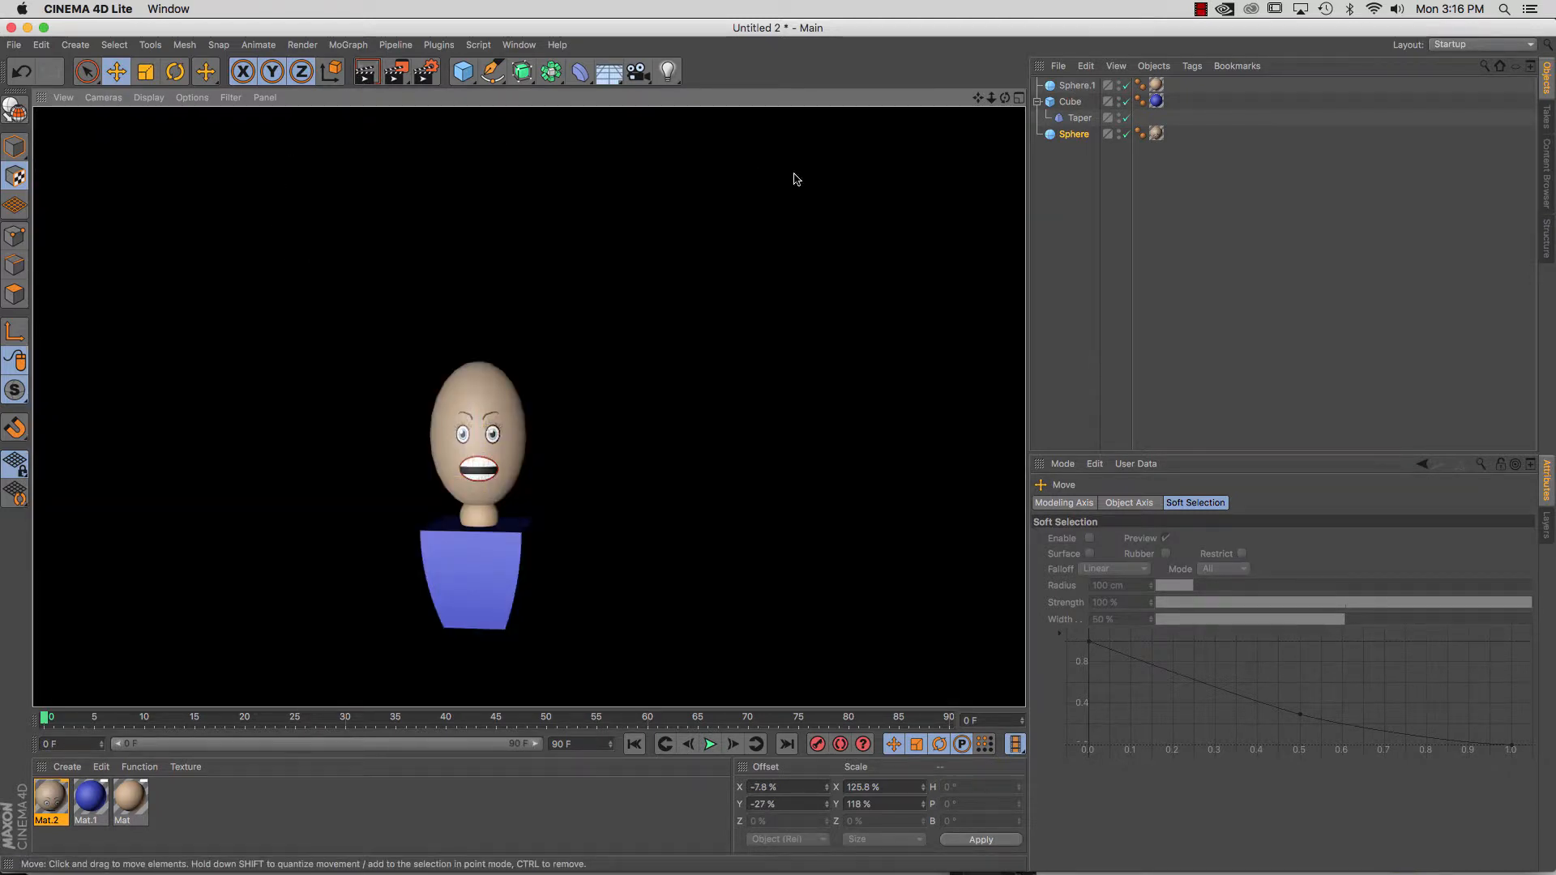
Frame the head close up, render the view, and clear the object selection.
scroll(529, 407, "up", 5)
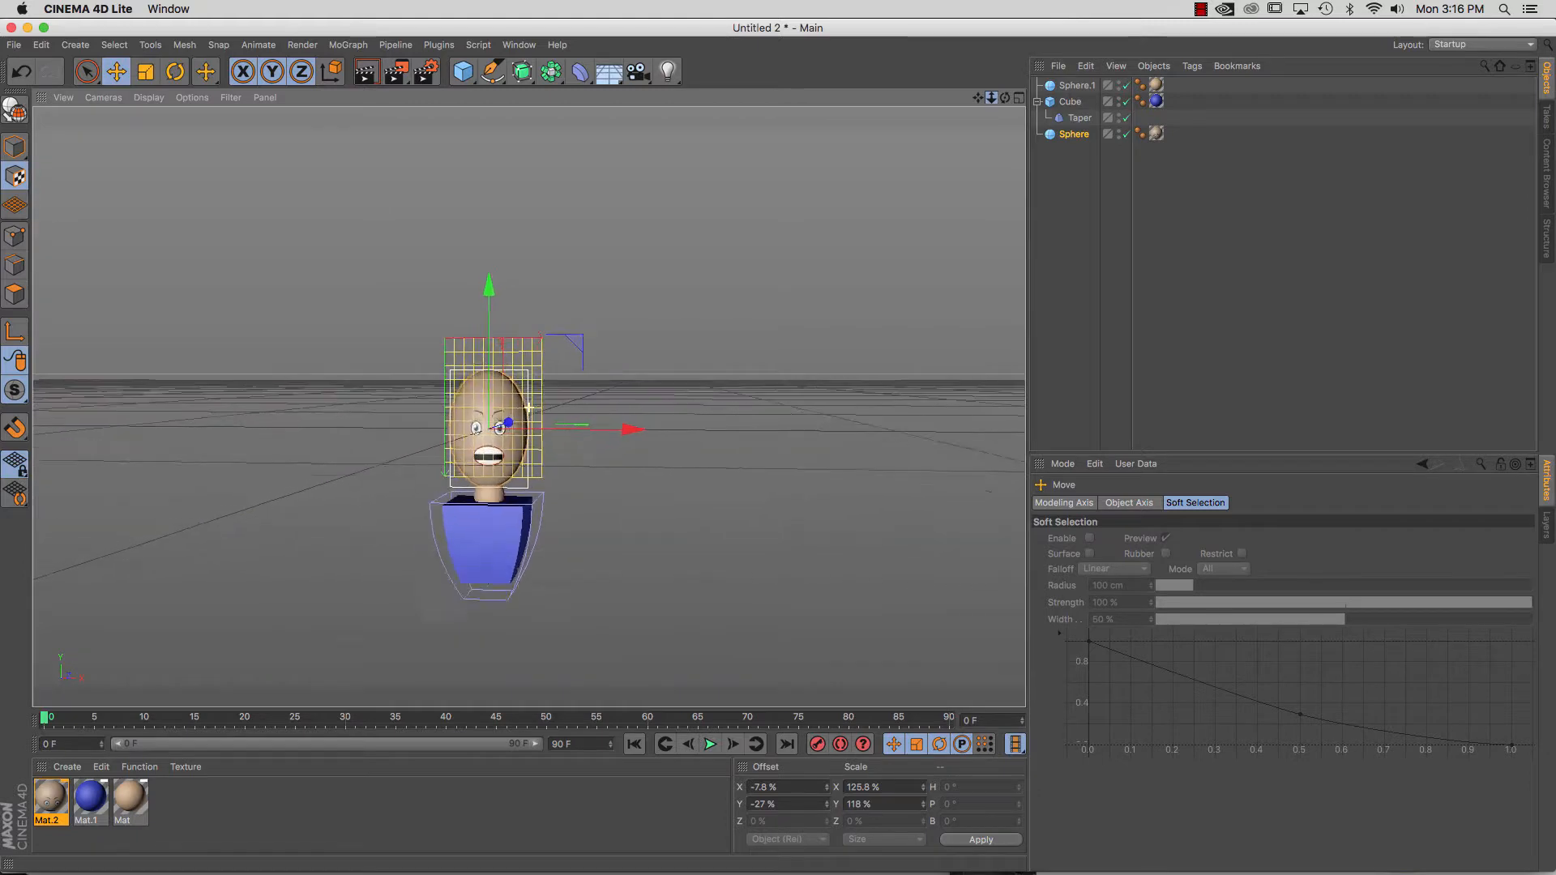
scroll(530, 407, "up", 2)
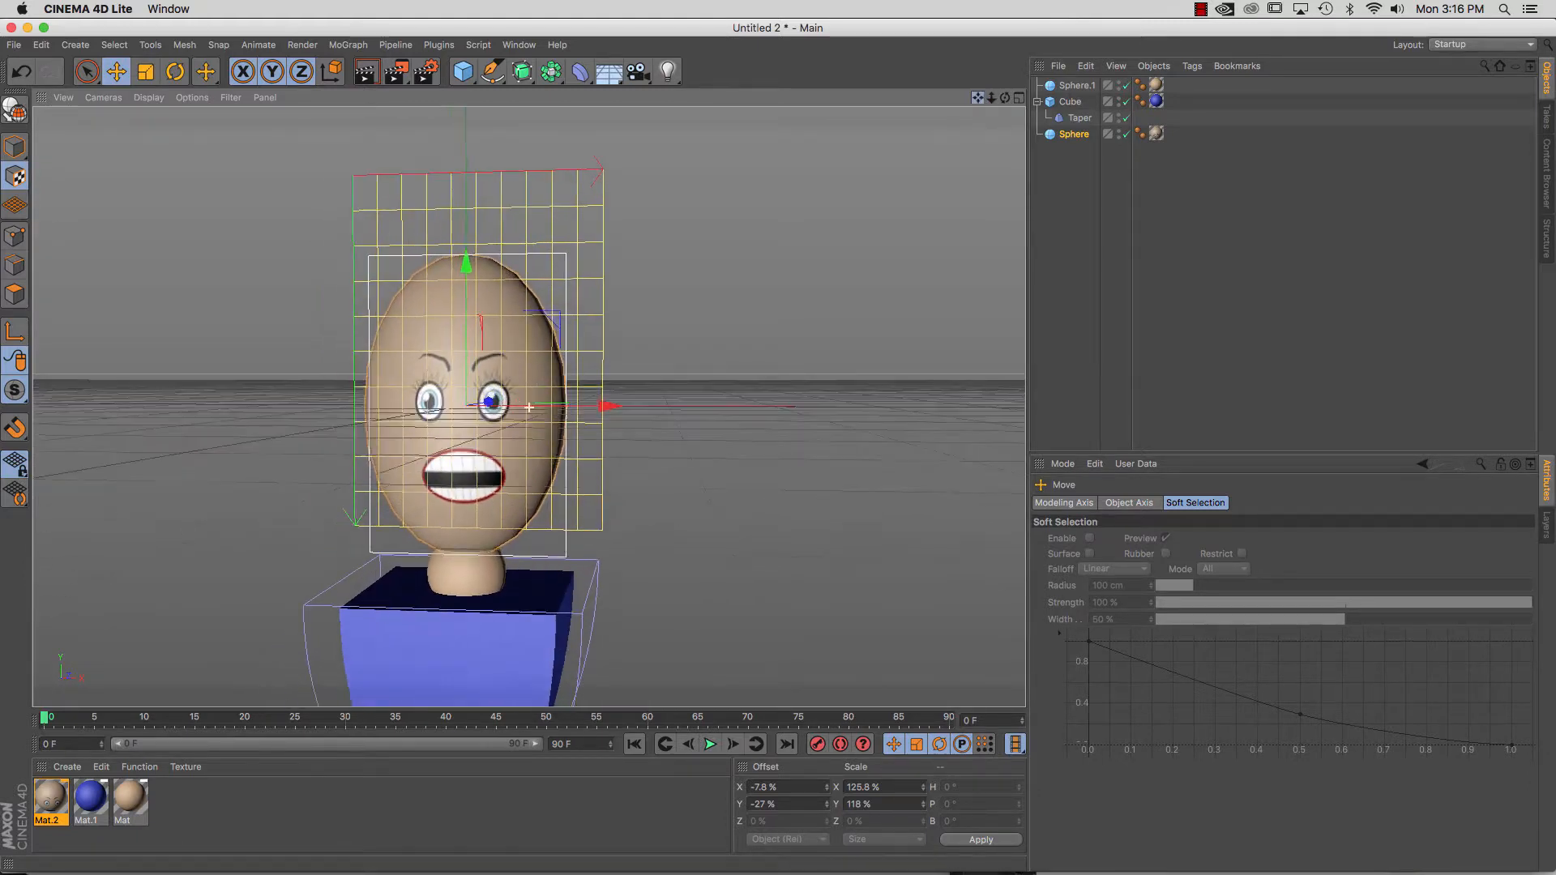
left_click_drag(978, 97, 1033, 74)
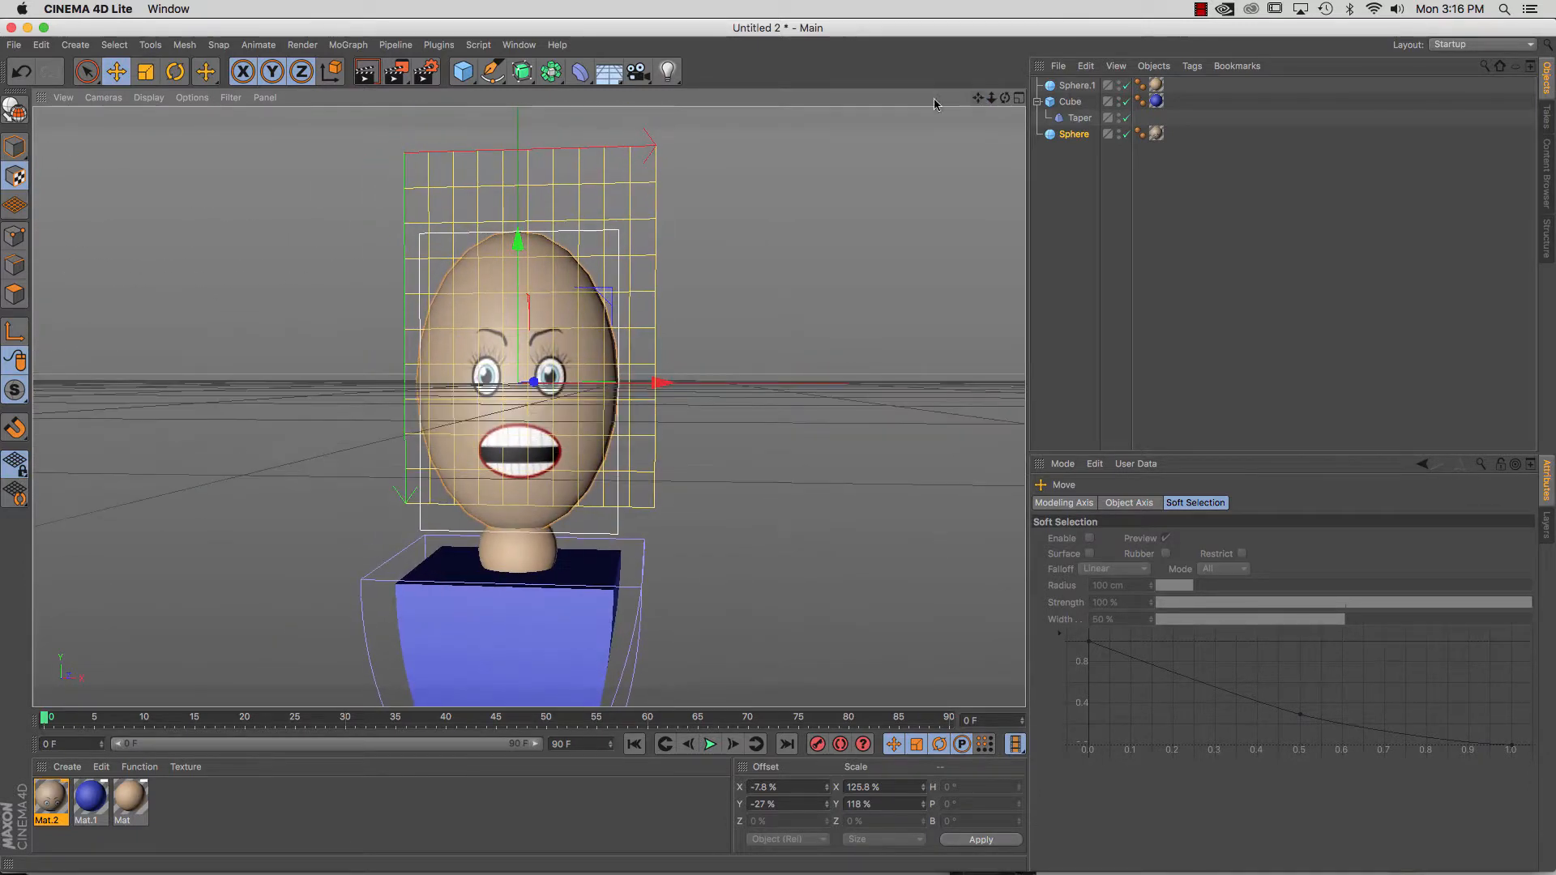
left_click(366, 72)
left_click(818, 309)
left_click(1103, 316)
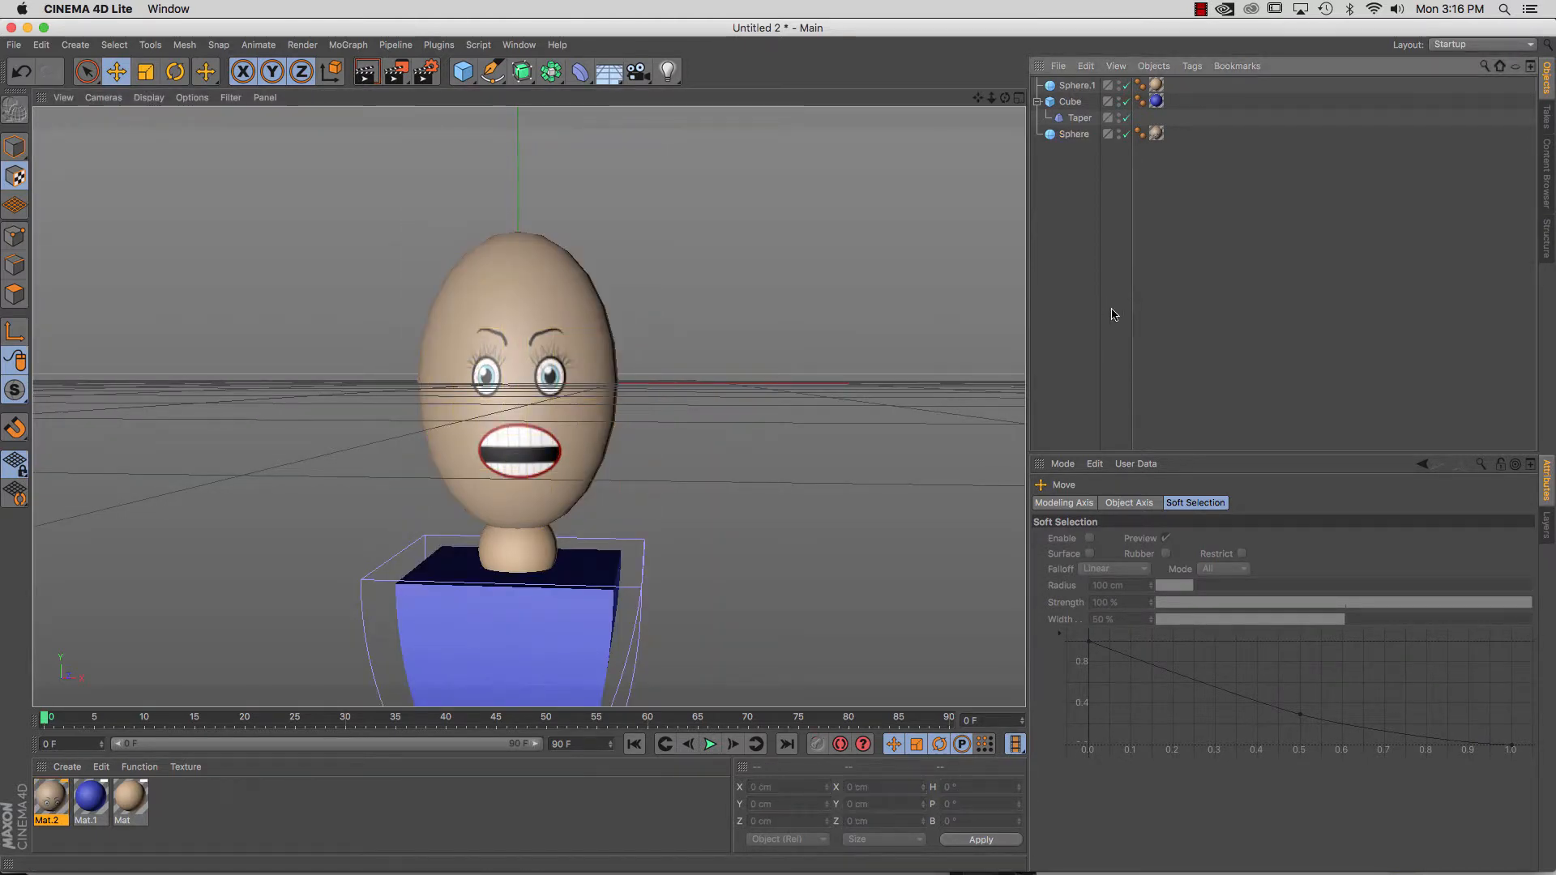
Try Flat and Spherical projections on the neck sphere's skin texture tag.
left_click(1154, 88)
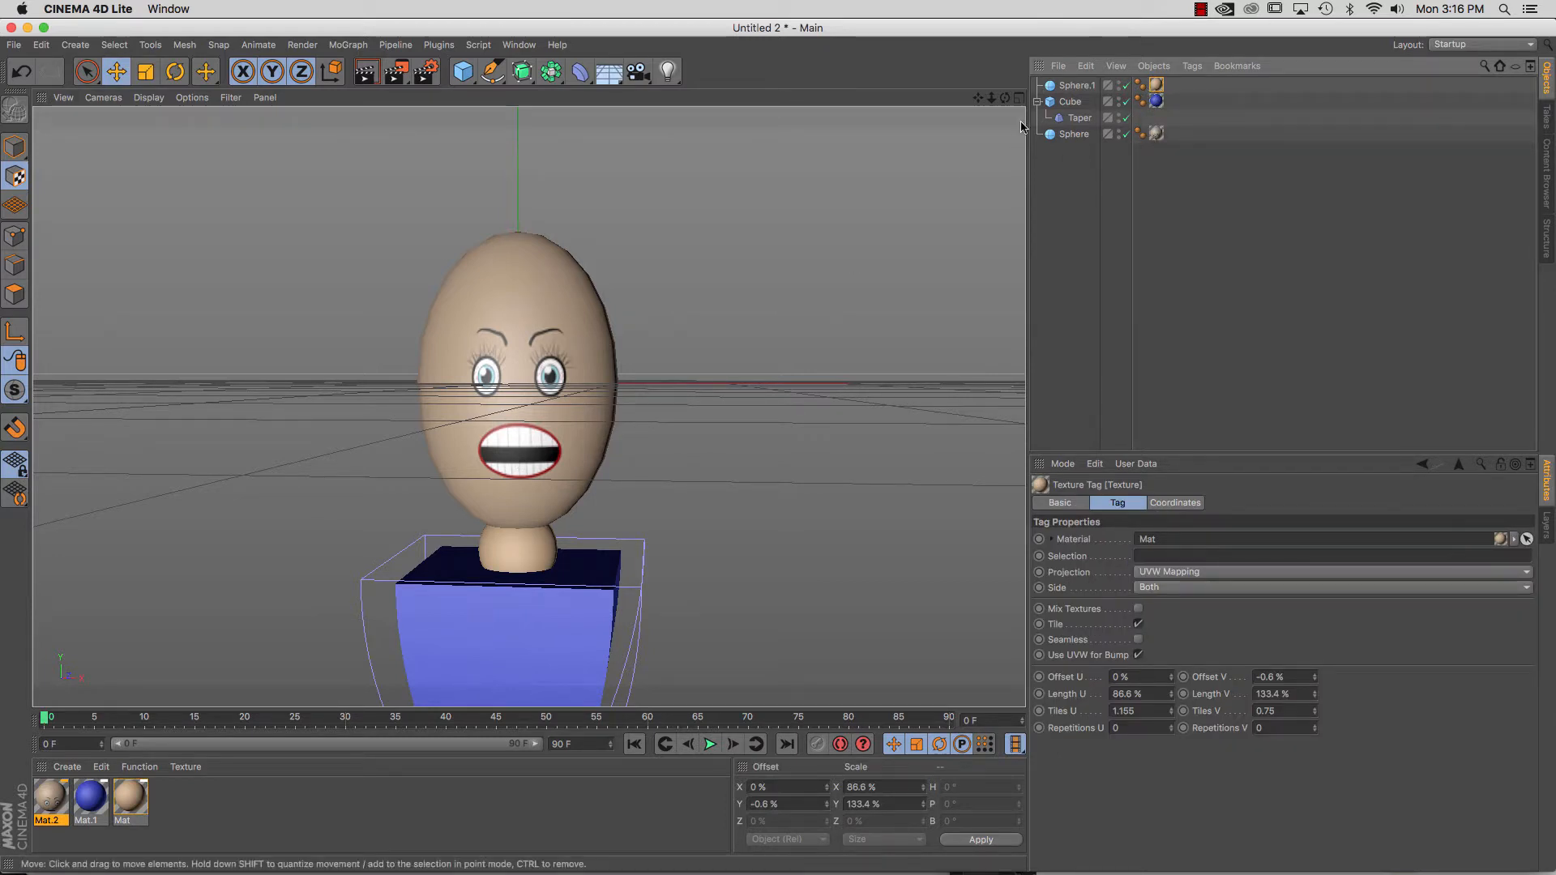
left_click(50, 797)
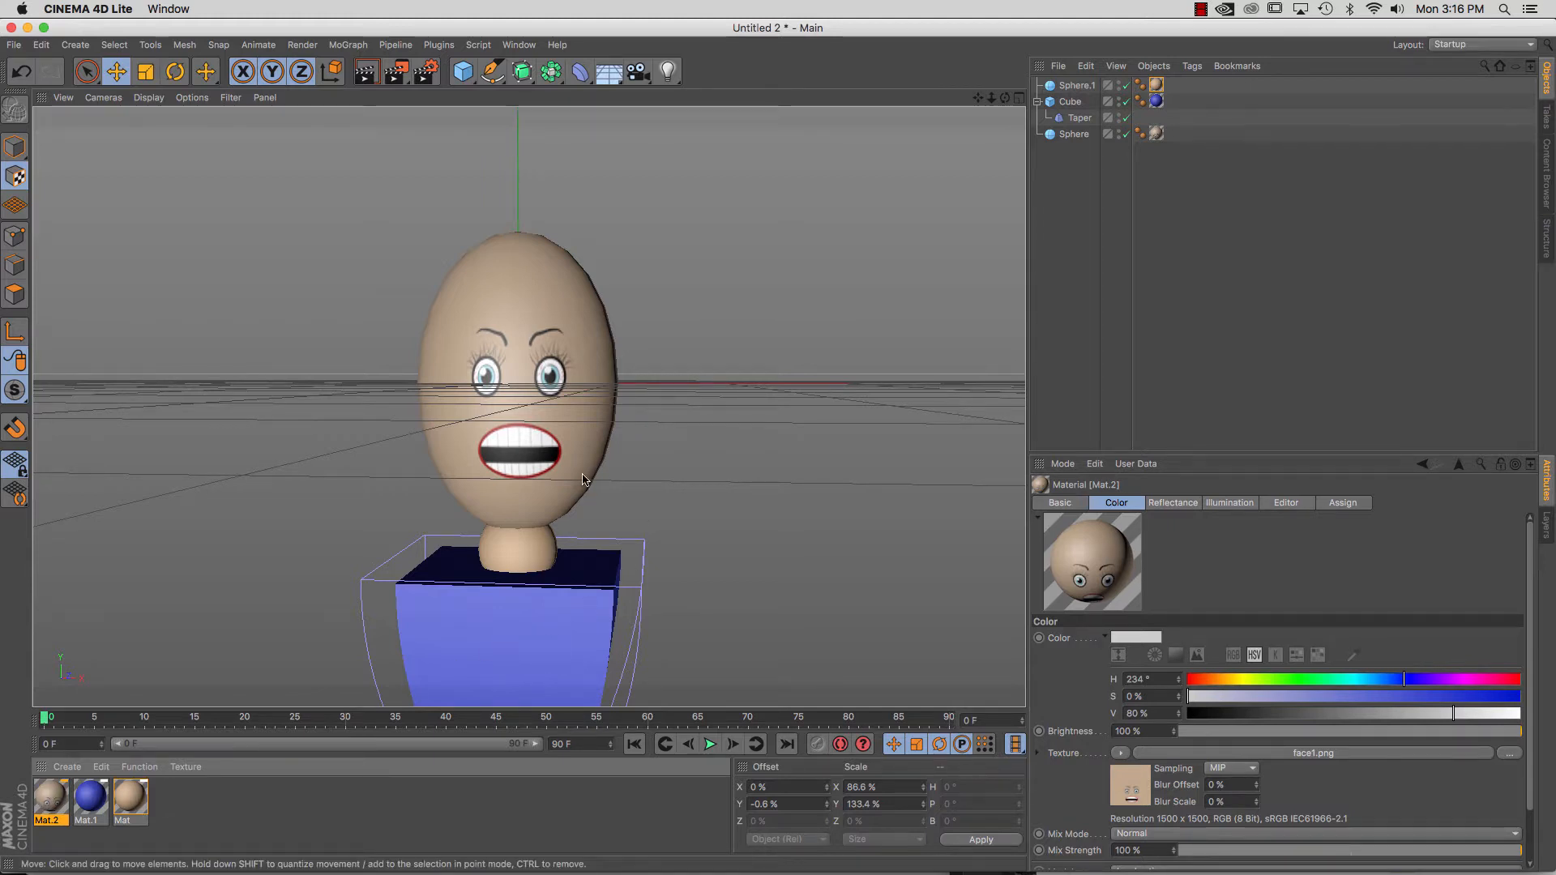
left_click(1155, 86)
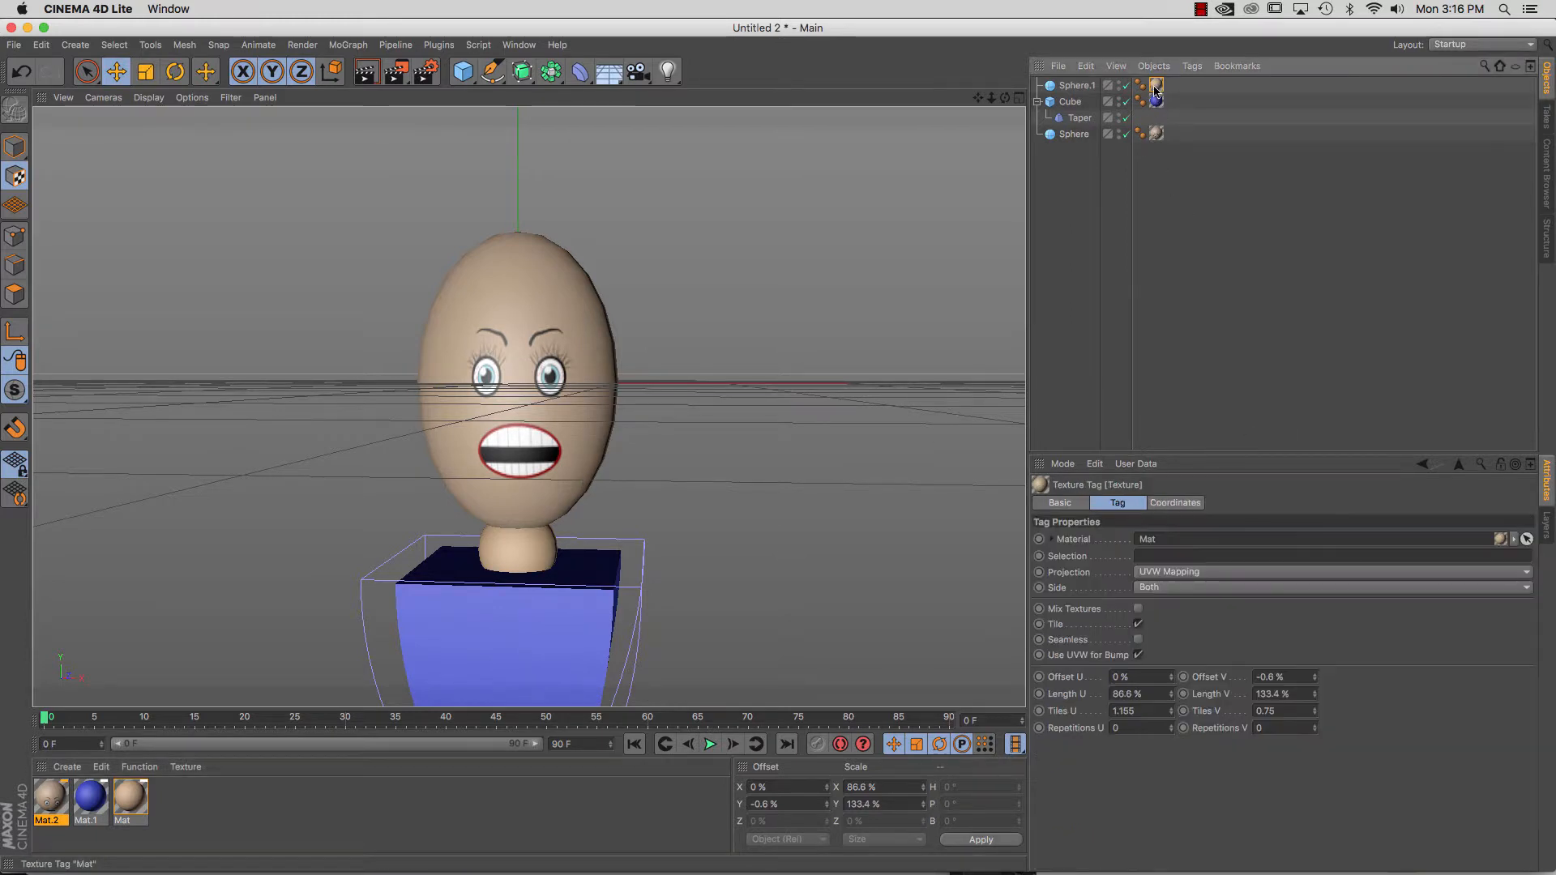
left_click(1220, 573)
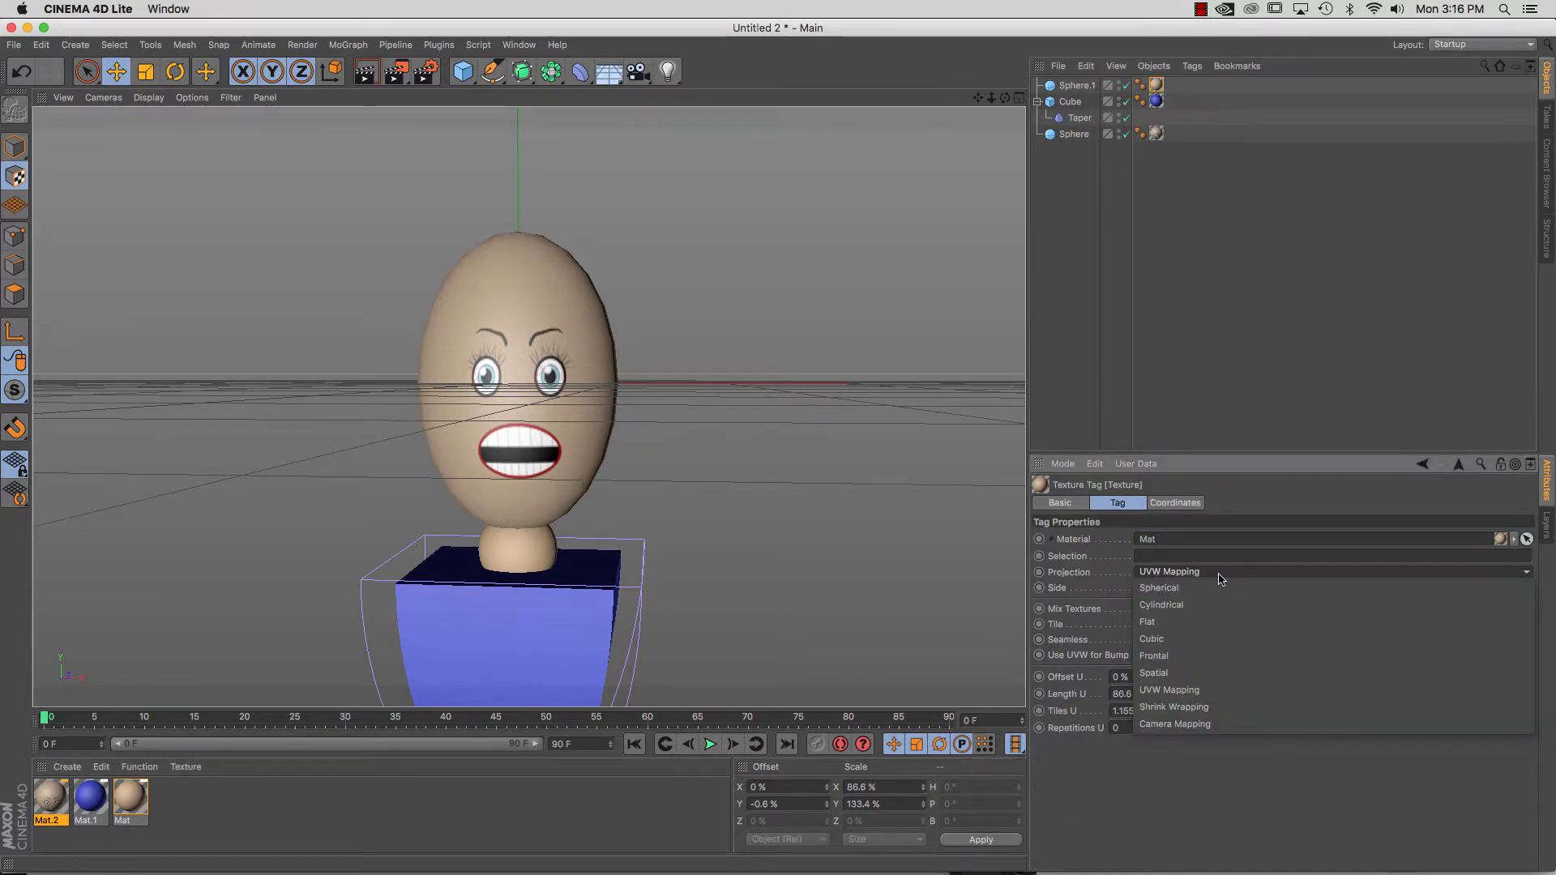
left_click(1211, 624)
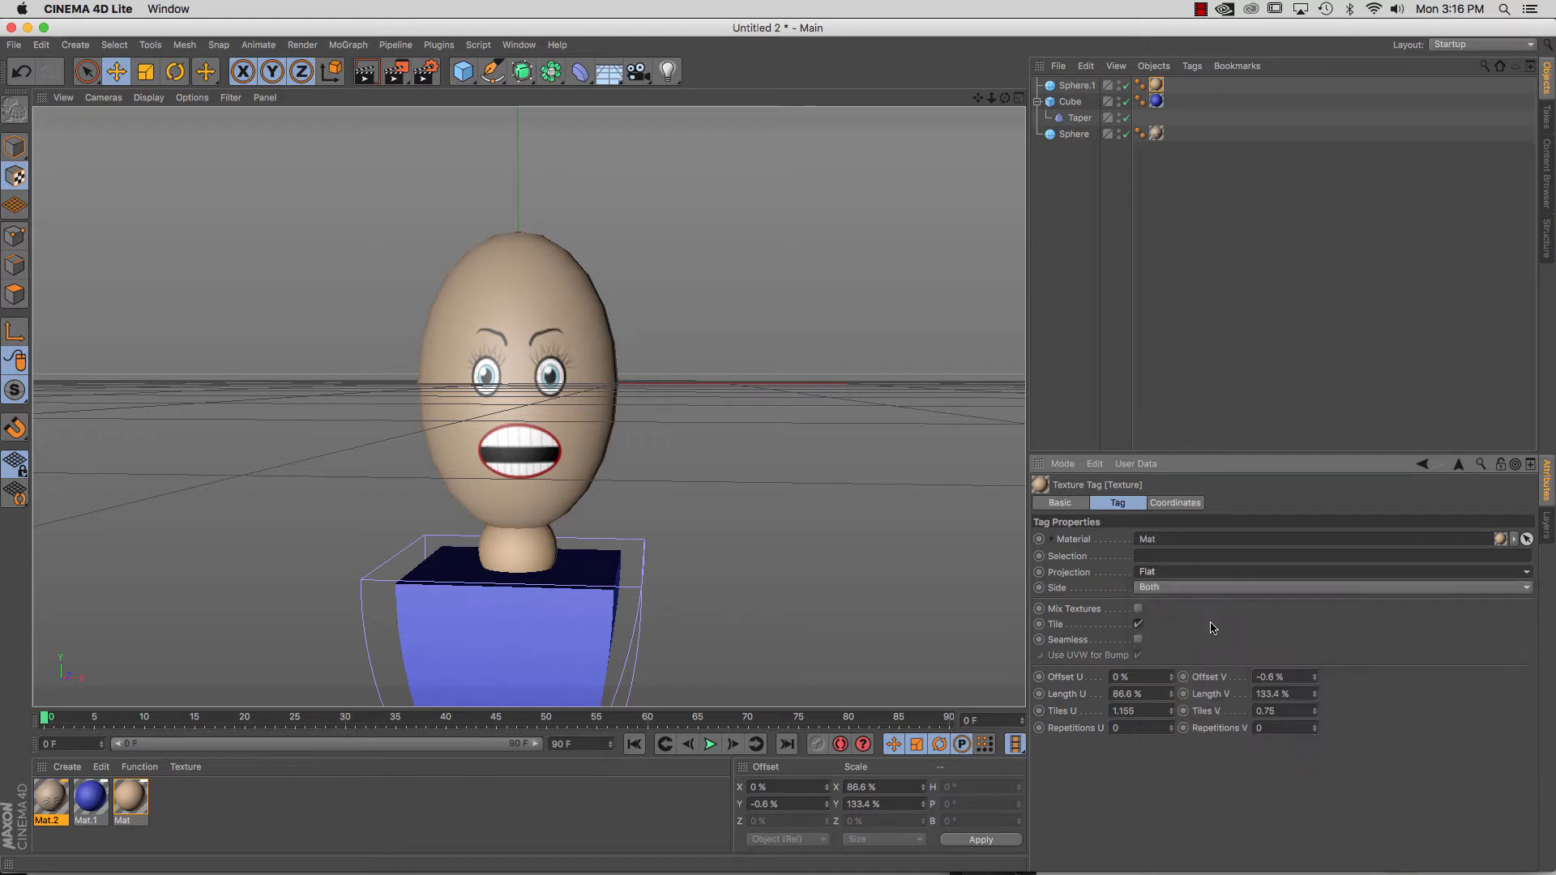
left_click(1205, 576)
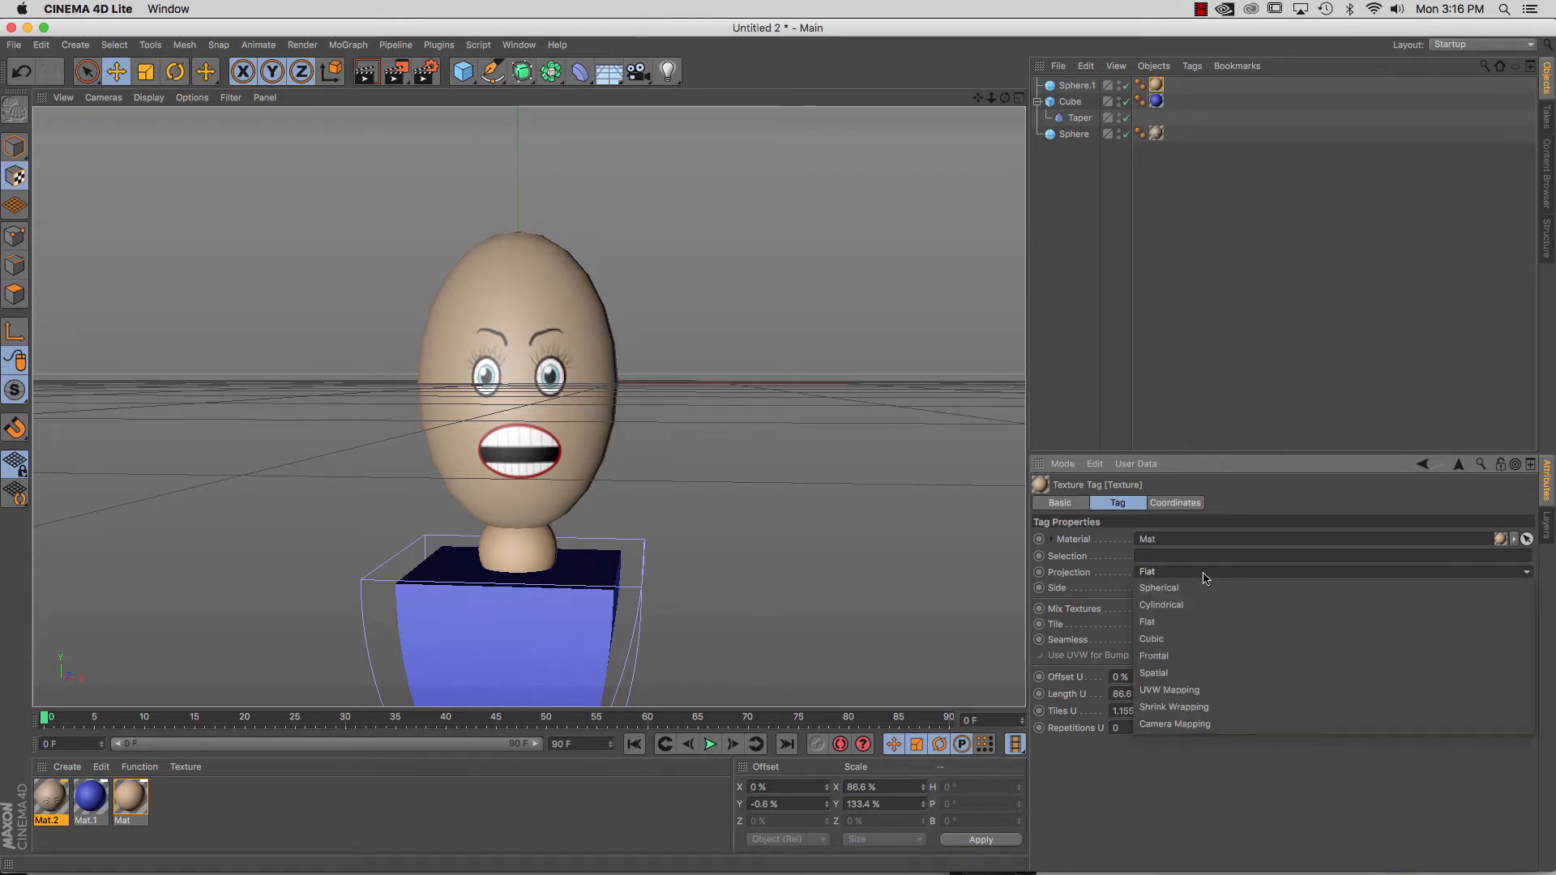
left_click(1204, 586)
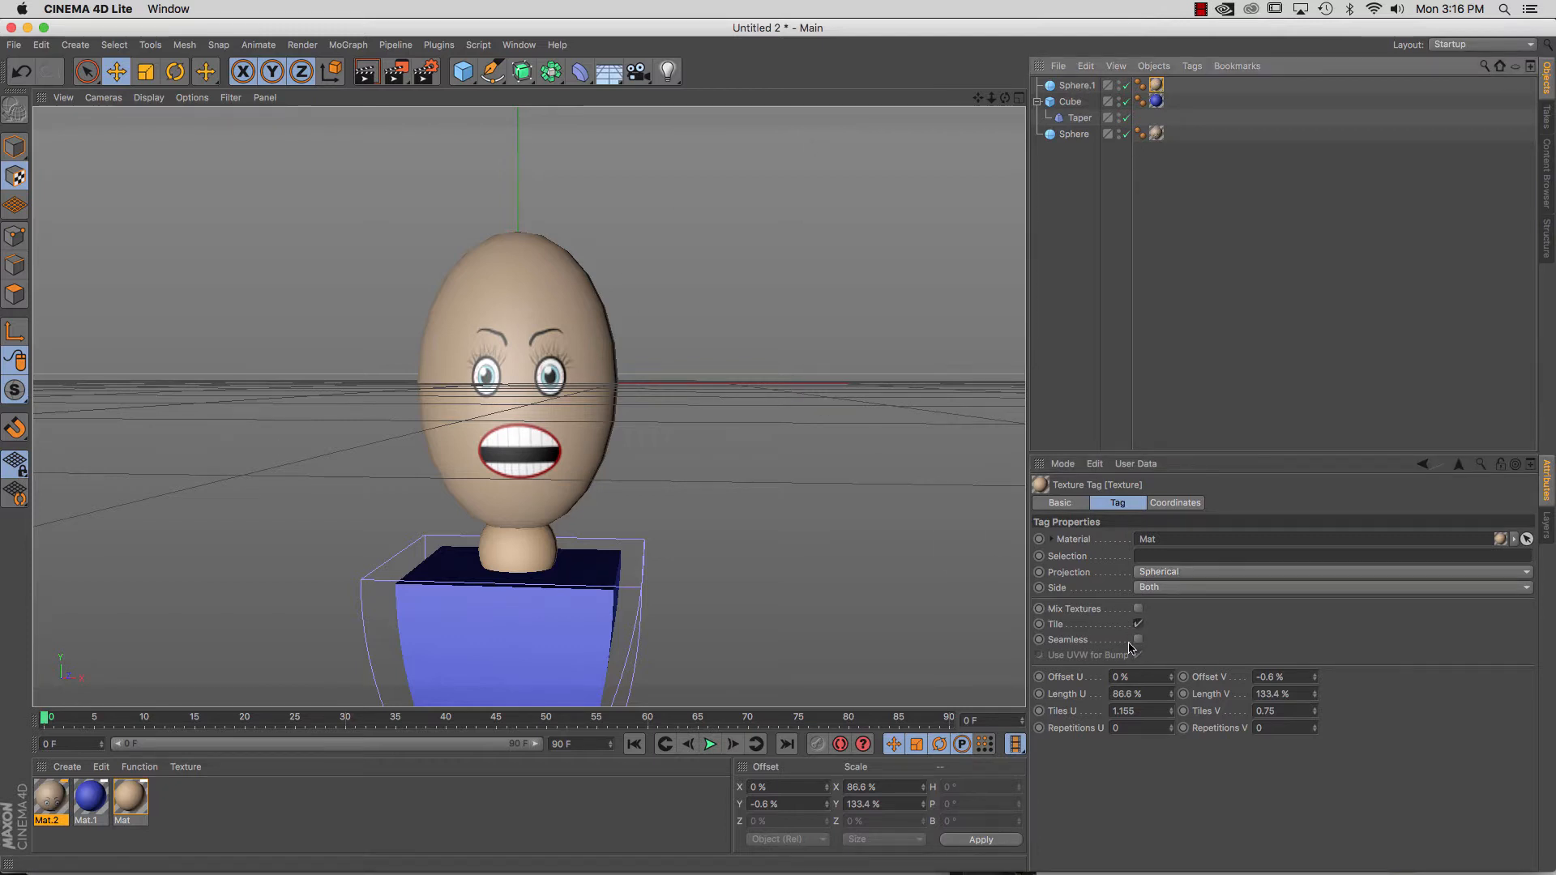
Switch to model mode and set the projection of the neck's skin texture to Shrink Wrapping.
left_click(1181, 574)
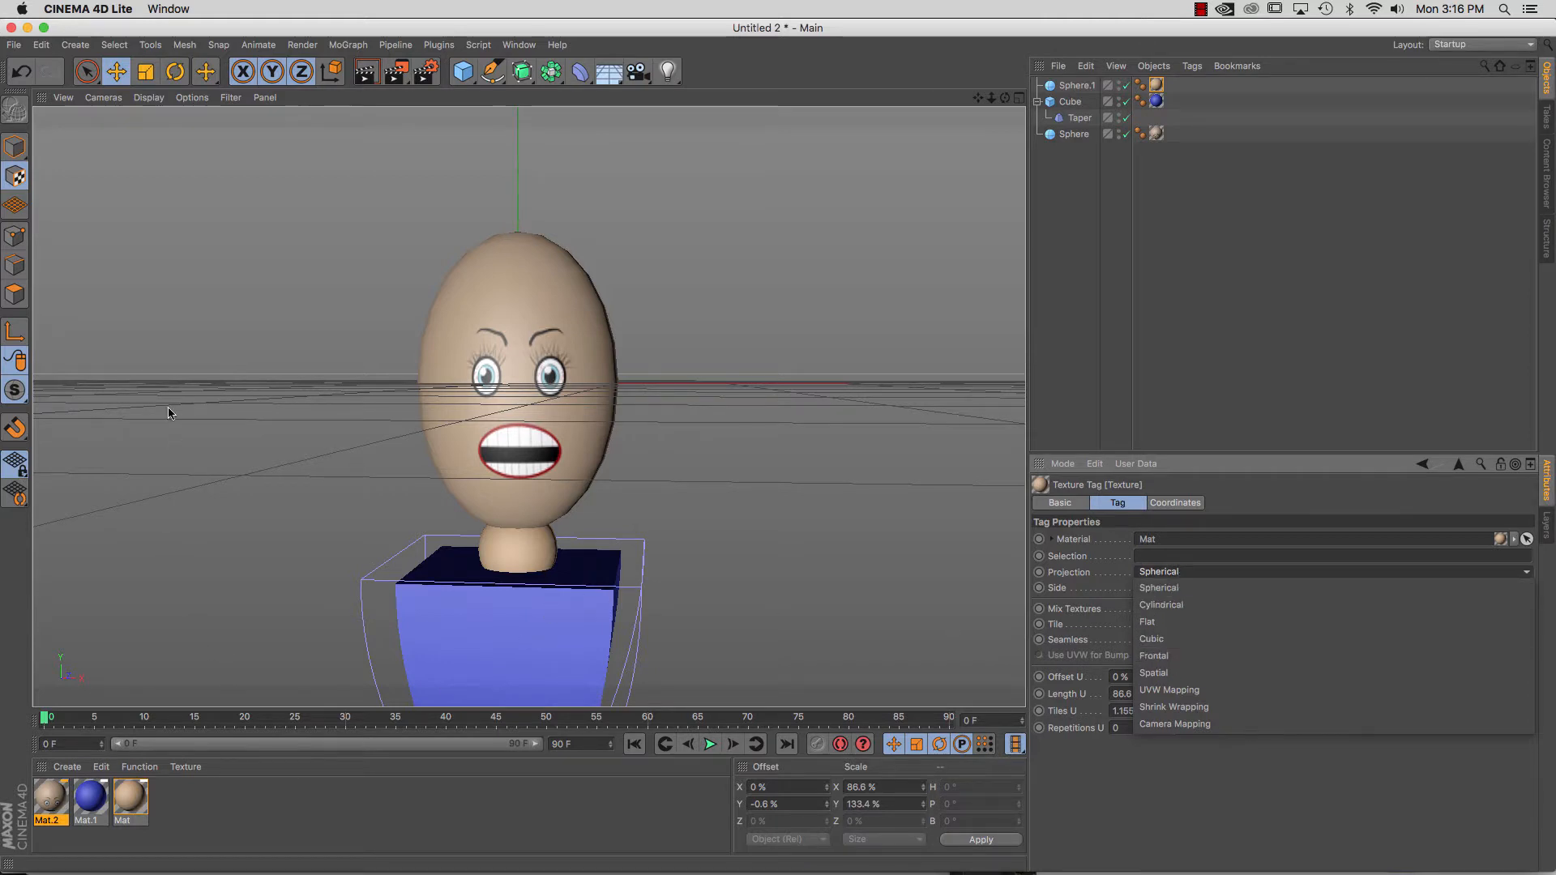
left_click(264, 276)
left_click(16, 147)
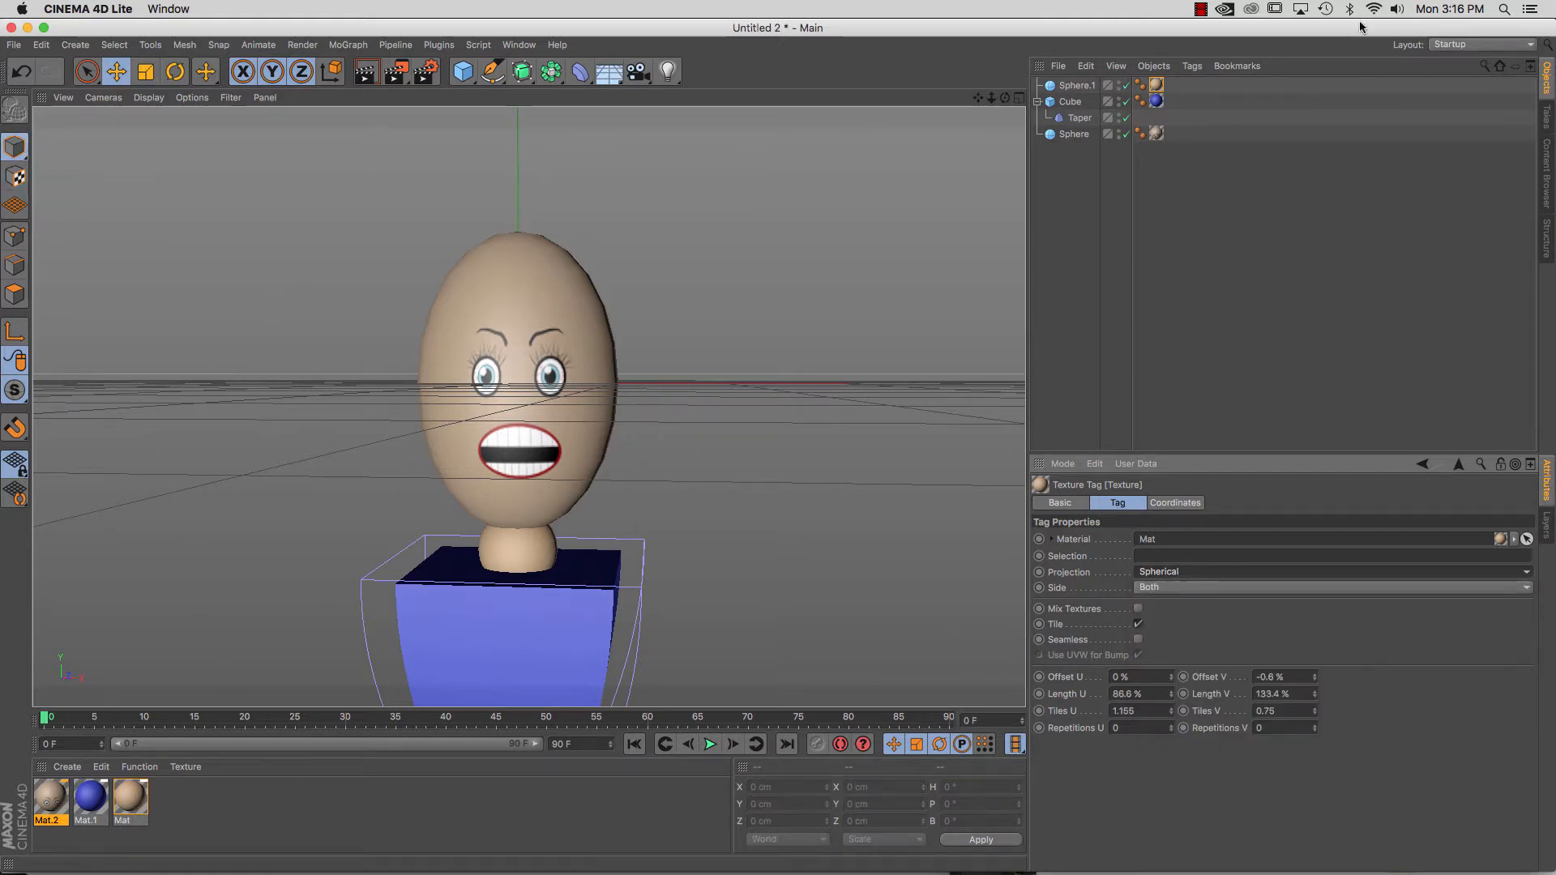
left_click(1236, 576)
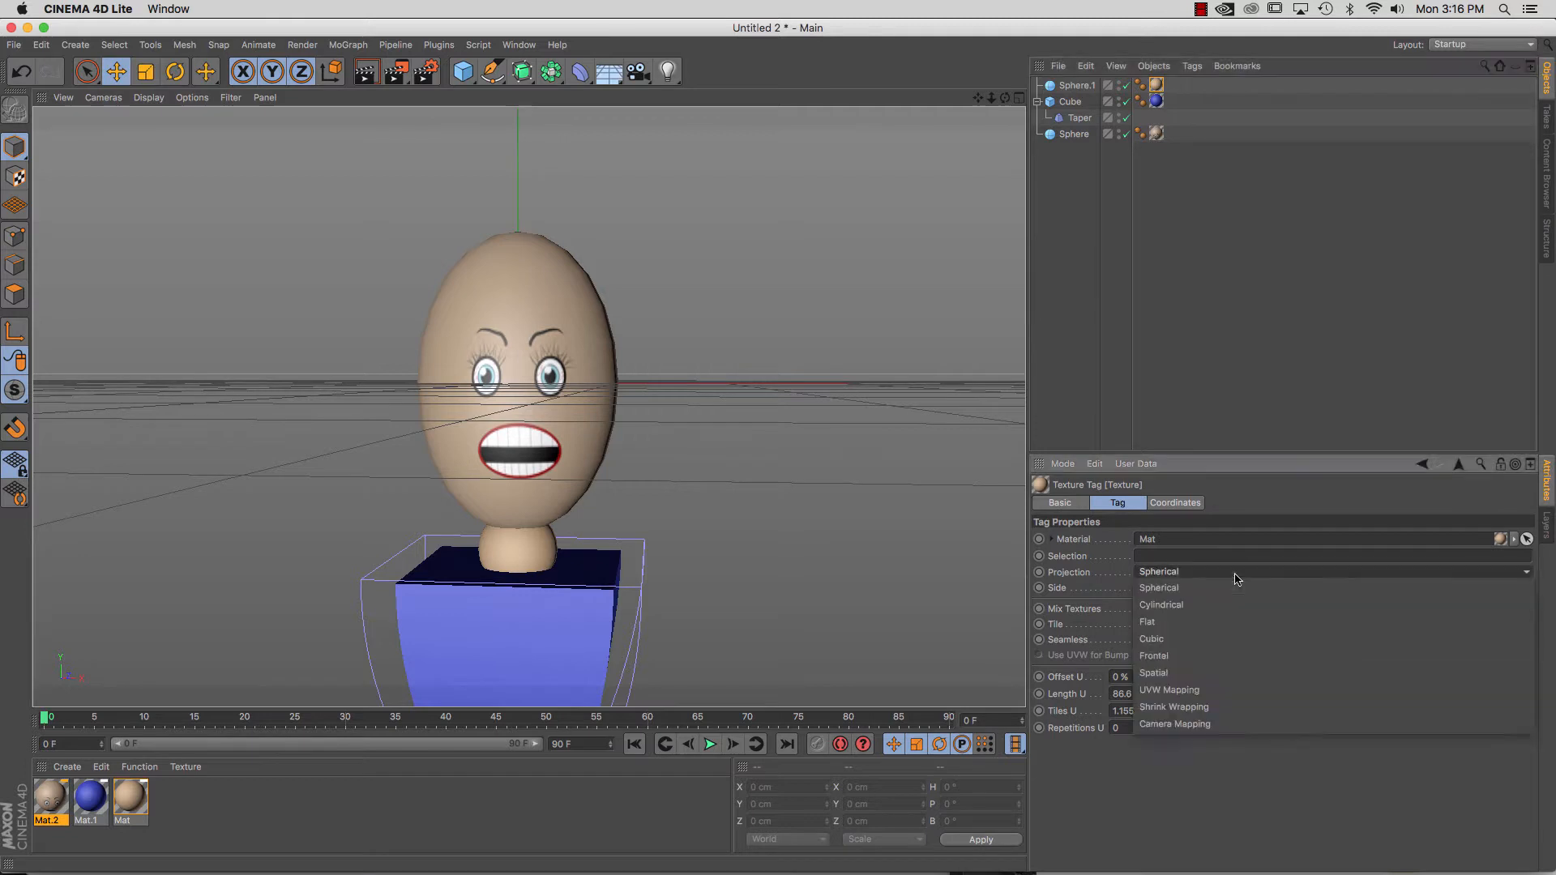
left_click(1213, 708)
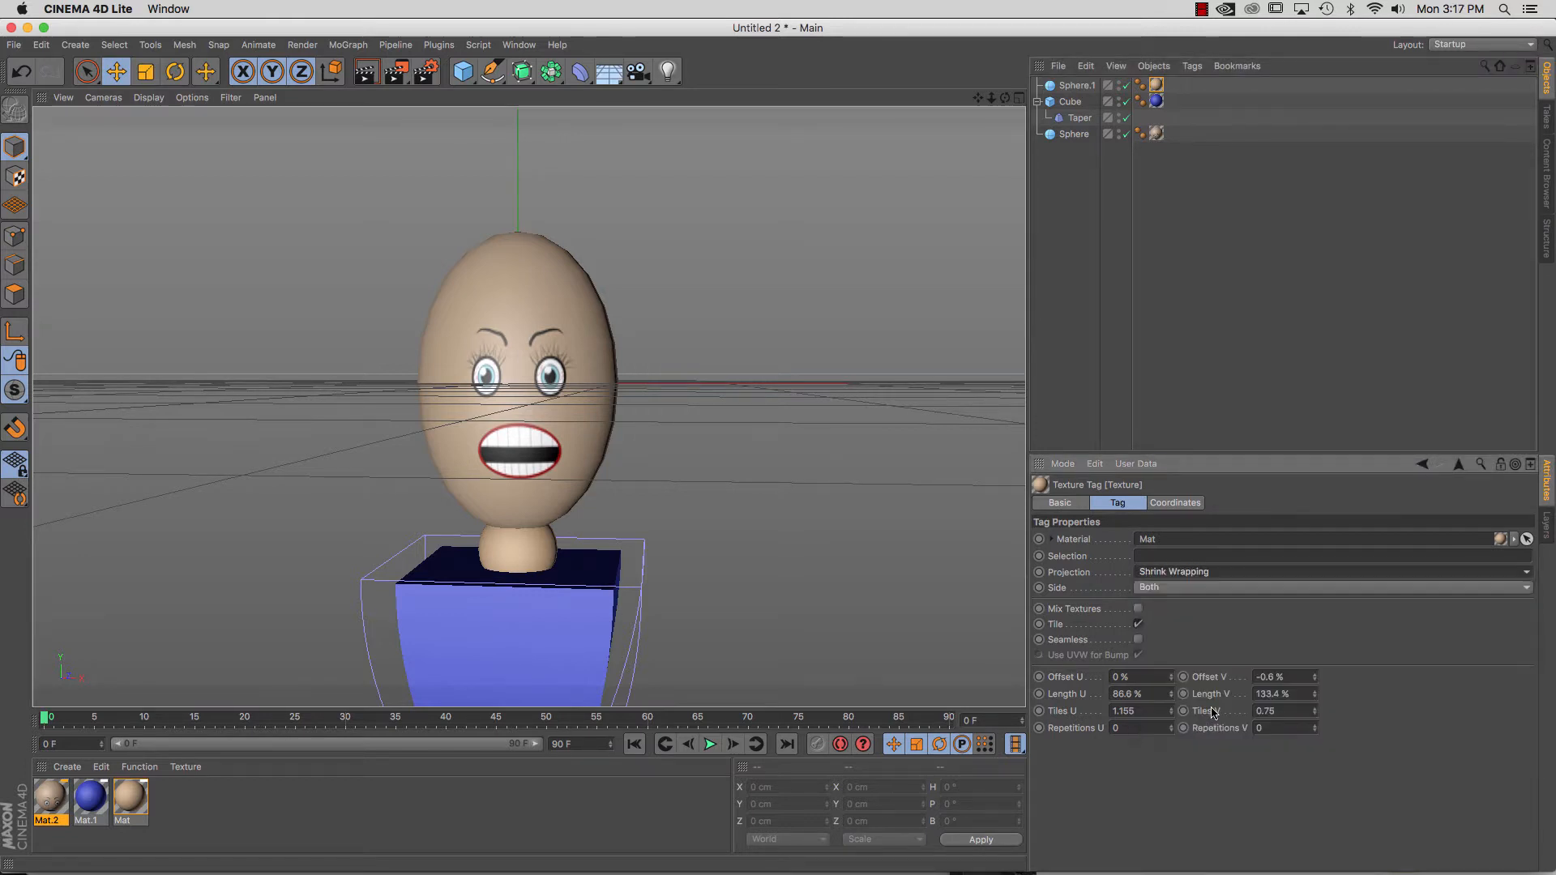
Check the texture tags of the body and neck, and render the close-up view of the character.
left_click(1159, 103)
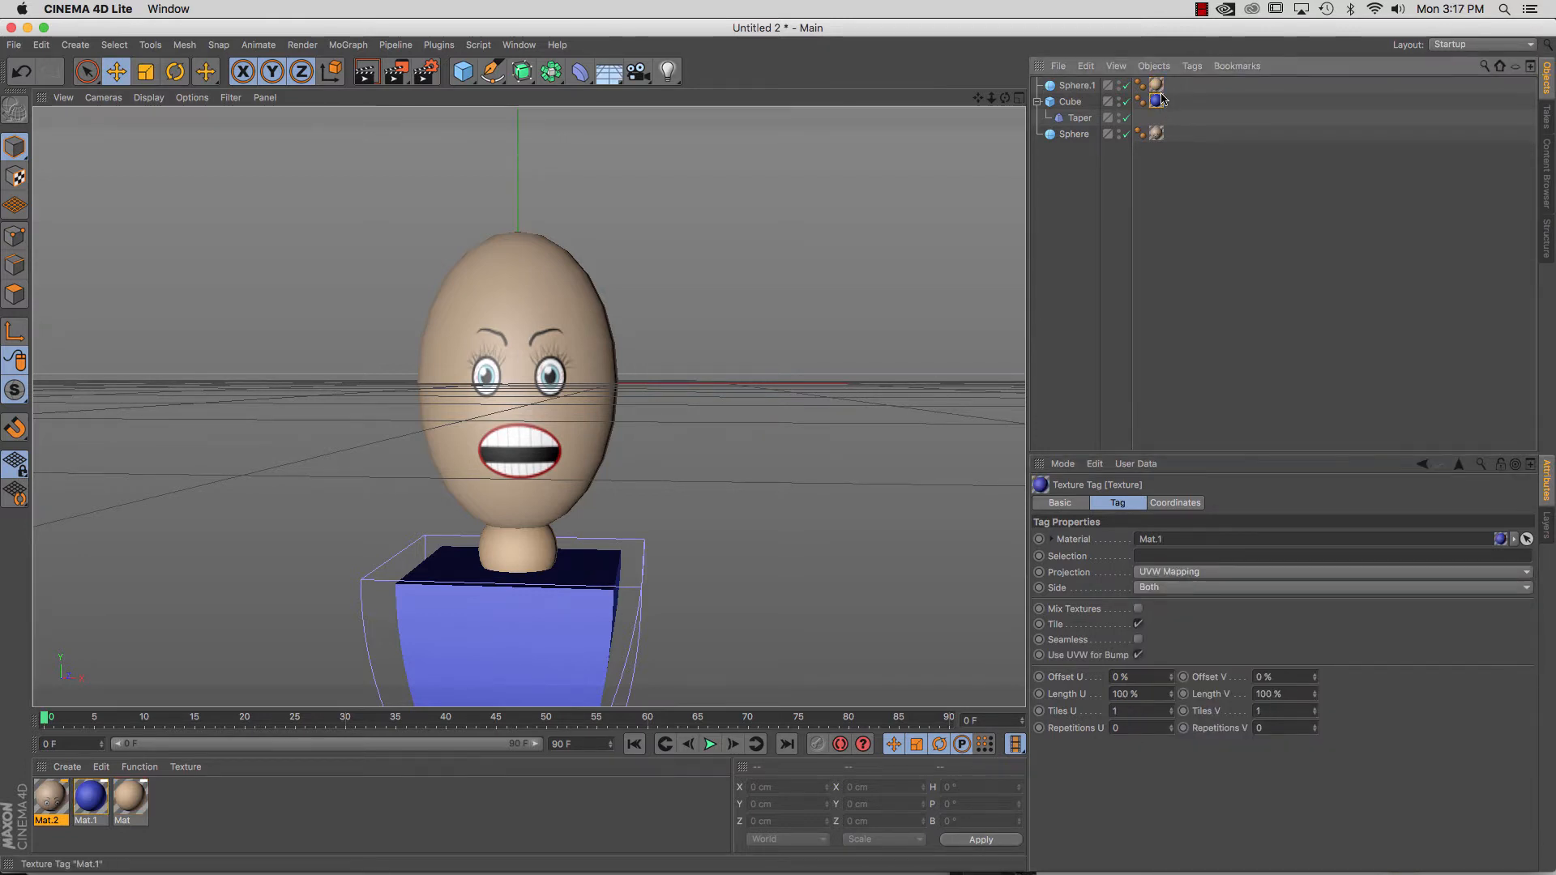
left_click(1155, 86)
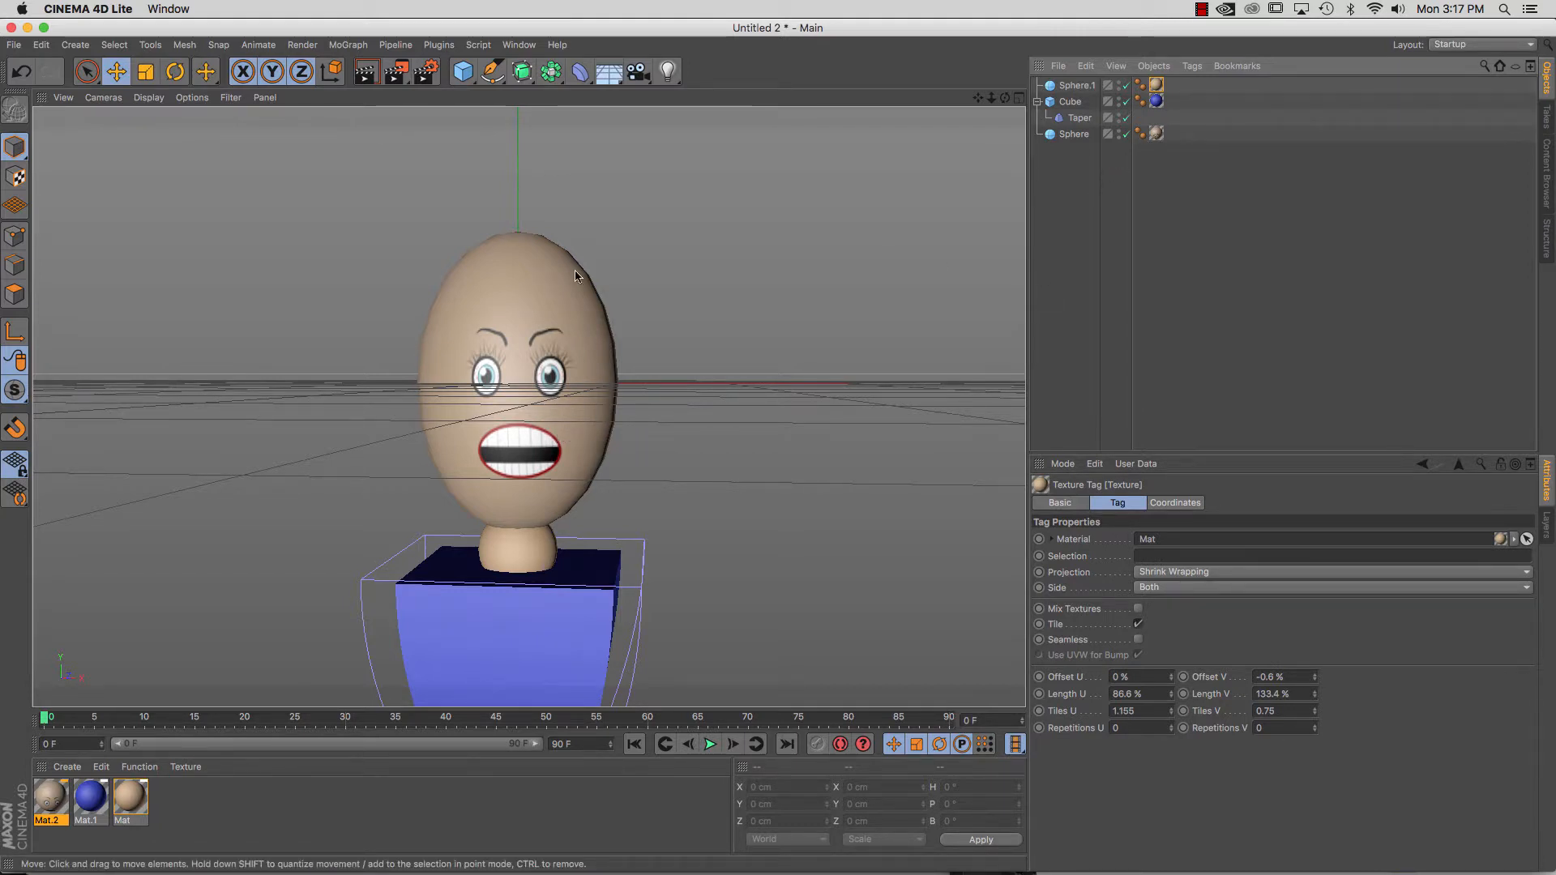
left_click(365, 78)
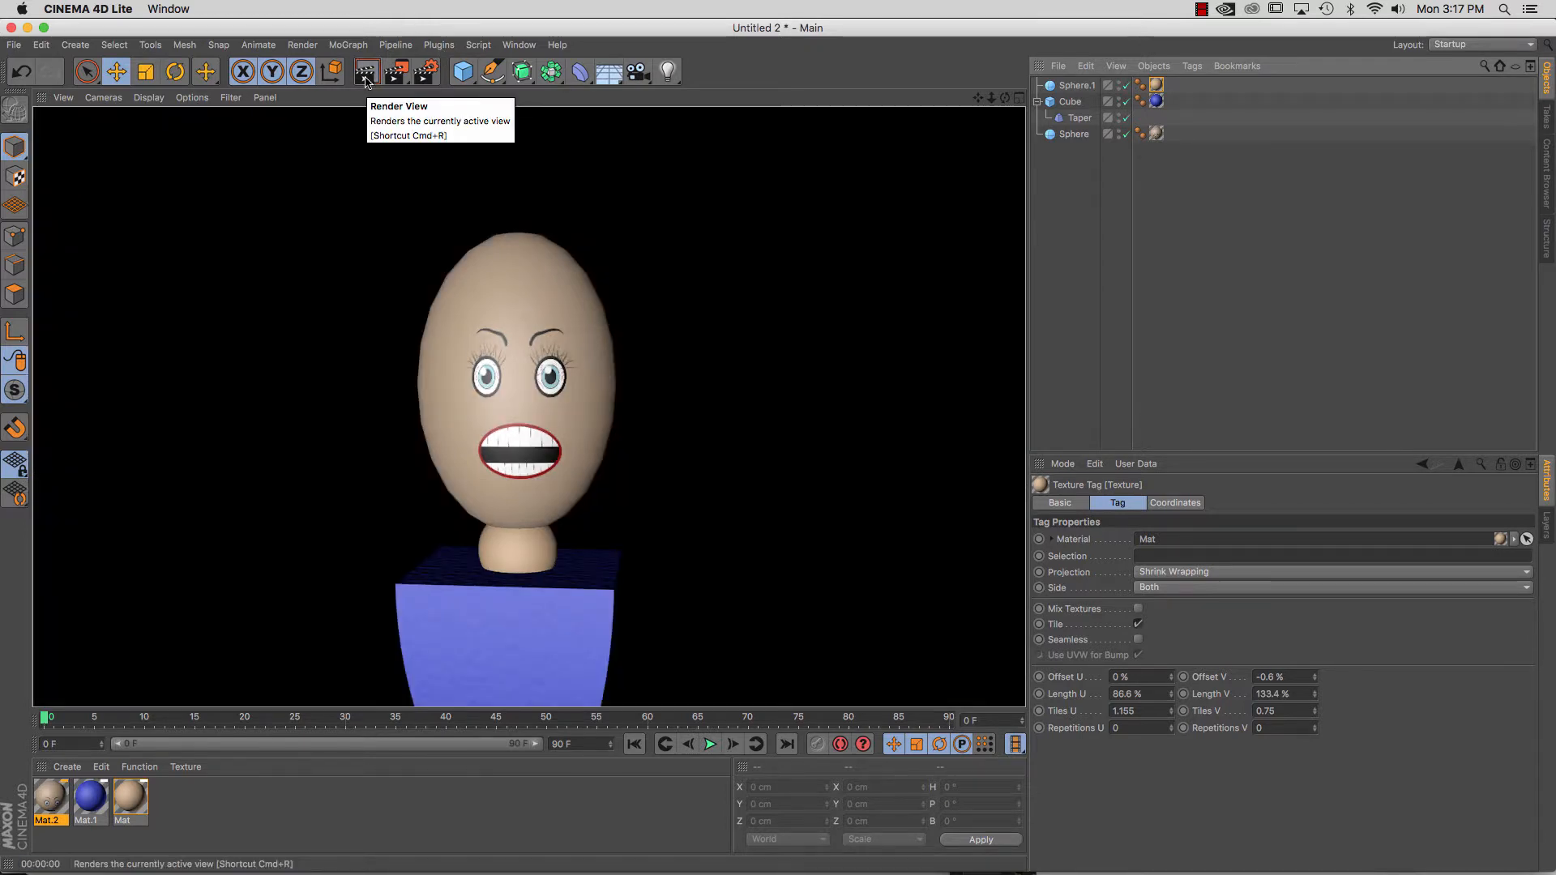
left_click(829, 349)
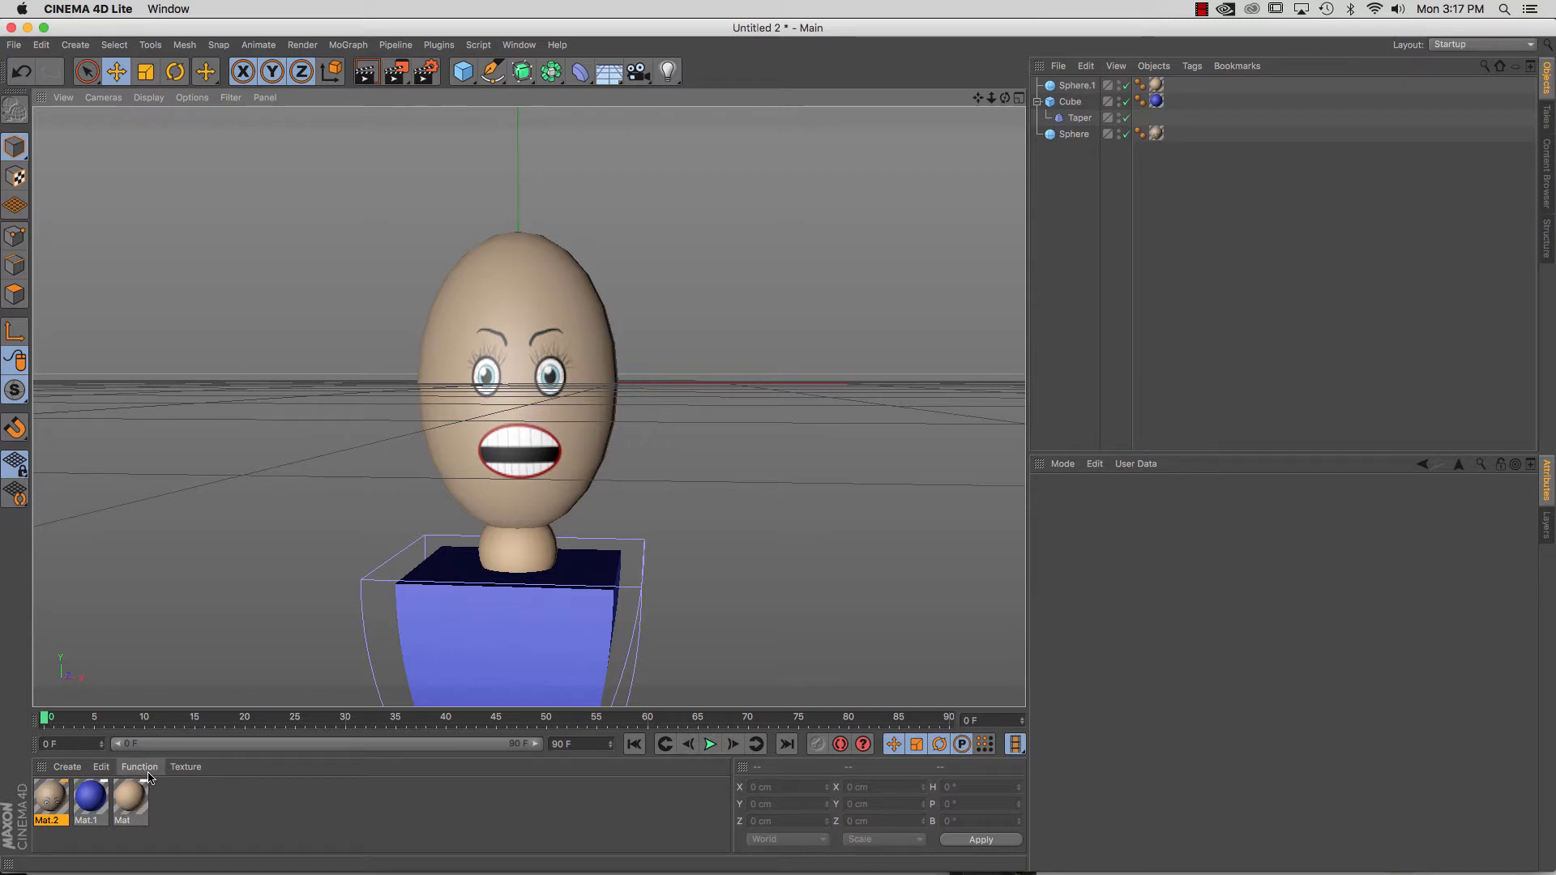
Start a new empty project and add a cube to it.
key("super+n")
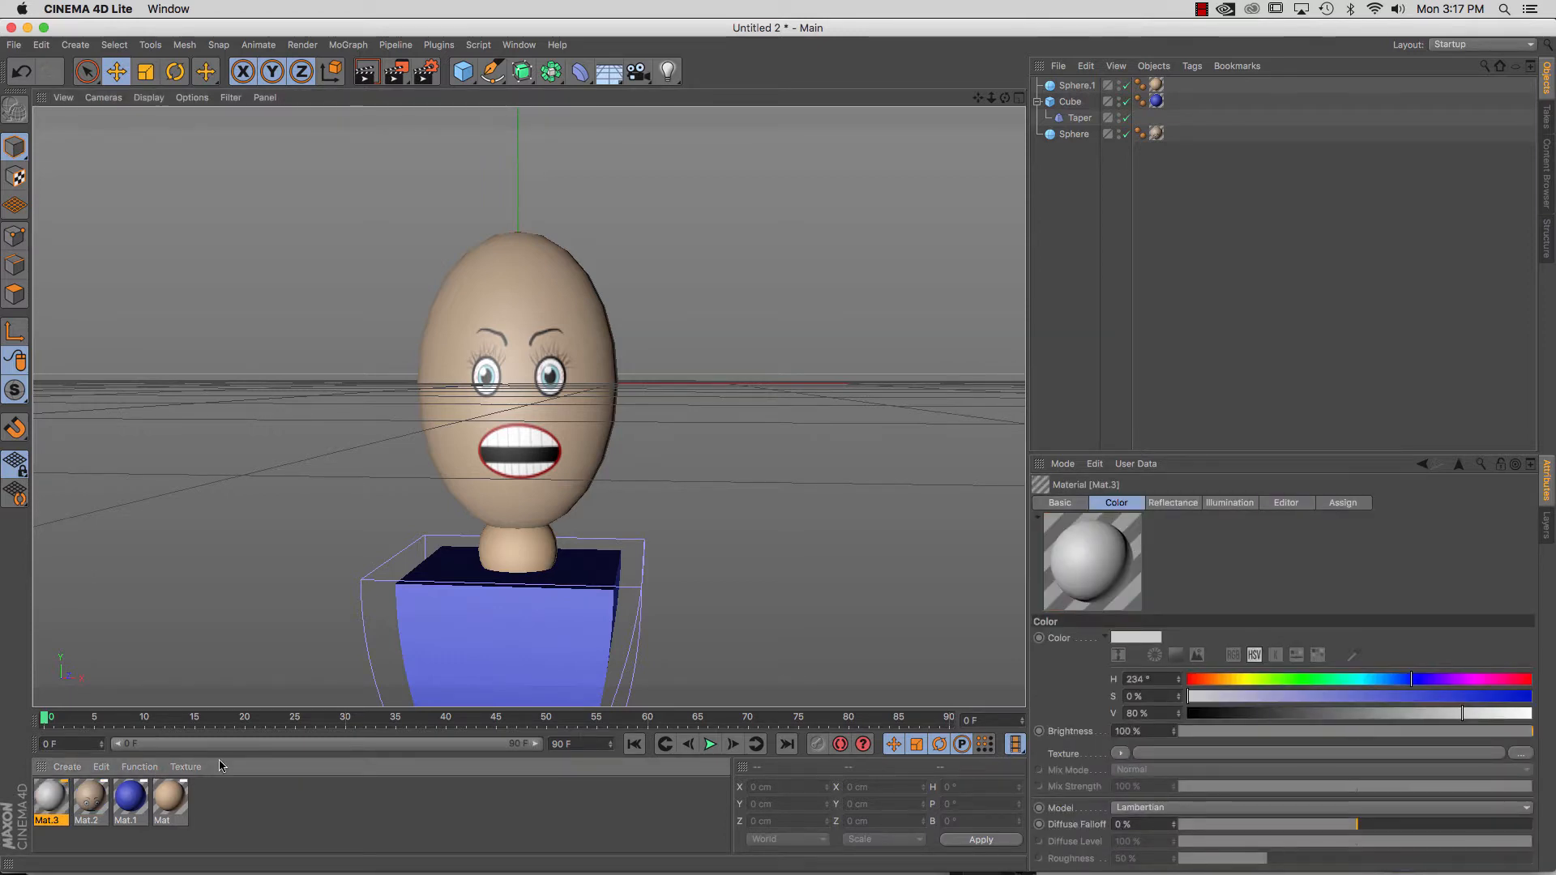
left_click(24, 46)
left_click(33, 71)
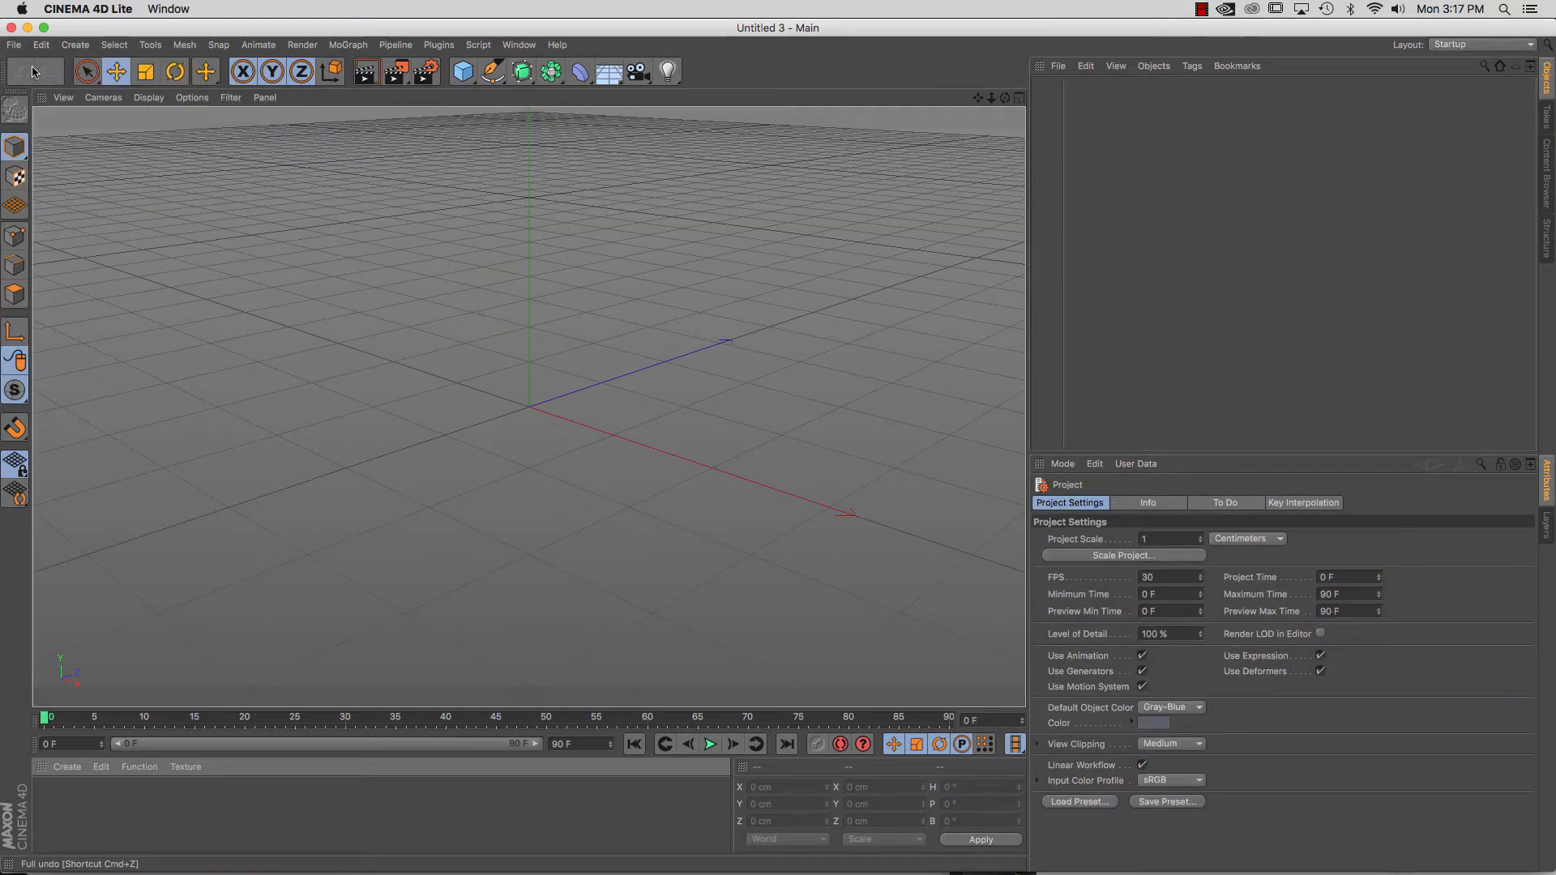
left_click(462, 72)
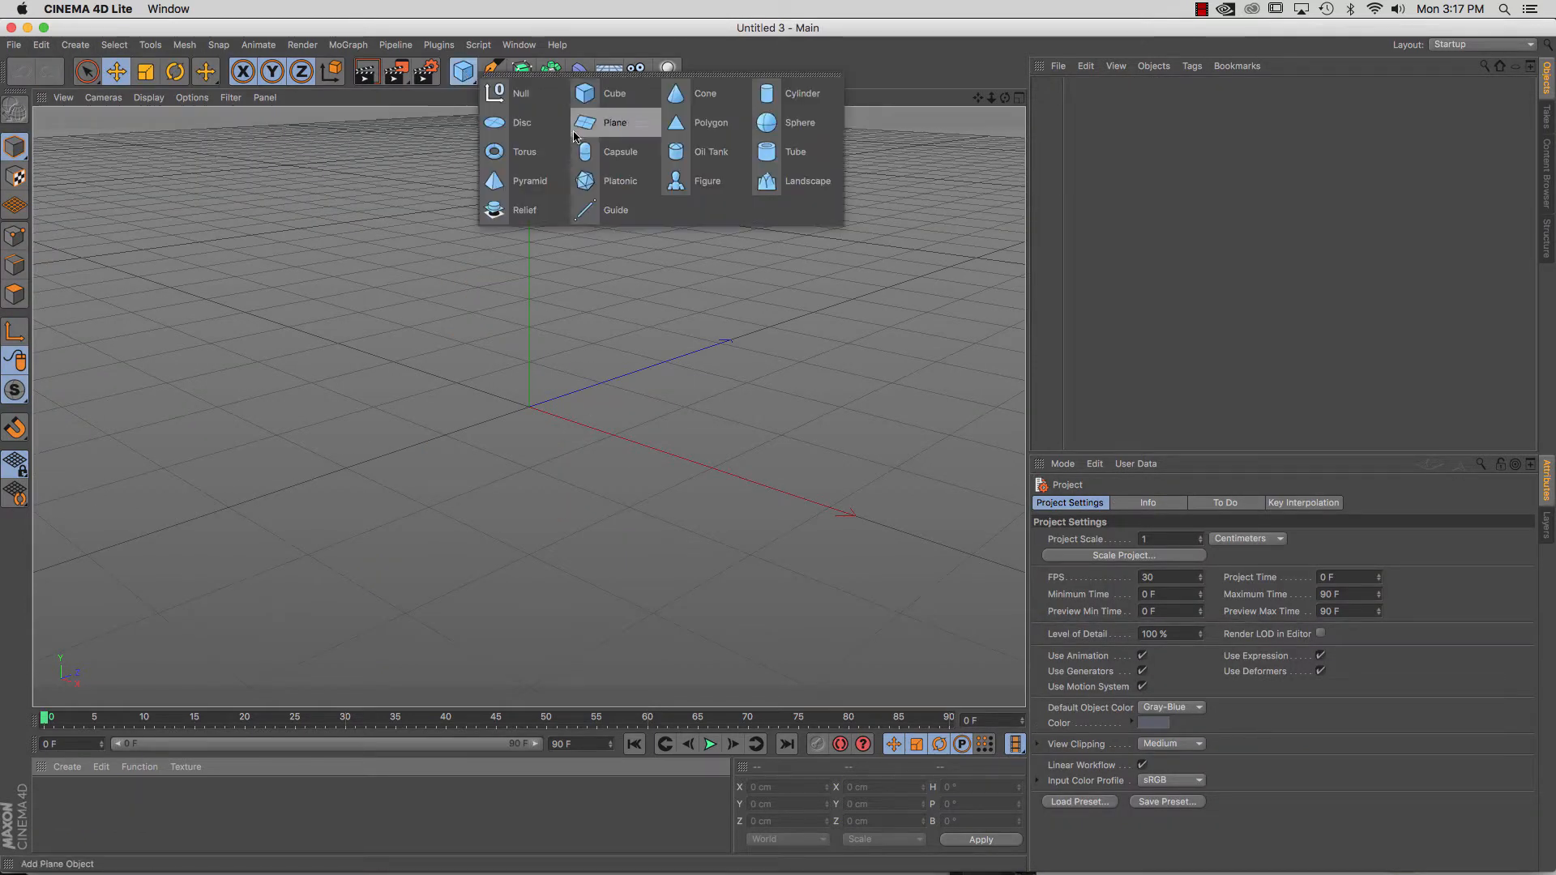
left_click(612, 101)
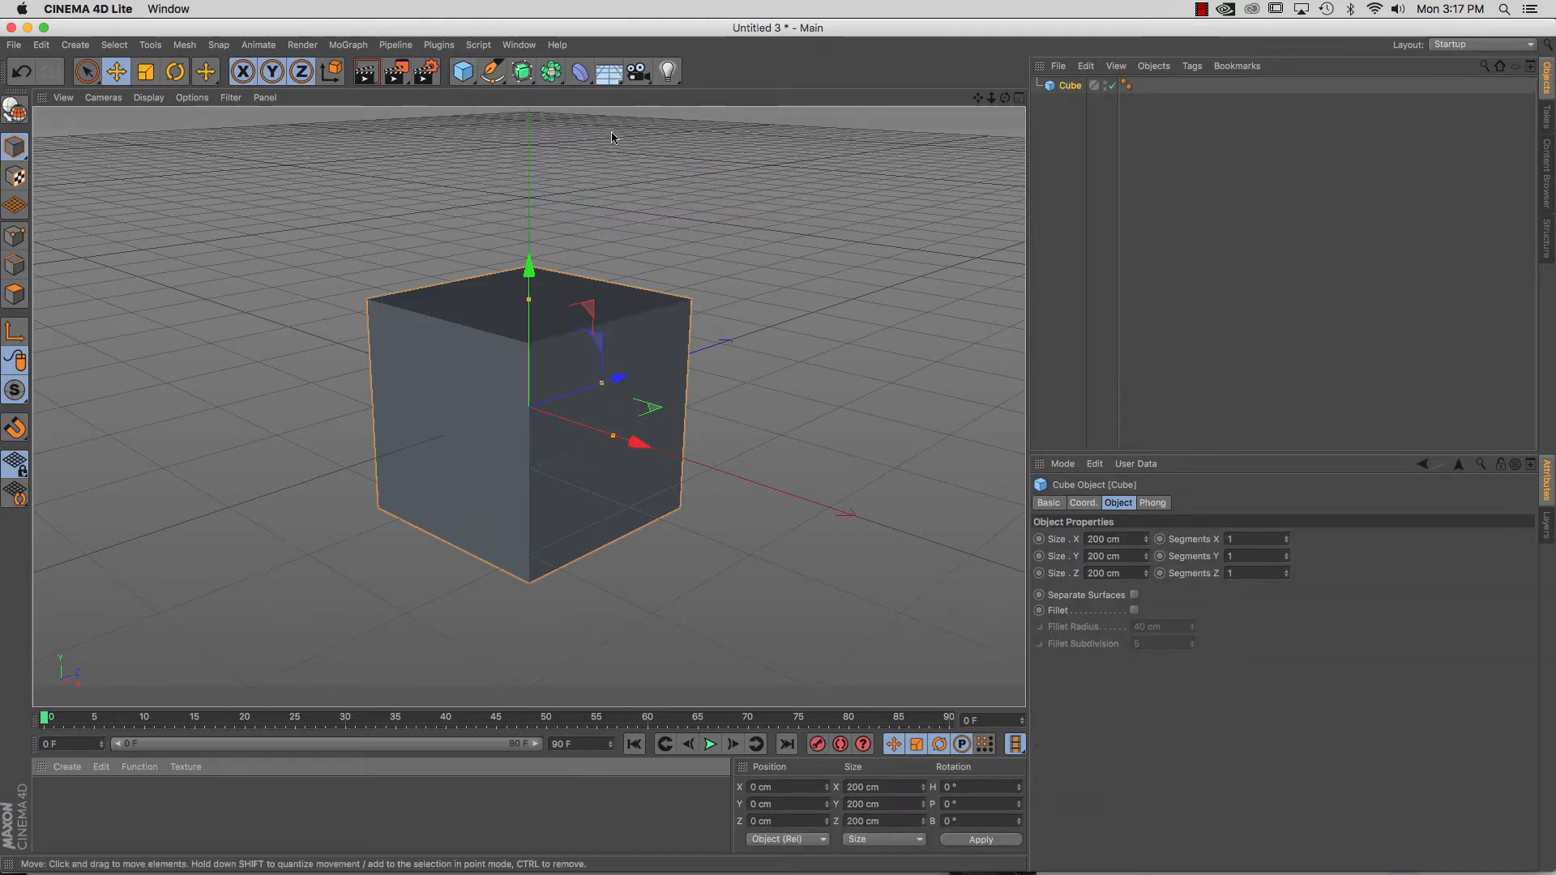
Switch to Photoshop and create a new blank document of 100 by 100 pixels at 300 pixels/inch.
key("super+Tab")
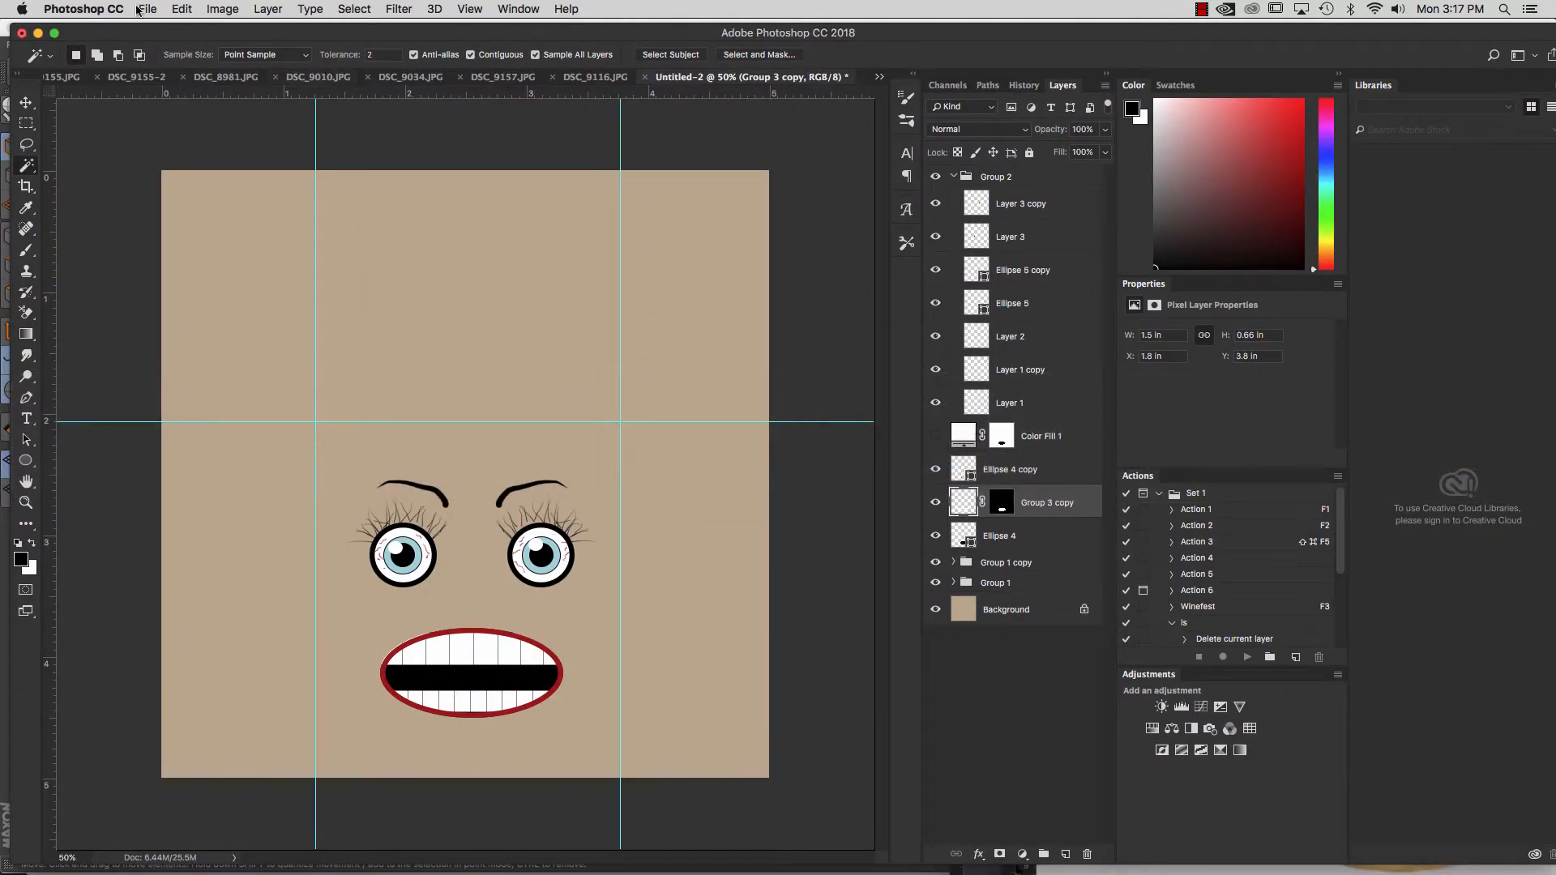
left_click(137, 9)
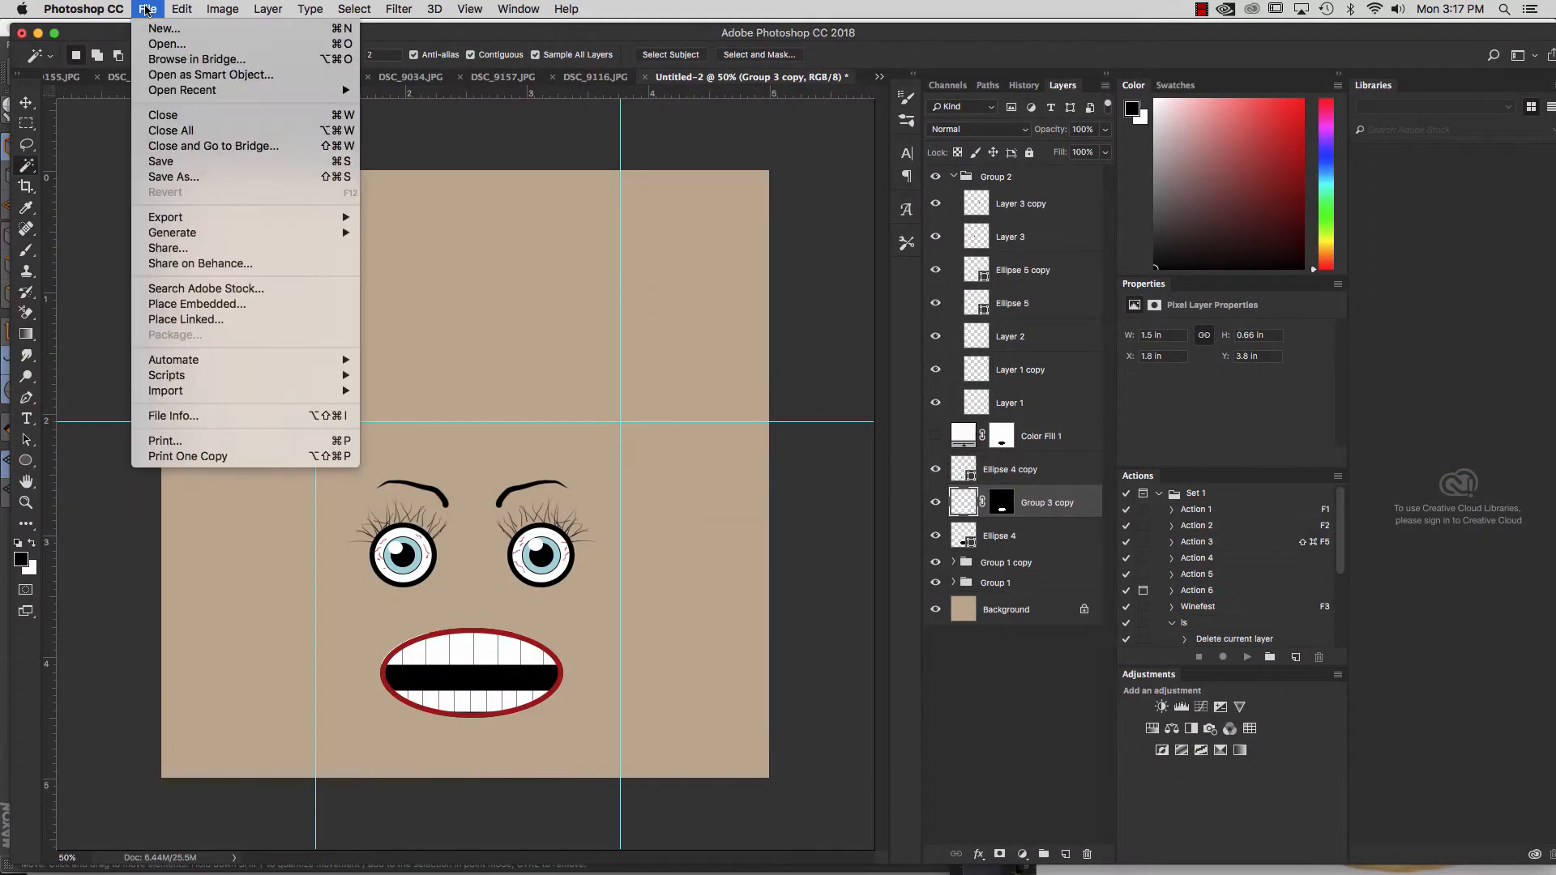
left_click(161, 36)
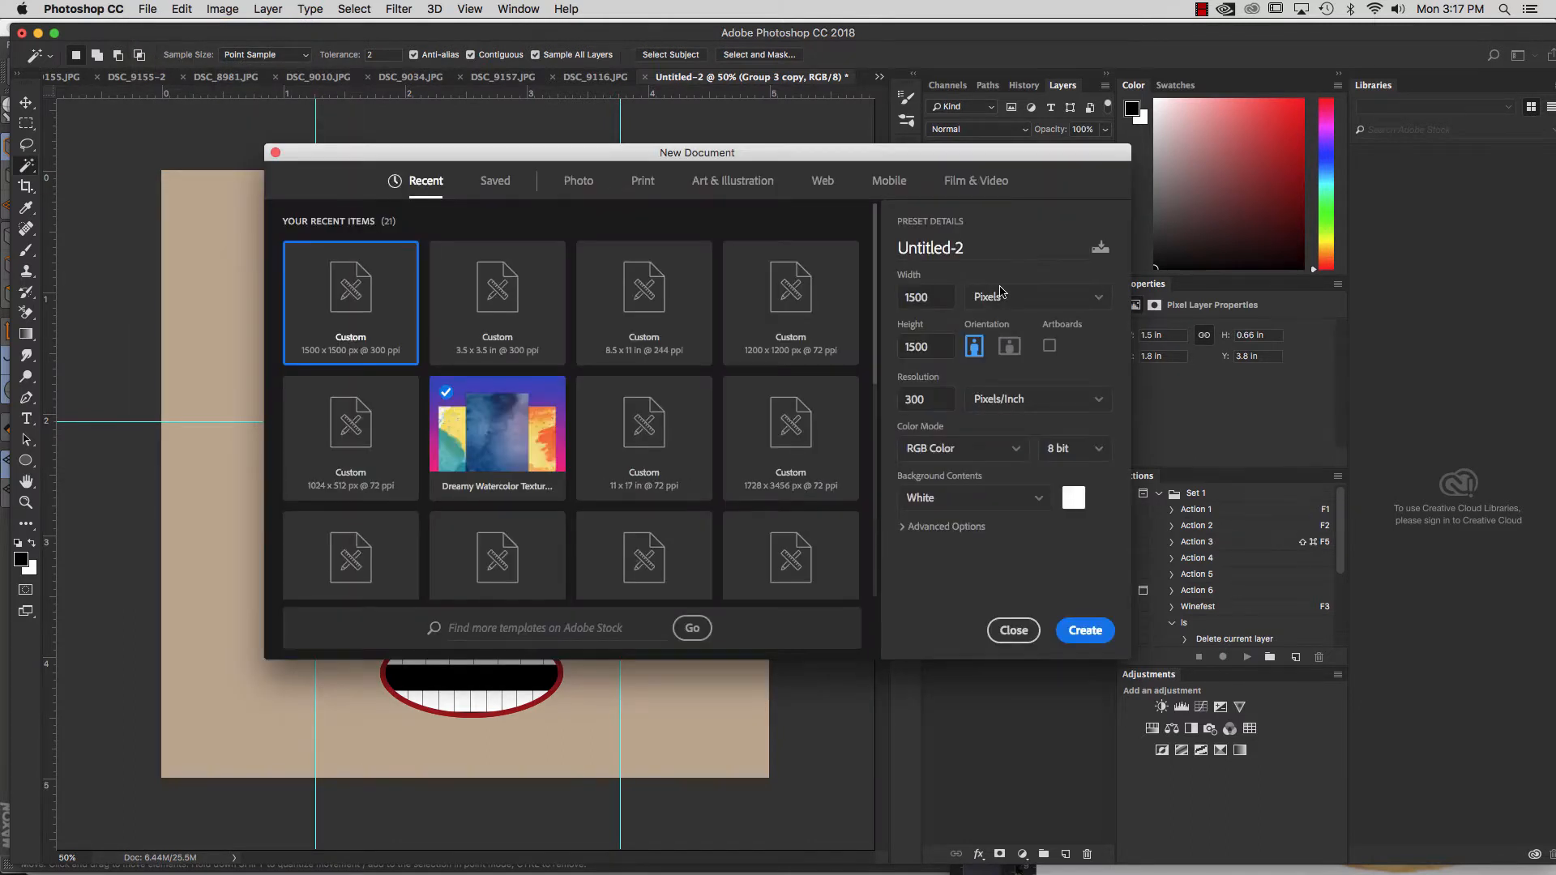
double_click(924, 297)
type("1")
key("Tab")
type("1")
key("Return")
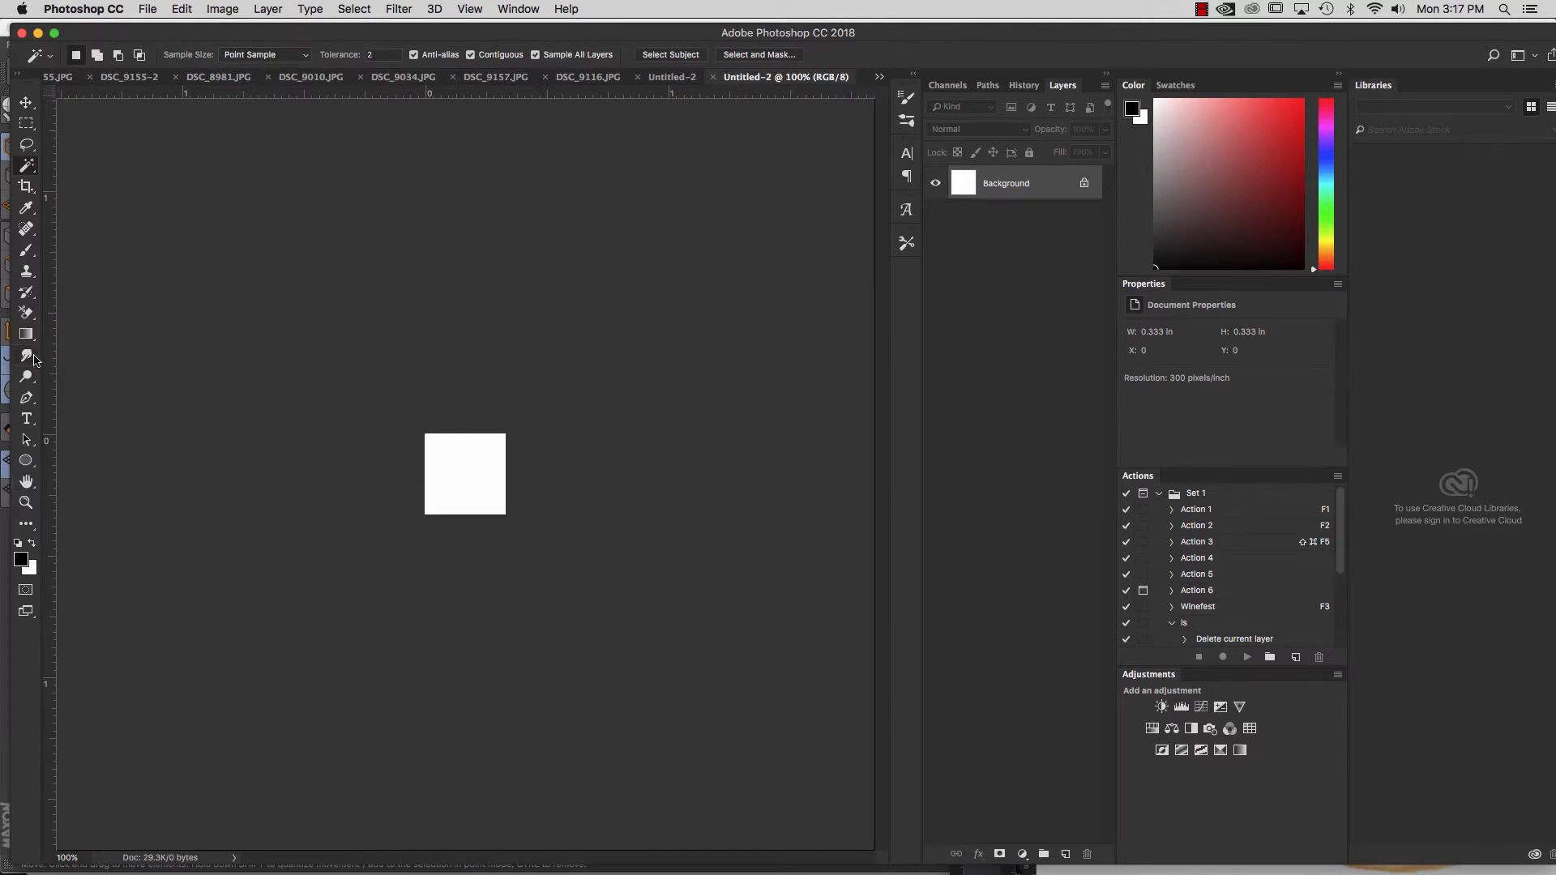
Draw a black-filled circle of about 66 by 65 px in the middle of the white canvas with the Ellipse tool.
left_click(27, 466)
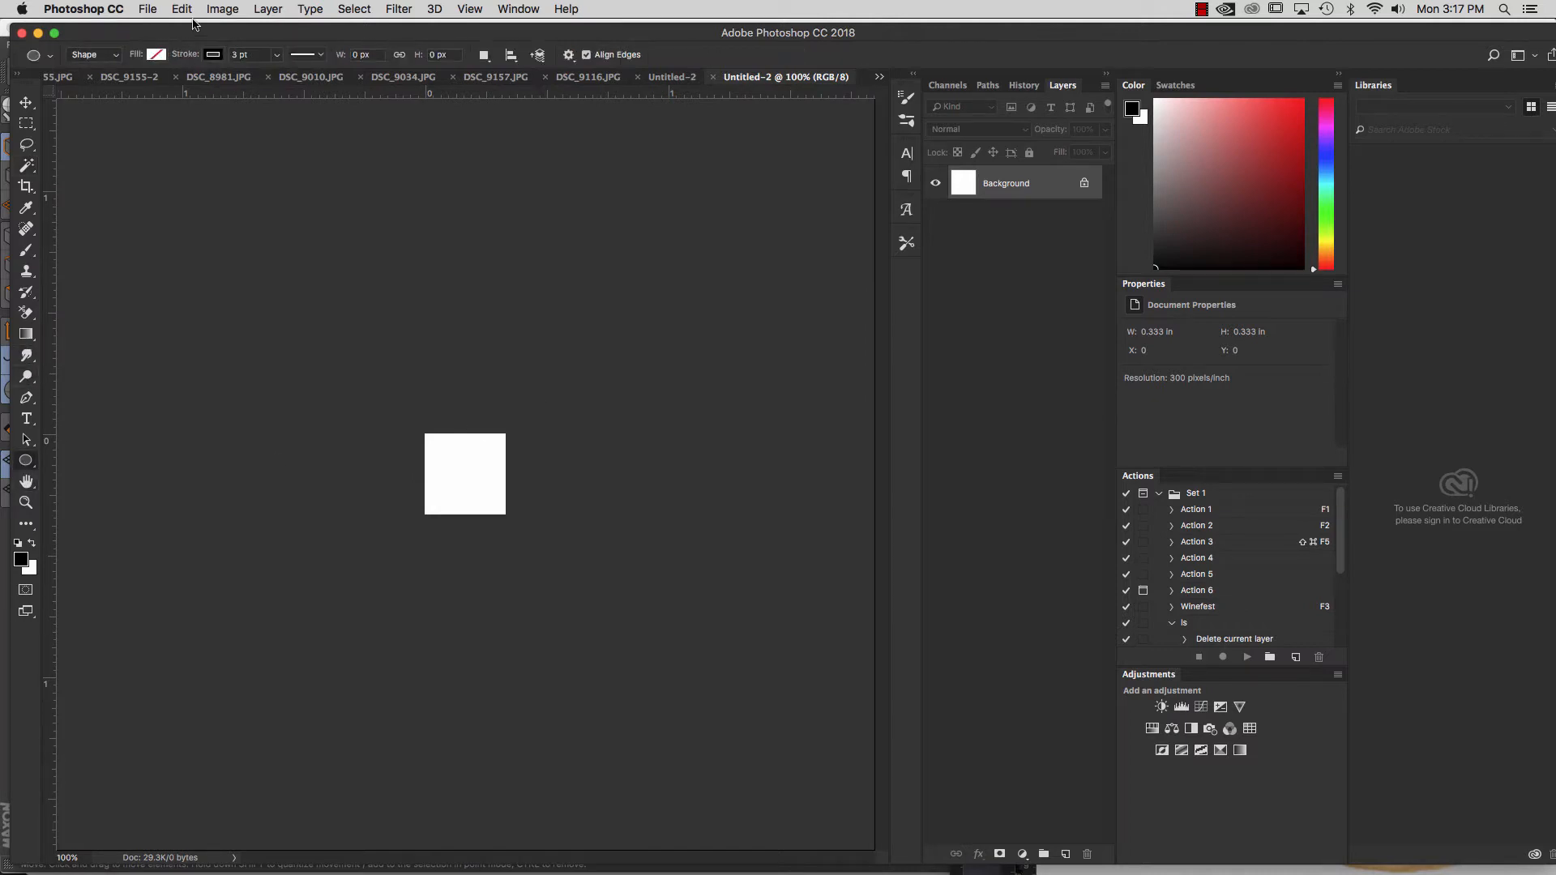
left_click(159, 55)
left_click(117, 89)
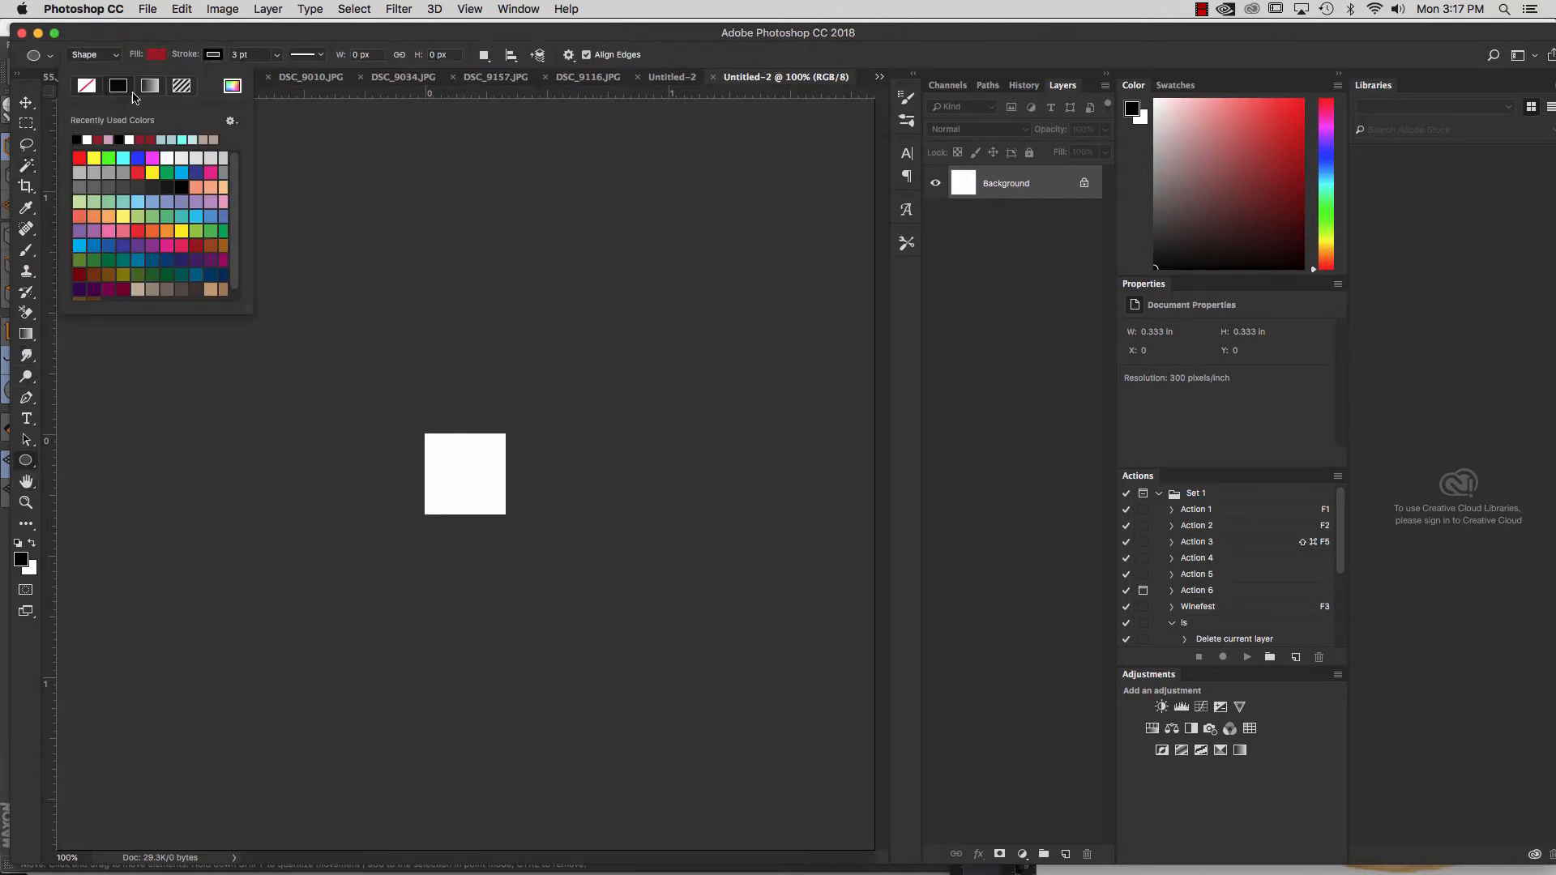
left_click(77, 139)
left_click_drag(443, 452, 491, 500)
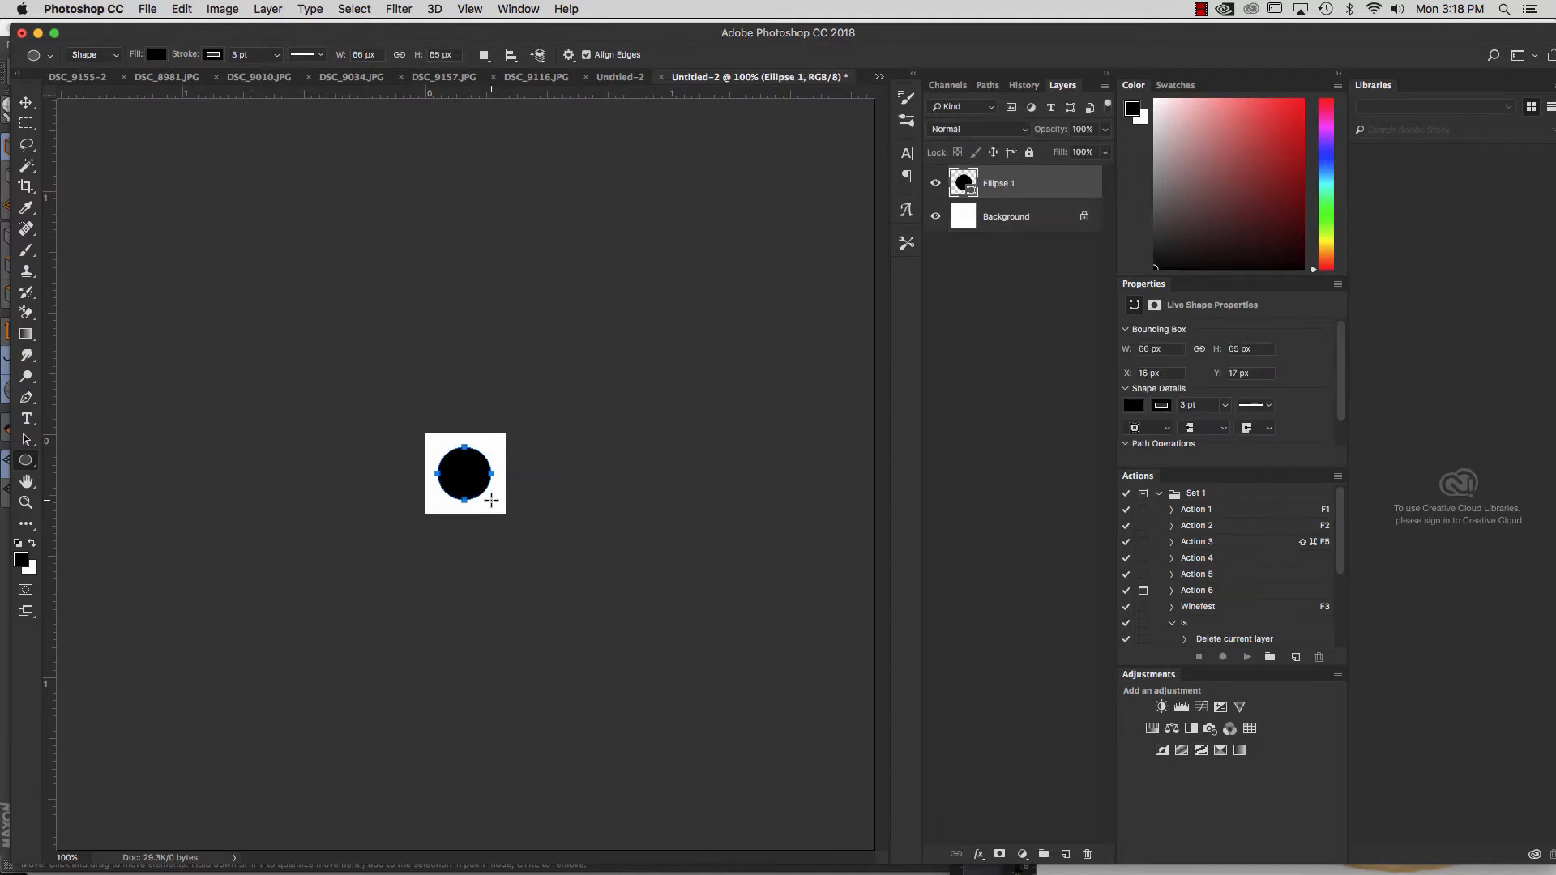
left_click(26, 103)
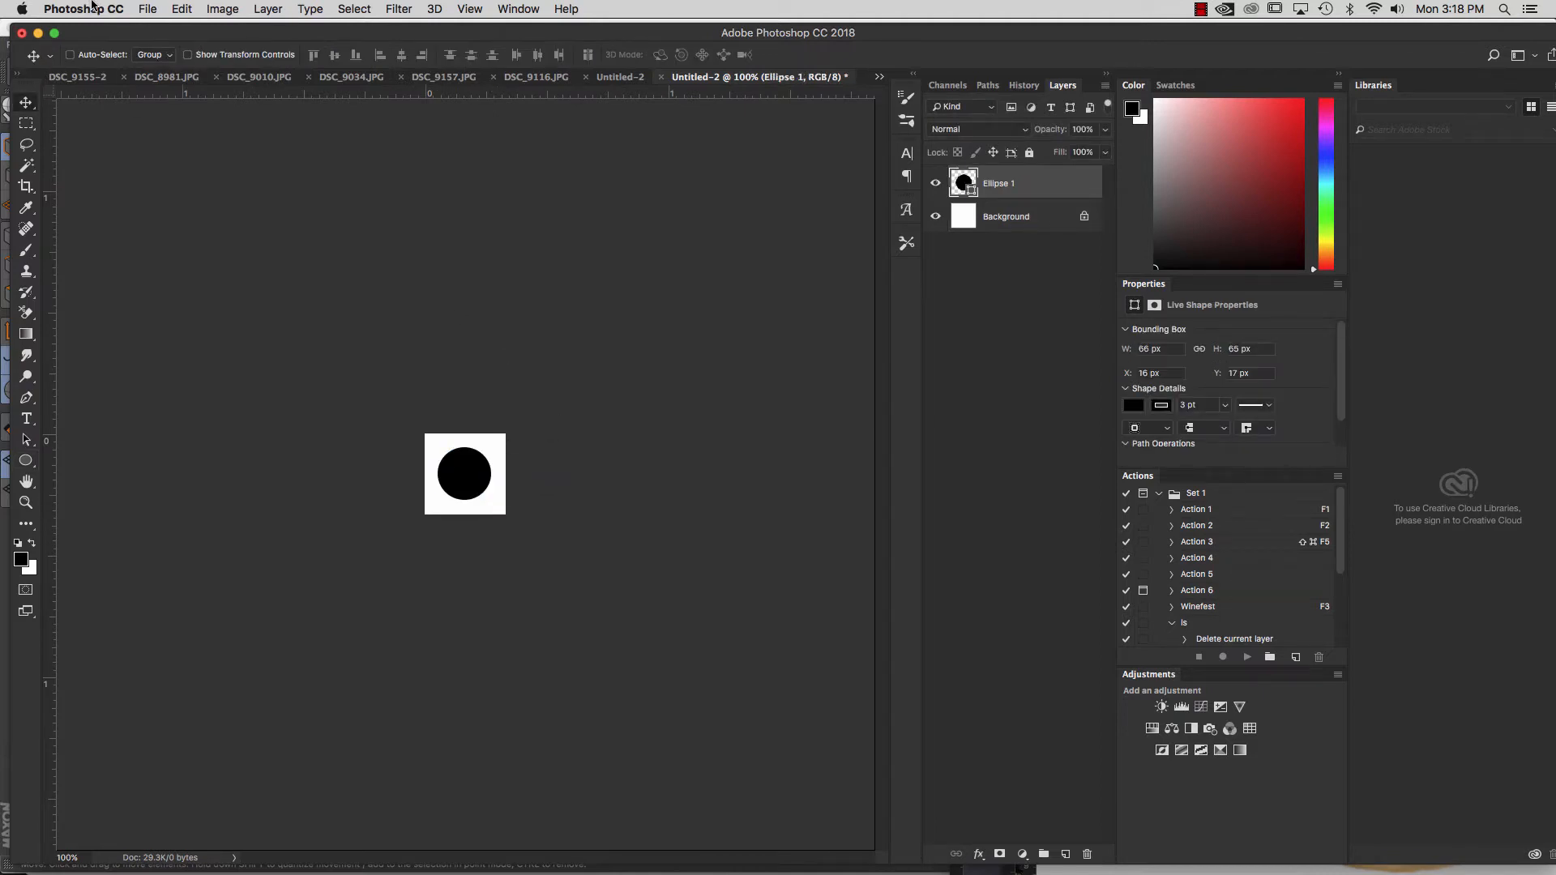
Save the image to the Desktop as dot in PNG format with the large file size option.
left_click(146, 9)
left_click(191, 182)
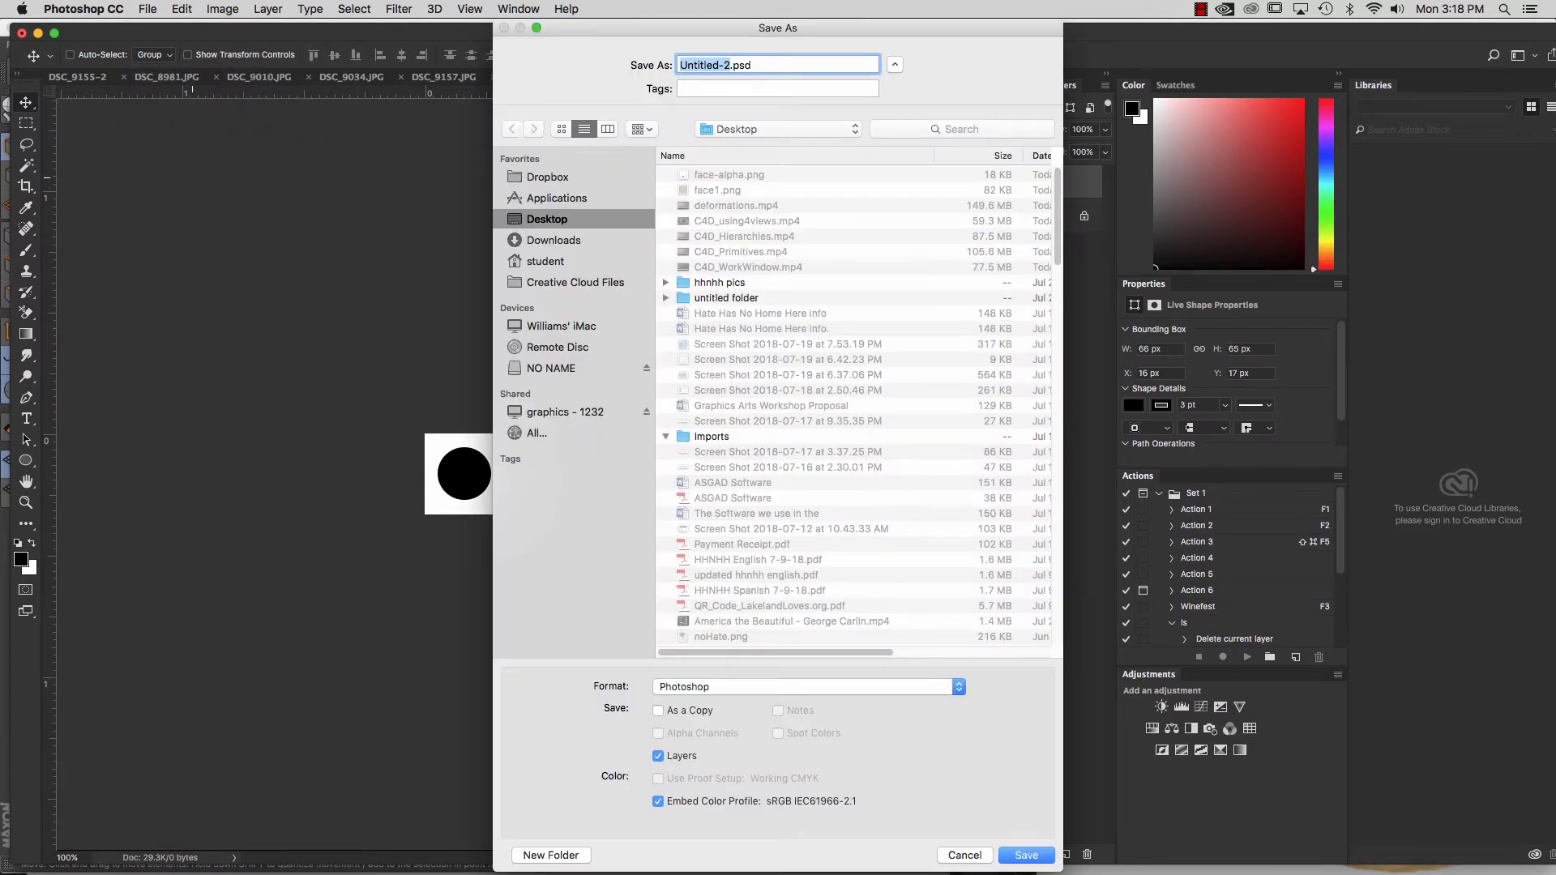
type("dot")
left_click(752, 688)
mouse_move(764, 864)
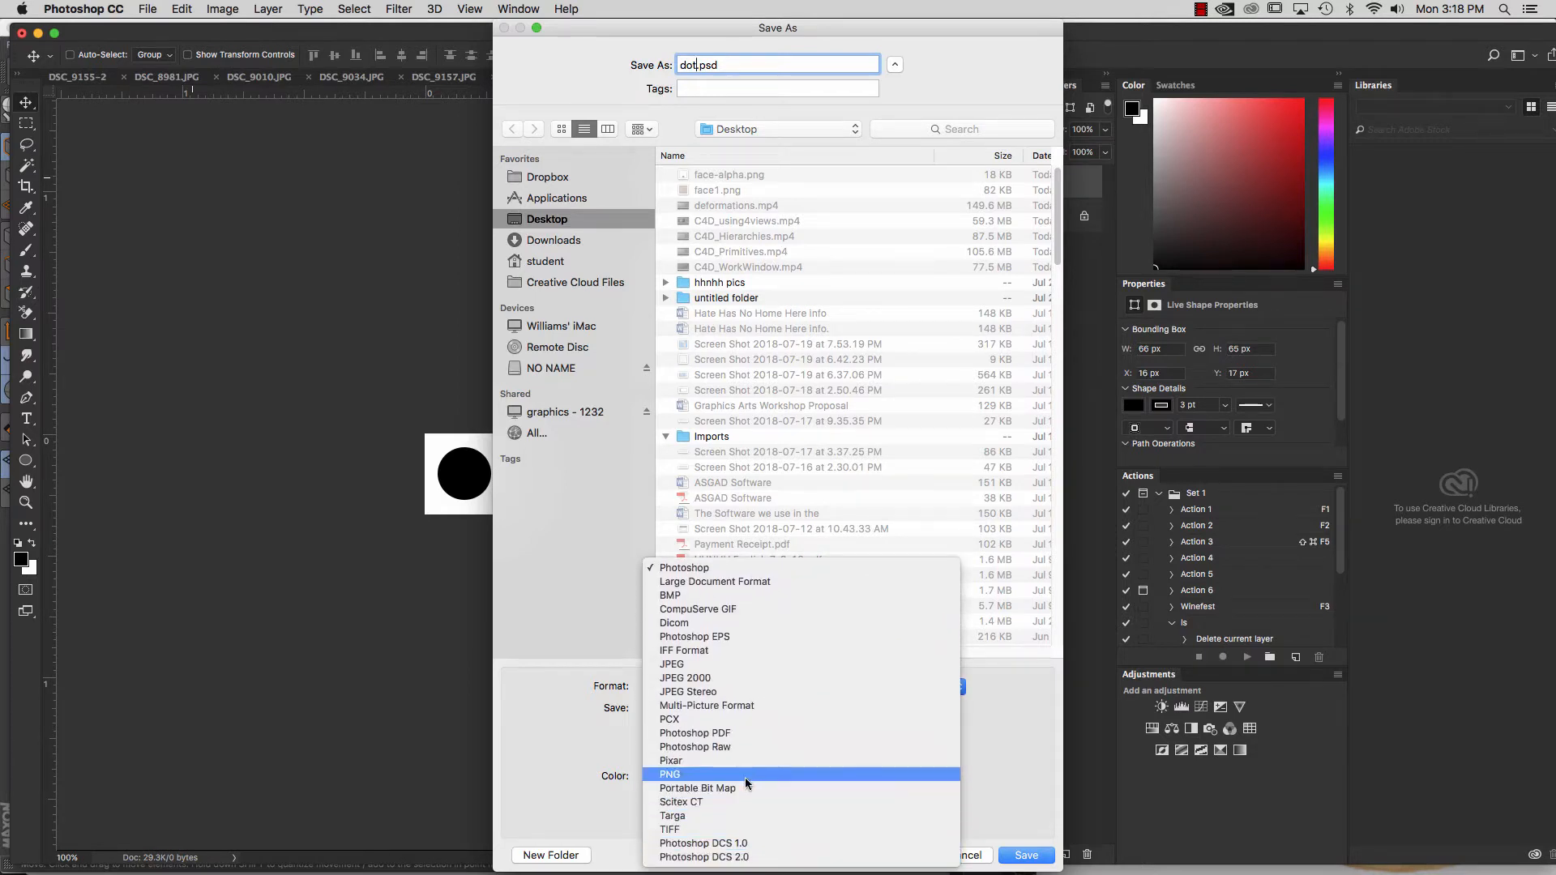
left_click(745, 776)
left_click(1027, 856)
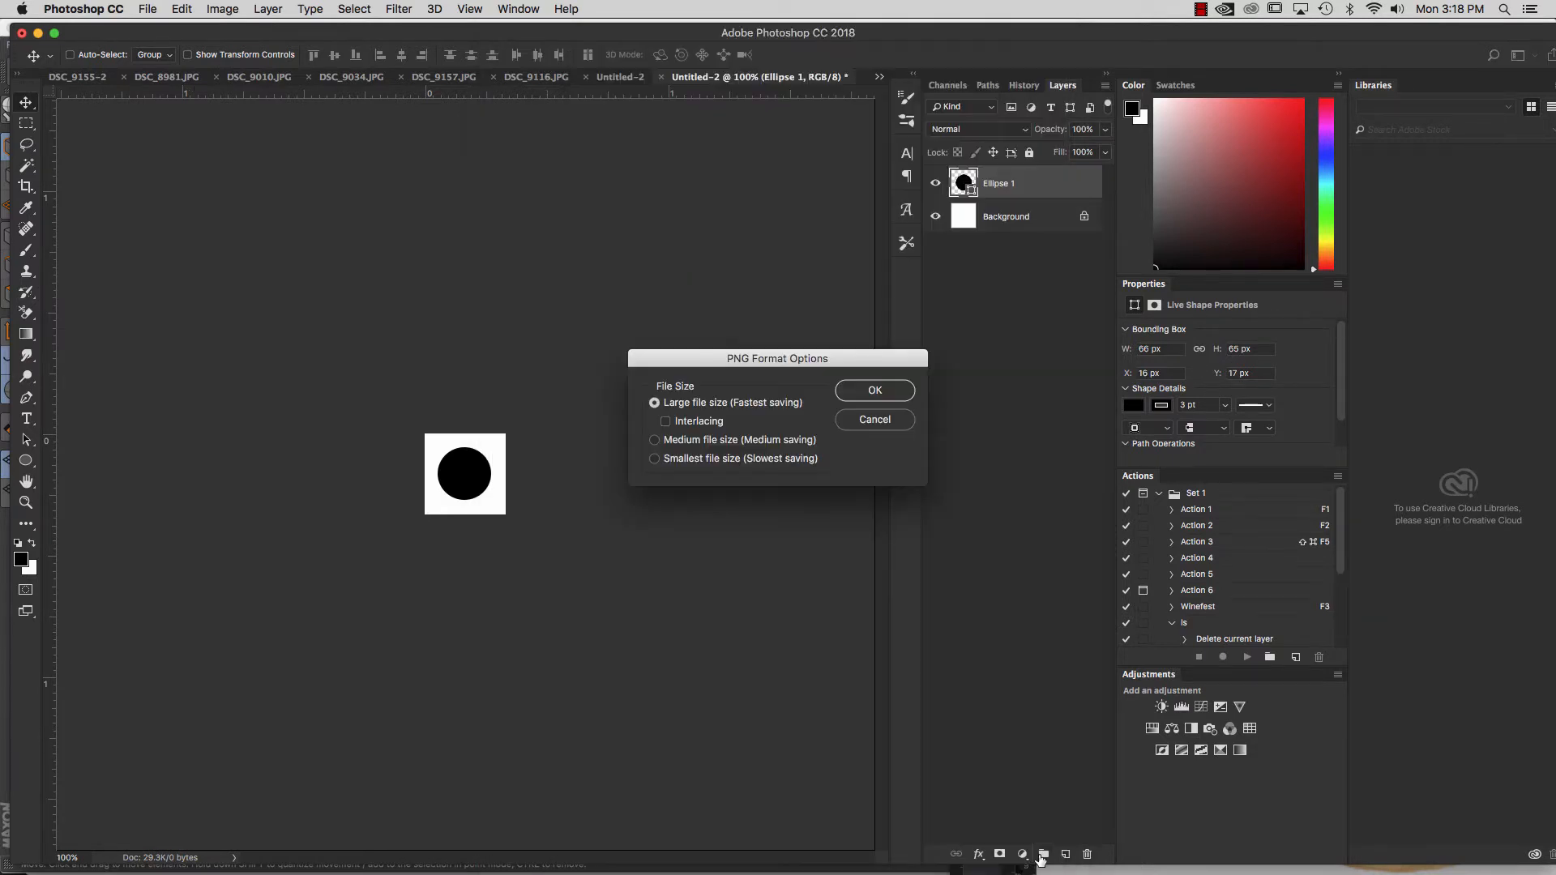
left_click(879, 392)
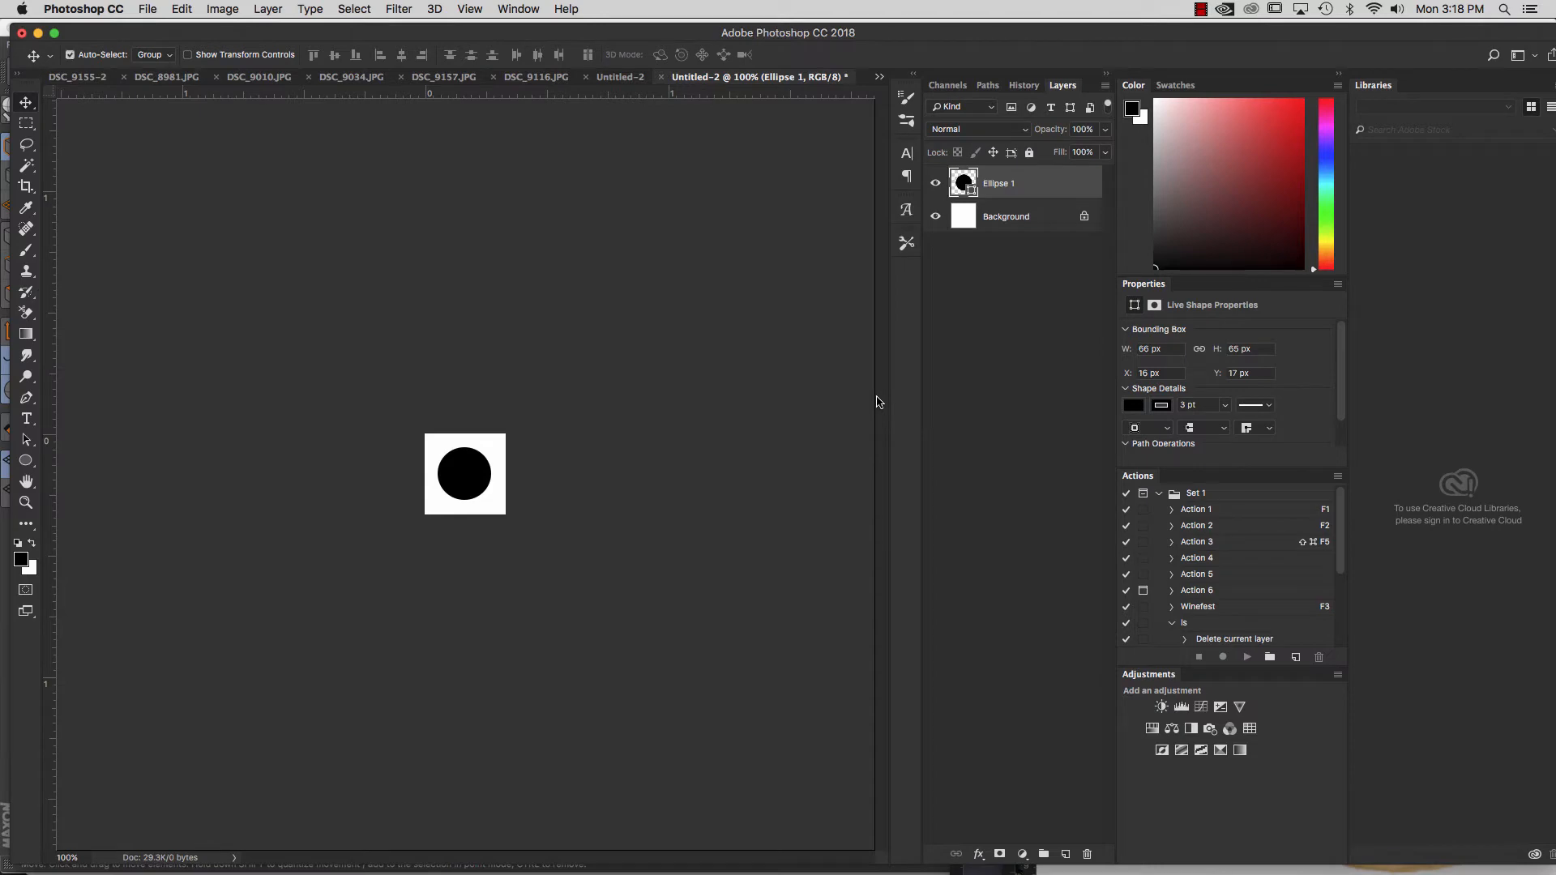
Switch to Cinema 4D and create a new material.
key("super+Tab")
left_click(165, 448)
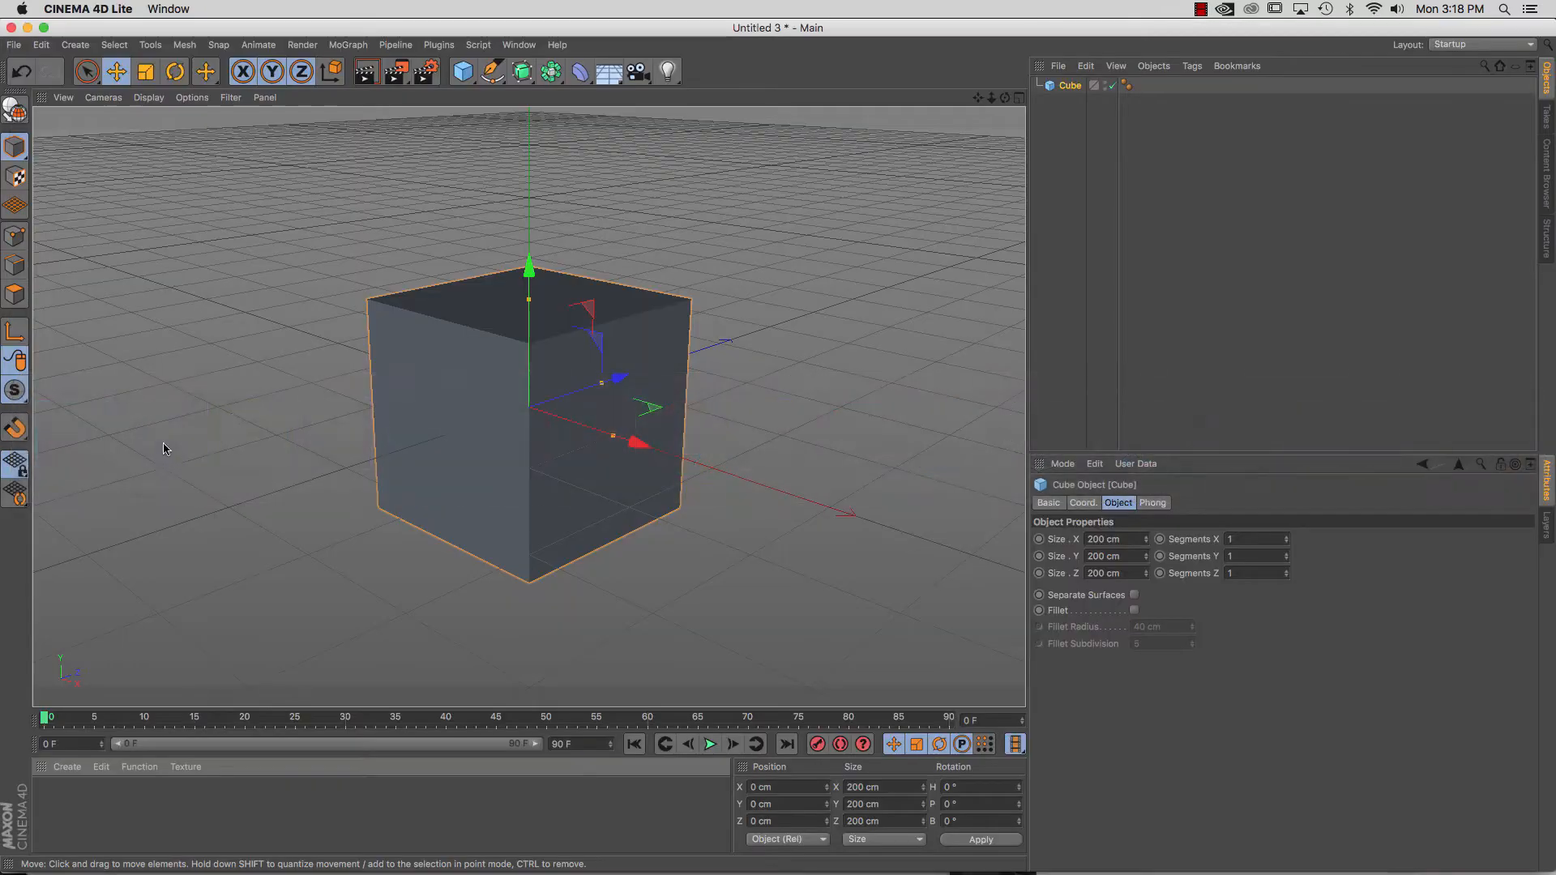
left_click(67, 767)
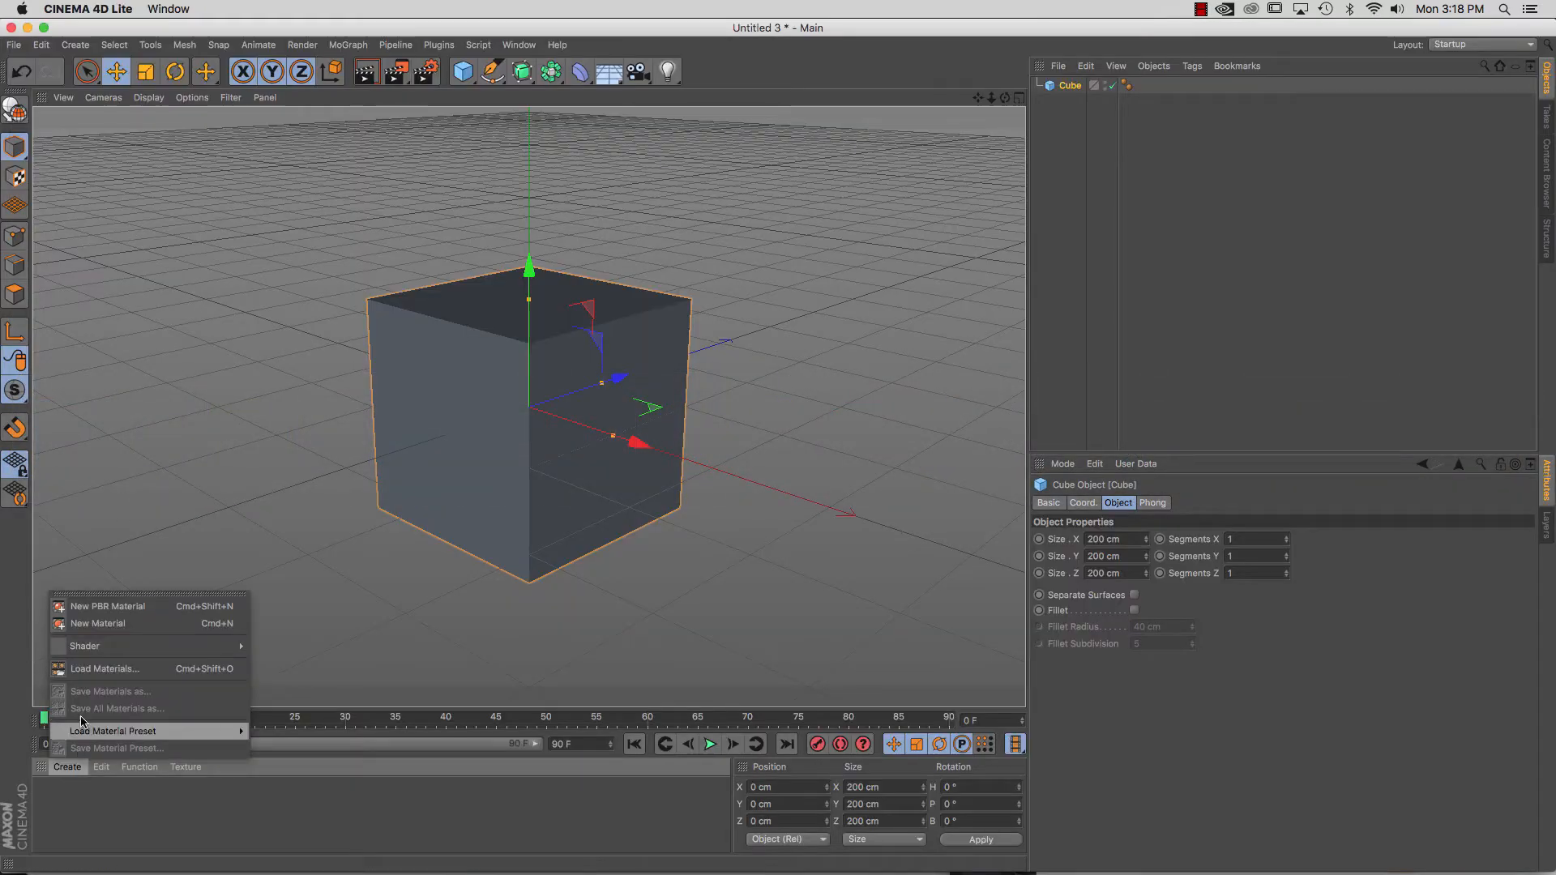
left_click(89, 623)
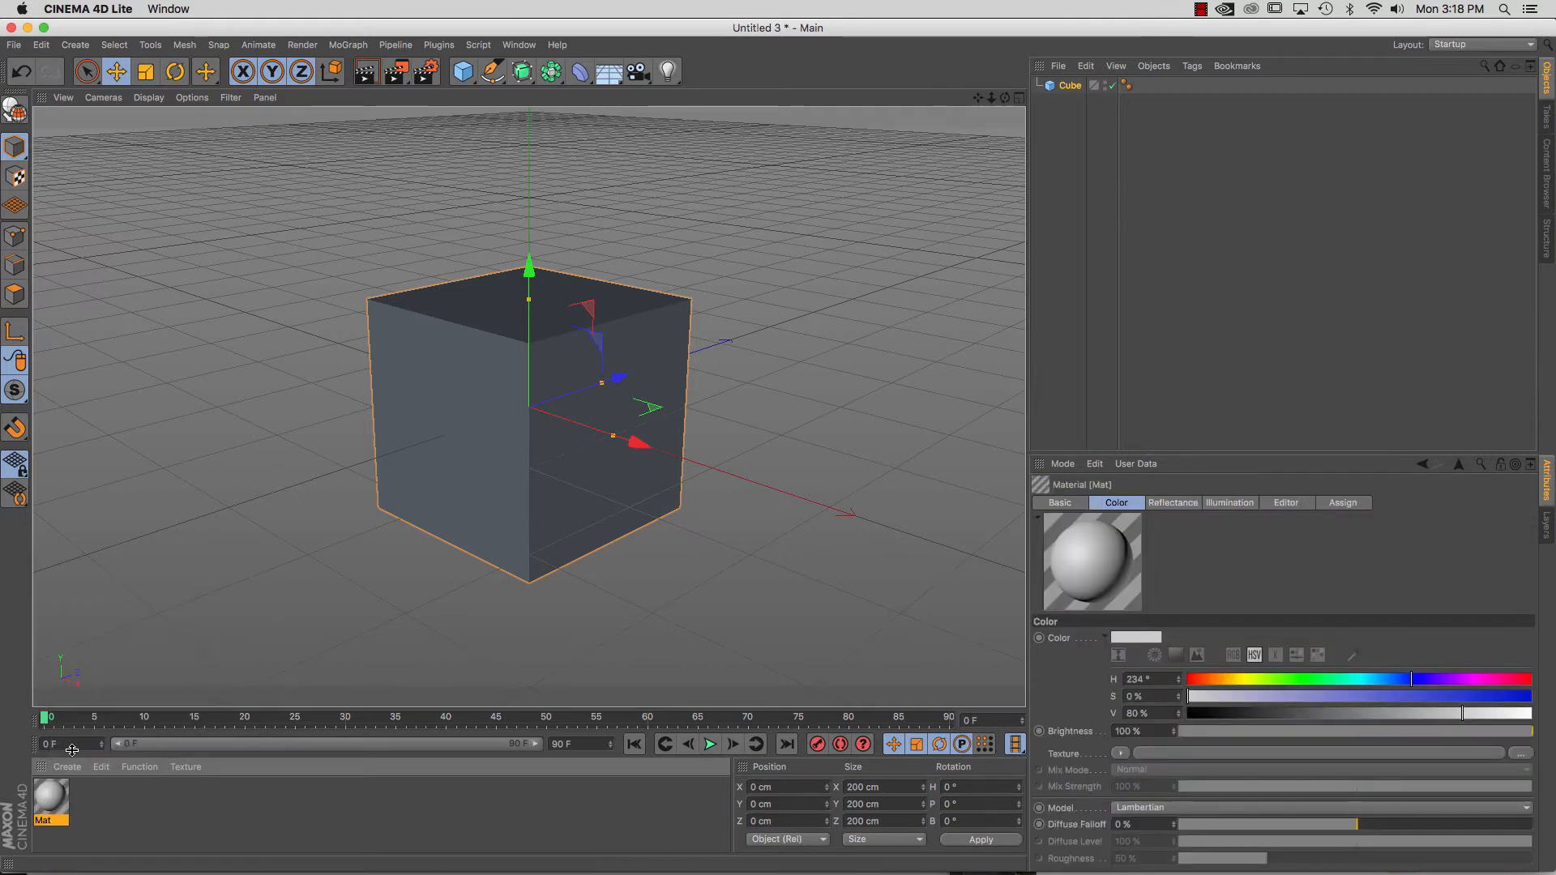
Enable the new material's Alpha channel and load dot.png from the Desktop as its texture.
double_click(41, 791)
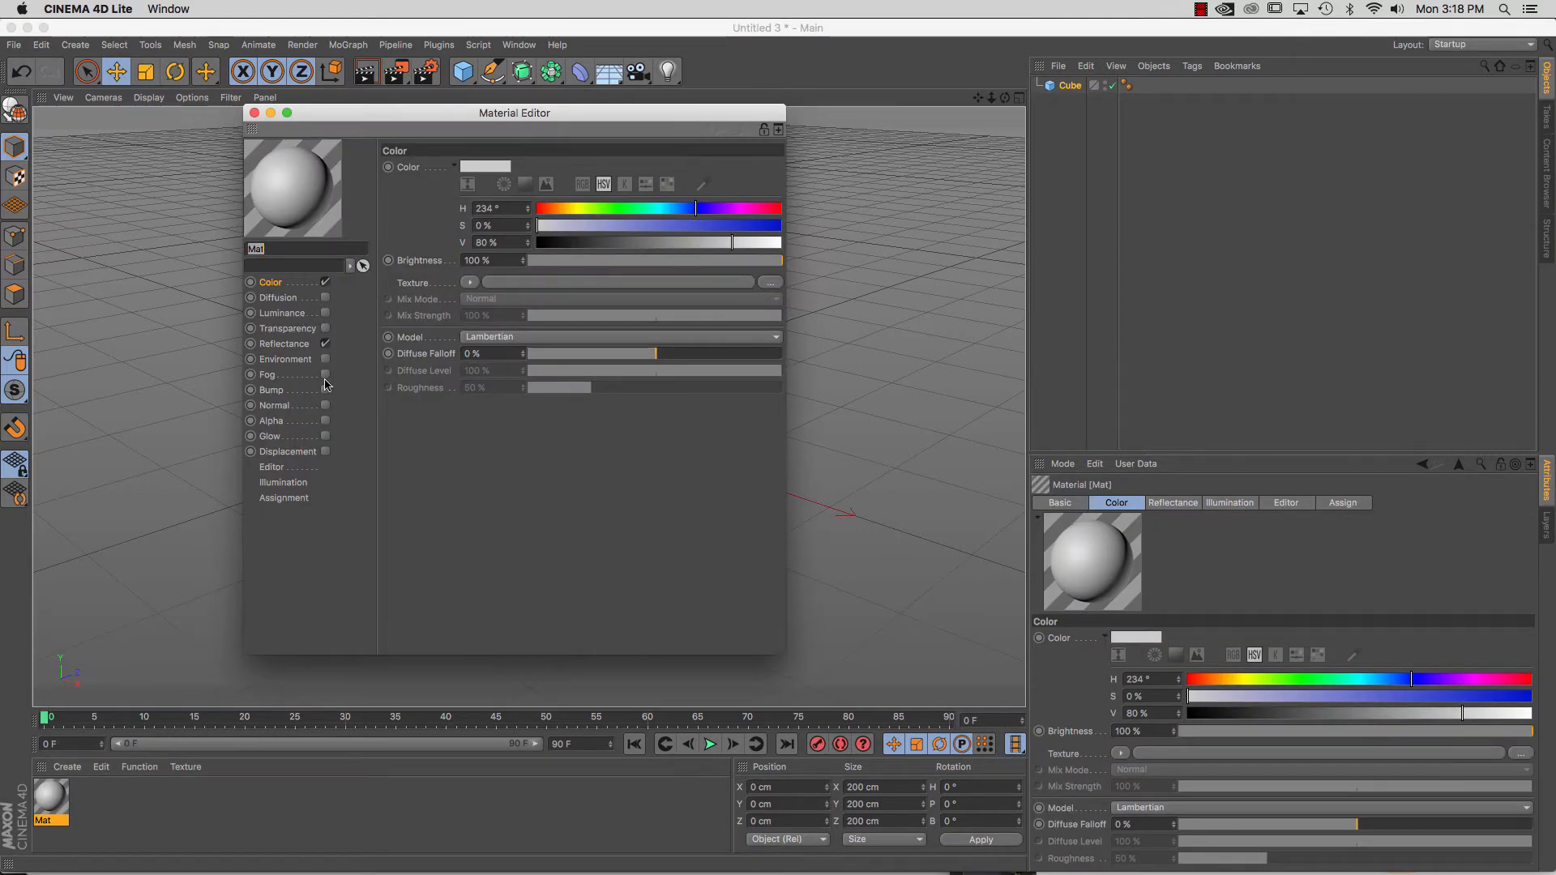
left_click(324, 421)
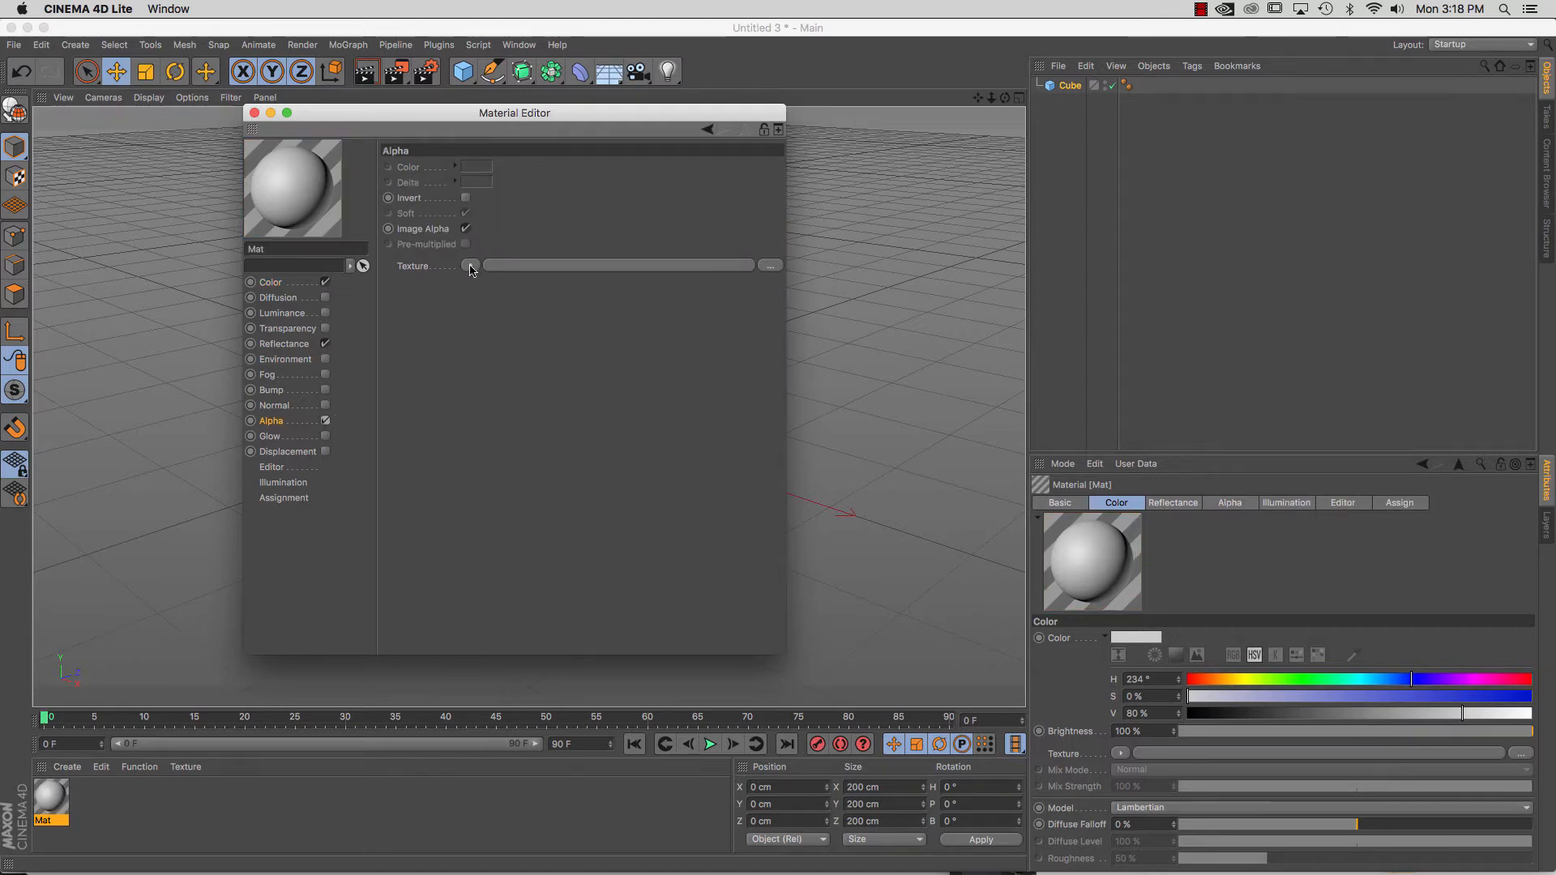
left_click(470, 268)
left_click(482, 298)
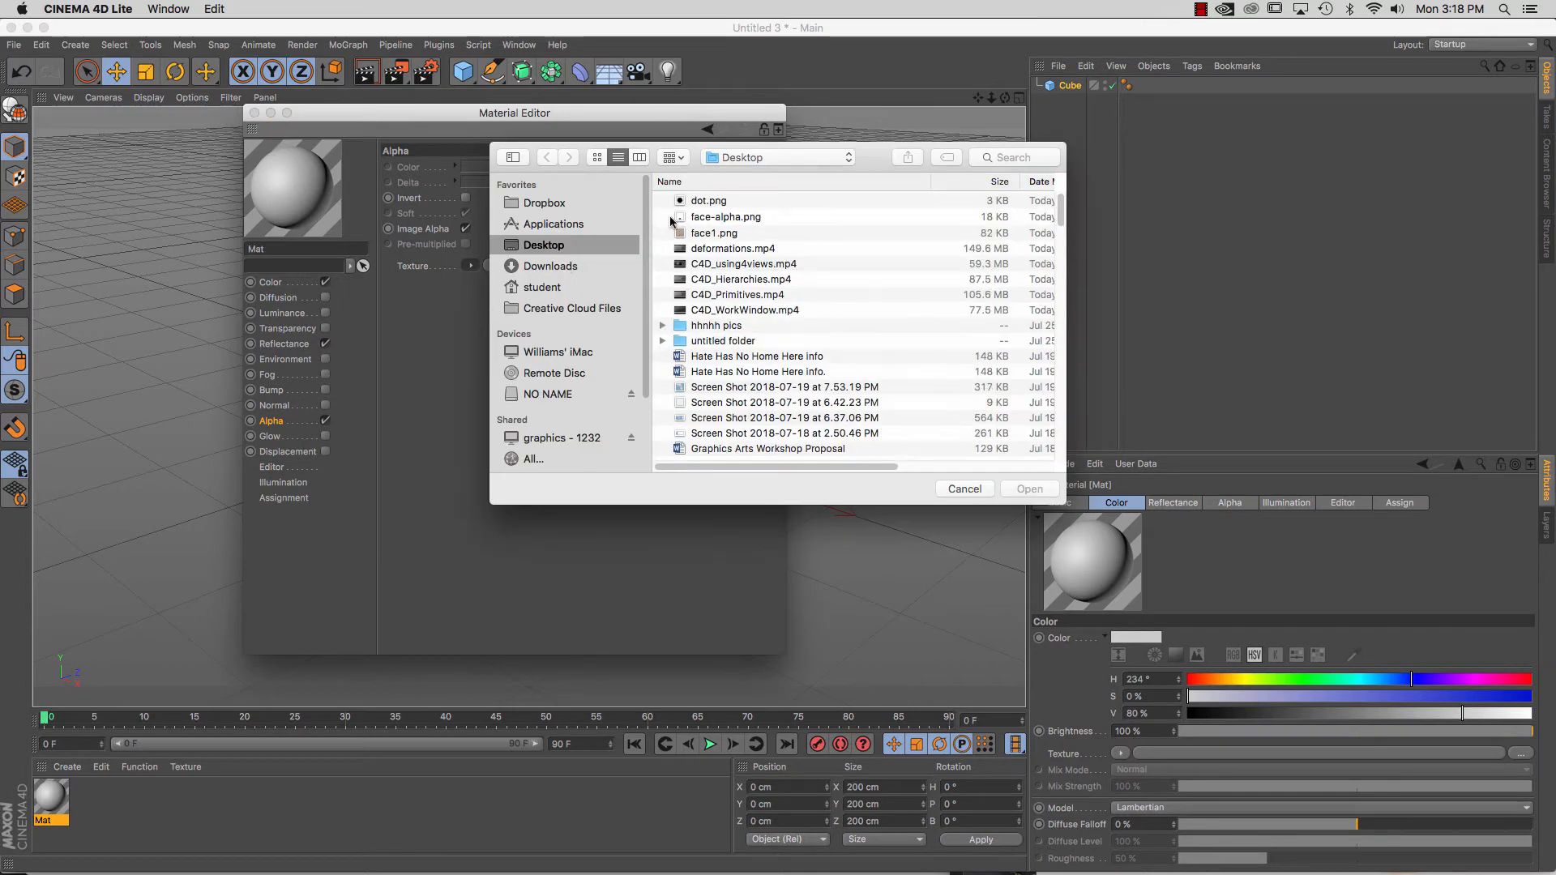
left_click(721, 202)
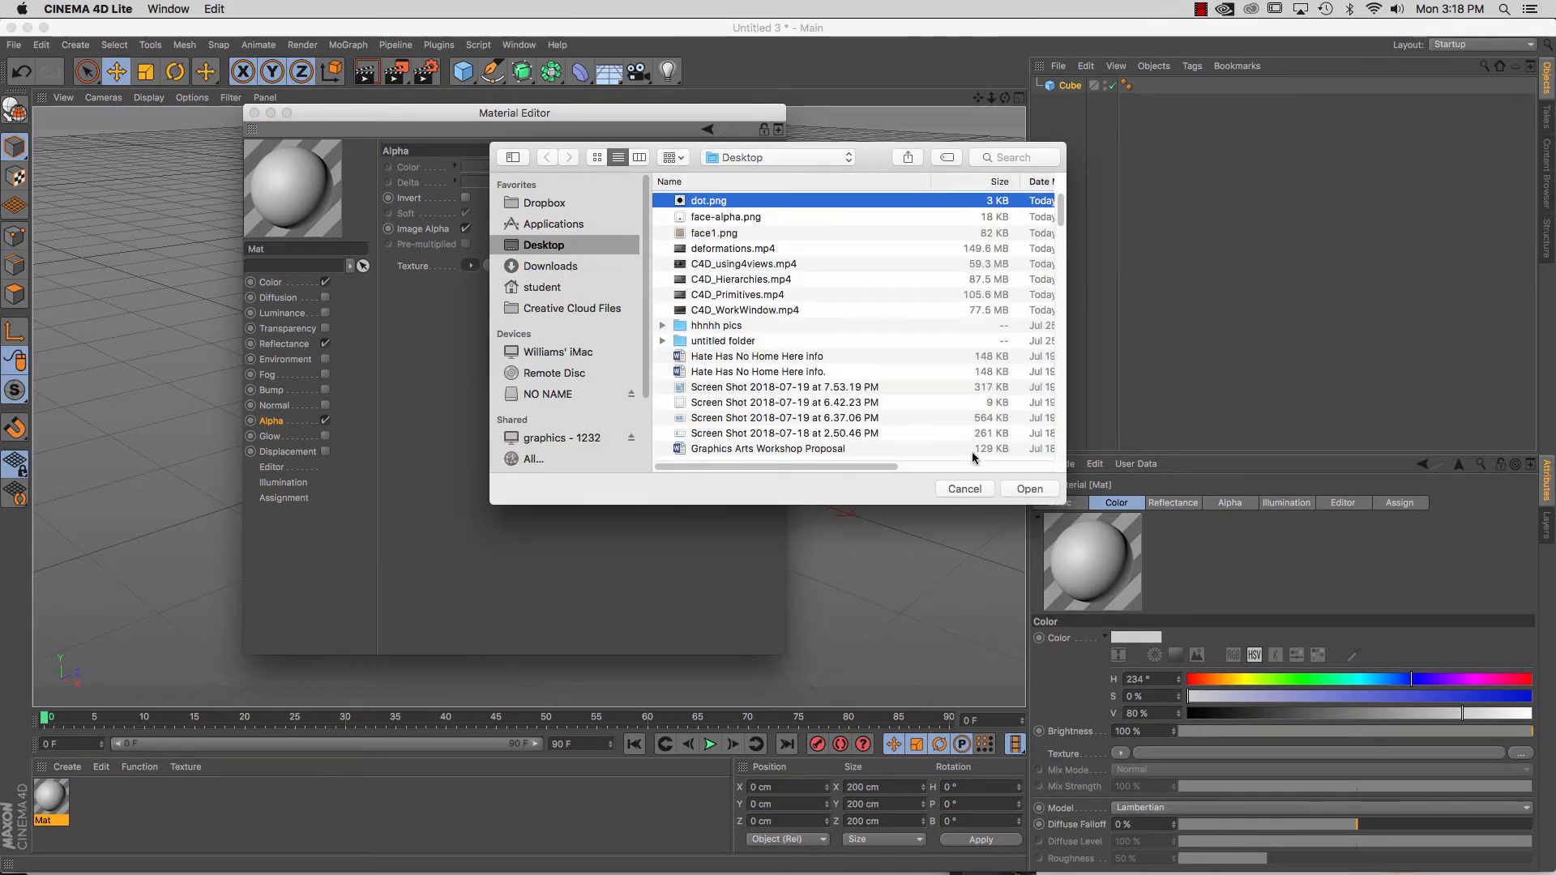
left_click(1031, 489)
left_click(918, 308)
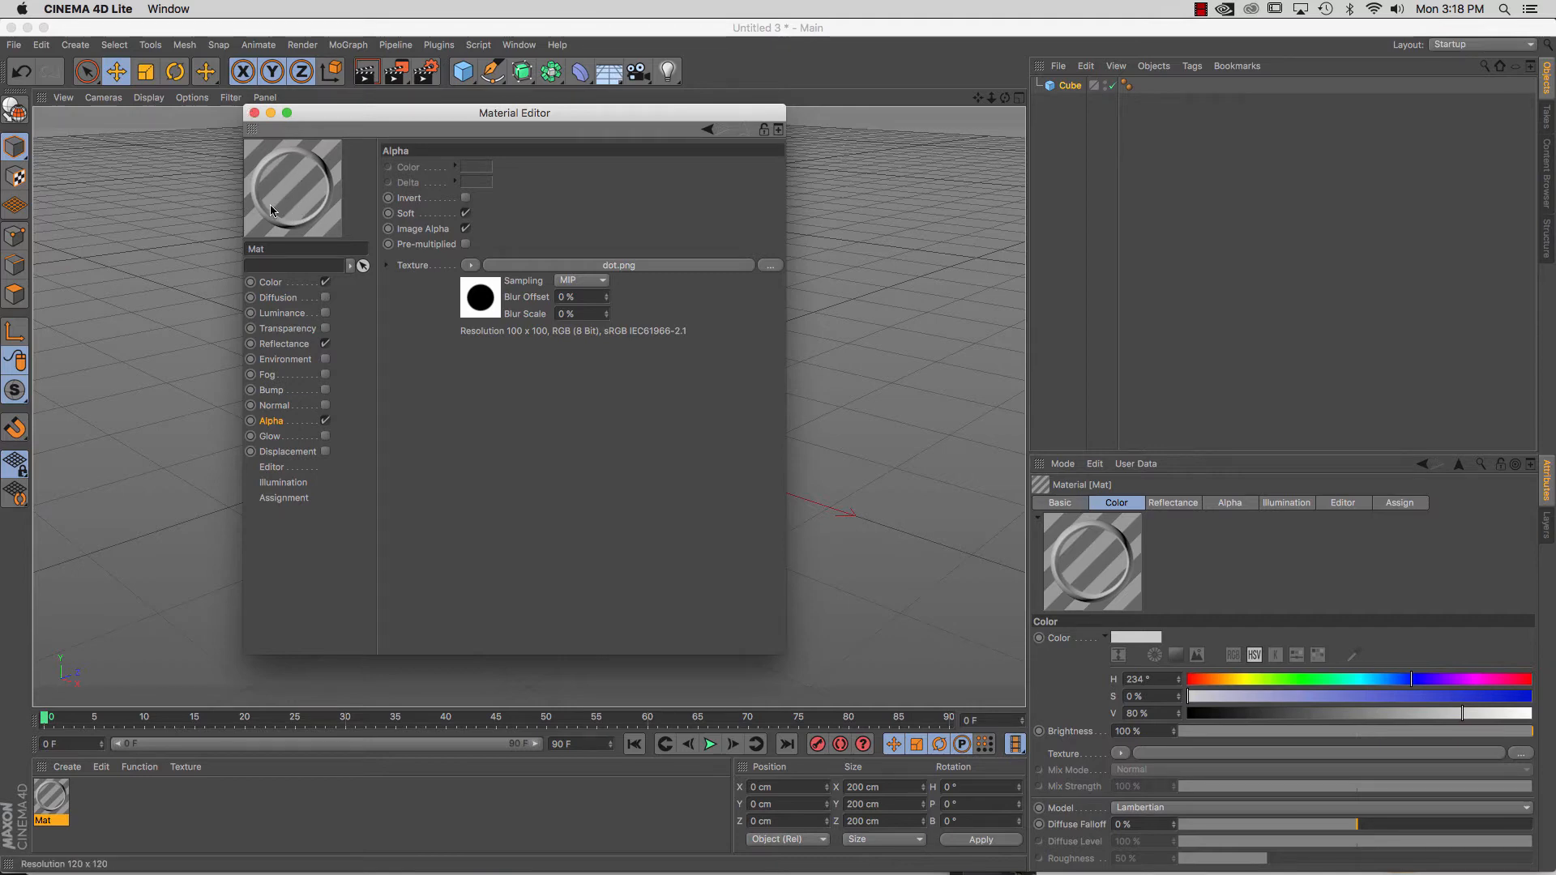
Close the material editor, apply the dot material to the cube, and render the view.
left_click(253, 113)
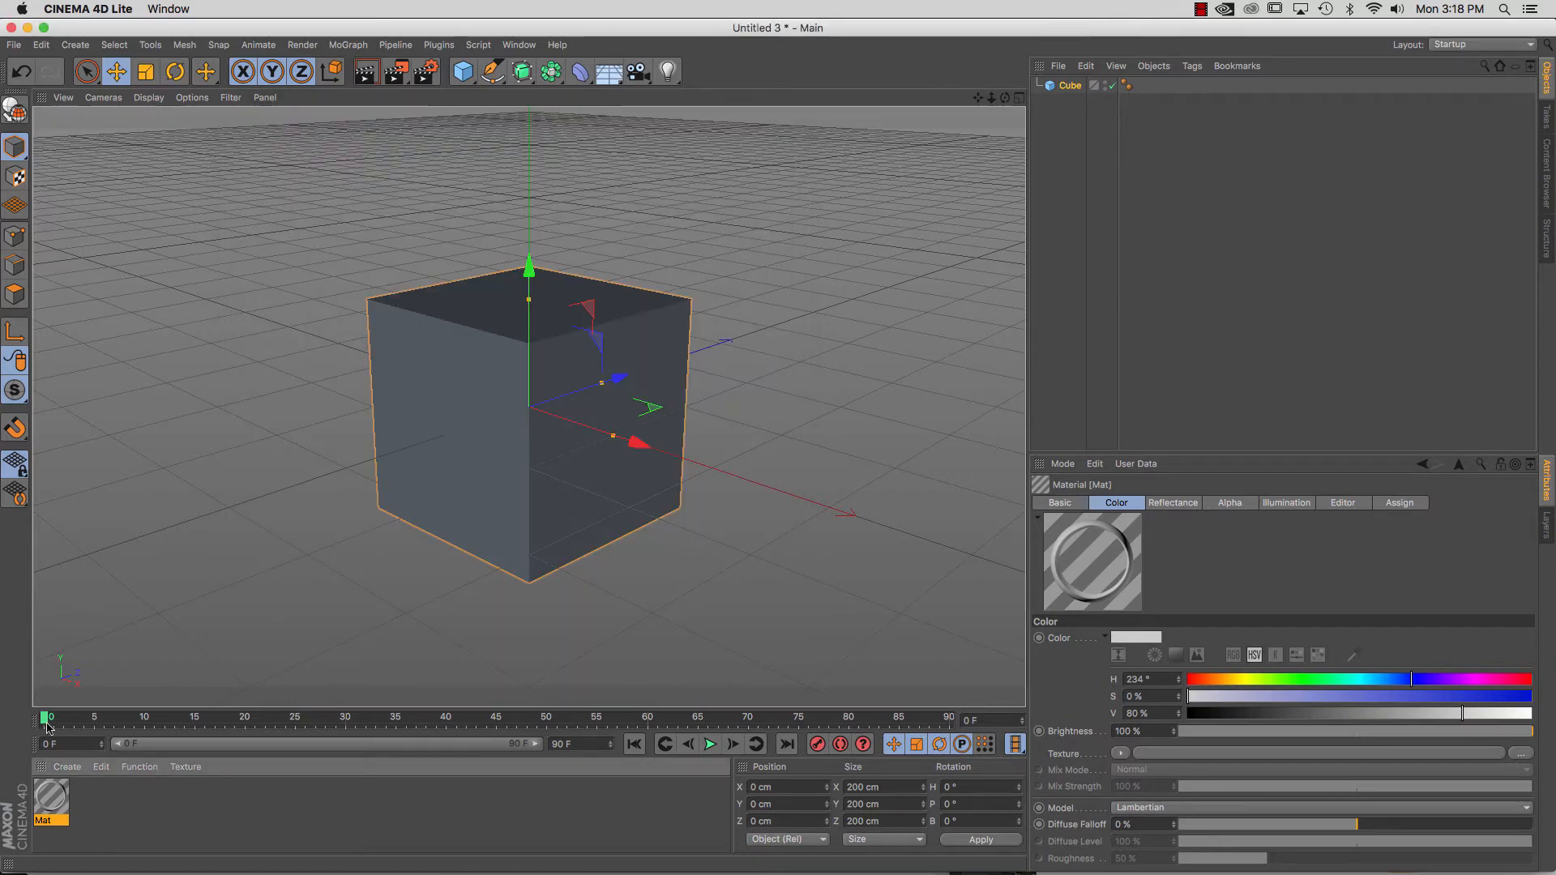
left_click_drag(58, 798, 466, 458)
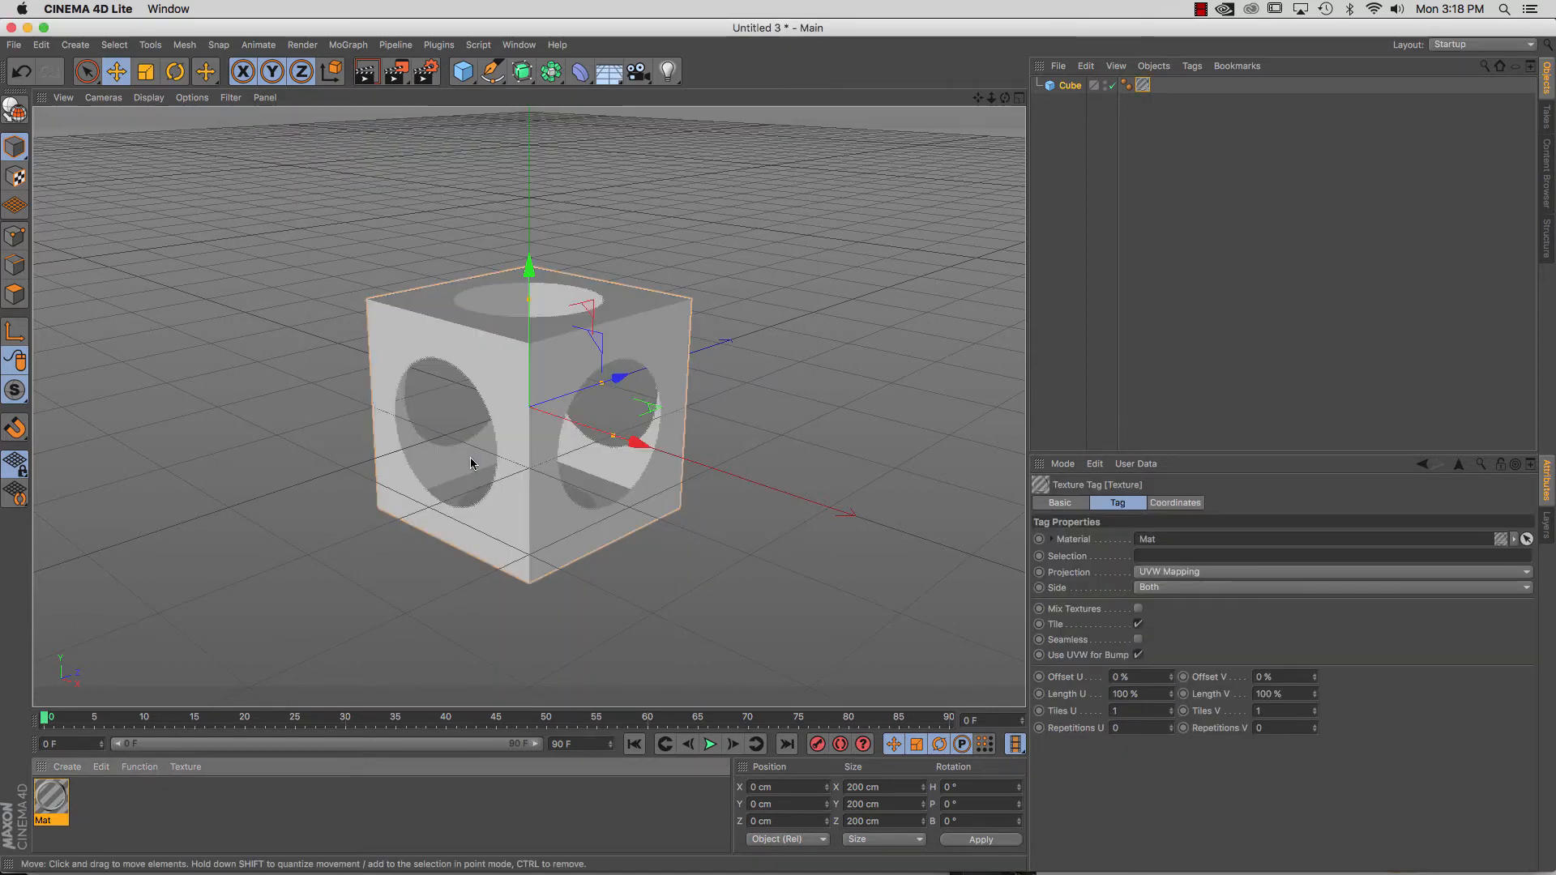
left_click(372, 76)
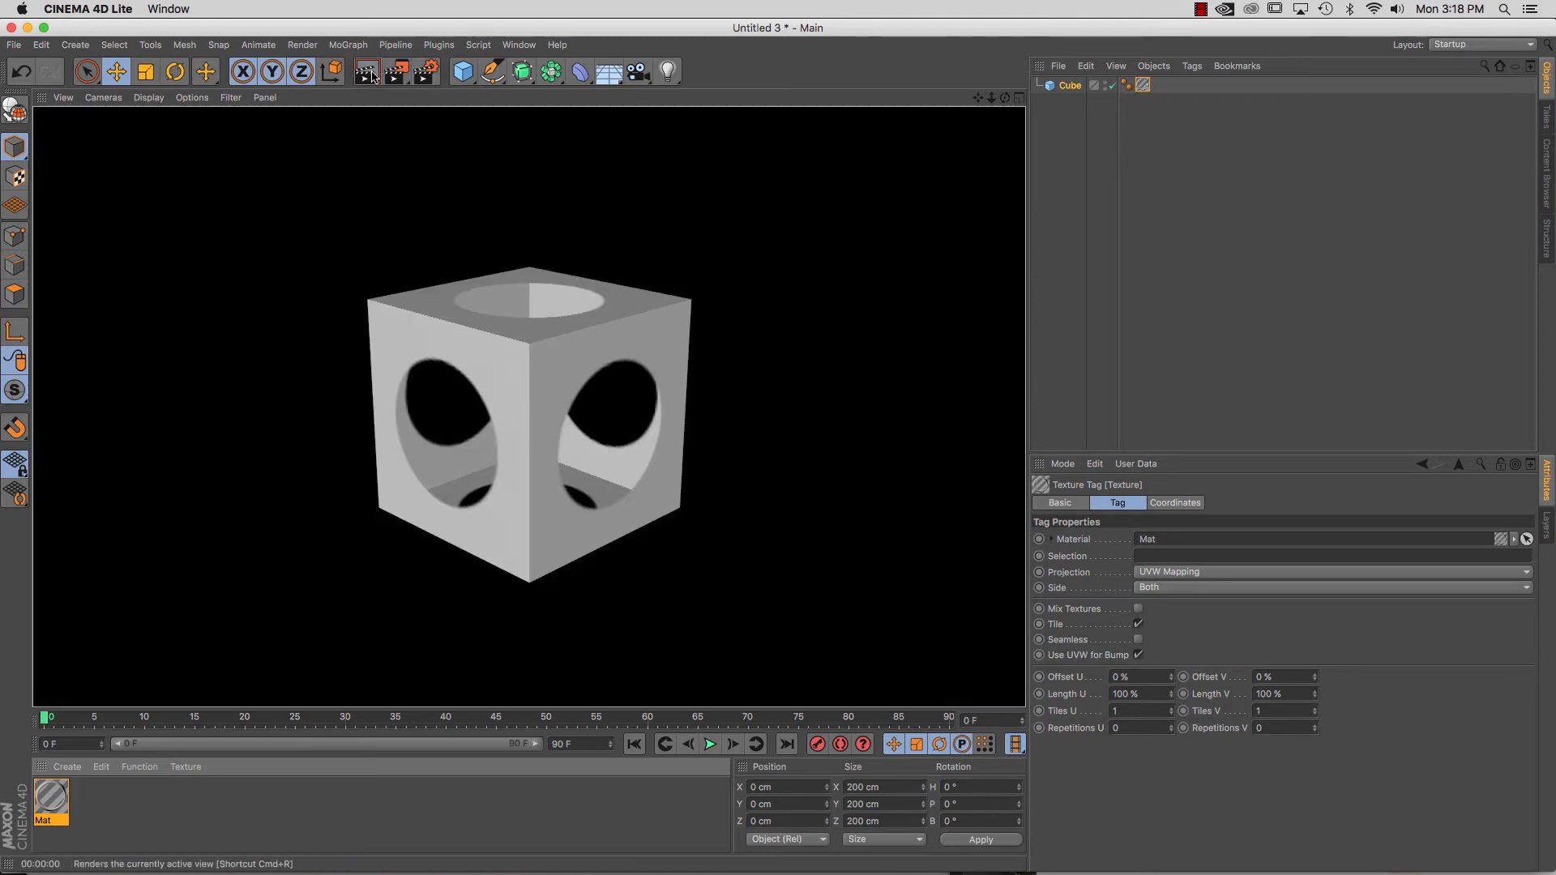
left_click(372, 76)
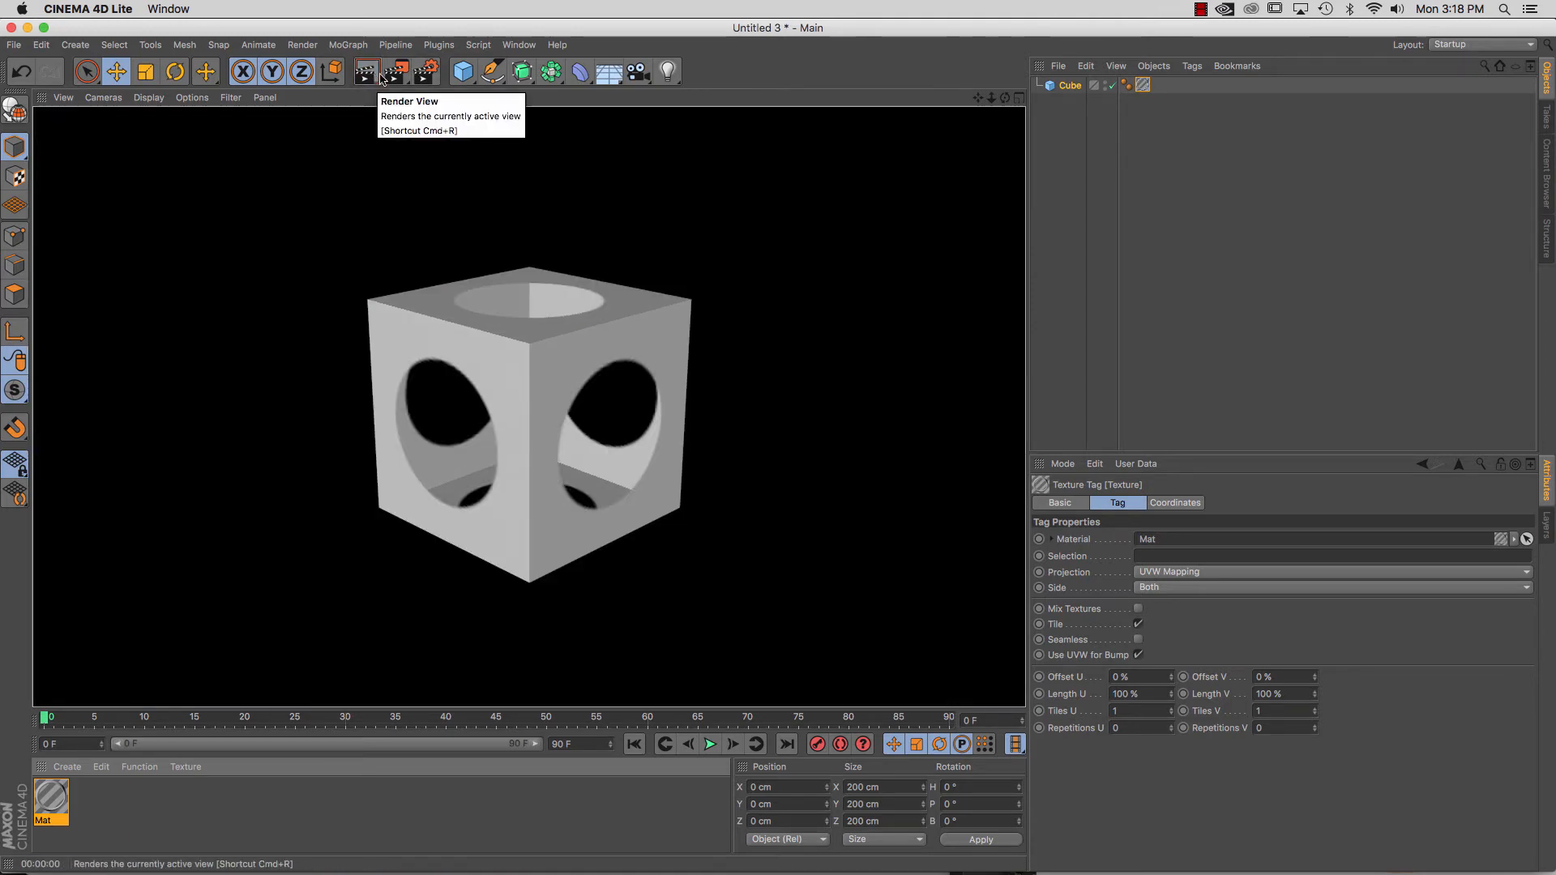
Set Tiles U and Tiles V of the cube's texture tag to 10.
left_click(1140, 87)
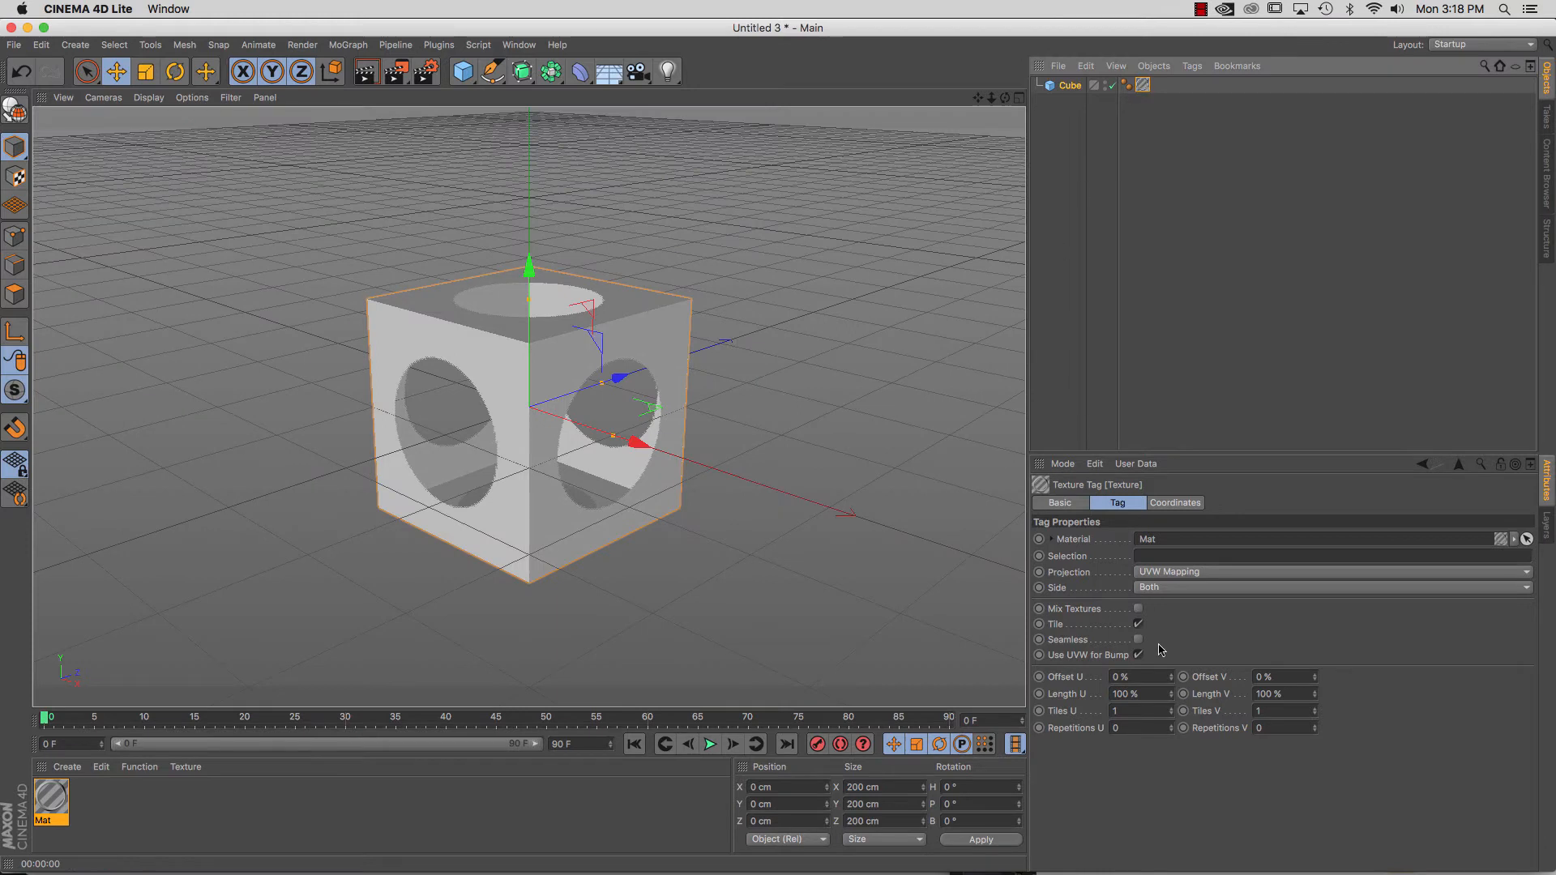
left_click(1138, 711)
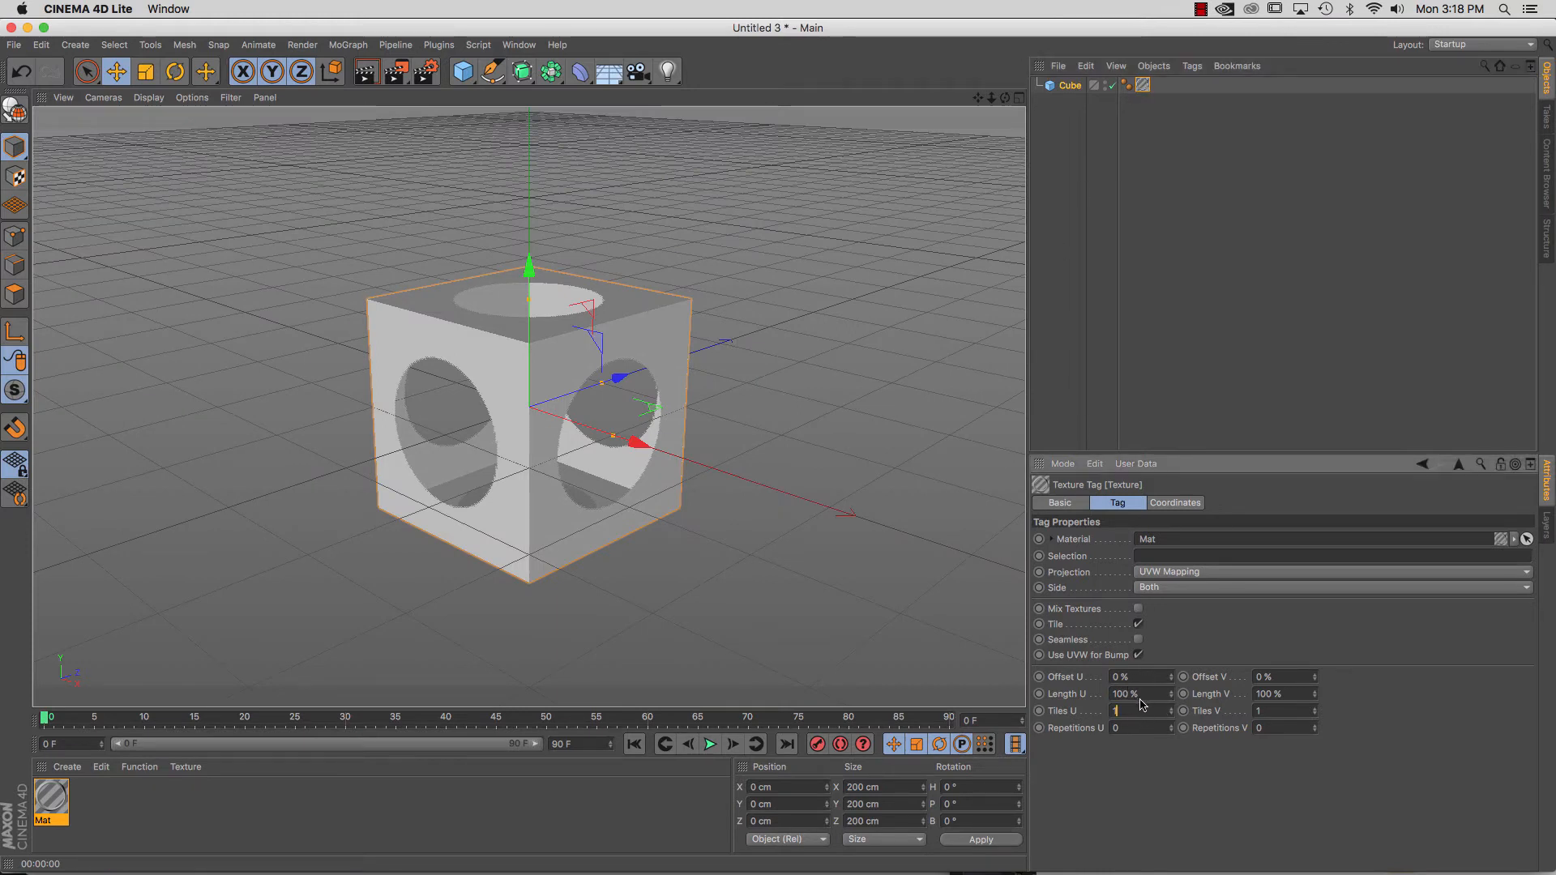
type("10")
left_click(1280, 712)
type("10")
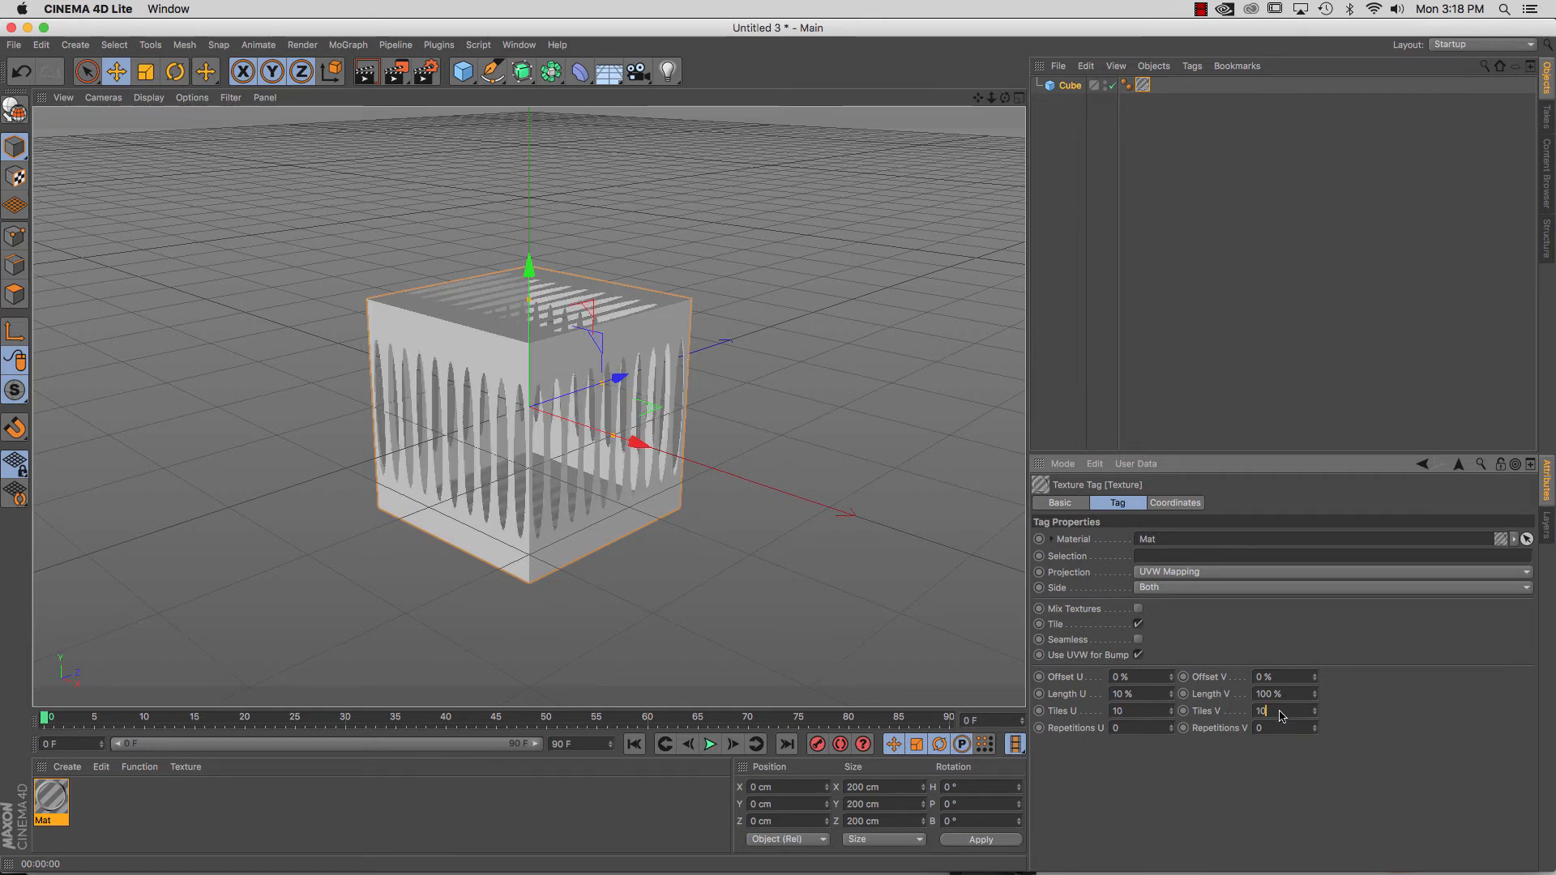
key("Return")
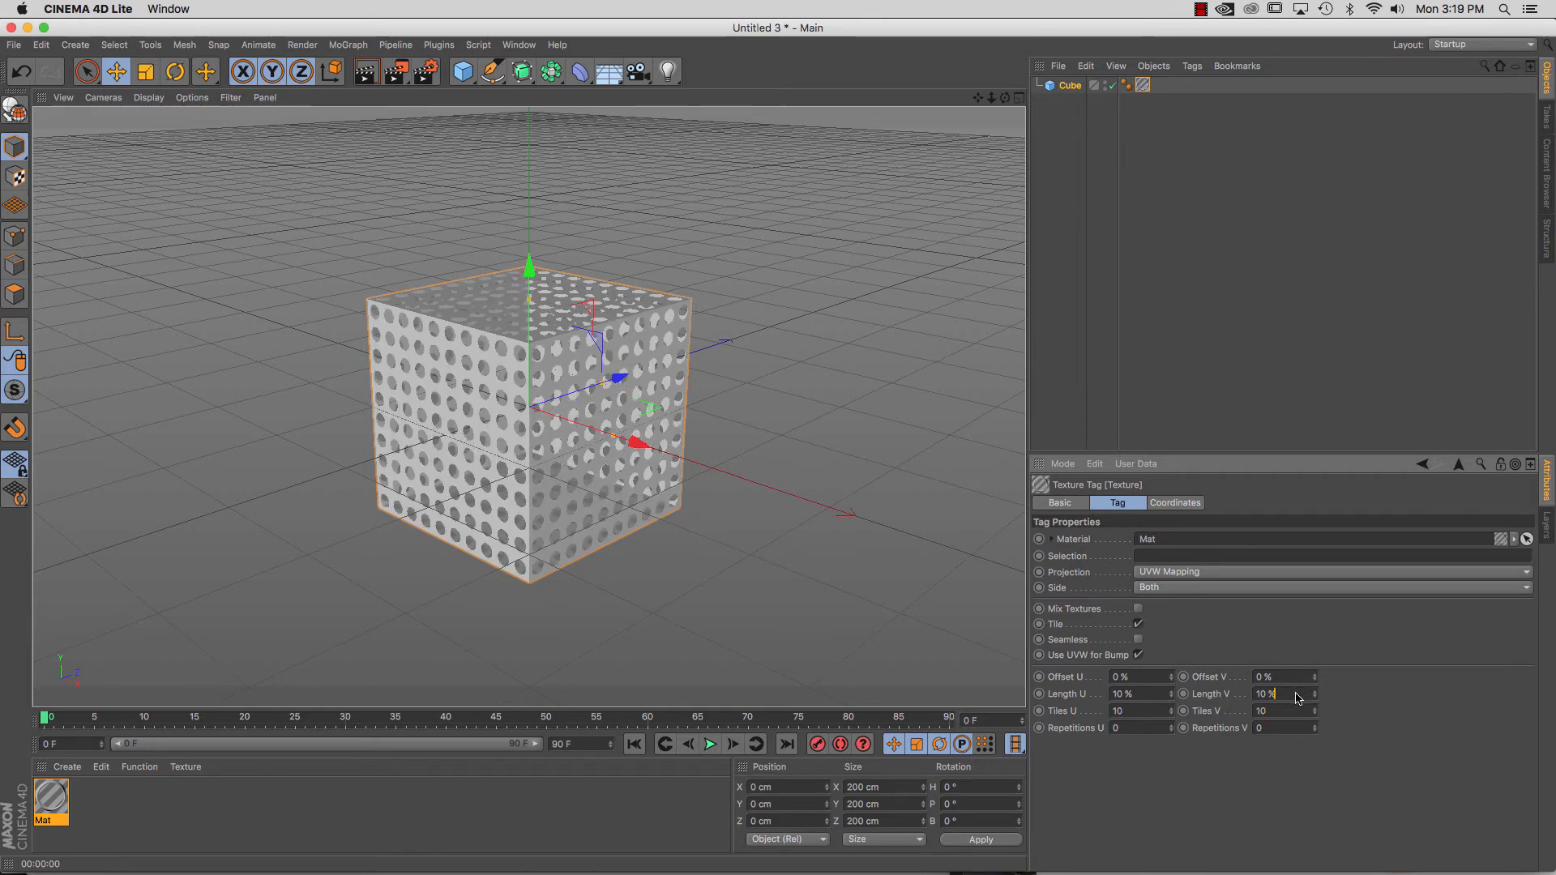
left_click(1299, 695)
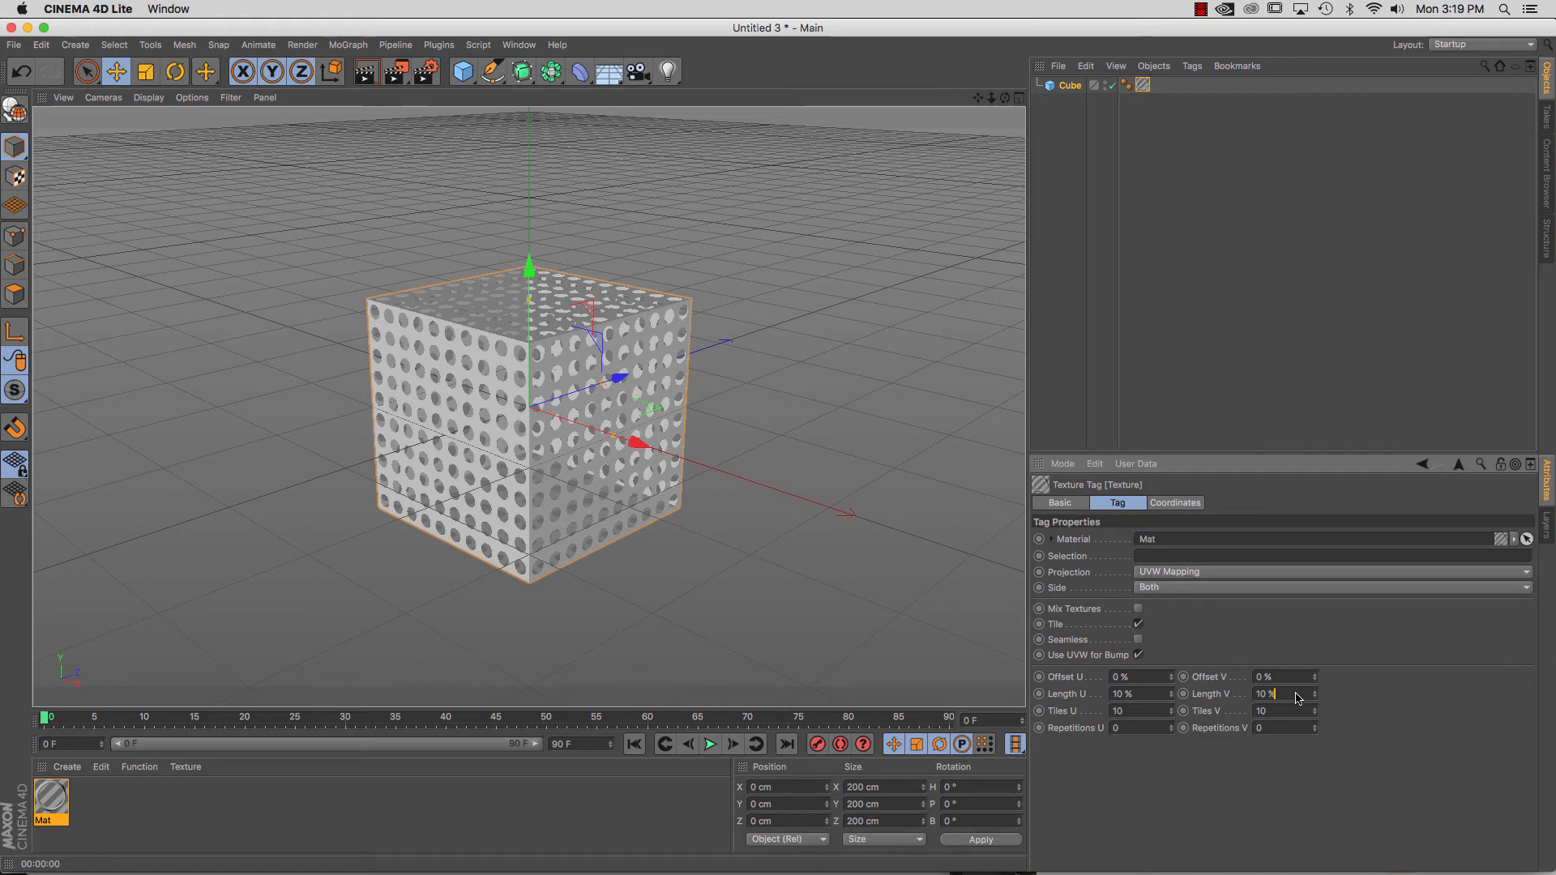
Try the Spherical, Flat and Cubic projections on the cube's texture, and return it to UVW Mapping.
left_click(1174, 573)
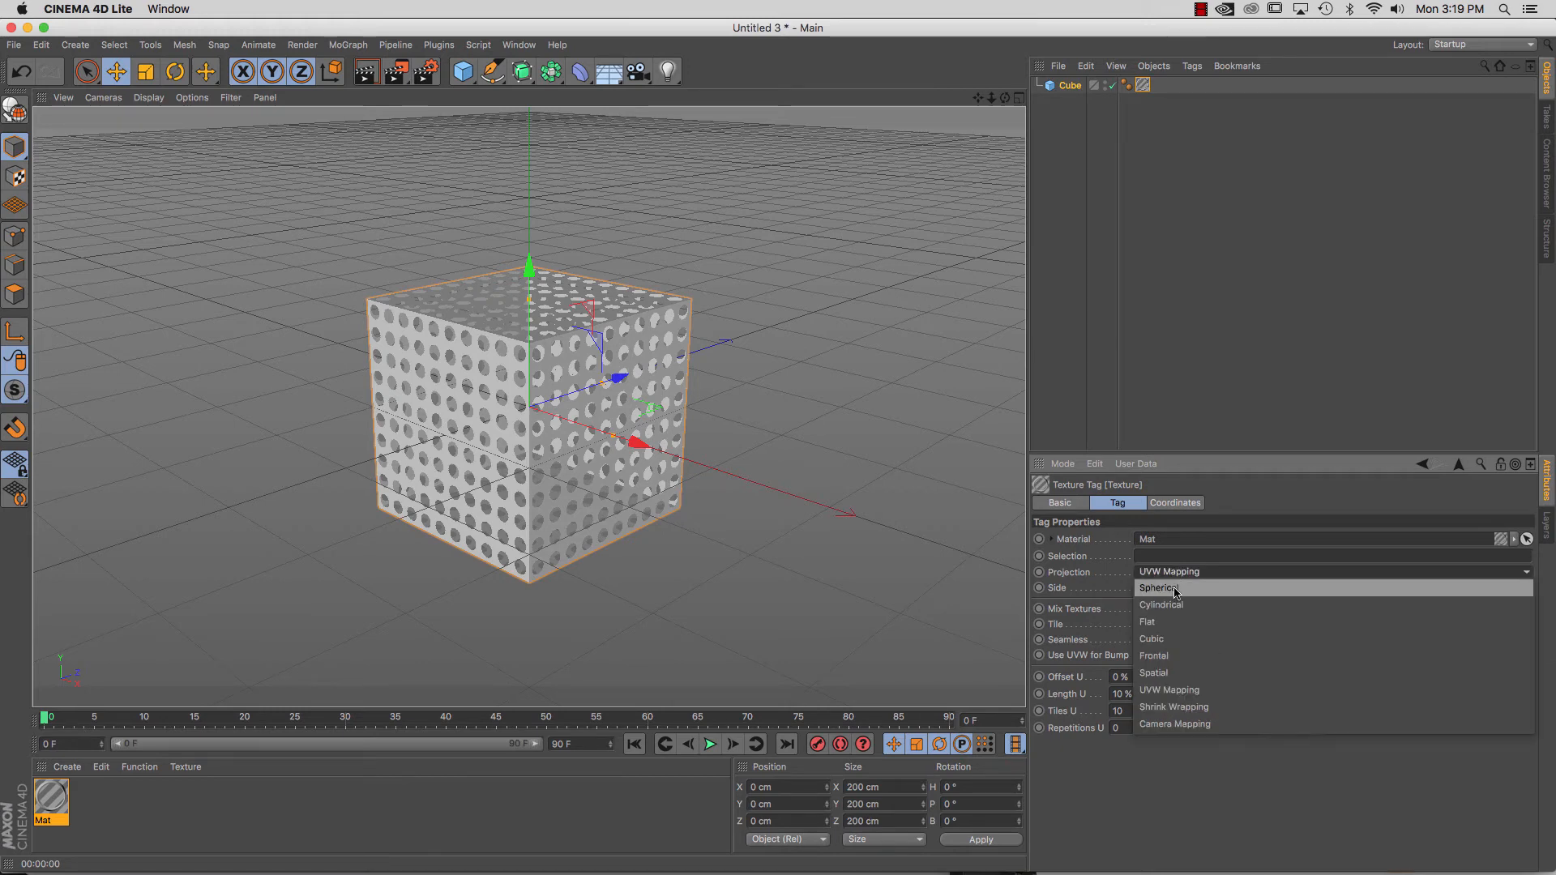
left_click(1175, 588)
left_click(1174, 572)
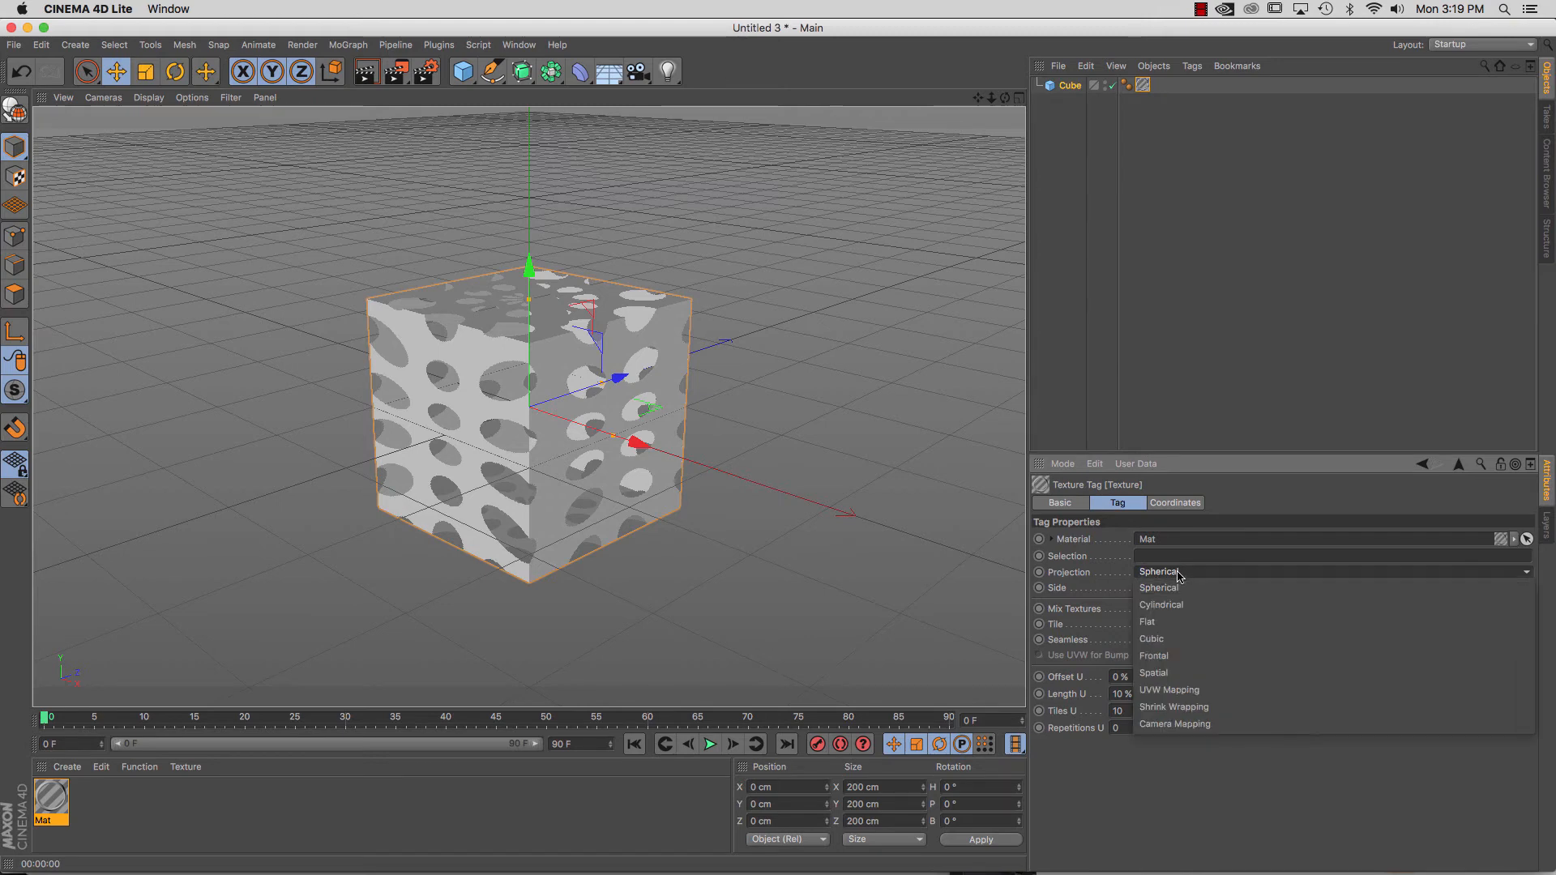
left_click(1177, 622)
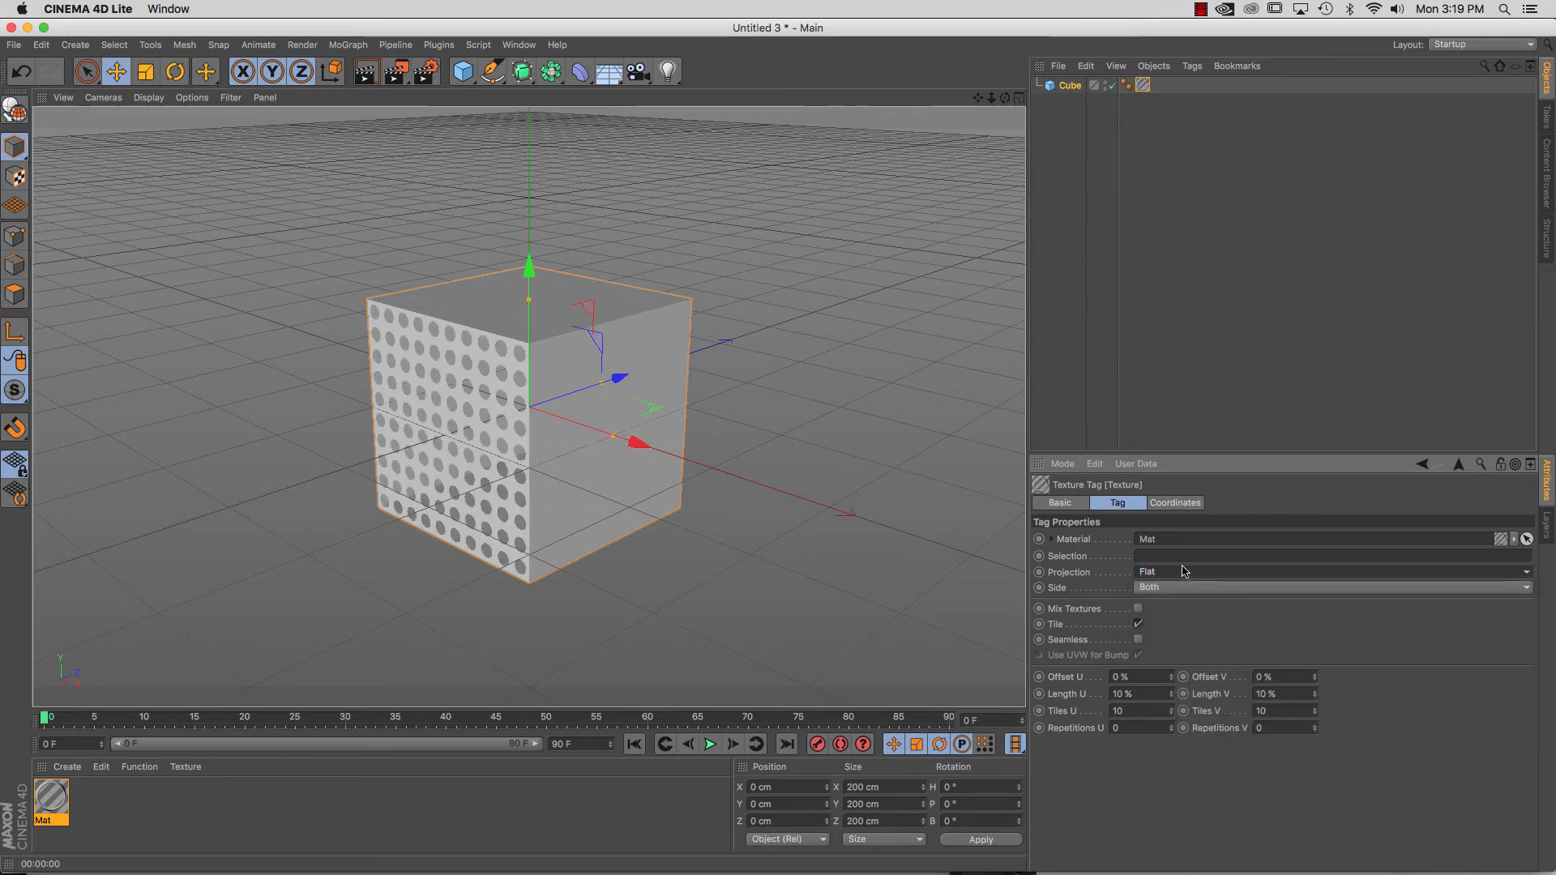
left_click(1181, 572)
left_click(1180, 639)
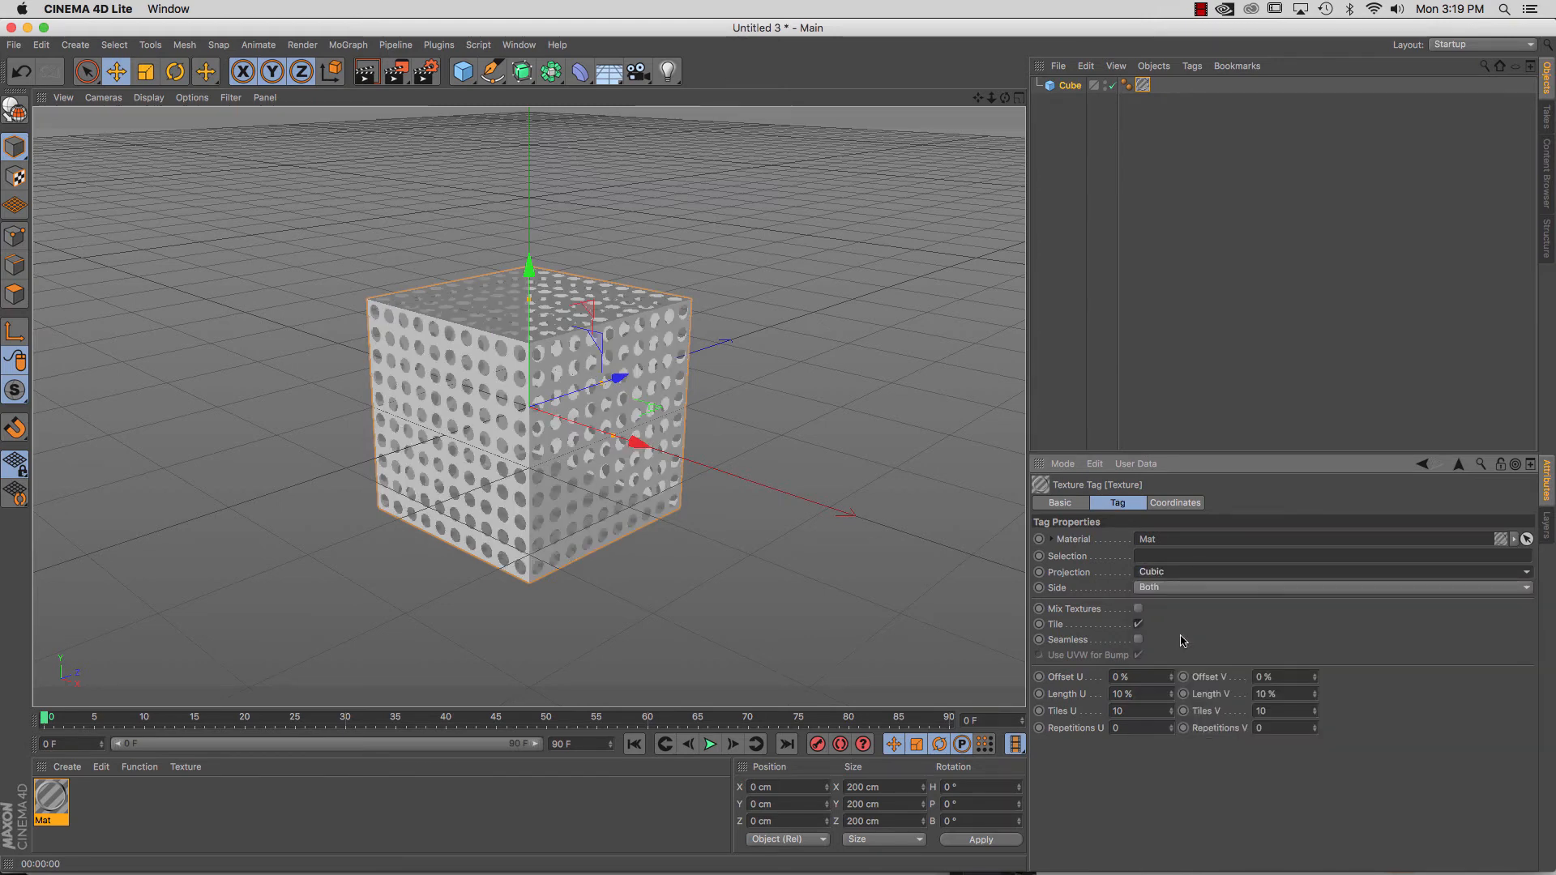
left_click(1195, 573)
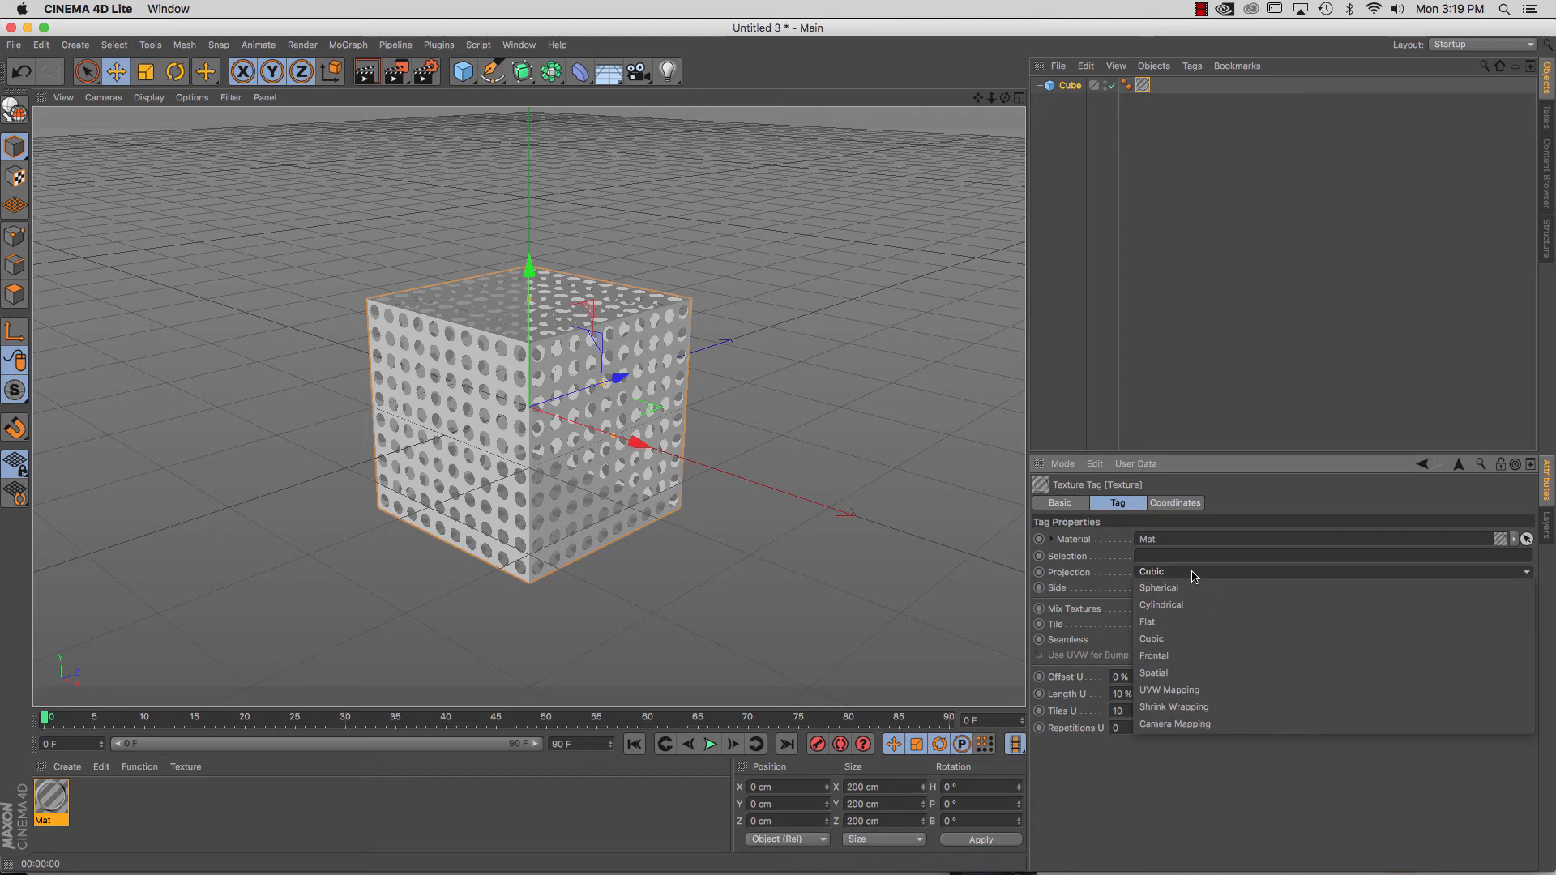
left_click(1190, 689)
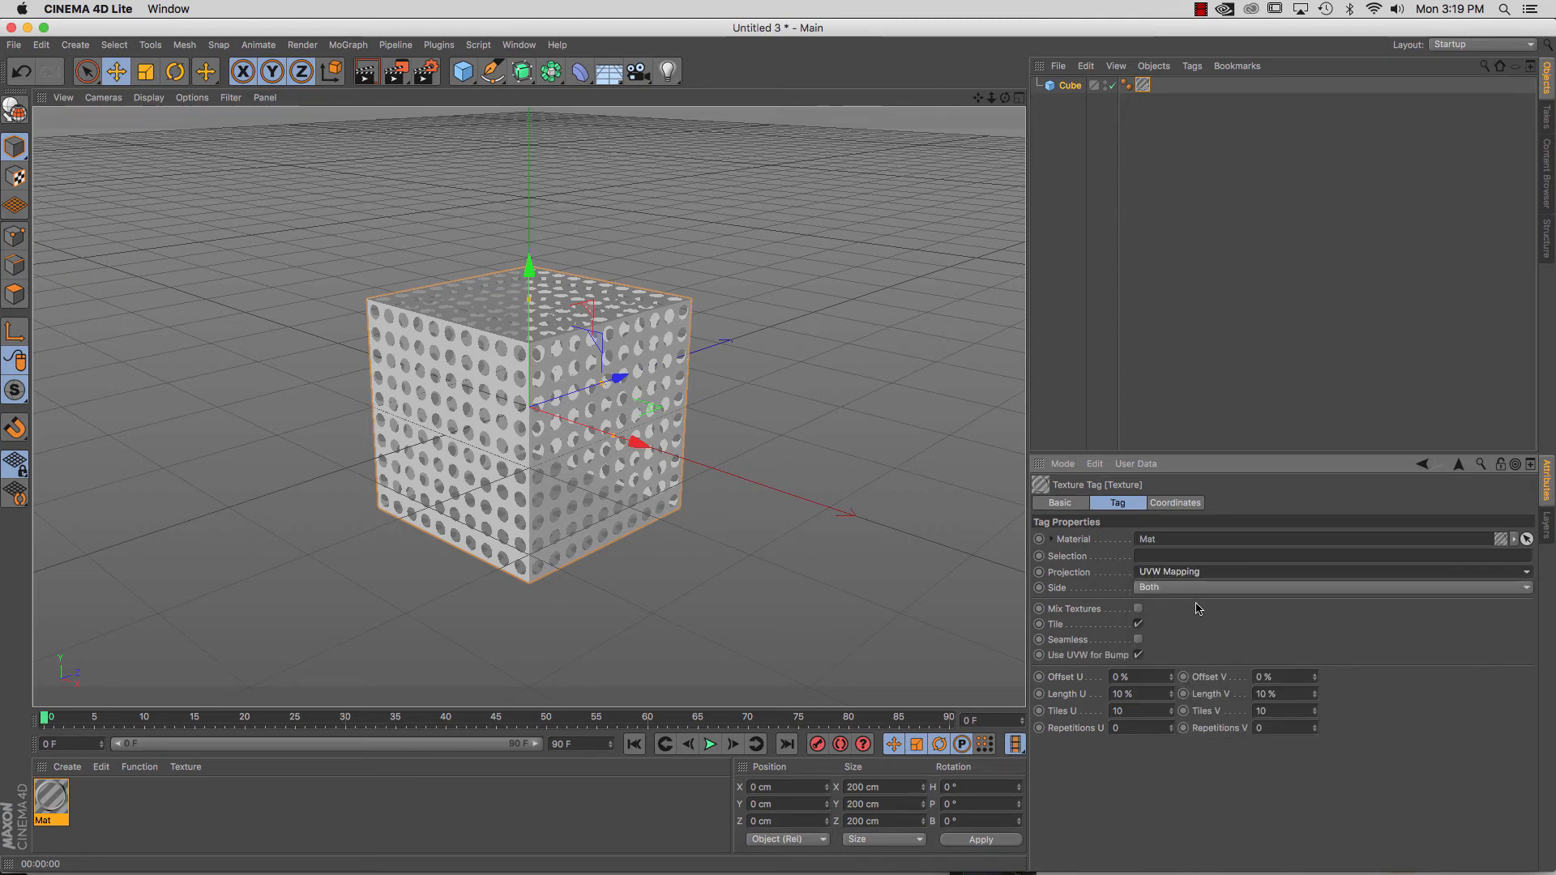
Try the Shrink Wrapping and Spherical projections on the cube's texture, and return it to UVW Mapping.
left_click(1195, 572)
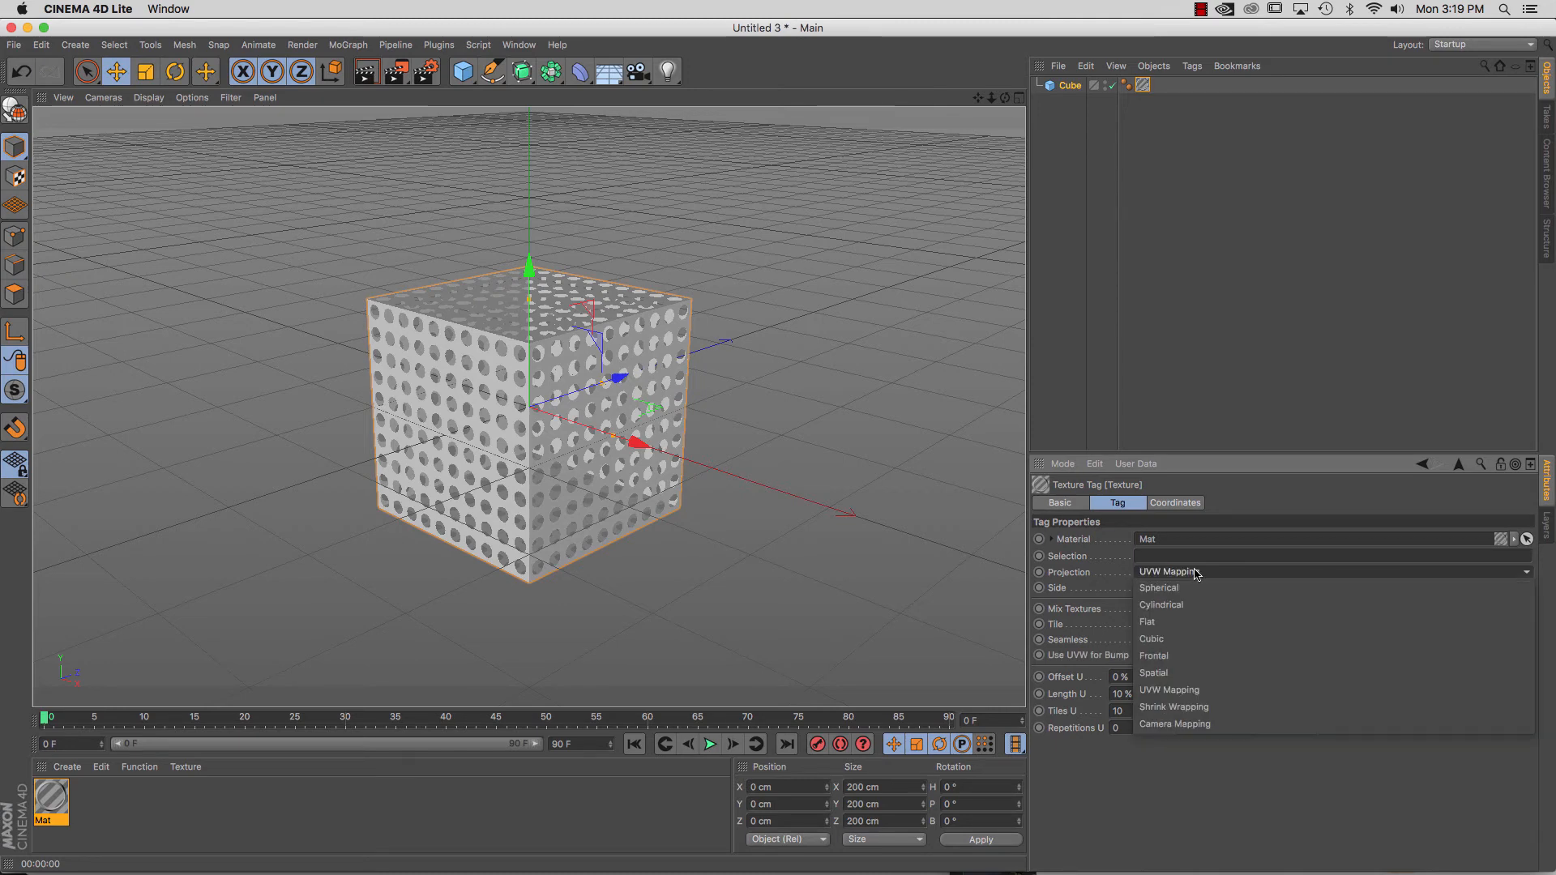
left_click(1188, 707)
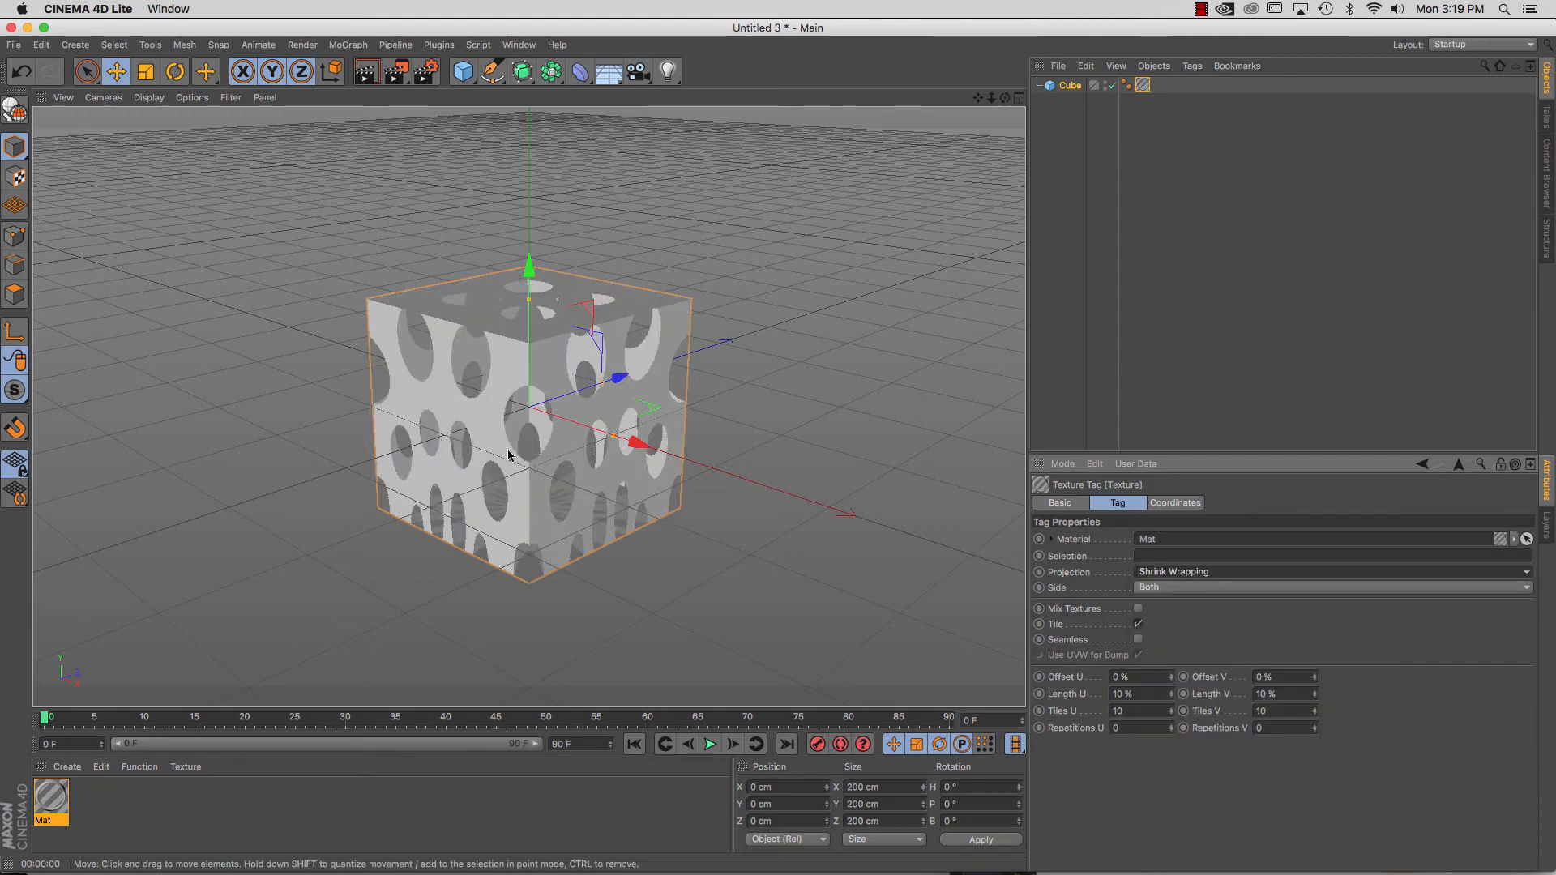
left_click(1196, 572)
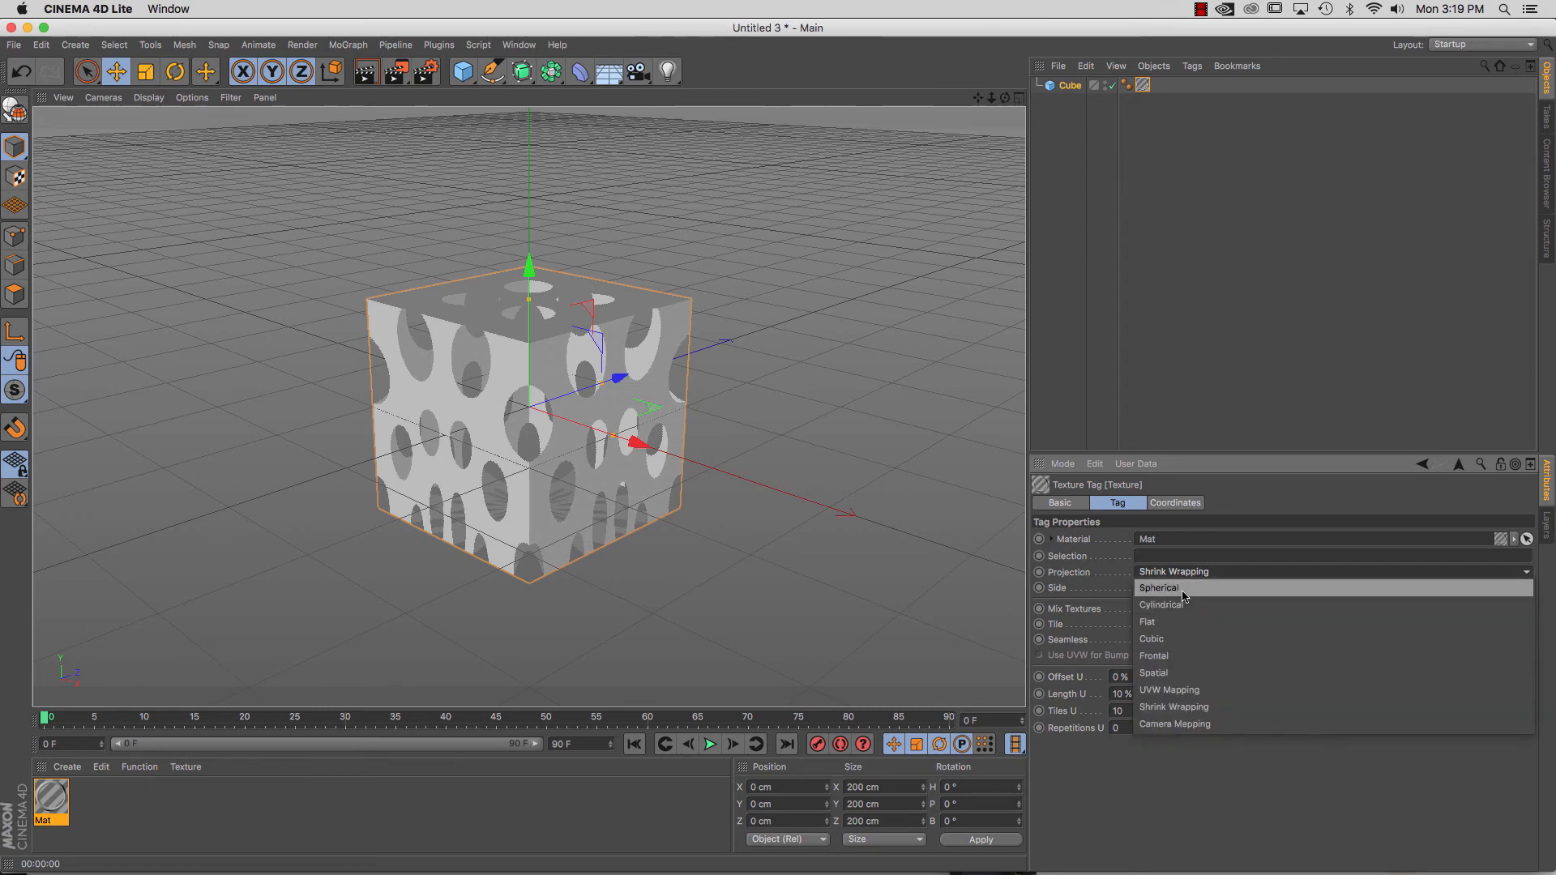
left_click(1182, 587)
left_click(1185, 572)
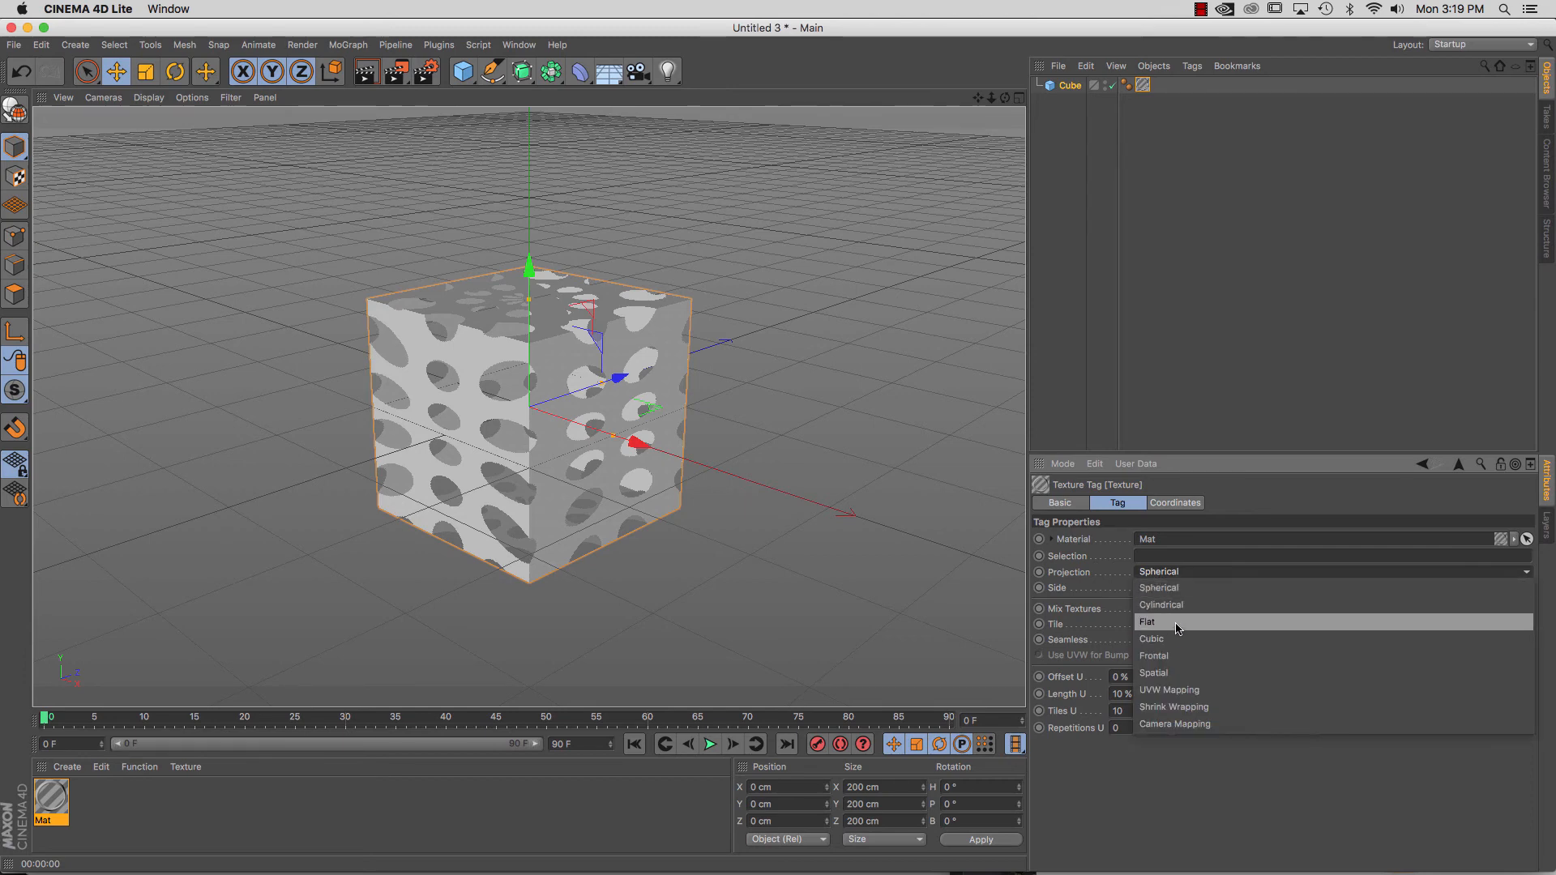
left_click(1181, 690)
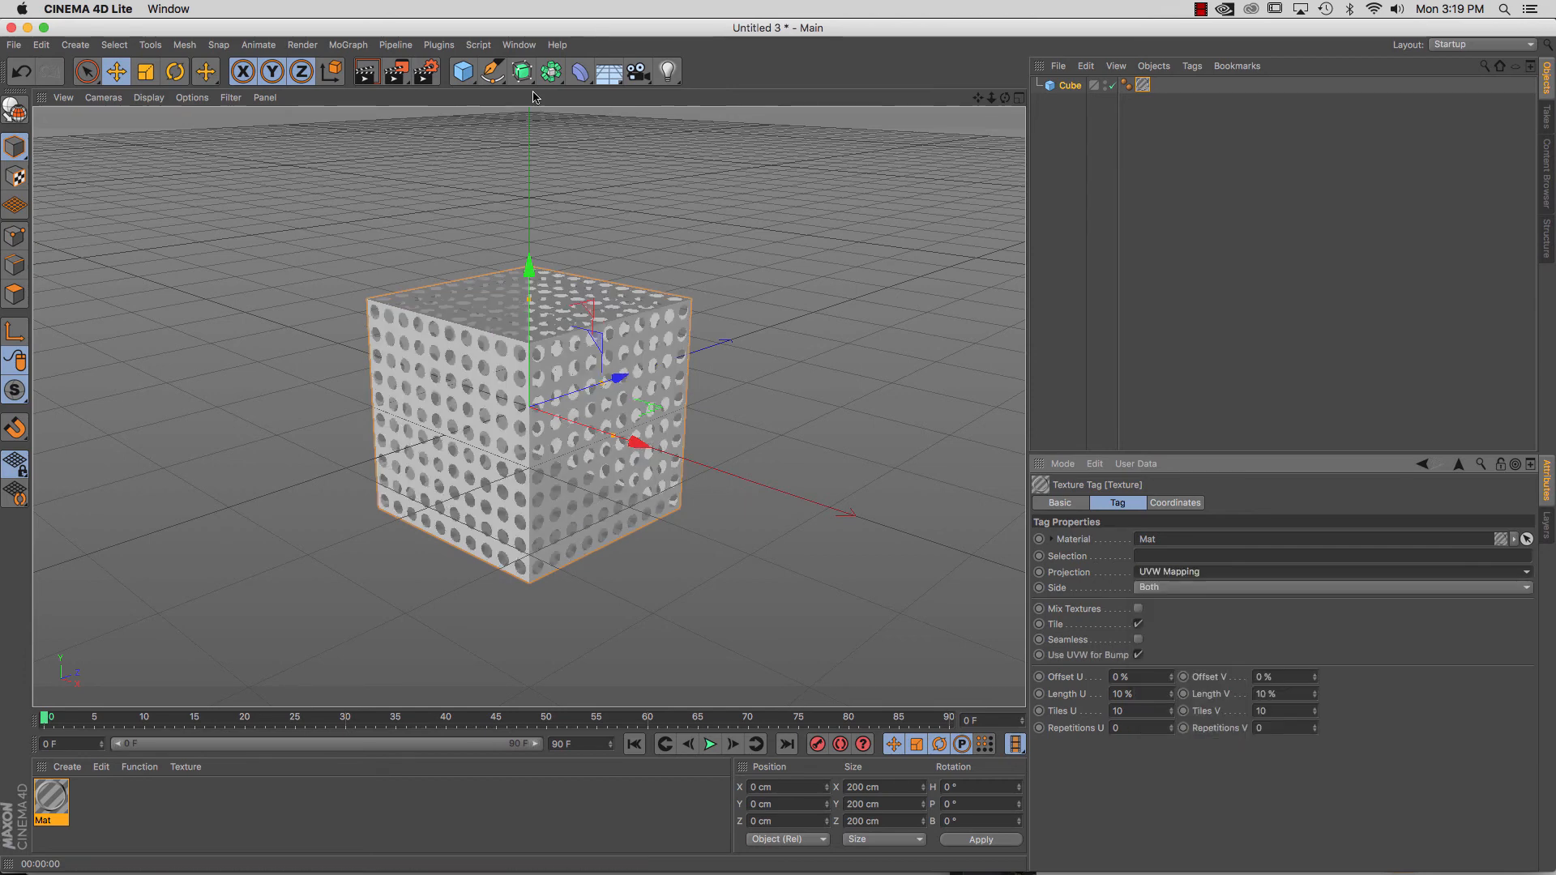
Add an omni light inside the cube with Visible Light set to Volumetric, and render the view.
left_click(668, 72)
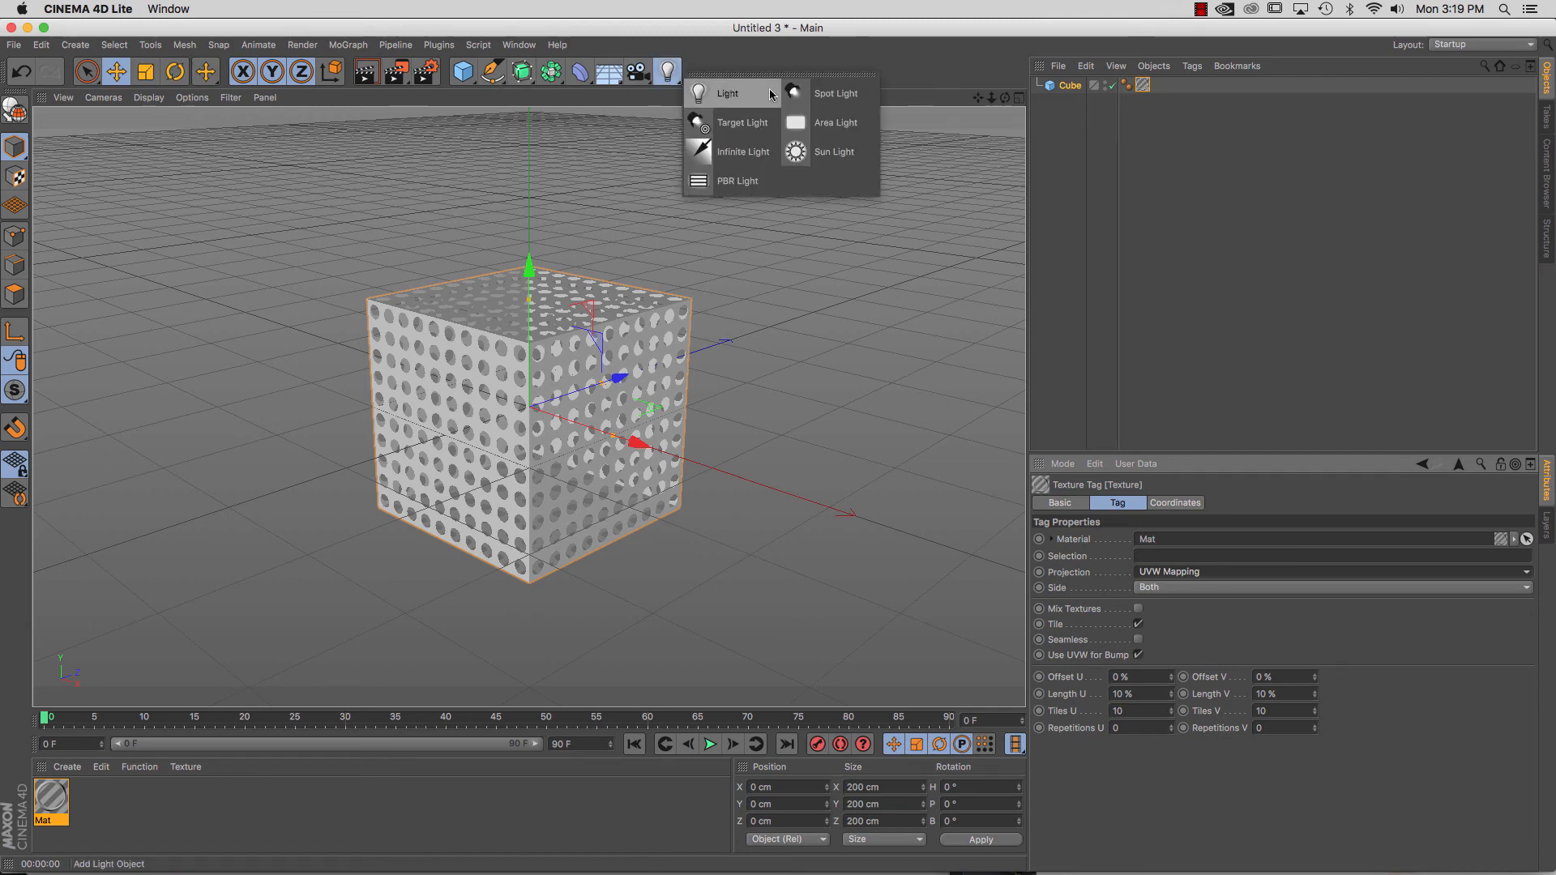
left_click(743, 95)
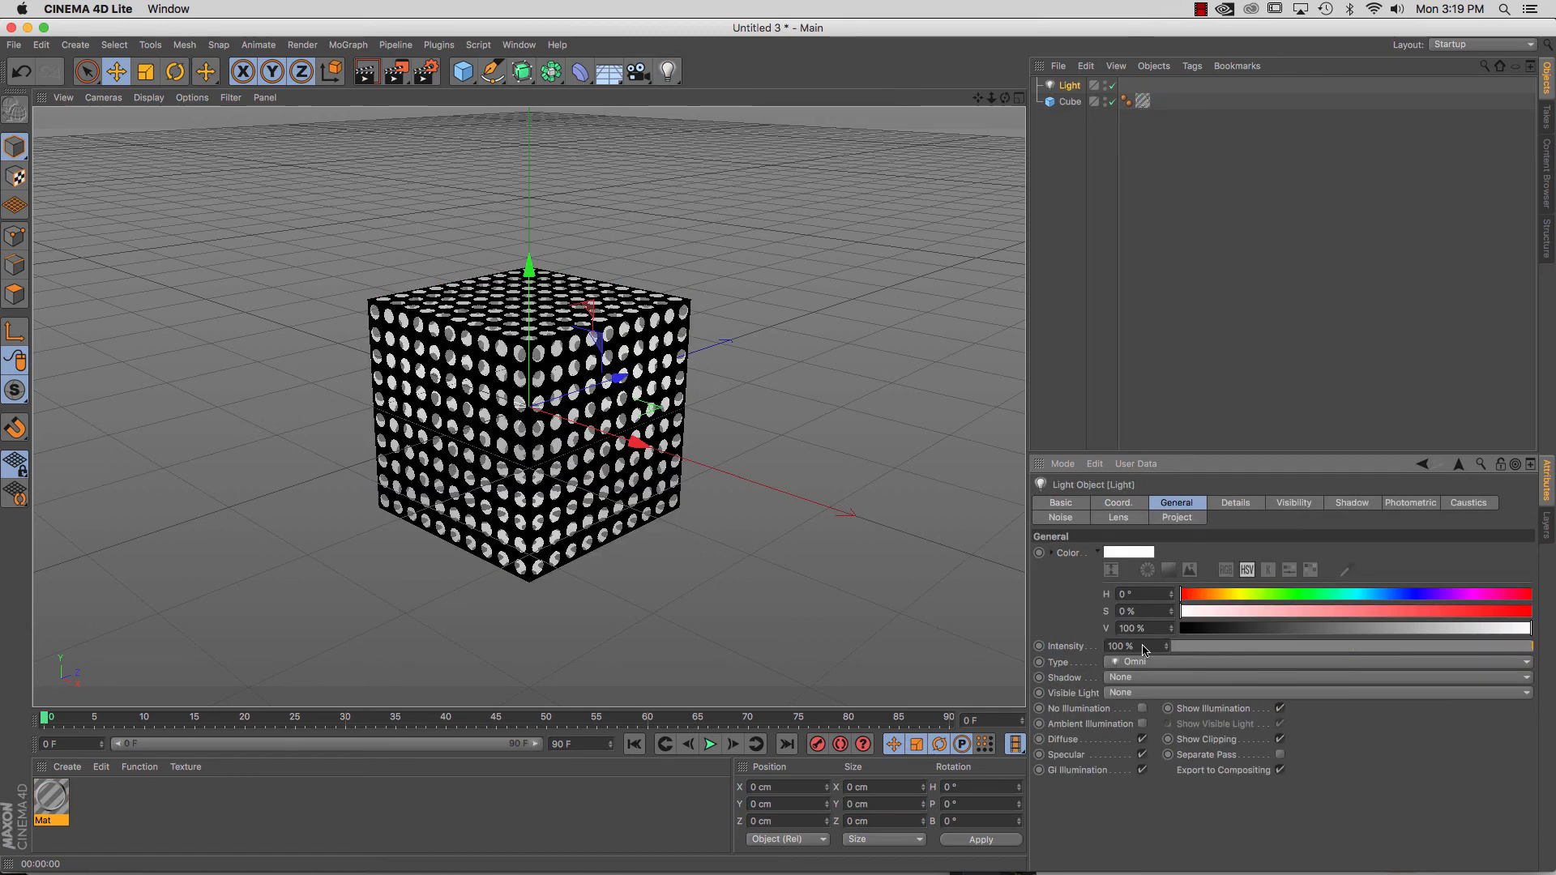
left_click(1157, 693)
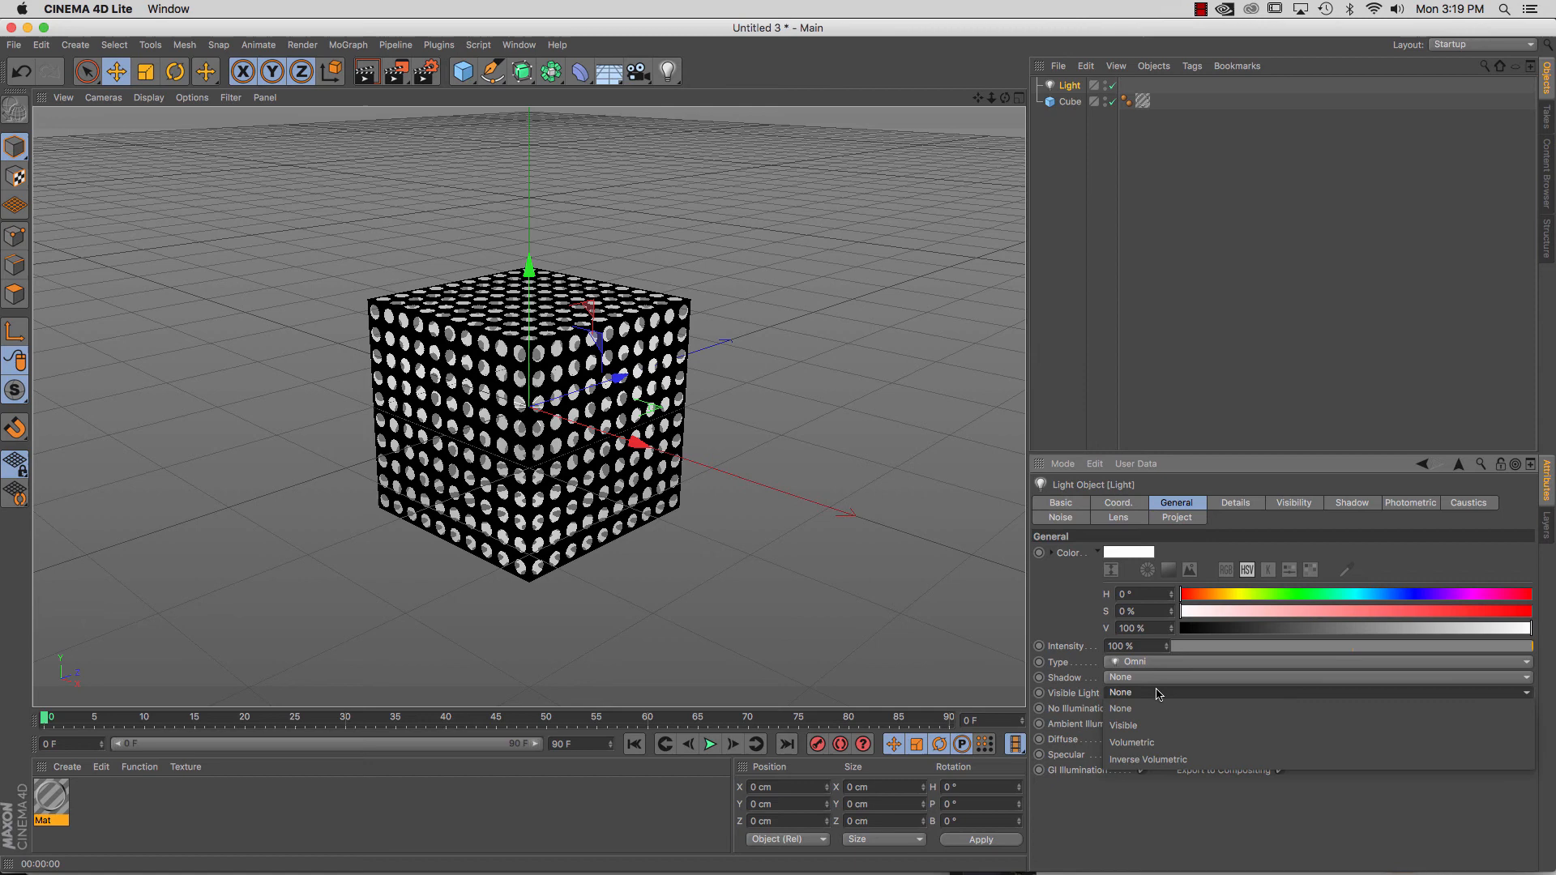
left_click(1161, 742)
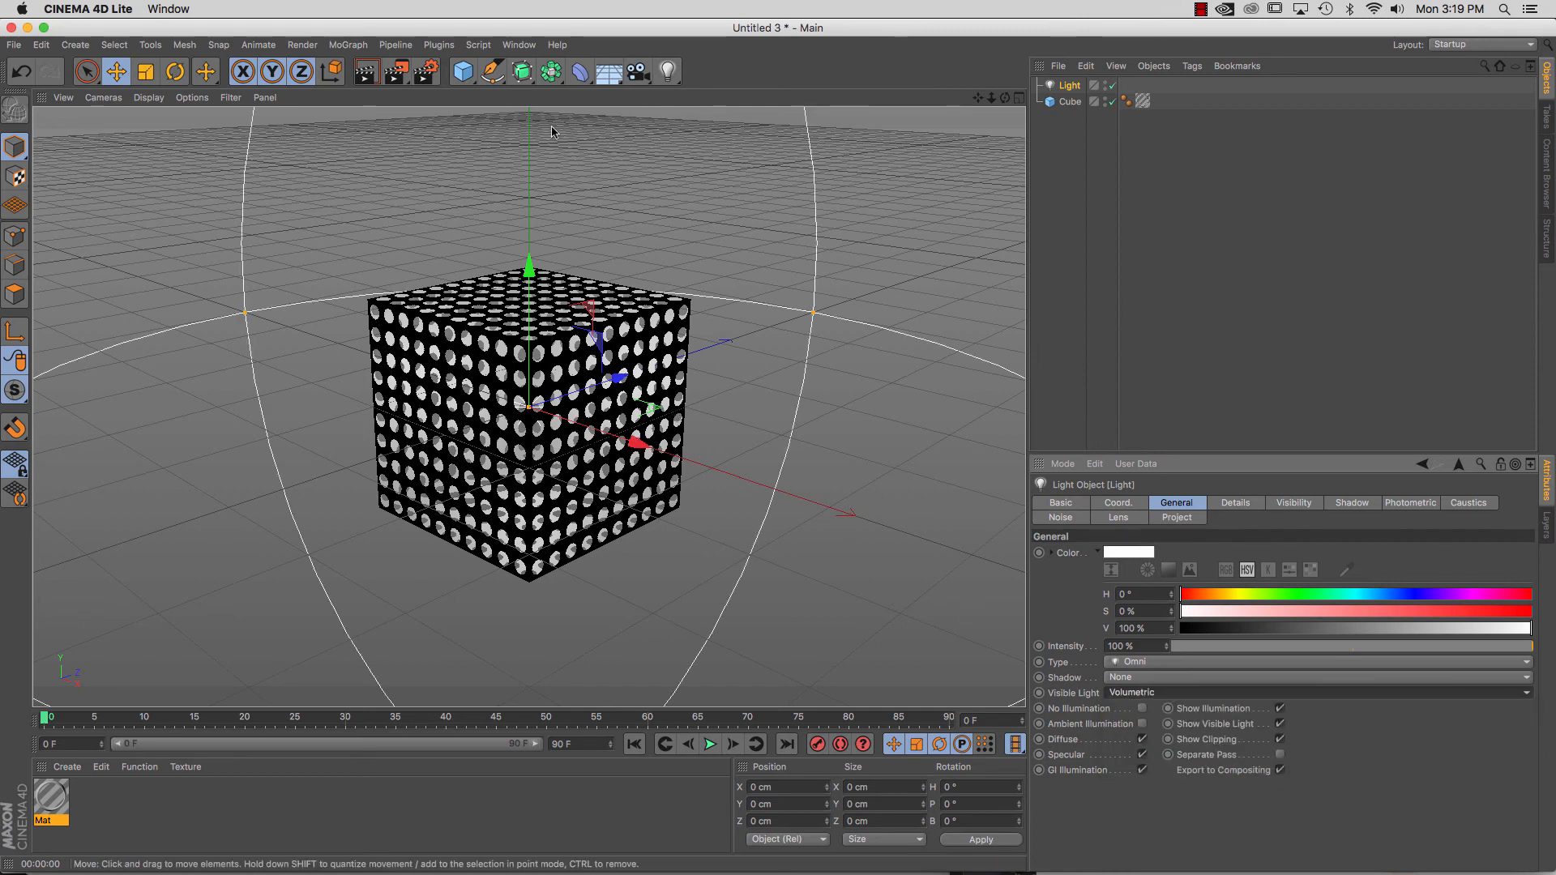
left_click(365, 76)
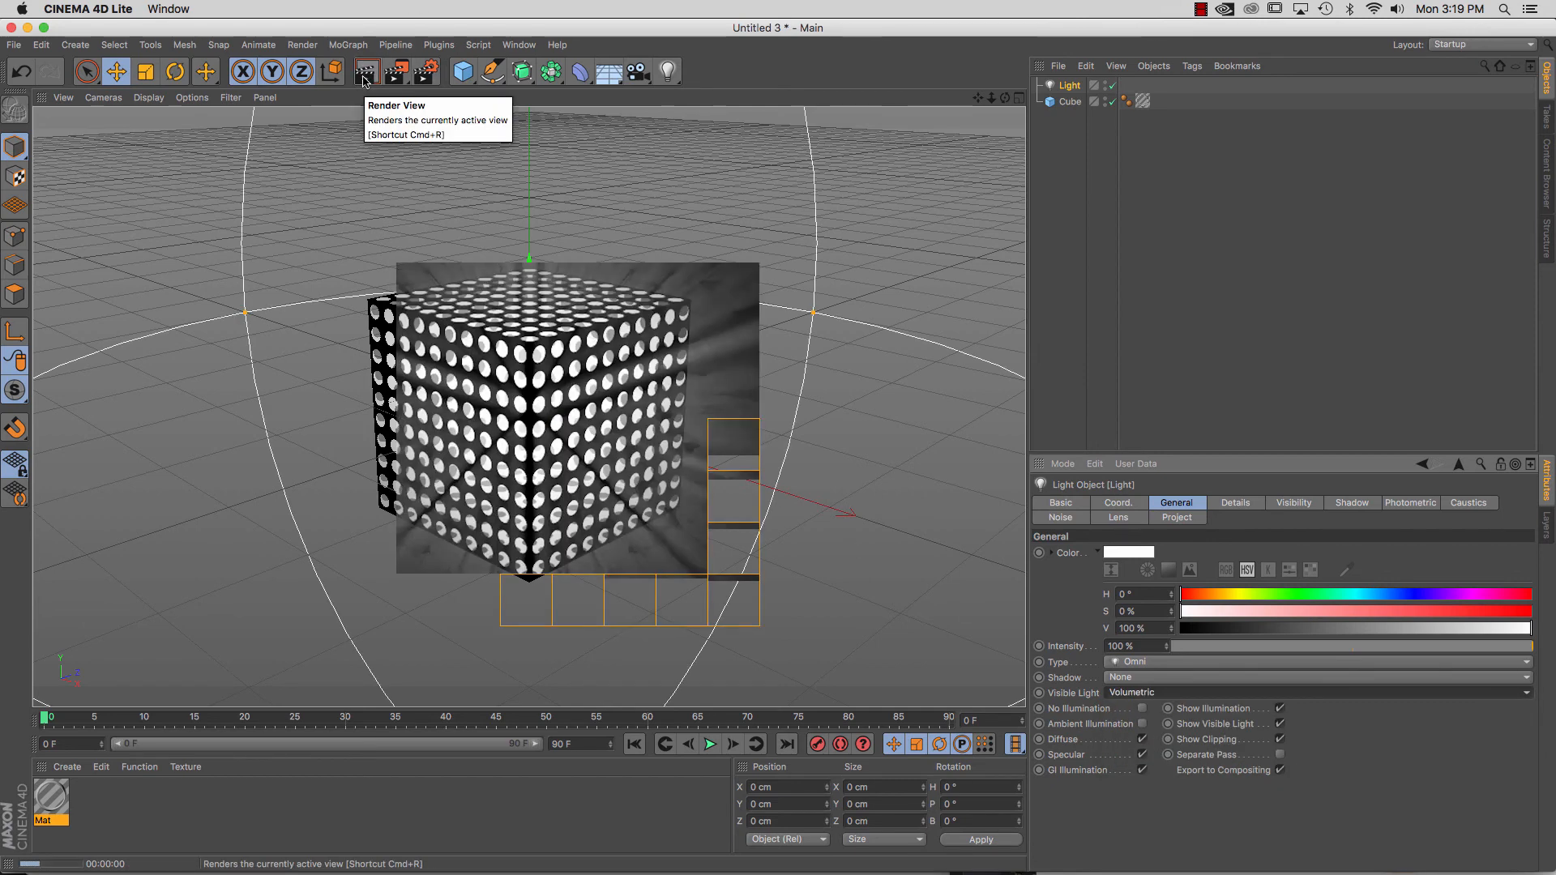